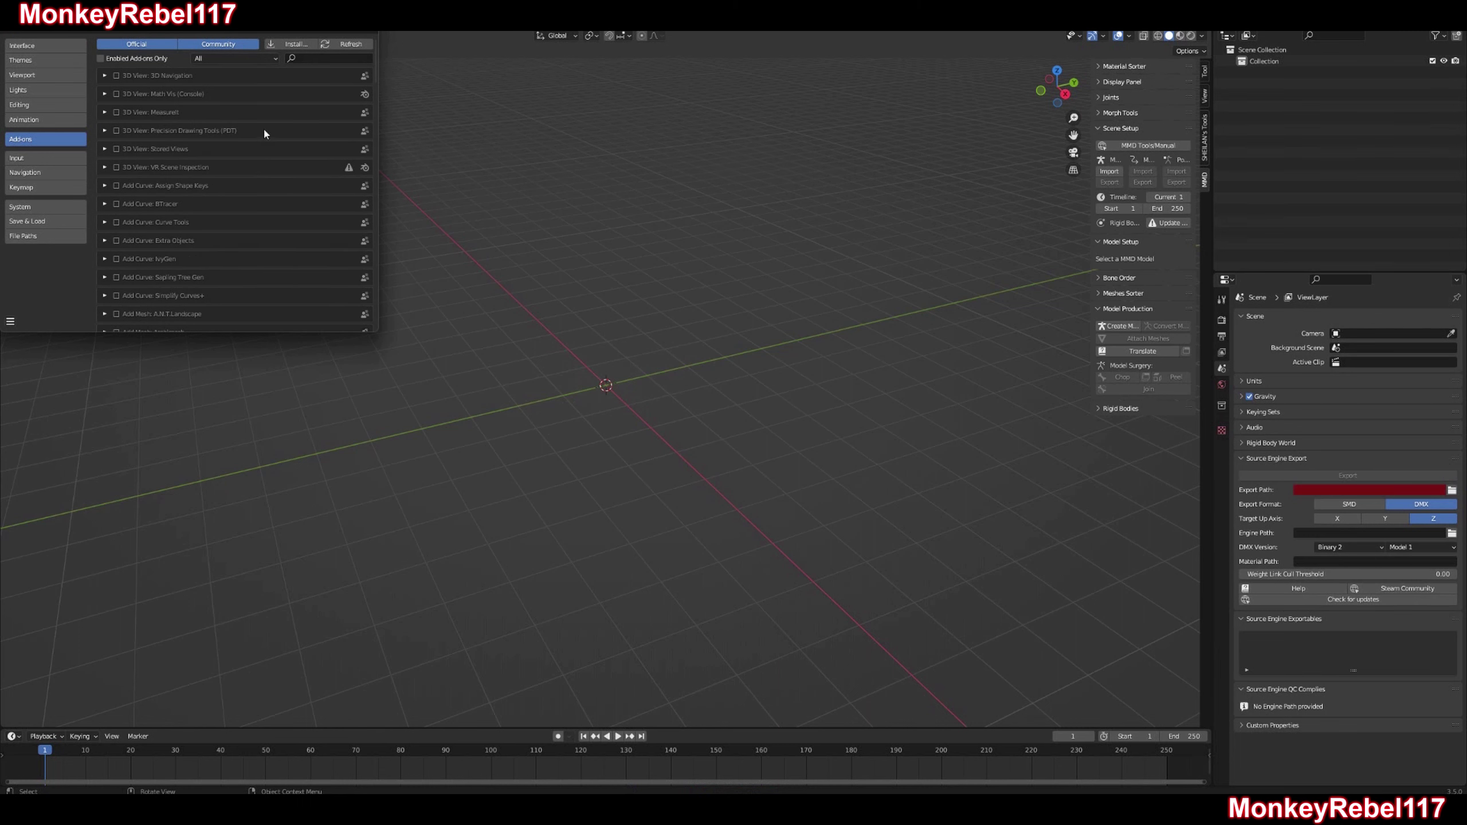
Install the MMD Tools add-on from the mmd_tools-v2.7.0.zip file.
{"action": "left_click", "coordinate": [302, 46]}
{"action": "left_click", "coordinate": [218, 85]}
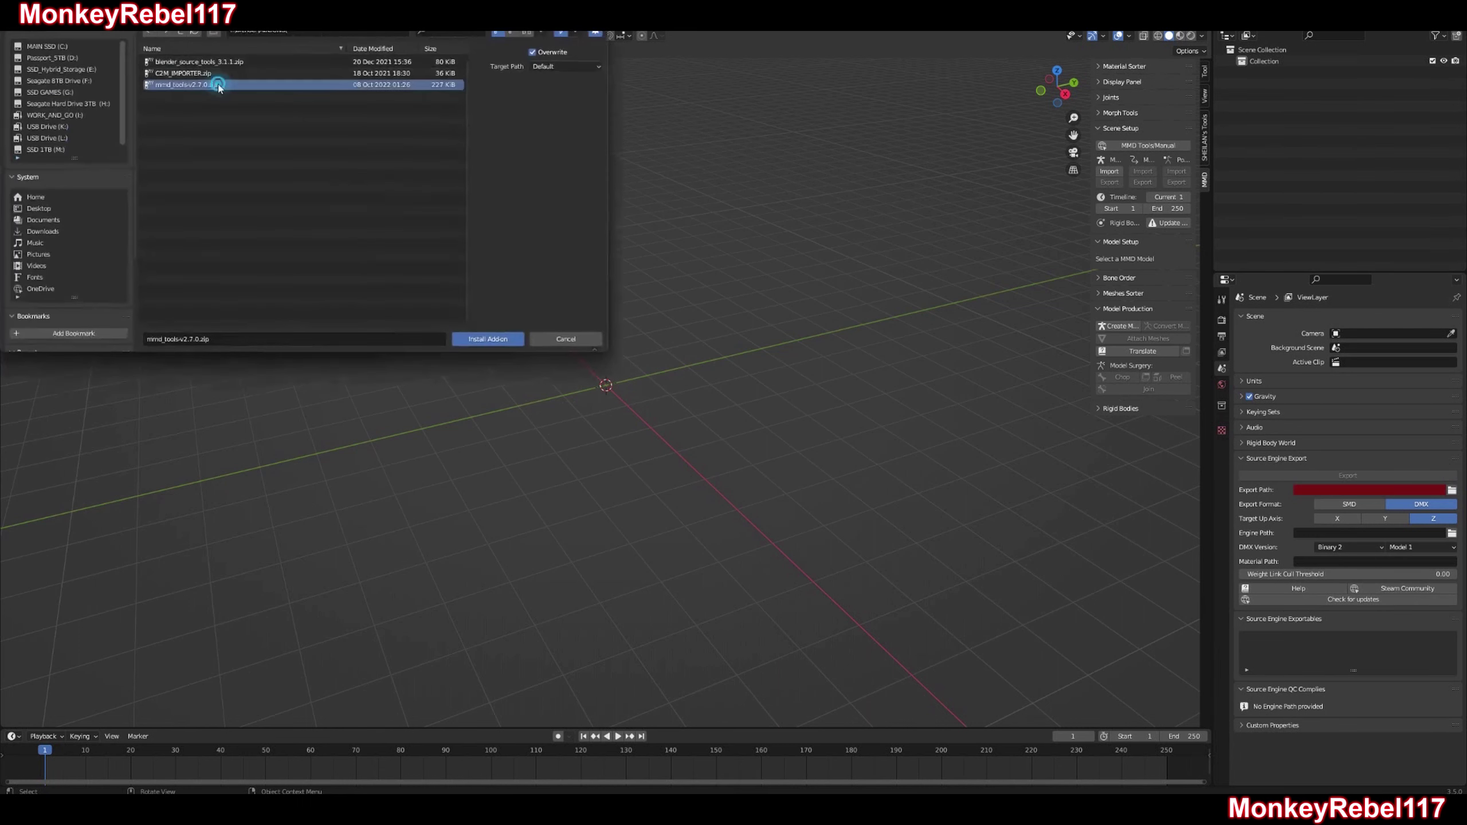
{"action": "left_click", "coordinate": [493, 340]}
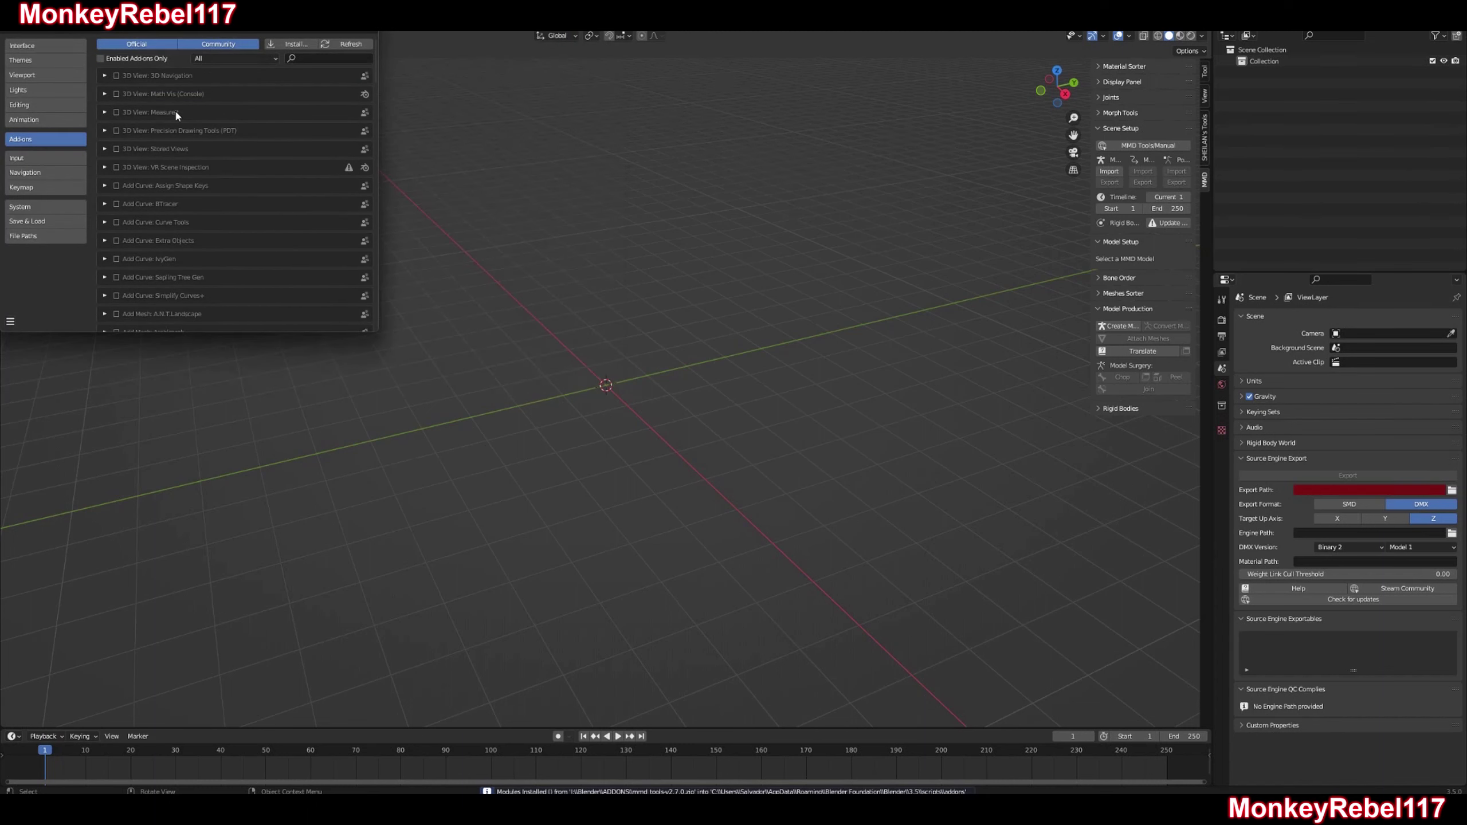
Limit the add-on list to enabled add-ons only, check the import-export and mmd_tools entries, and close the preferences.
{"action": "scroll", "coordinate": [235, 144], "scroll_direction": "down", "scroll_amount": 8}
{"action": "scroll", "coordinate": [294, 219], "scroll_direction": "down", "scroll_amount": 10}
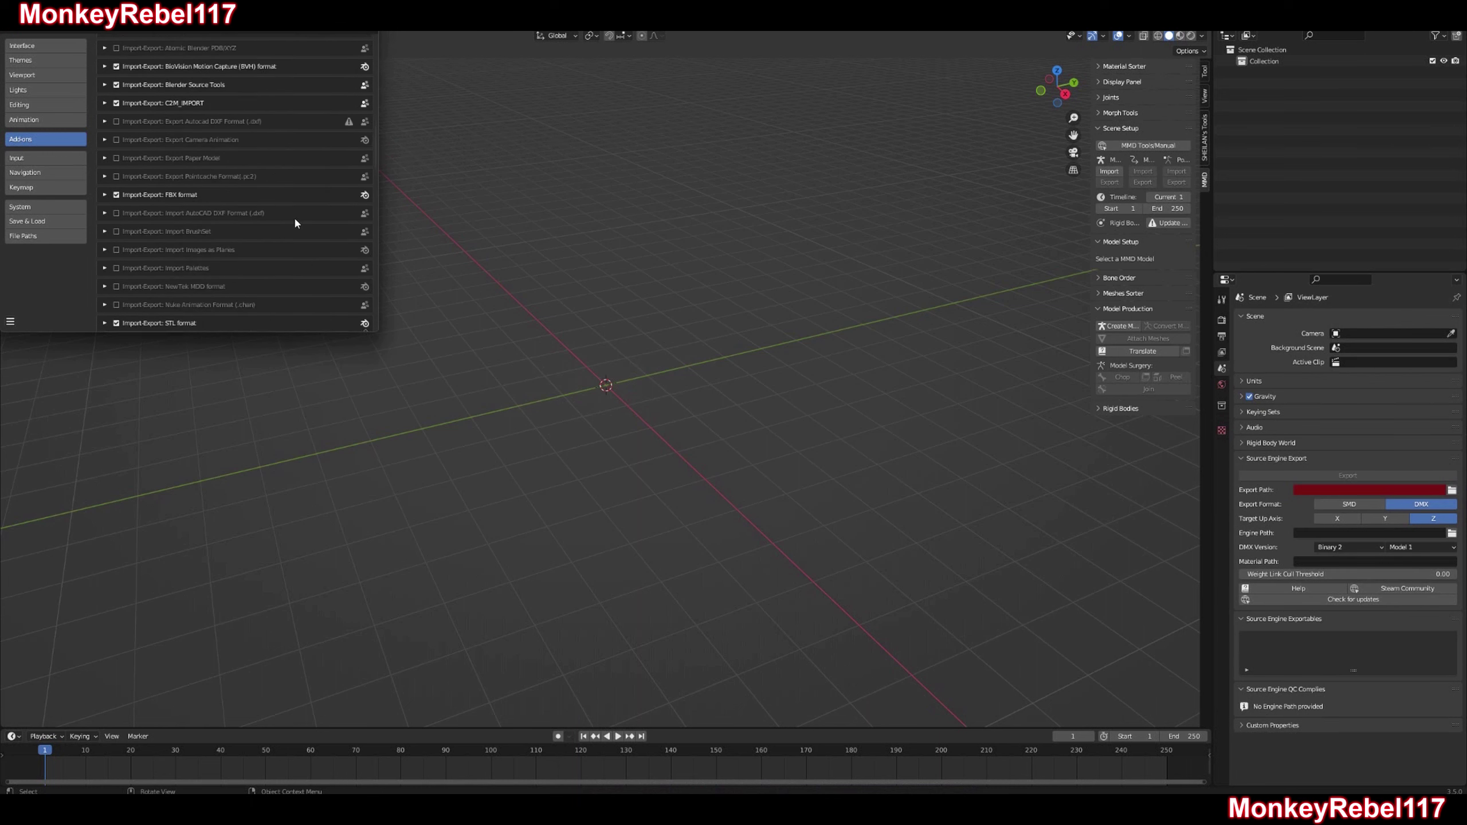
{"action": "scroll", "coordinate": [292, 234], "scroll_direction": "up", "scroll_amount": 4}
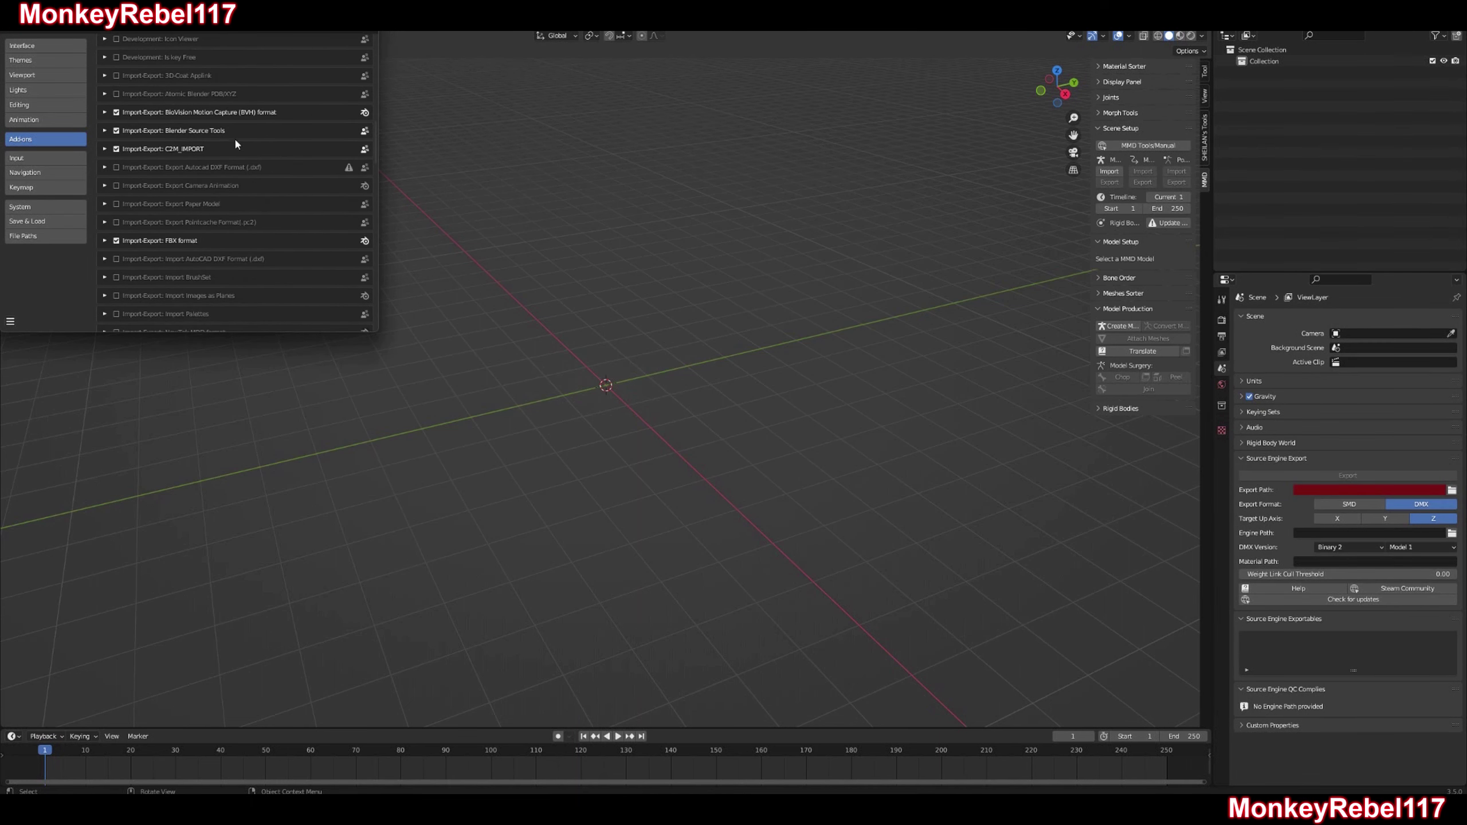
{"action": "scroll", "coordinate": [213, 119], "scroll_direction": "down", "scroll_amount": 2}
{"action": "scroll", "coordinate": [210, 186], "scroll_direction": "down", "scroll_amount": 3}
{"action": "scroll", "coordinate": [208, 179], "scroll_direction": "up", "scroll_amount": 5}
{"action": "scroll", "coordinate": [243, 168], "scroll_direction": "up", "scroll_amount": 10}
{"action": "left_click", "coordinate": [99, 58]}
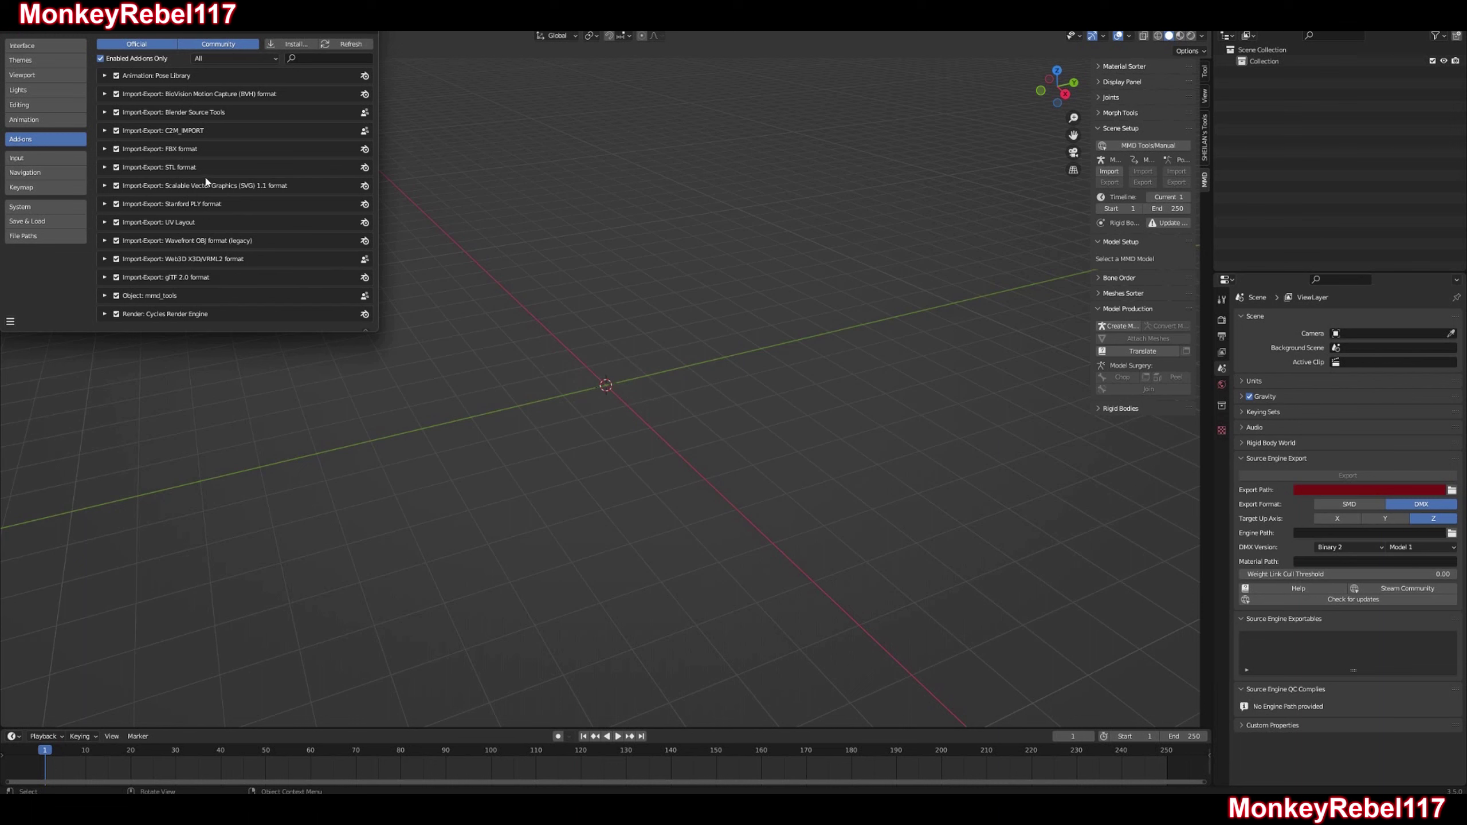
{"action": "left_click", "coordinate": [361, 32]}
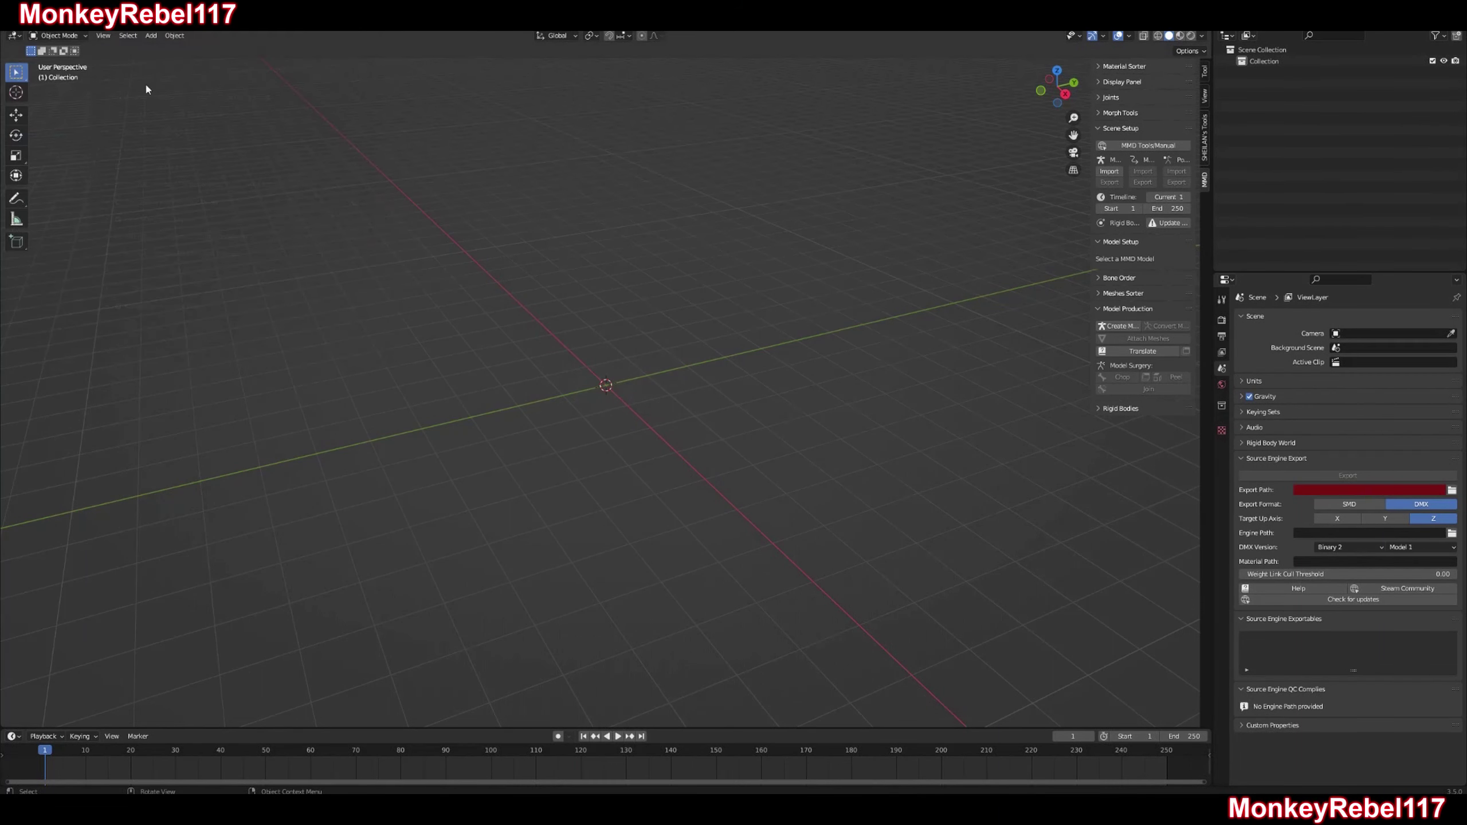
Start a Source Engine model import and get the model folder's path from the open Jackal folder window.
{"action": "left_click", "coordinate": [22, 17]}
{"action": "mouse_move", "coordinate": [86, 175]}
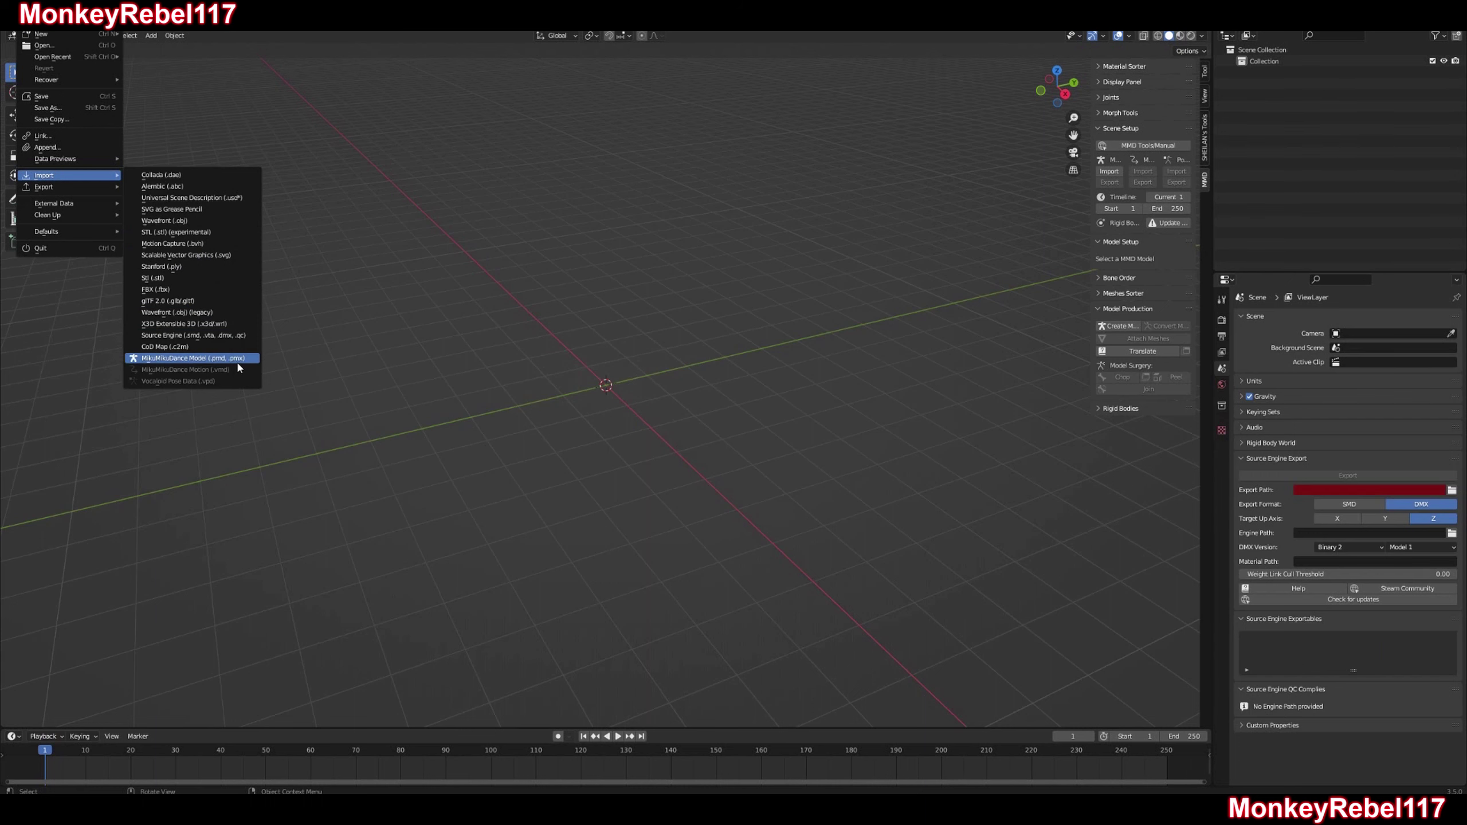
{"action": "left_click", "coordinate": [208, 341]}
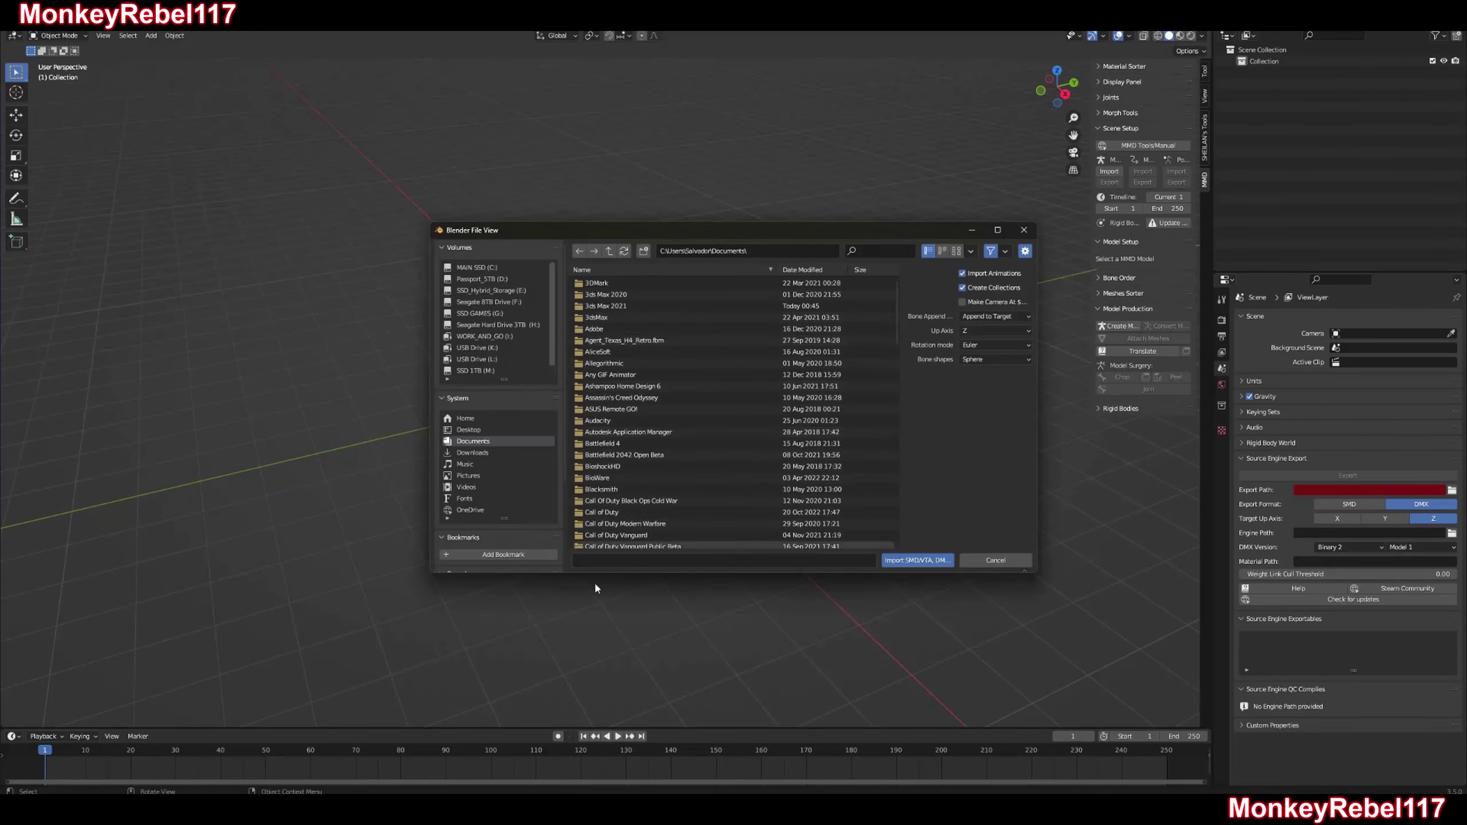
{"action": "mouse_move", "coordinate": [494, 809]}
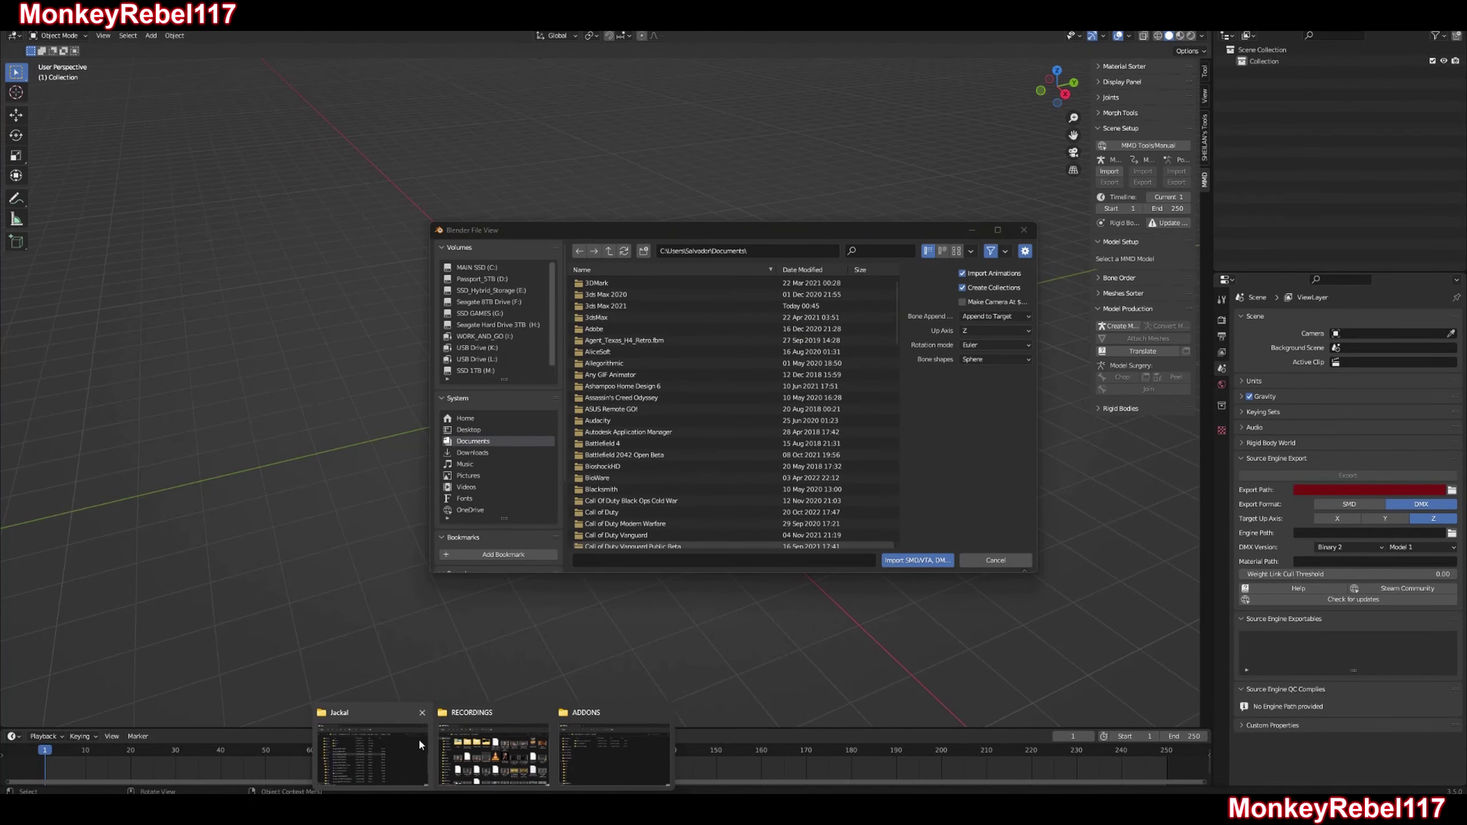
{"action": "left_click", "coordinate": [373, 753]}
{"action": "left_click", "coordinate": [983, 98]}
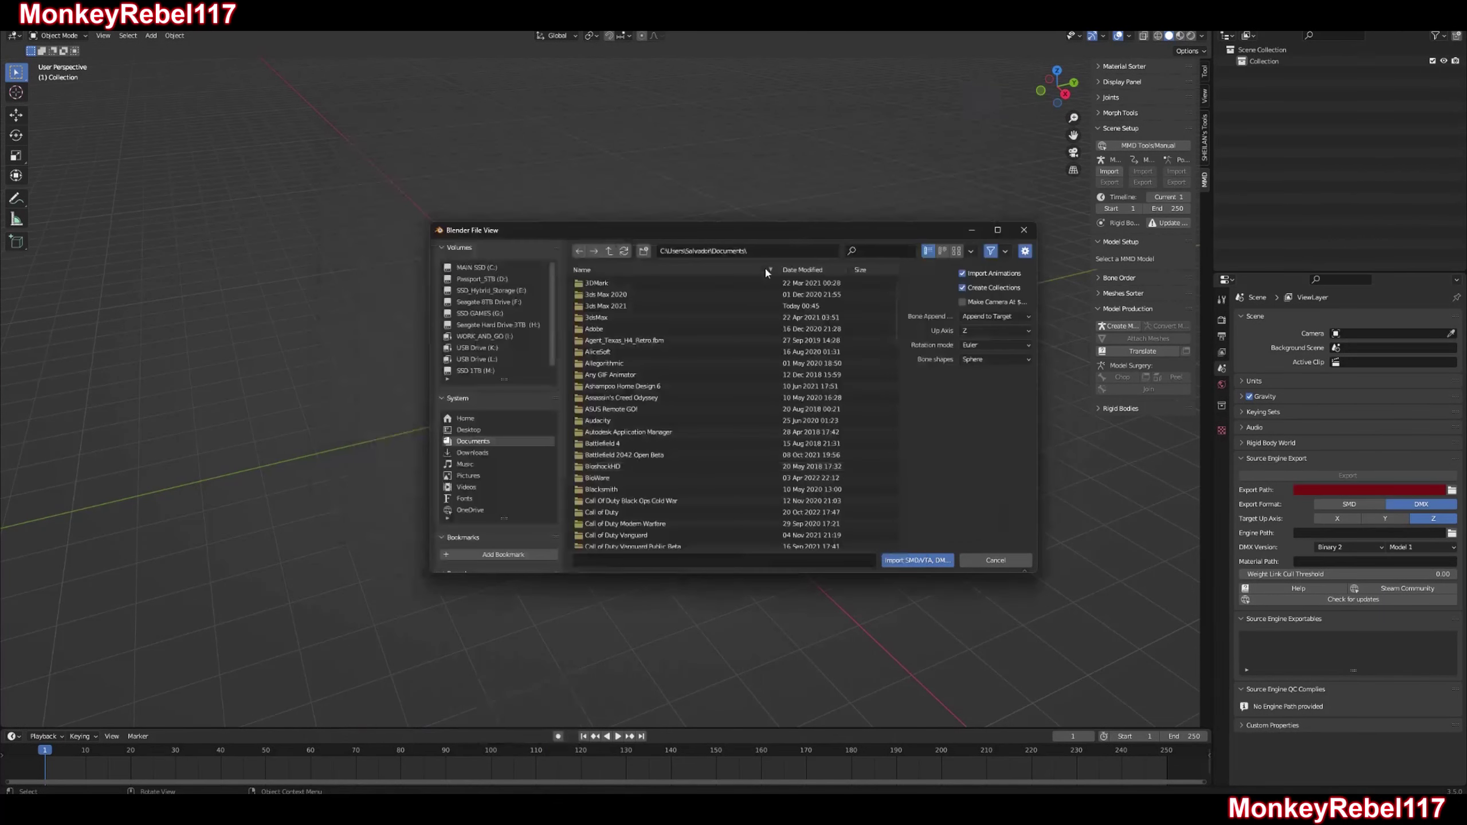
Import Jackal BASE.smd from the folder I:\R3DS\EXPORT\HALO\H4\COVENANT\JACKALS\.
{"action": "left_click", "coordinate": [779, 251]}
{"action": "key", "text": "BackSpace"}
{"action": "type", "text": "I:\\R3DS\\EXPORT\\HALO\\H4\\COVENANT\\JACKALS\\"}
{"action": "key", "text": "Return"}
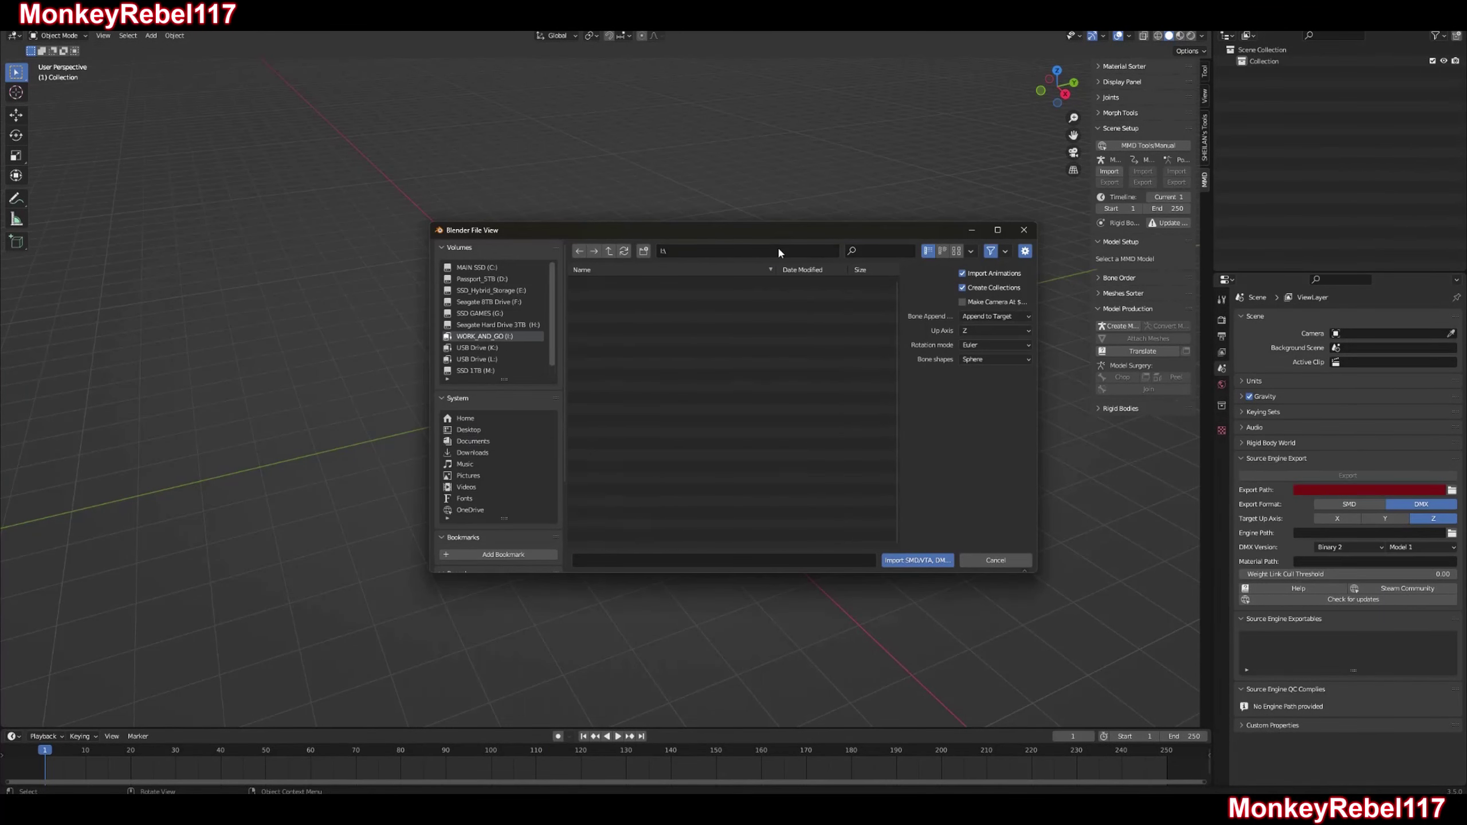
{"action": "left_click", "coordinate": [608, 283]}
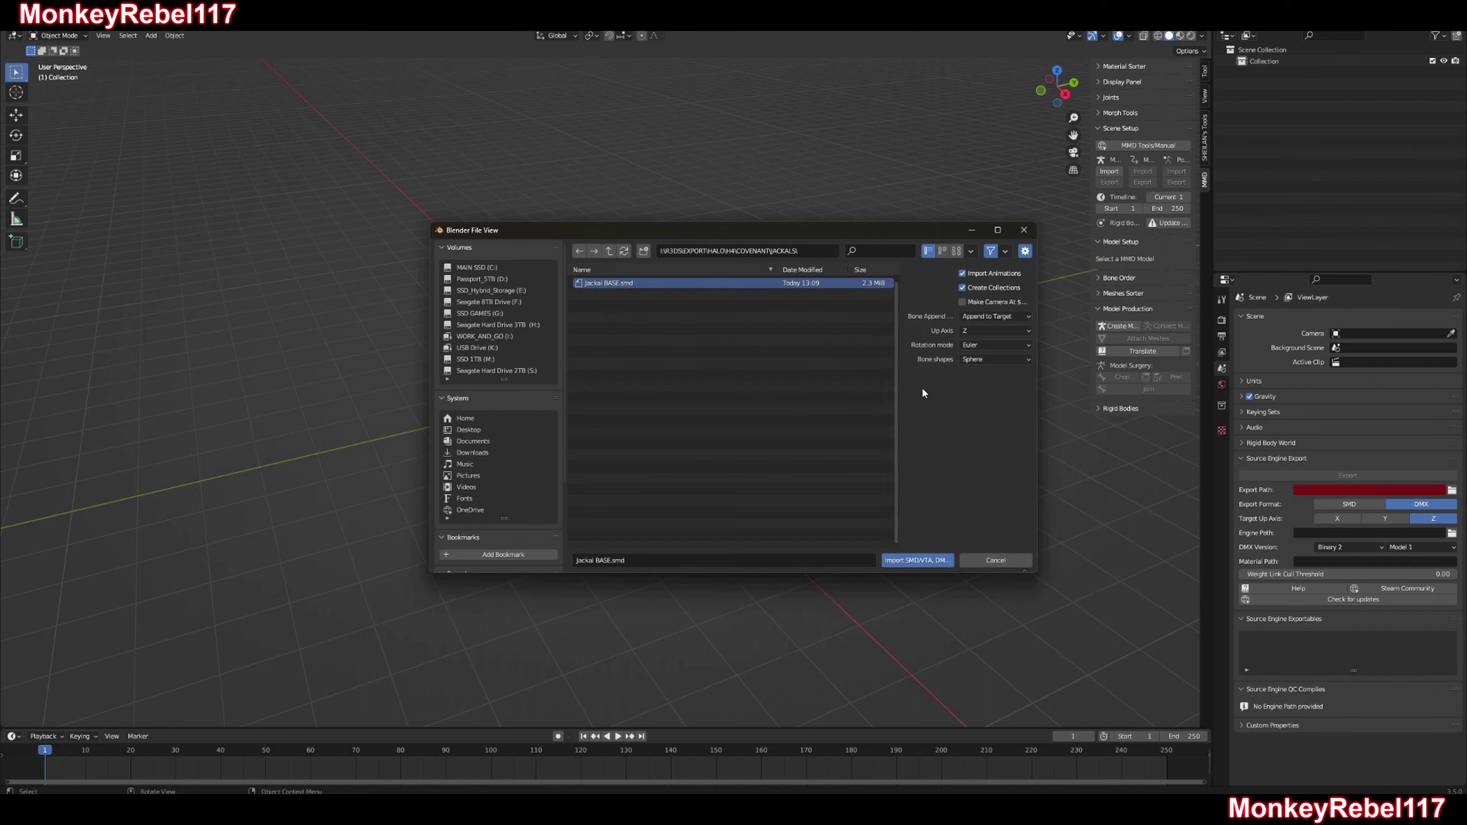
{"action": "left_click", "coordinate": [917, 559]}
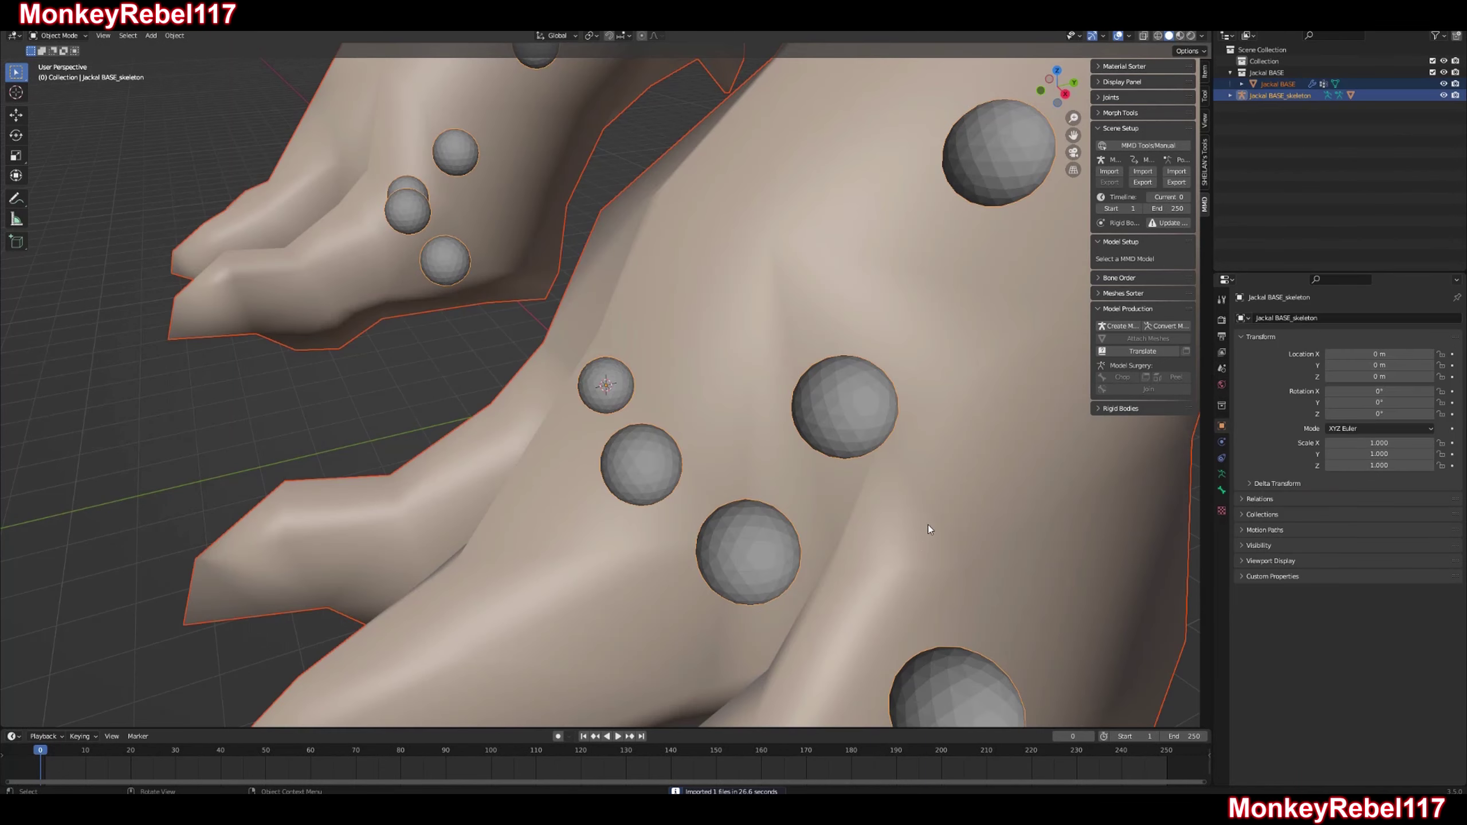
Select the whole imported jackal with its skeleton and convert it to an MMD model using the default conversion settings.
{"action": "scroll", "coordinate": [836, 453], "scroll_direction": "down", "scroll_amount": 10}
{"action": "scroll", "coordinate": [646, 395], "scroll_direction": "up", "scroll_amount": 4}
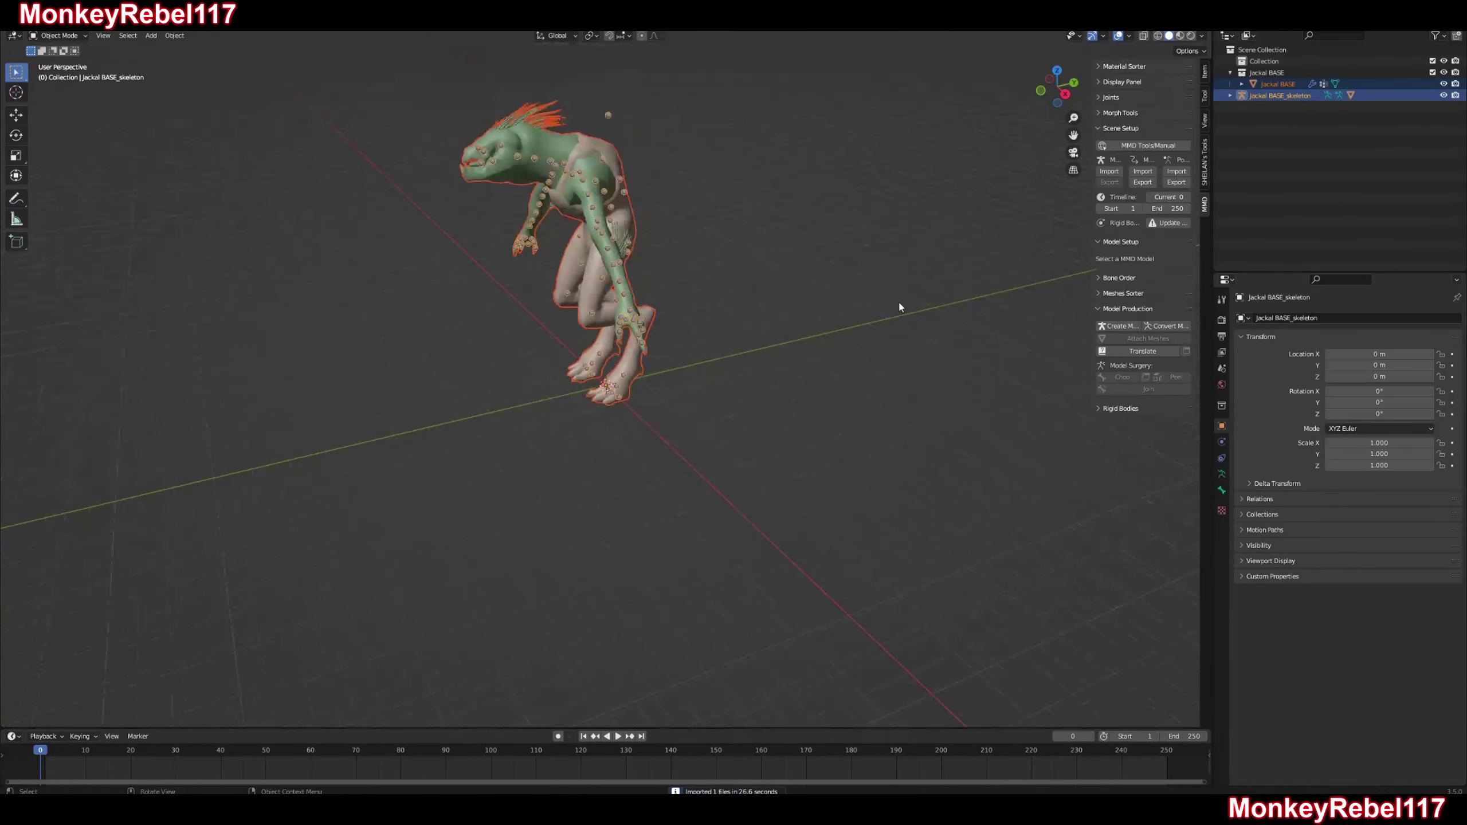
{"action": "left_click_drag", "start_coordinate": [1063, 93], "coordinate": [860, 149]}
{"action": "left_click", "coordinate": [859, 150]}
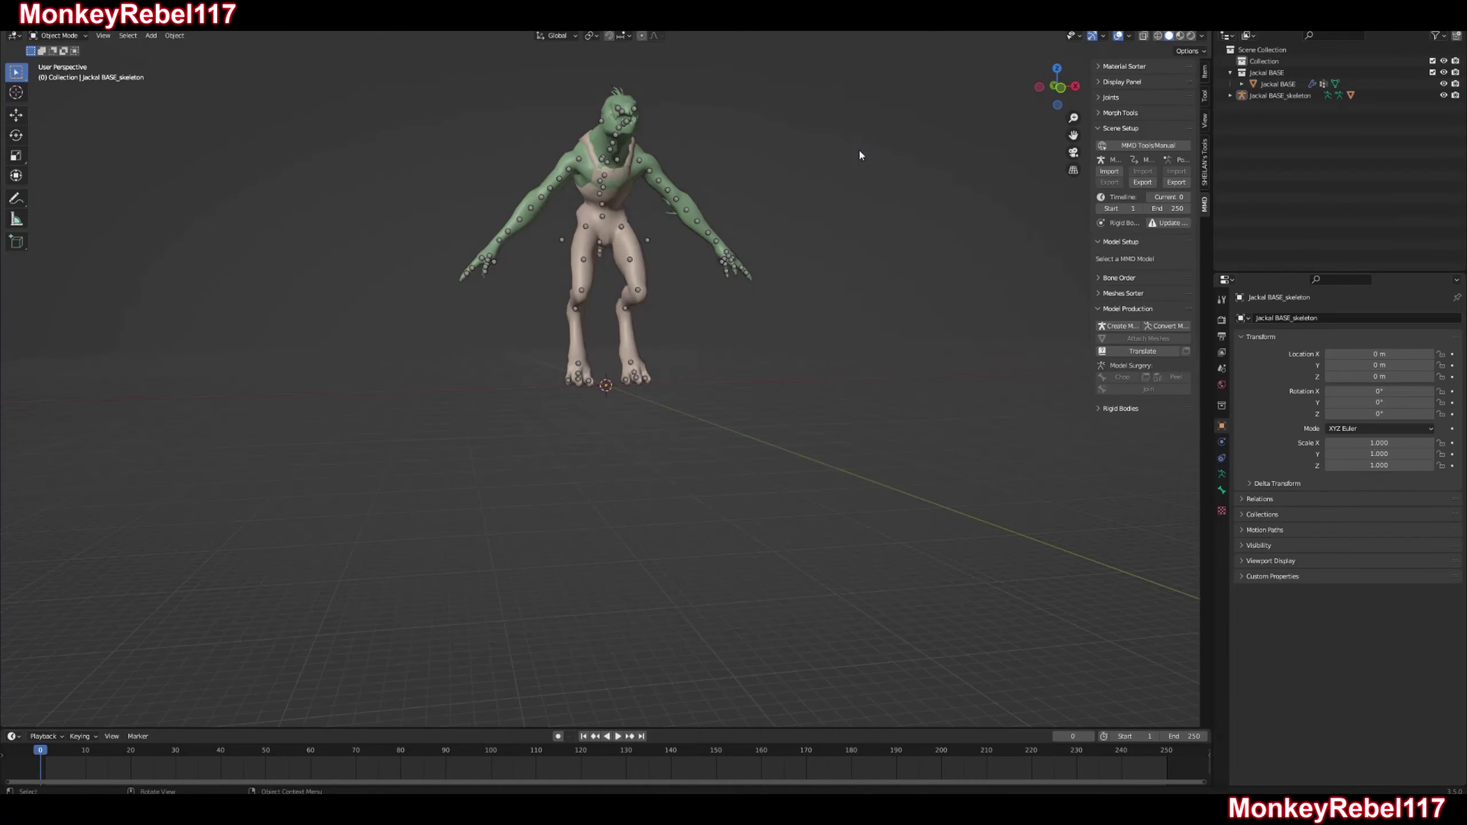
{"action": "right_click", "coordinate": [858, 148]}
{"action": "key", "text": "a"}
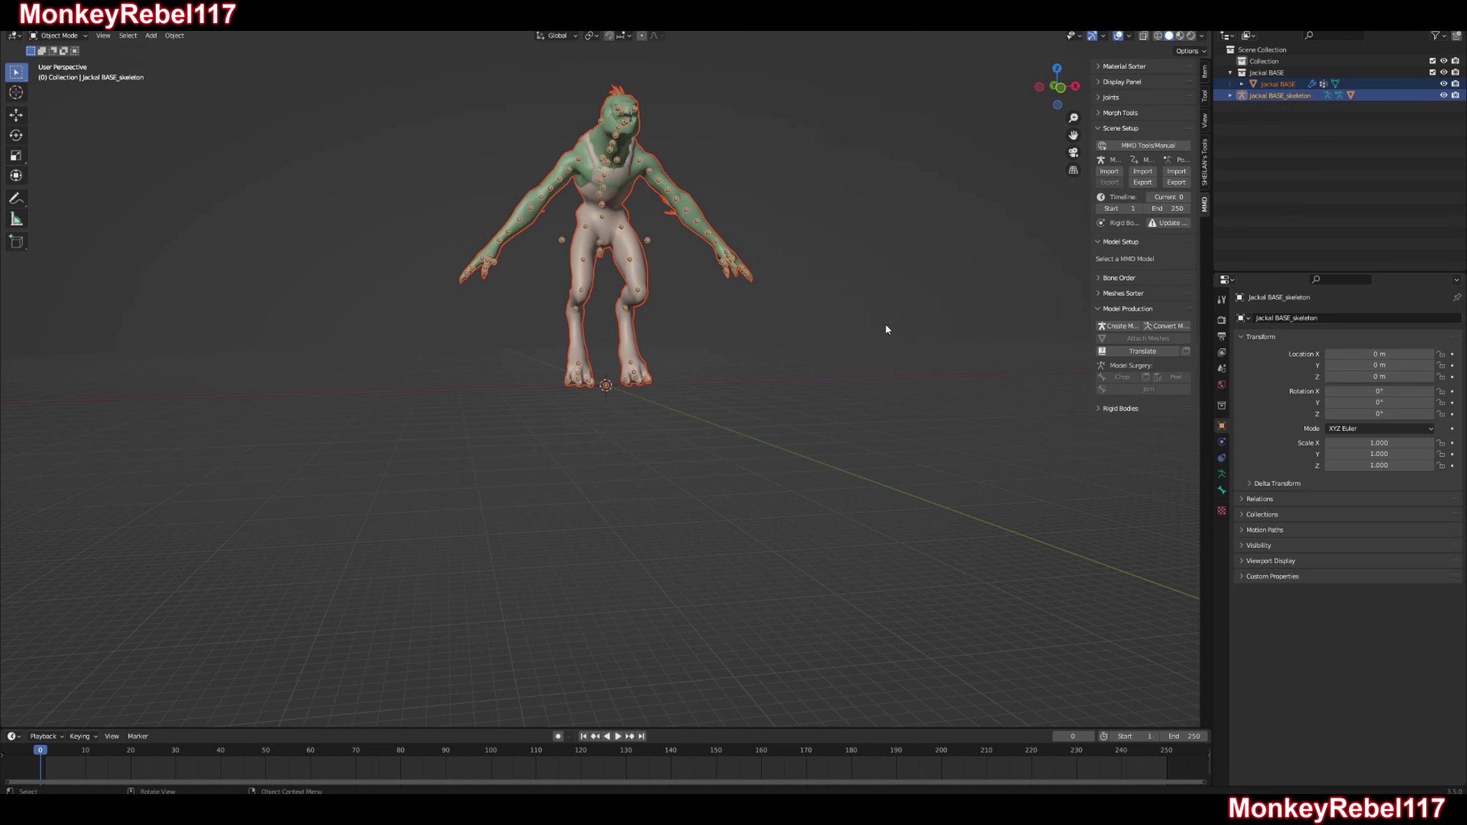
{"action": "left_click", "coordinate": [1165, 327]}
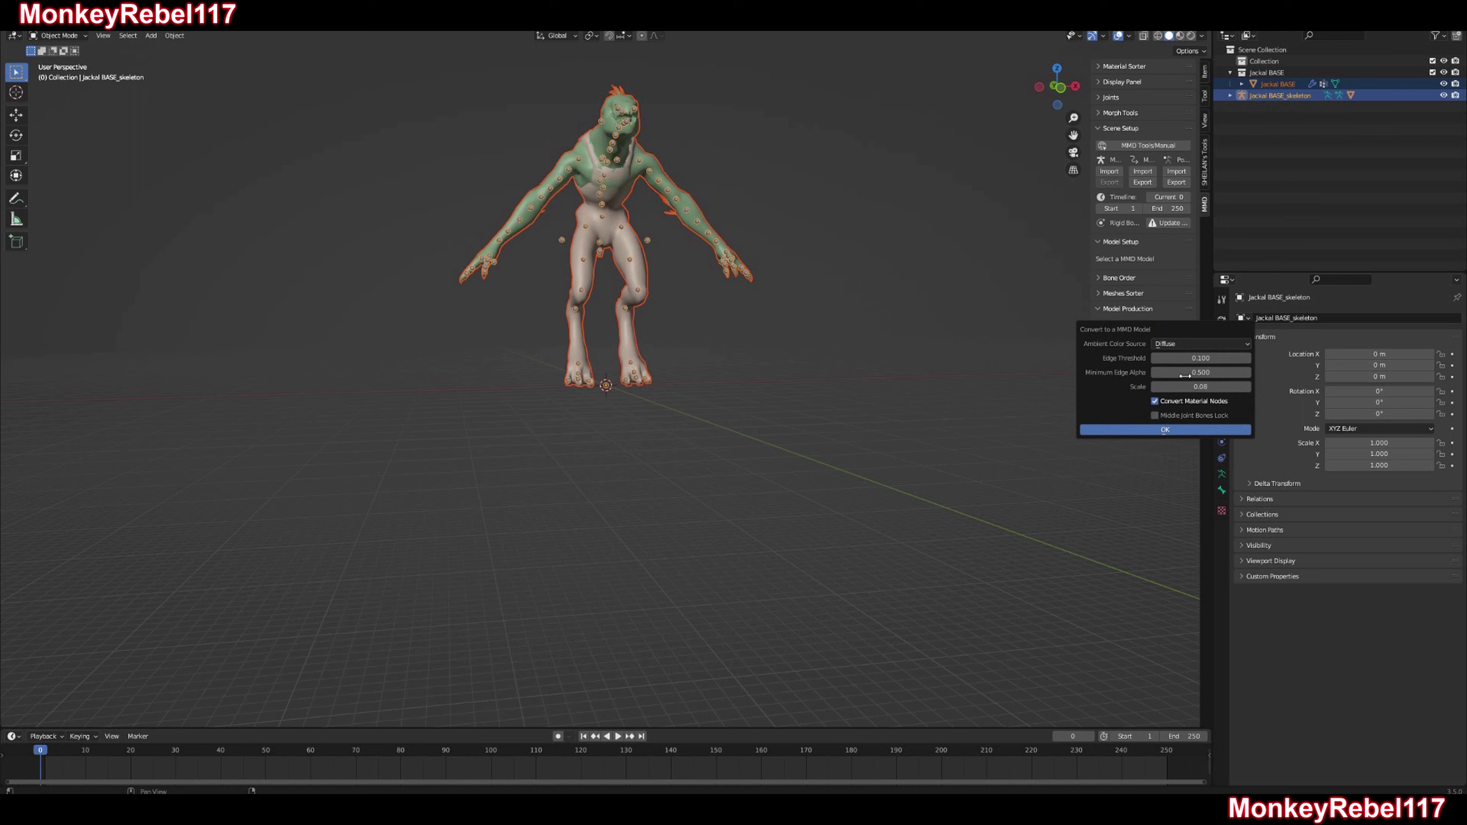
{"action": "left_click", "coordinate": [1165, 429]}
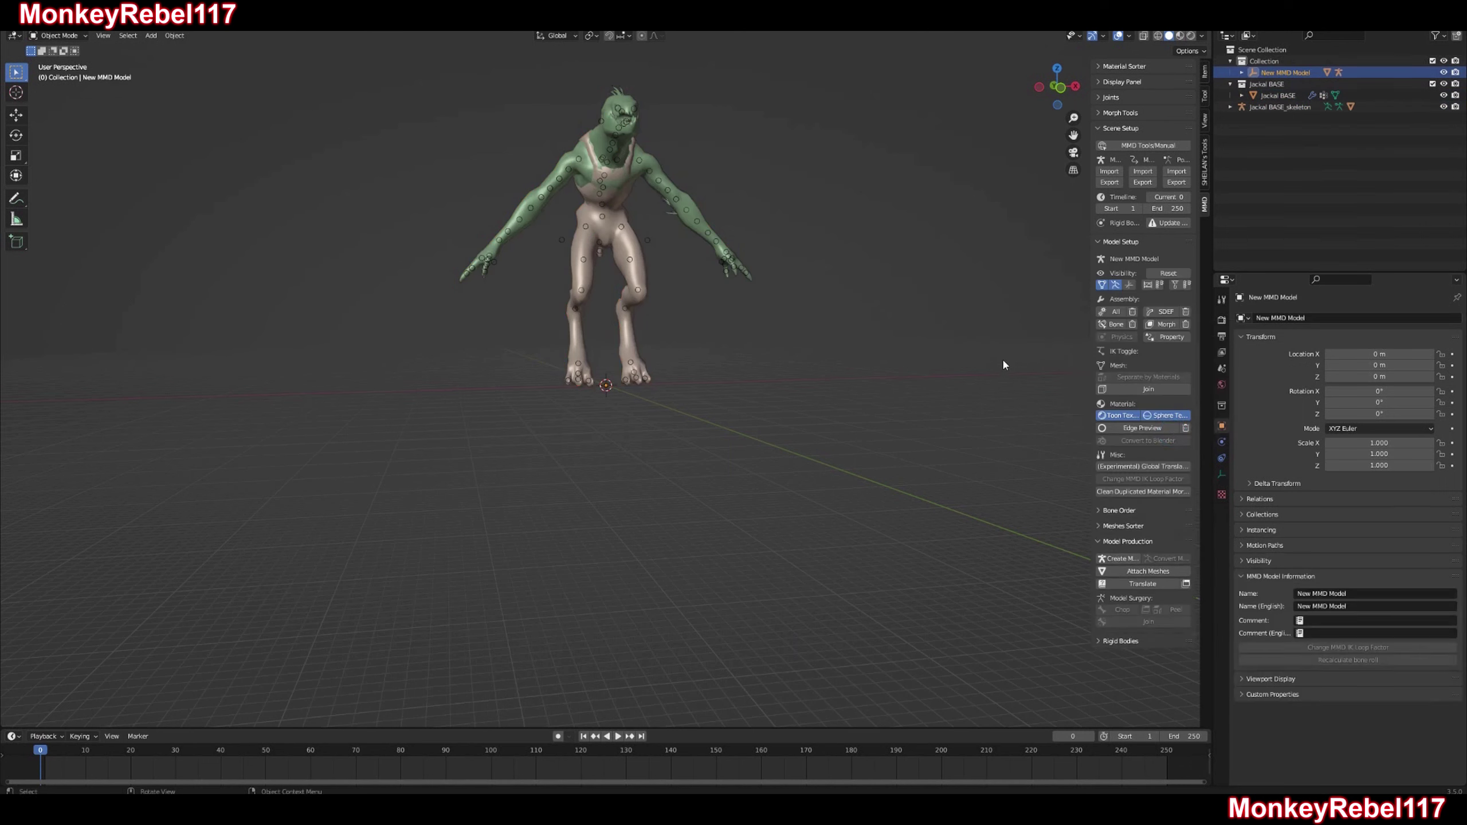
Rename the New MMD Model object in the outliner to Jackal H4.
{"action": "left_click", "coordinate": [1279, 133]}
{"action": "left_click", "coordinate": [1286, 74]}
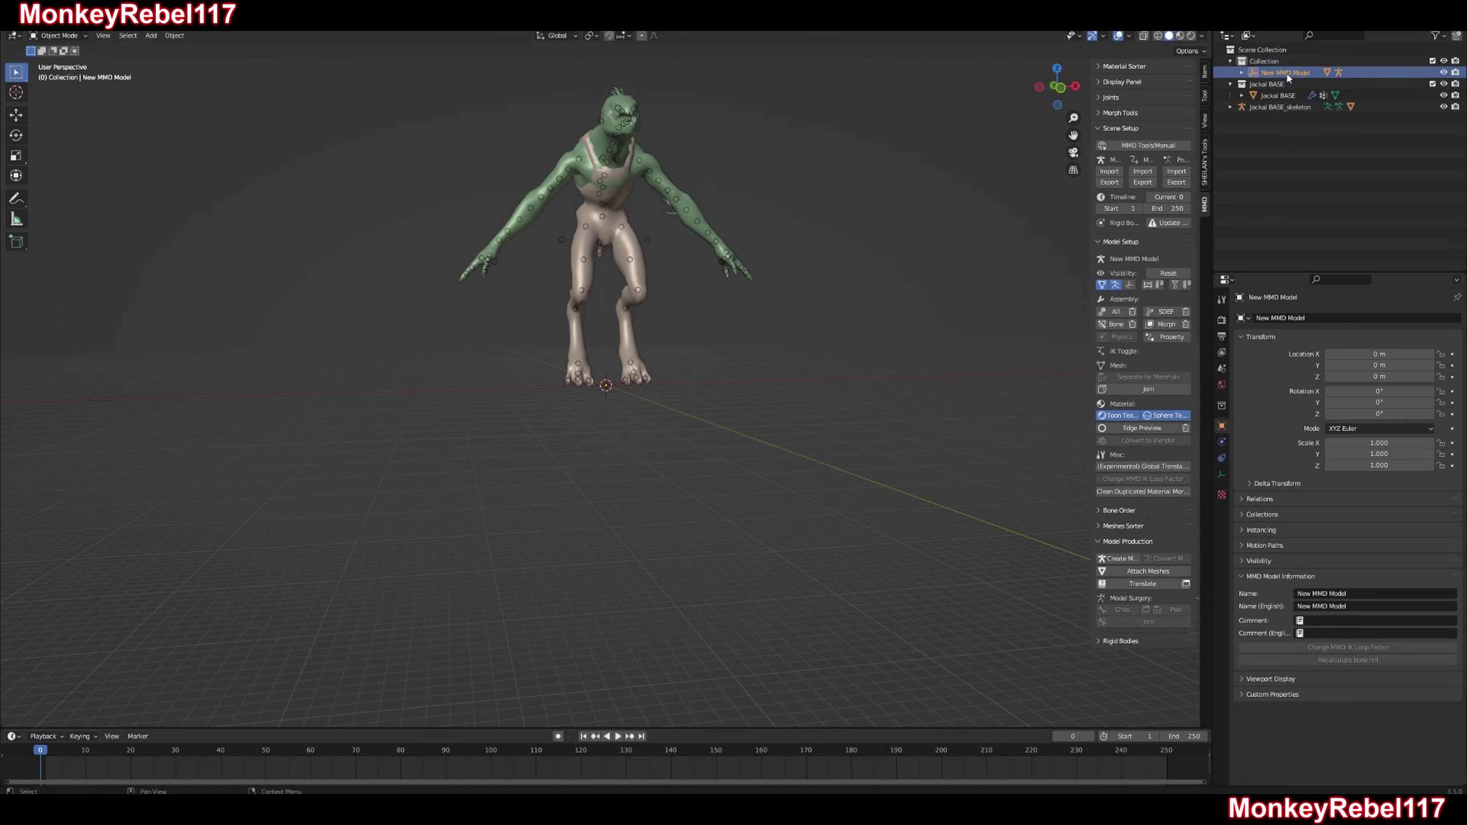
{"action": "double_click", "coordinate": [1286, 74]}
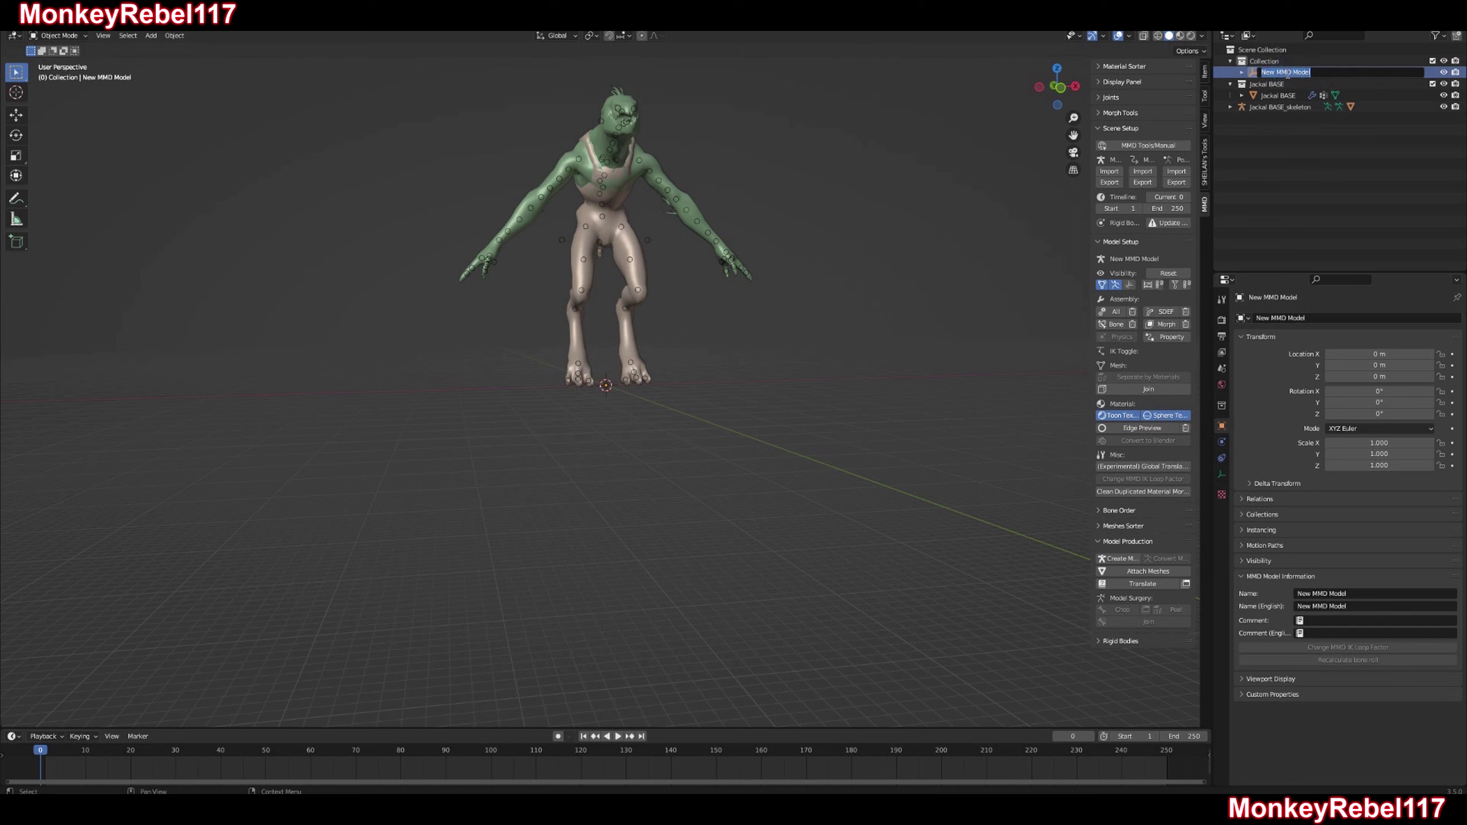
{"action": "type", "text": "Ja"}
{"action": "key", "text": "Return"}
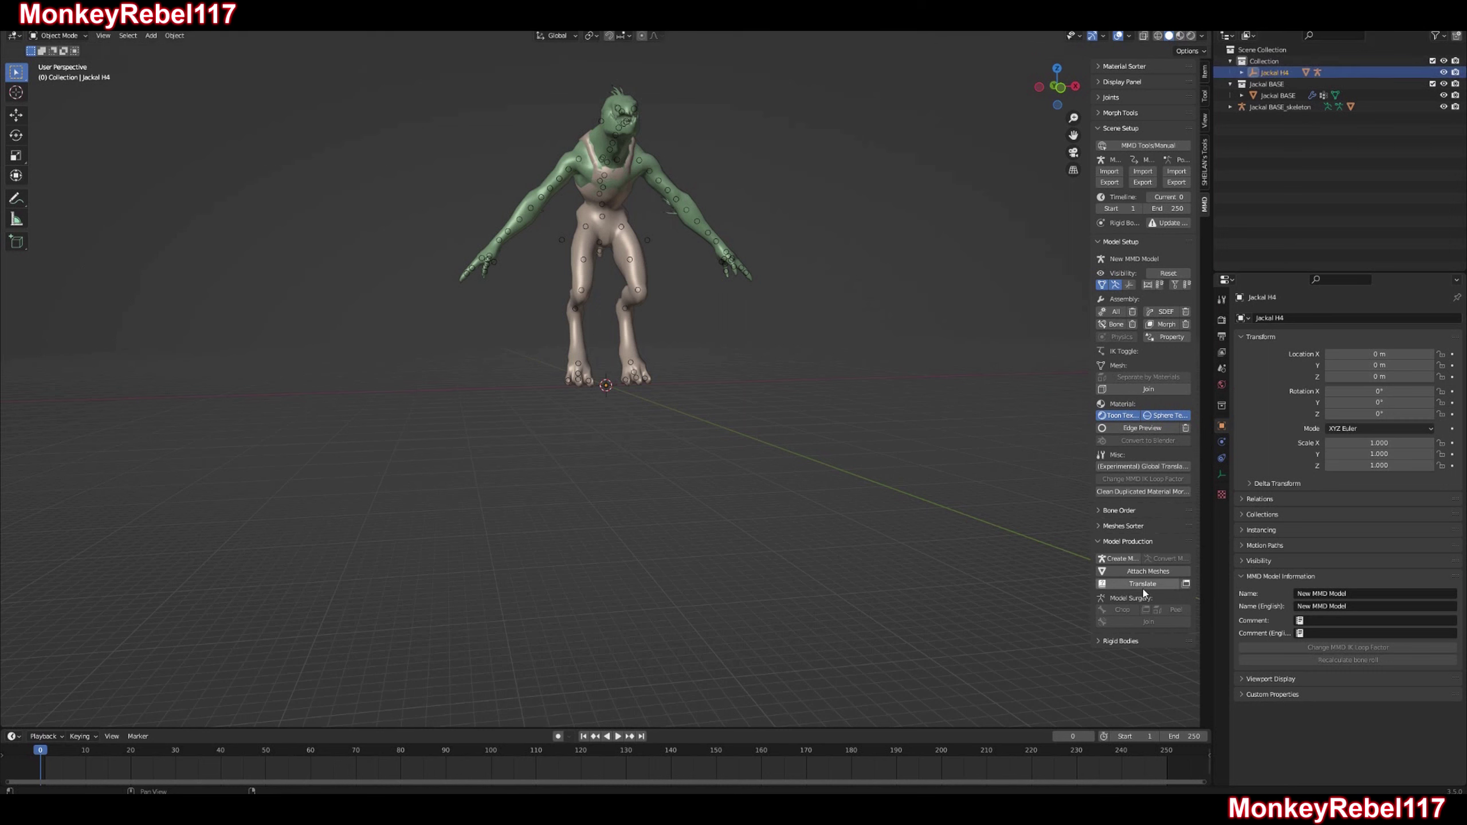
Start a PMX export of the MMD model and set the export scale to 1.
{"action": "left_click", "coordinate": [1109, 183]}
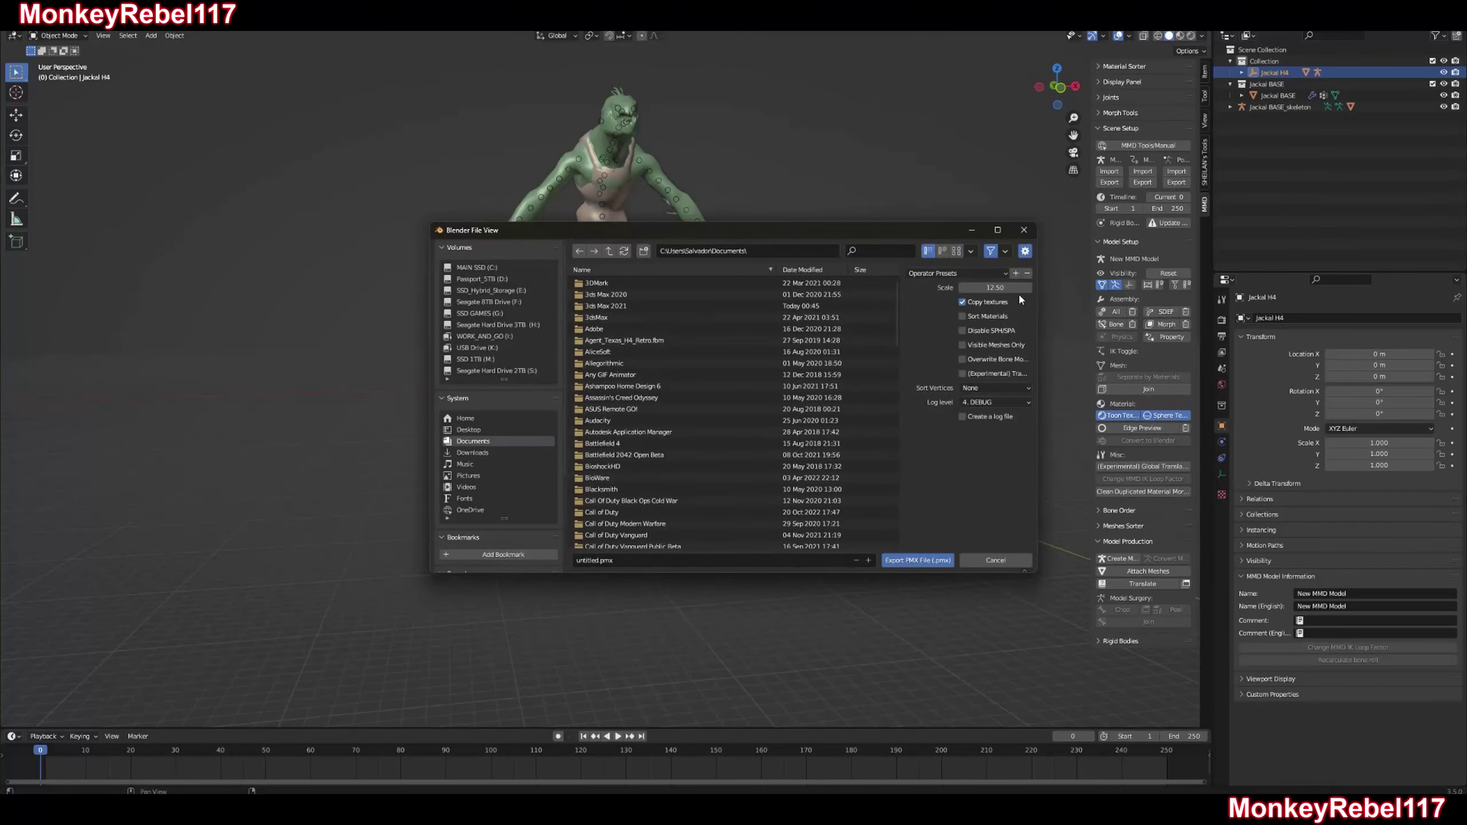
{"action": "left_click", "coordinate": [1003, 274]}
{"action": "left_click", "coordinate": [1008, 288]}
{"action": "type", "text": "1"}
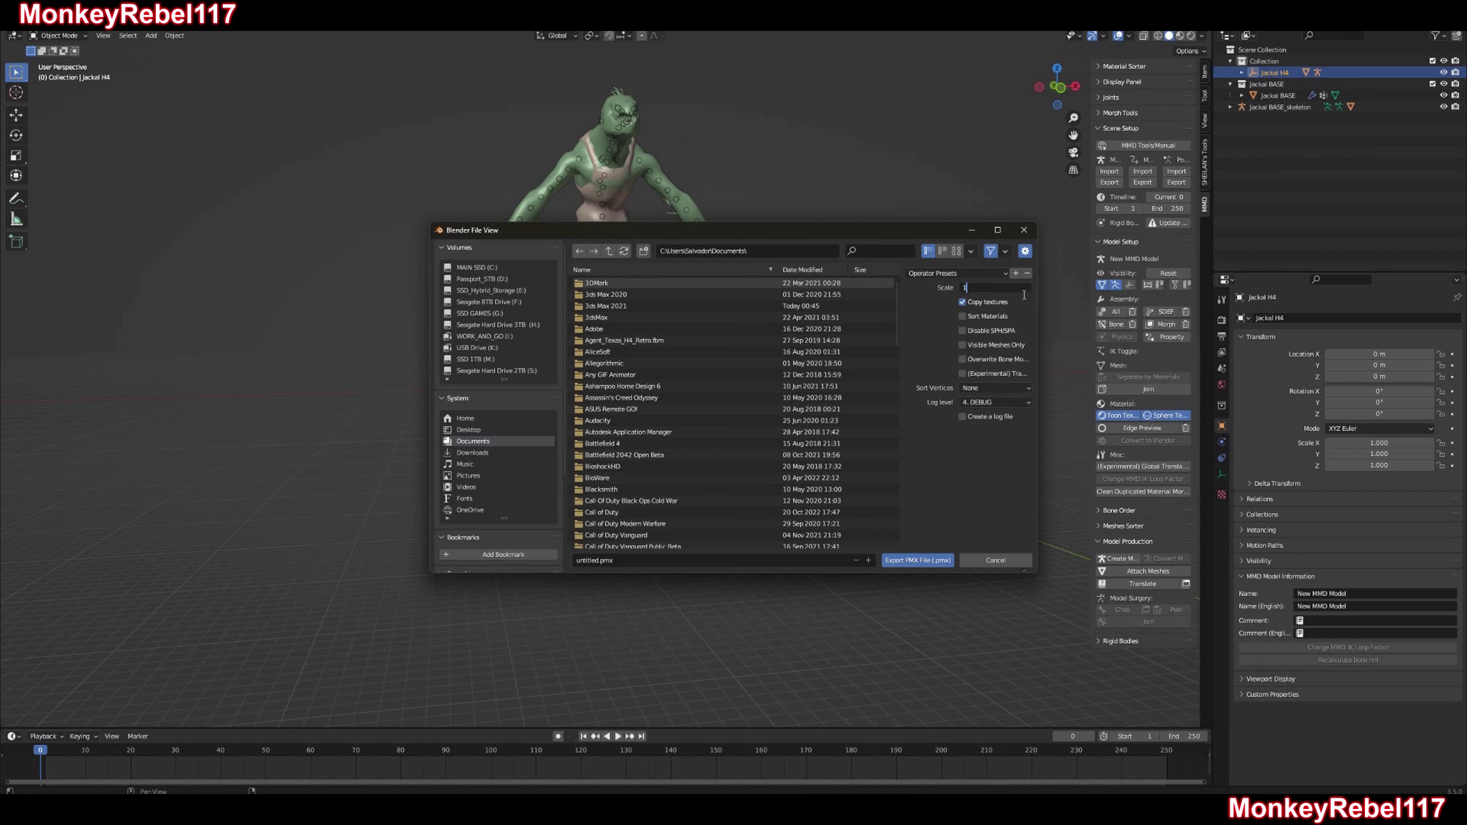
{"action": "key", "text": "Return"}
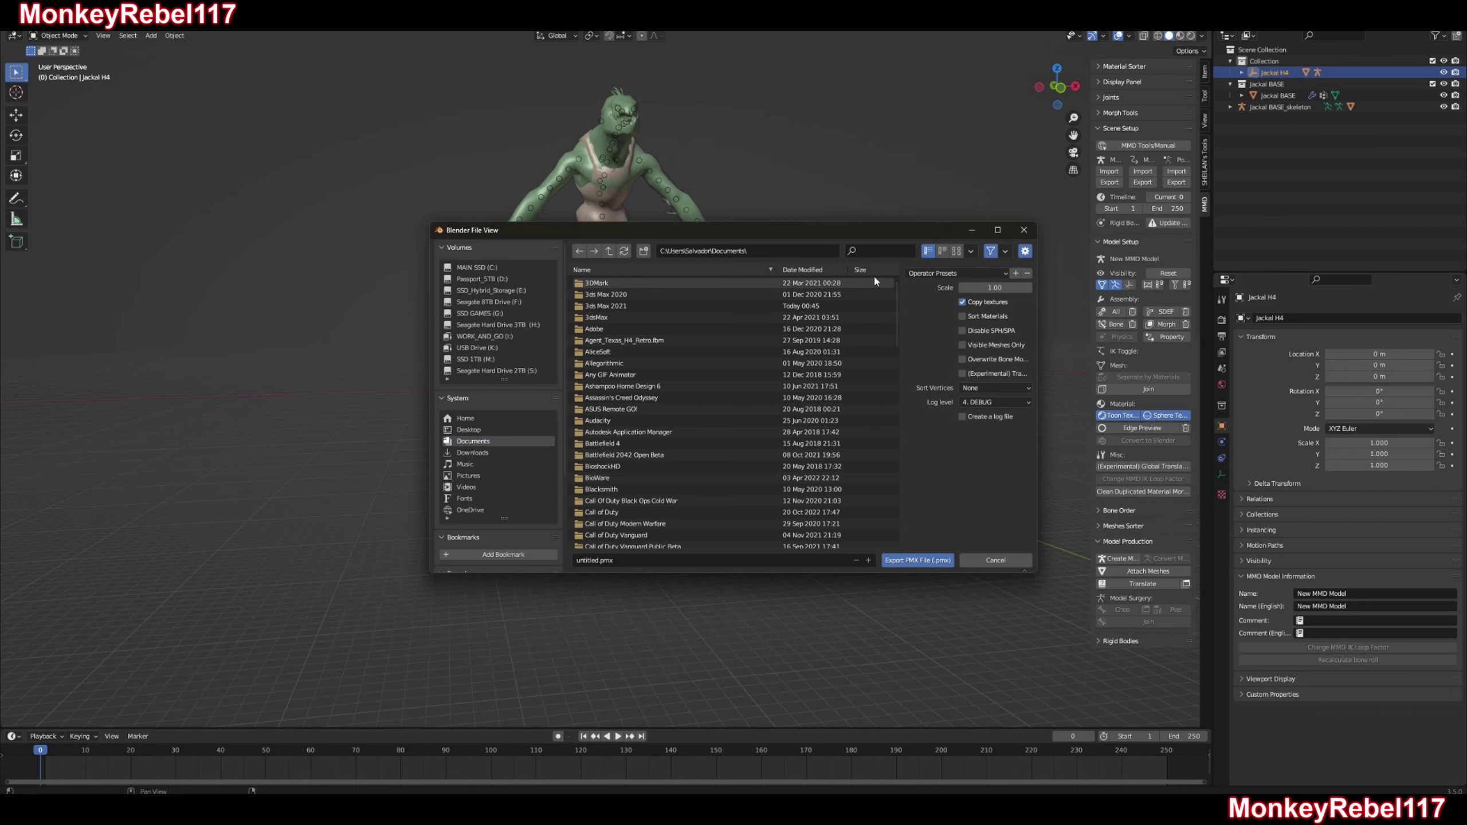
Export the model as Jackal H4.pmx into I:\R3DS\EXPORT\HALO\H4\COVENANT\JACKALS\.
{"action": "left_click", "coordinate": [768, 251]}
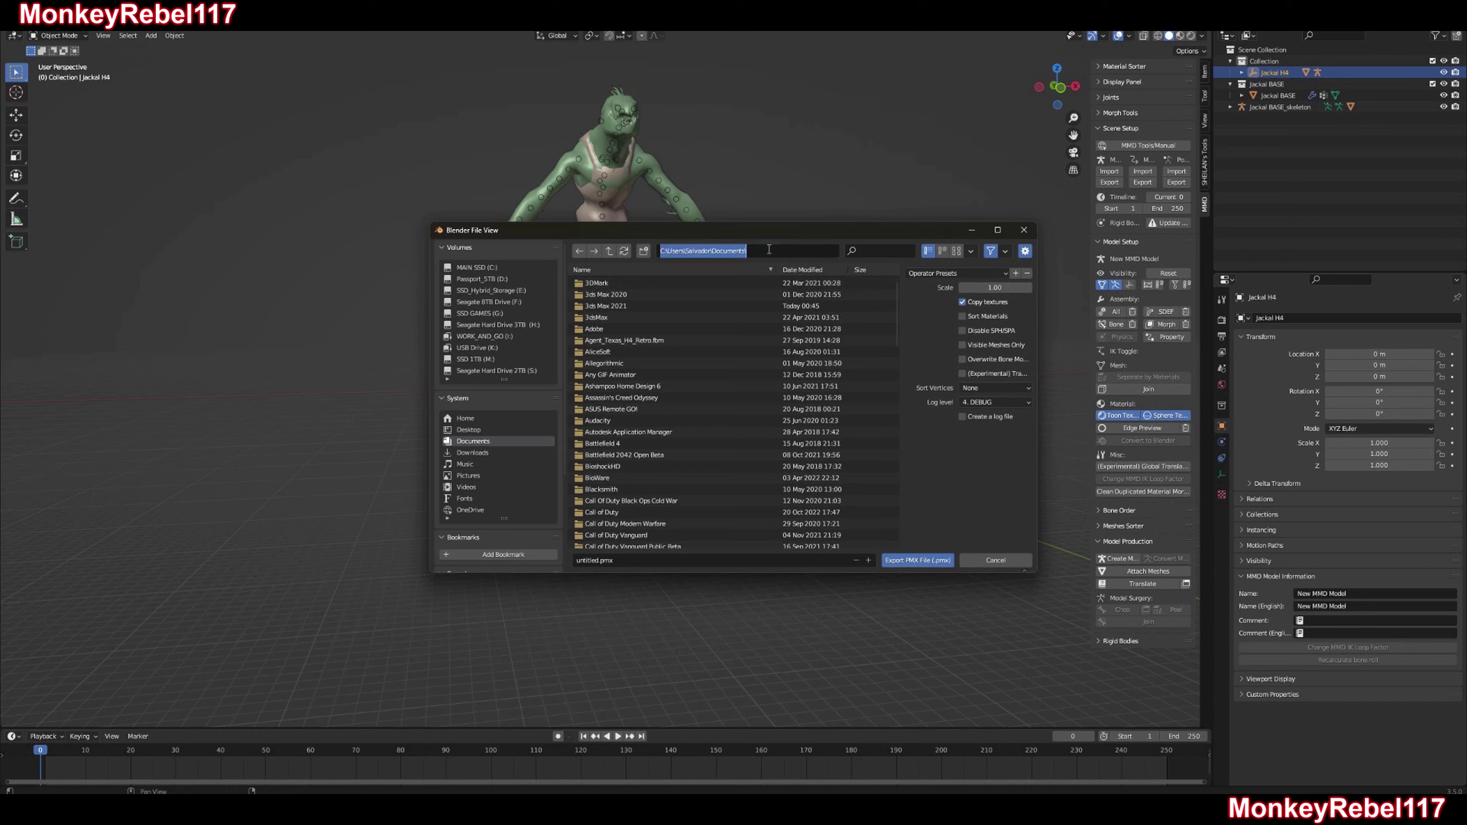
{"action": "type", "text": "I:\\R3DS\\EXPORT\\HALO\\H4\\COVENANT\\JACKALS\\"}
{"action": "key", "text": "Return"}
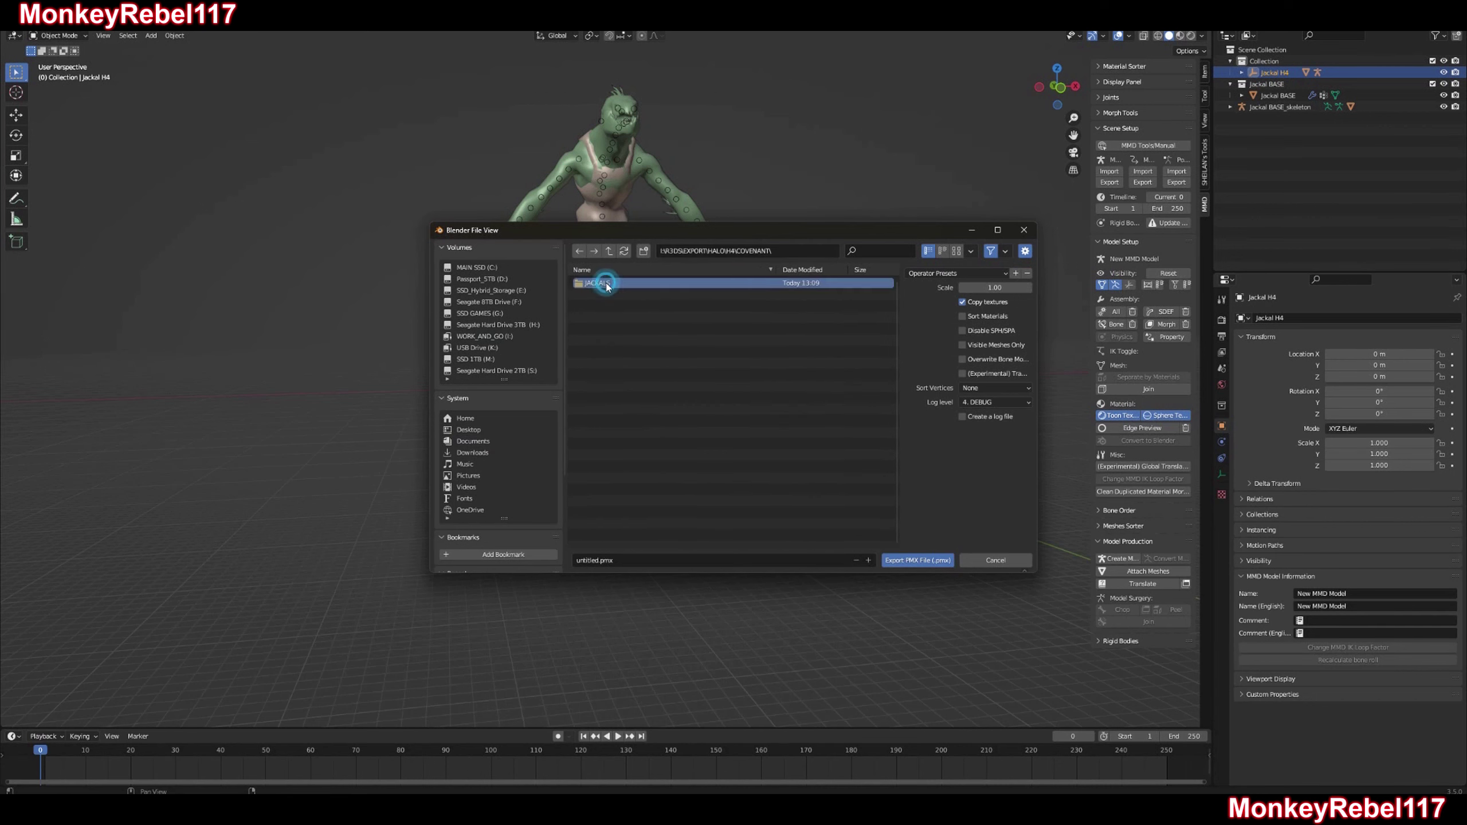
{"action": "left_click", "coordinate": [644, 563]}
{"action": "type", "text": "d"}
{"action": "key", "text": "BackSpace"}
{"action": "type", "text": "Jackal H4"}
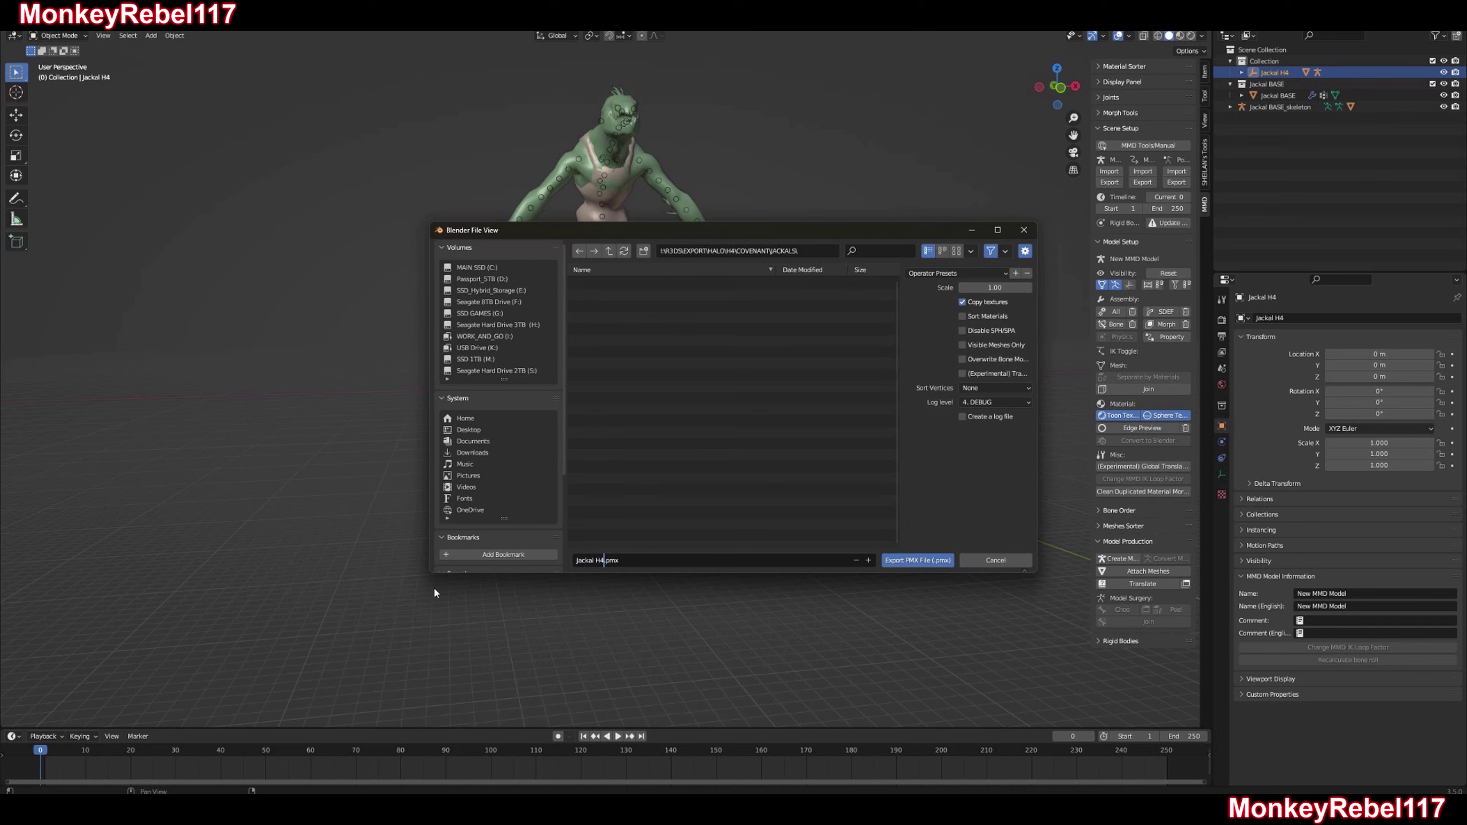
{"action": "left_click", "coordinate": [901, 561]}
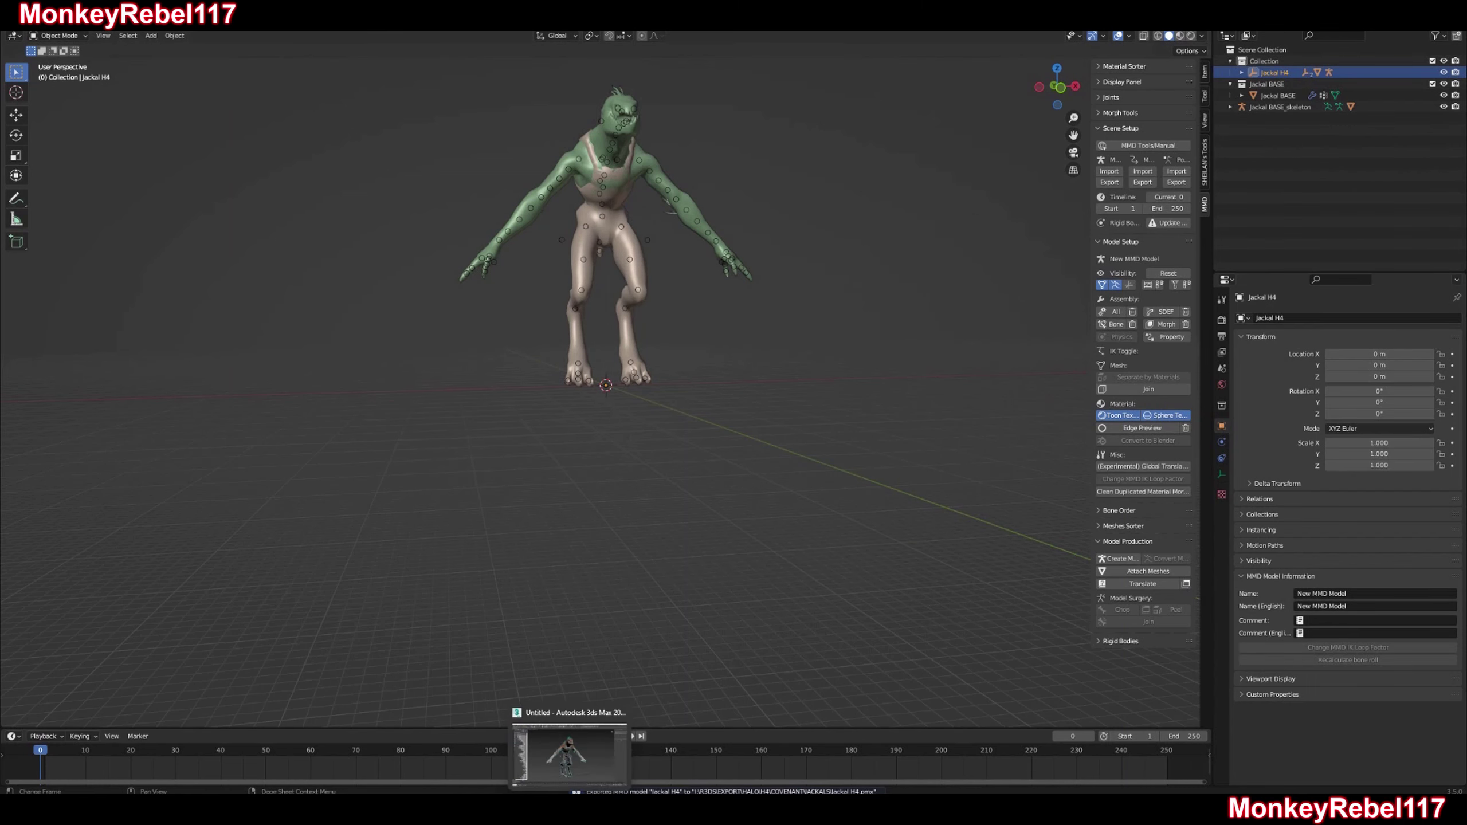
Switch to 3ds Max, select the b_pedestal bone hierarchy, and invert the selection to pick the visible body and hair meshes.
{"action": "left_click", "coordinate": [569, 809]}
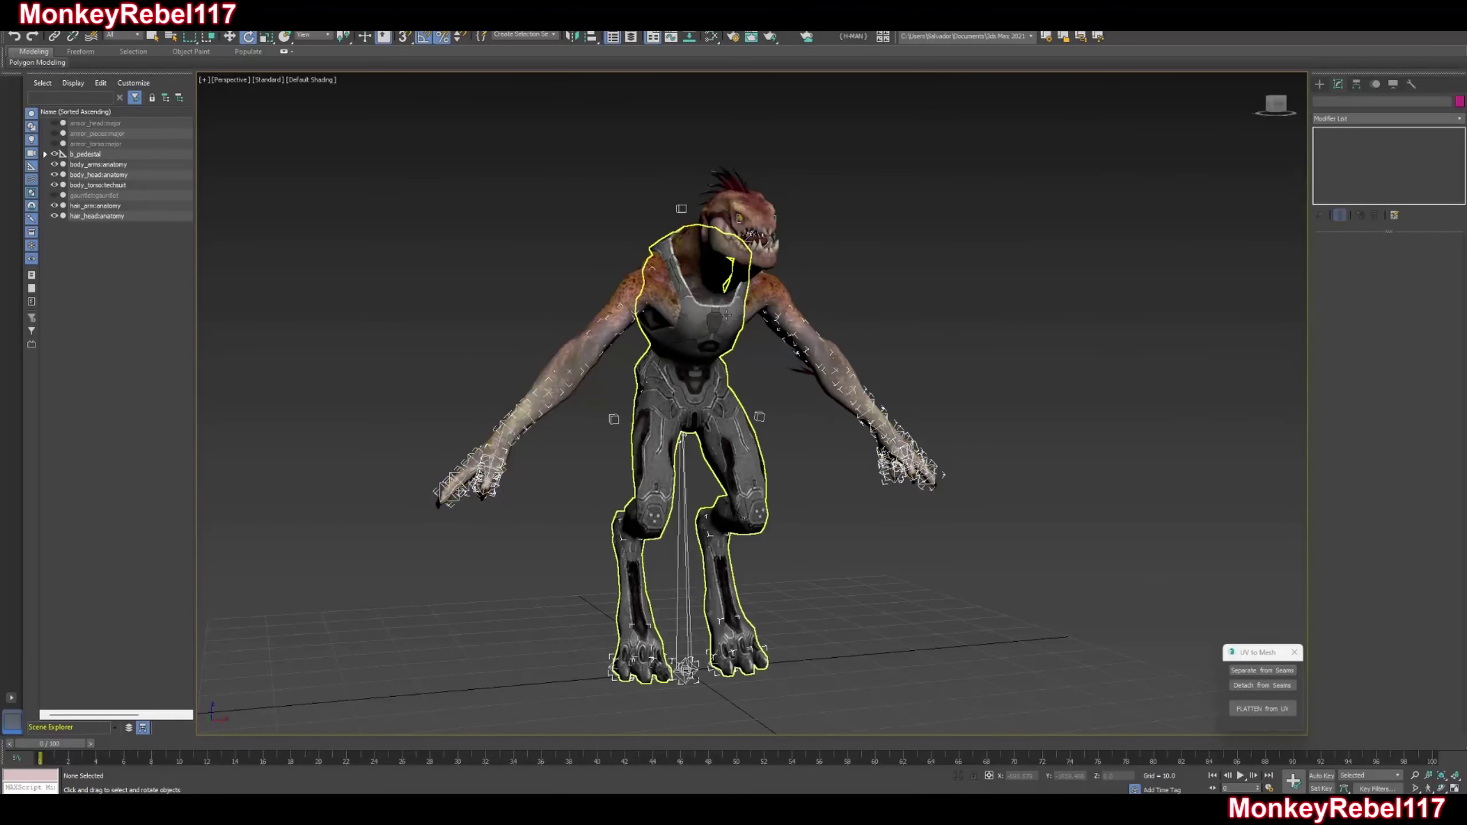
{"action": "left_click", "coordinate": [89, 155]}
{"action": "right_click", "coordinate": [87, 152]}
{"action": "left_click", "coordinate": [122, 164]}
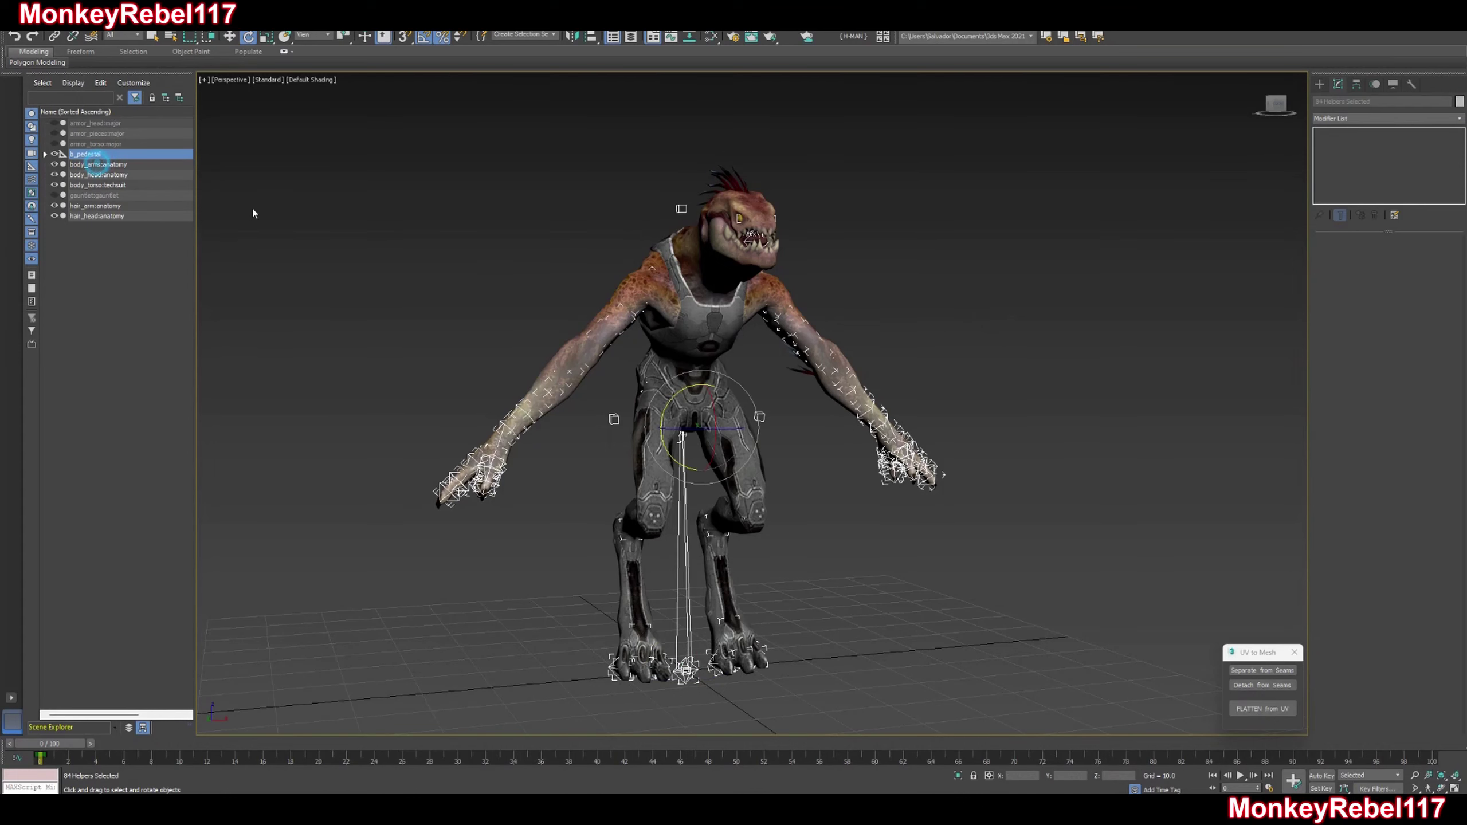
{"action": "middle_click_drag", "start_coordinate": [503, 236], "coordinate": [524, 231]}
{"action": "key", "text": "ctrl+i"}
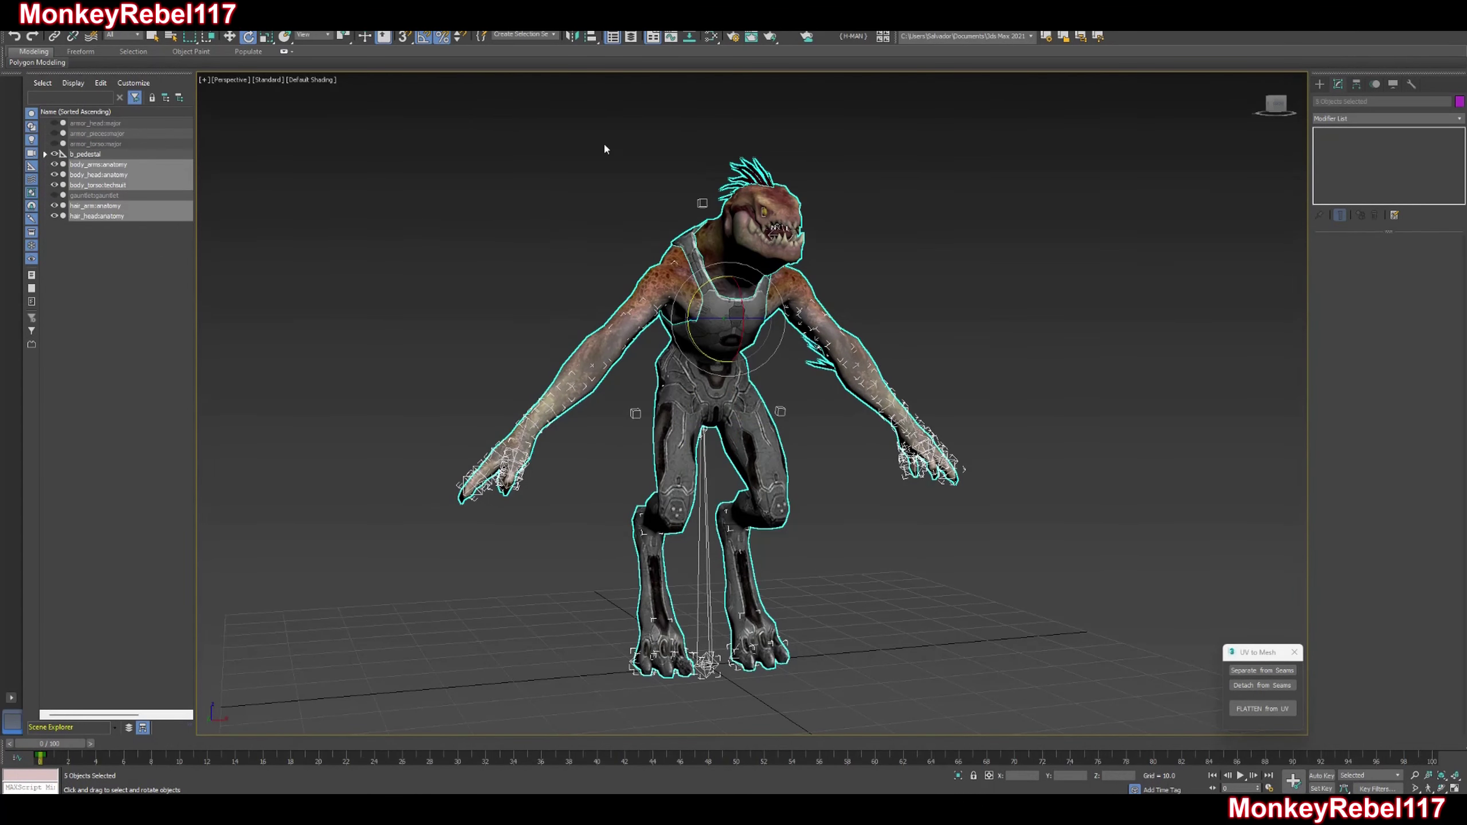
Start an export of the selected body and hair meshes and choose the gw::OBJ-Exporter (*.obj) file type.
{"action": "left_click", "coordinate": [12, 22]}
{"action": "mouse_move", "coordinate": [34, 187]}
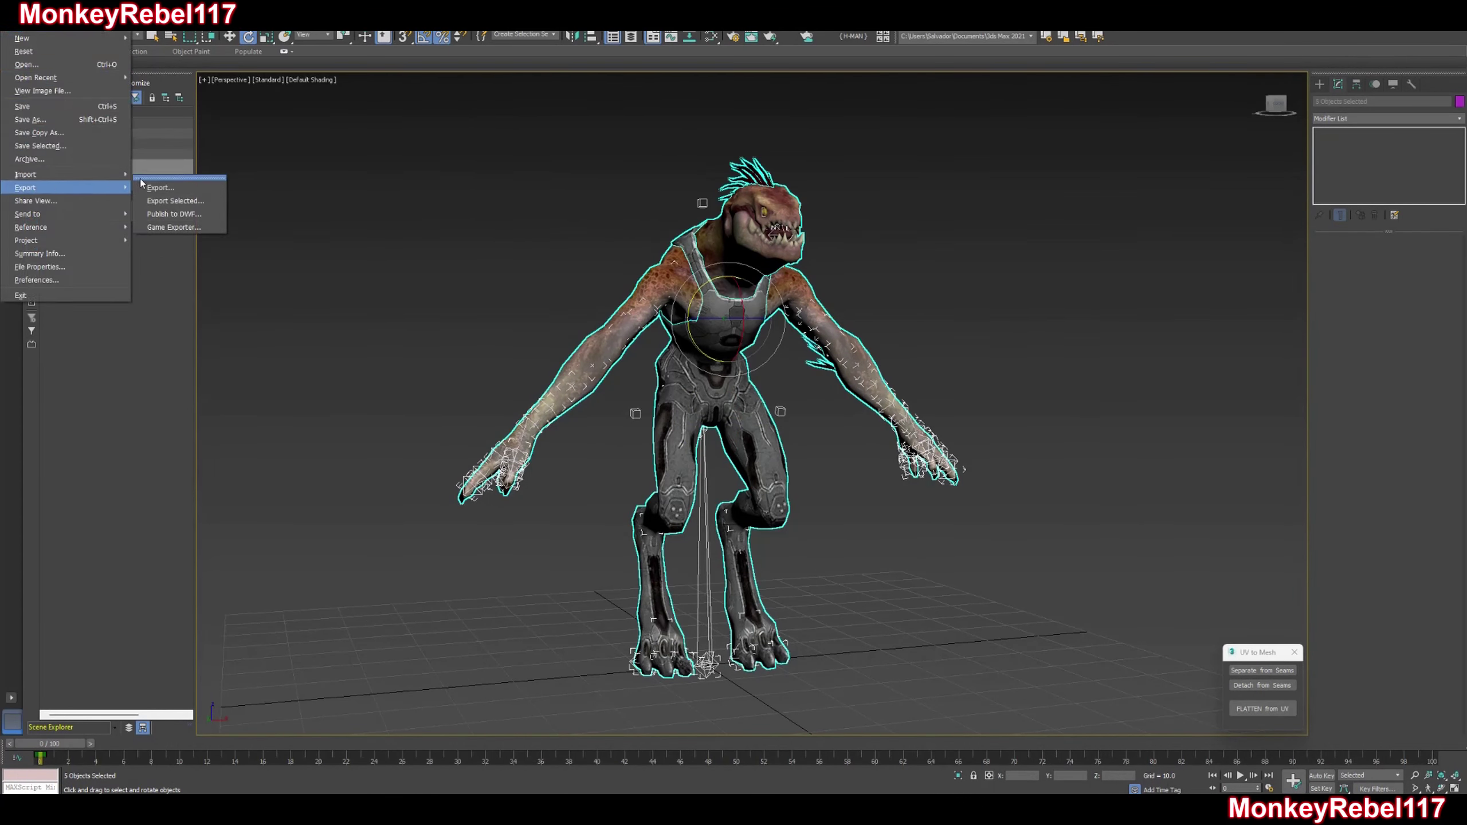
{"action": "left_click", "coordinate": [162, 201]}
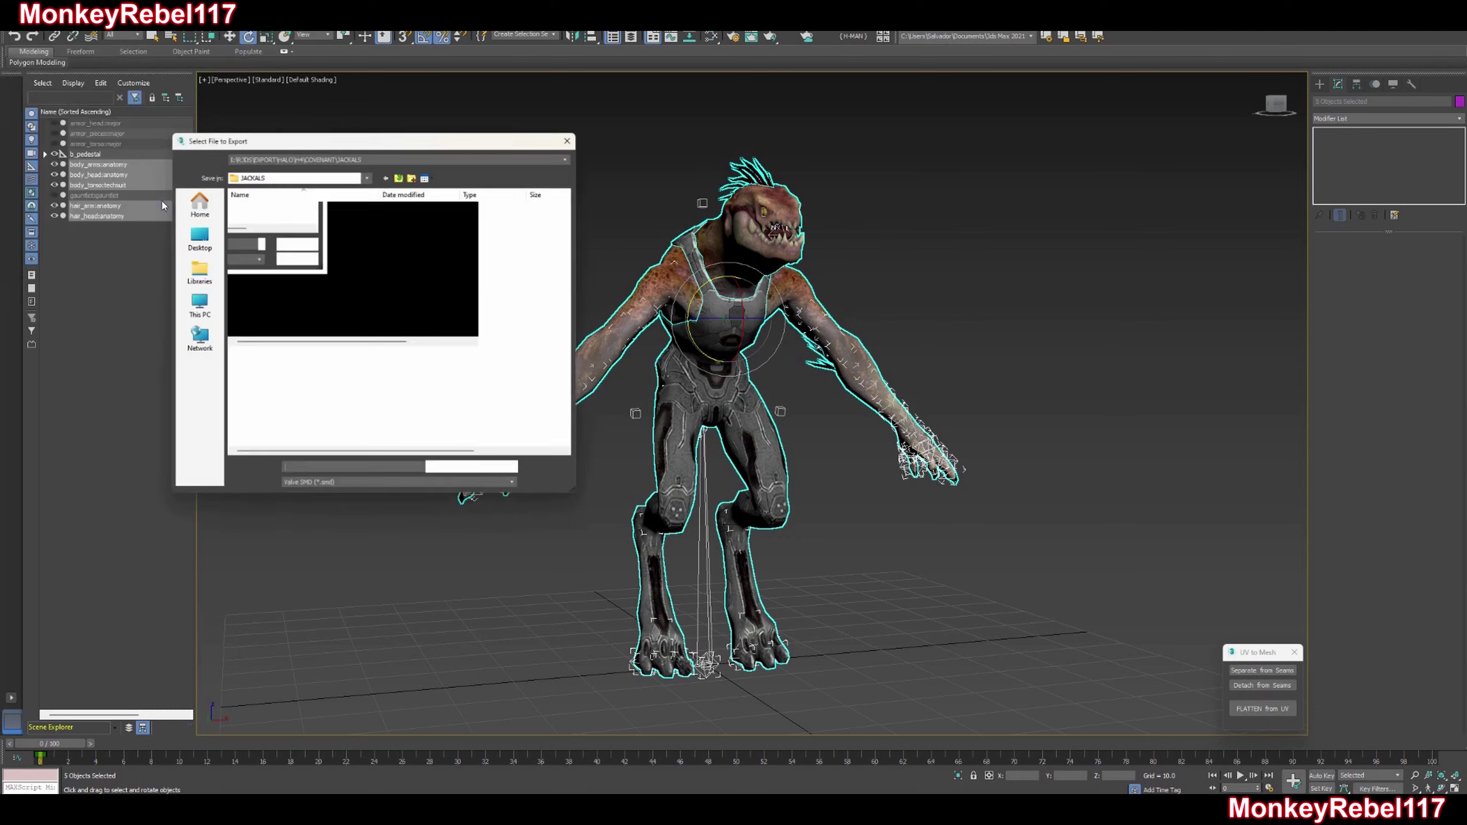
{"action": "left_click", "coordinate": [332, 490]}
{"action": "left_click", "coordinate": [341, 611]}
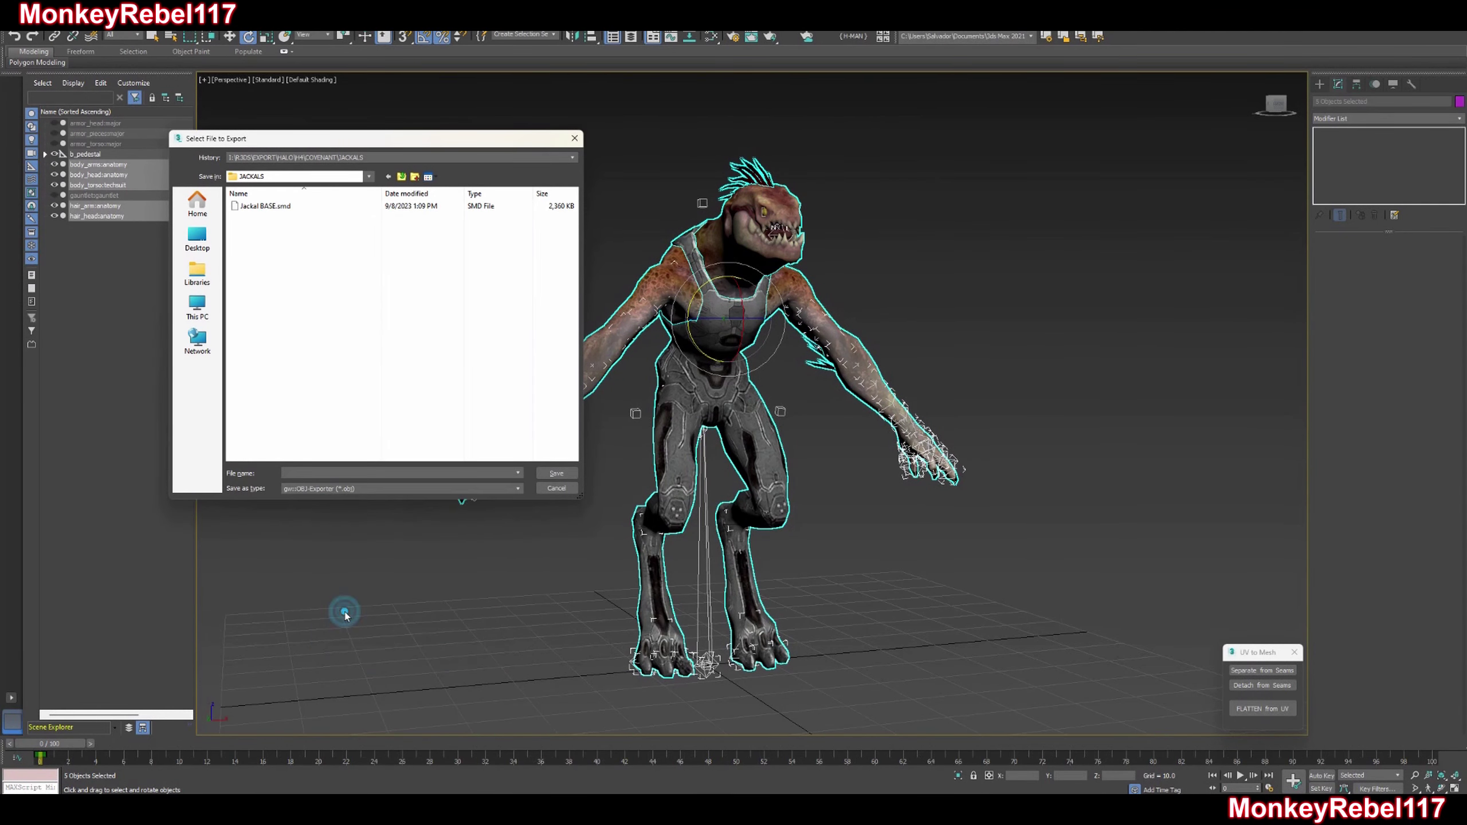
Name the file Jackal Base and export it as OBJ into the JACKALS folder, closing the export report.
{"action": "left_click", "coordinate": [296, 475]}
{"action": "type", "text": "J"}
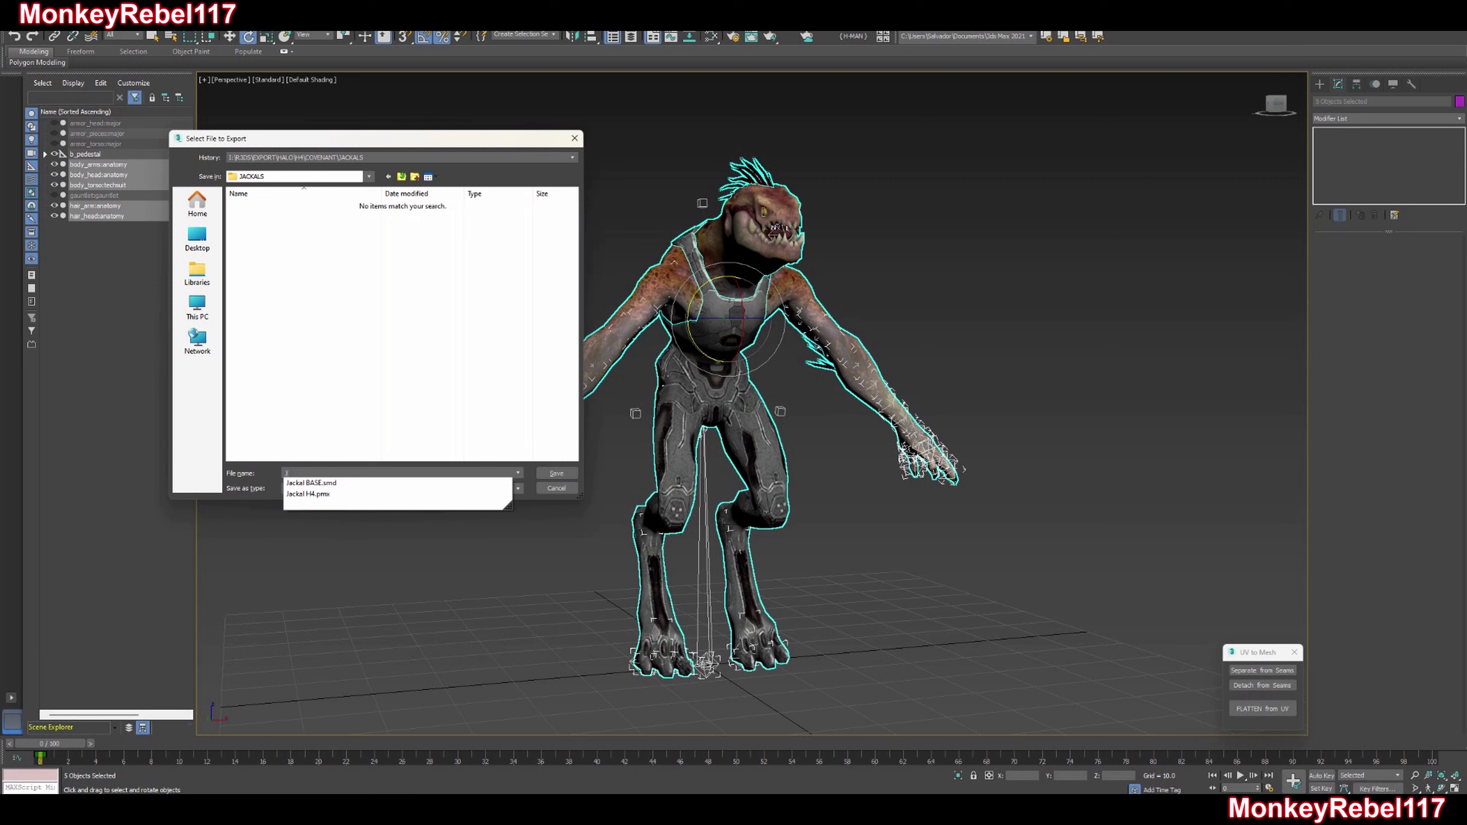
{"action": "type", "text": "ackal Ba"}
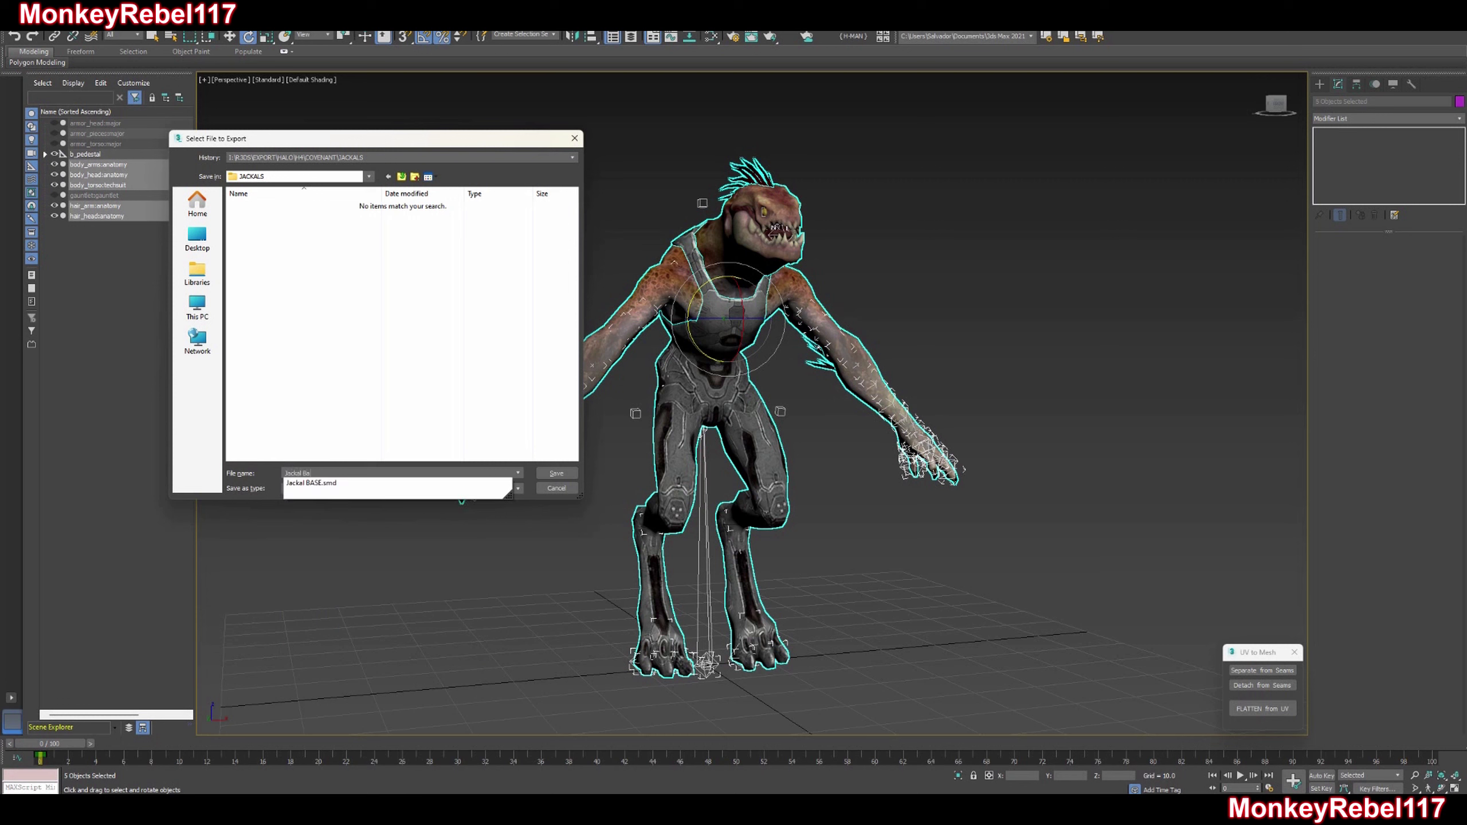
{"action": "left_click", "coordinate": [277, 381]}
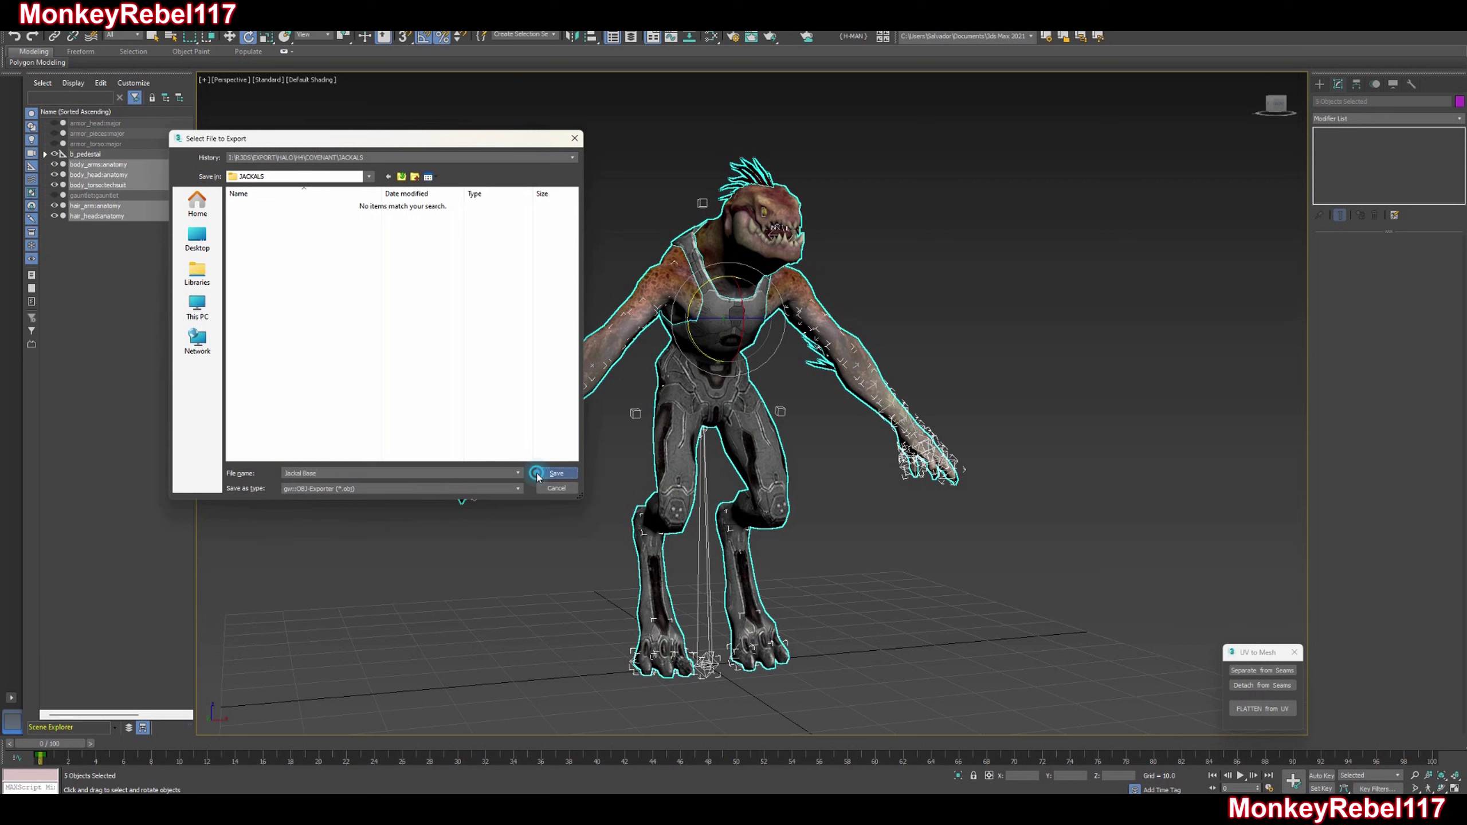
{"action": "left_click", "coordinate": [556, 473]}
{"action": "left_click", "coordinate": [663, 493]}
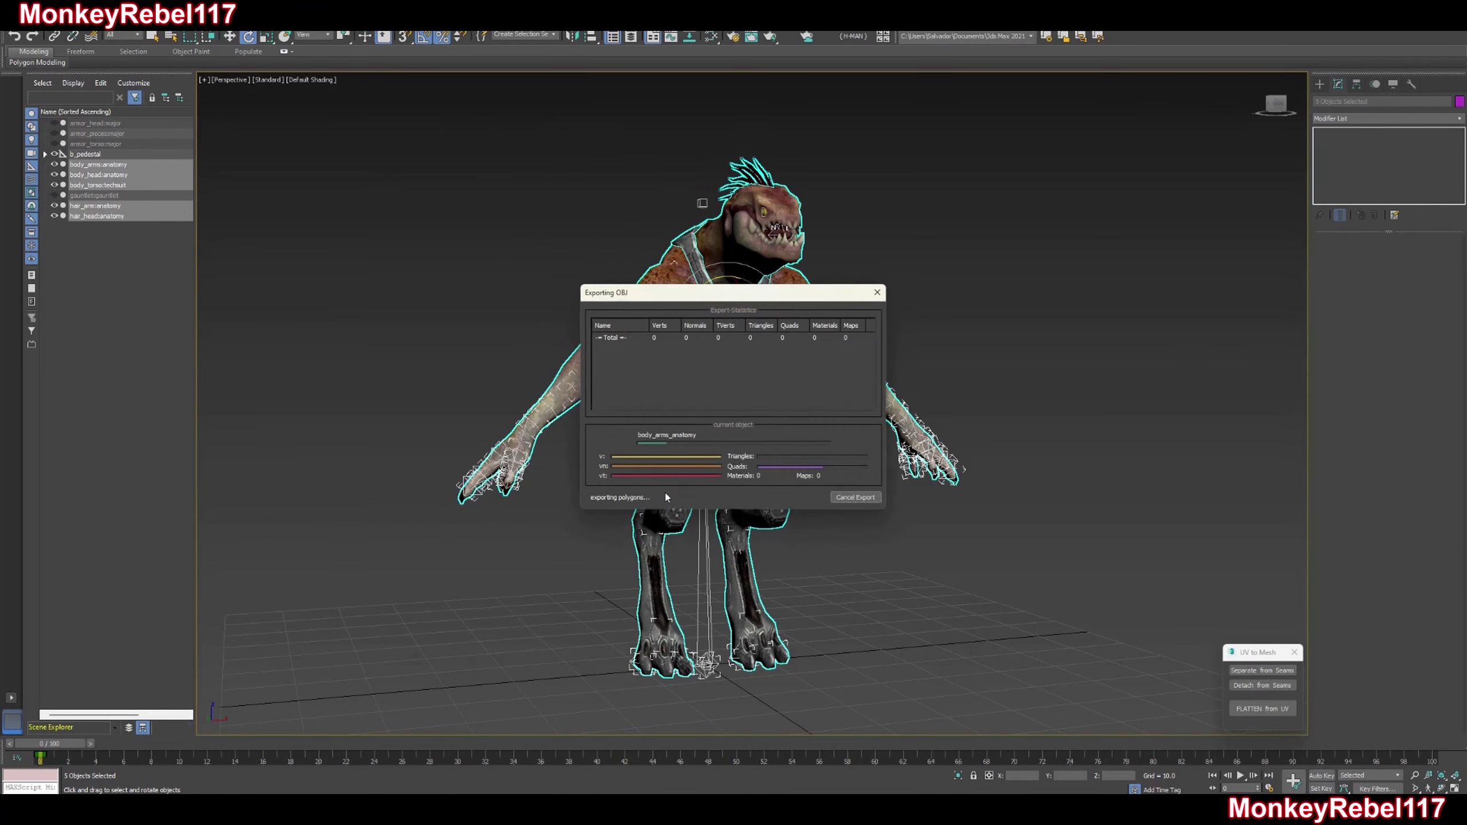
{"action": "left_click", "coordinate": [853, 497]}
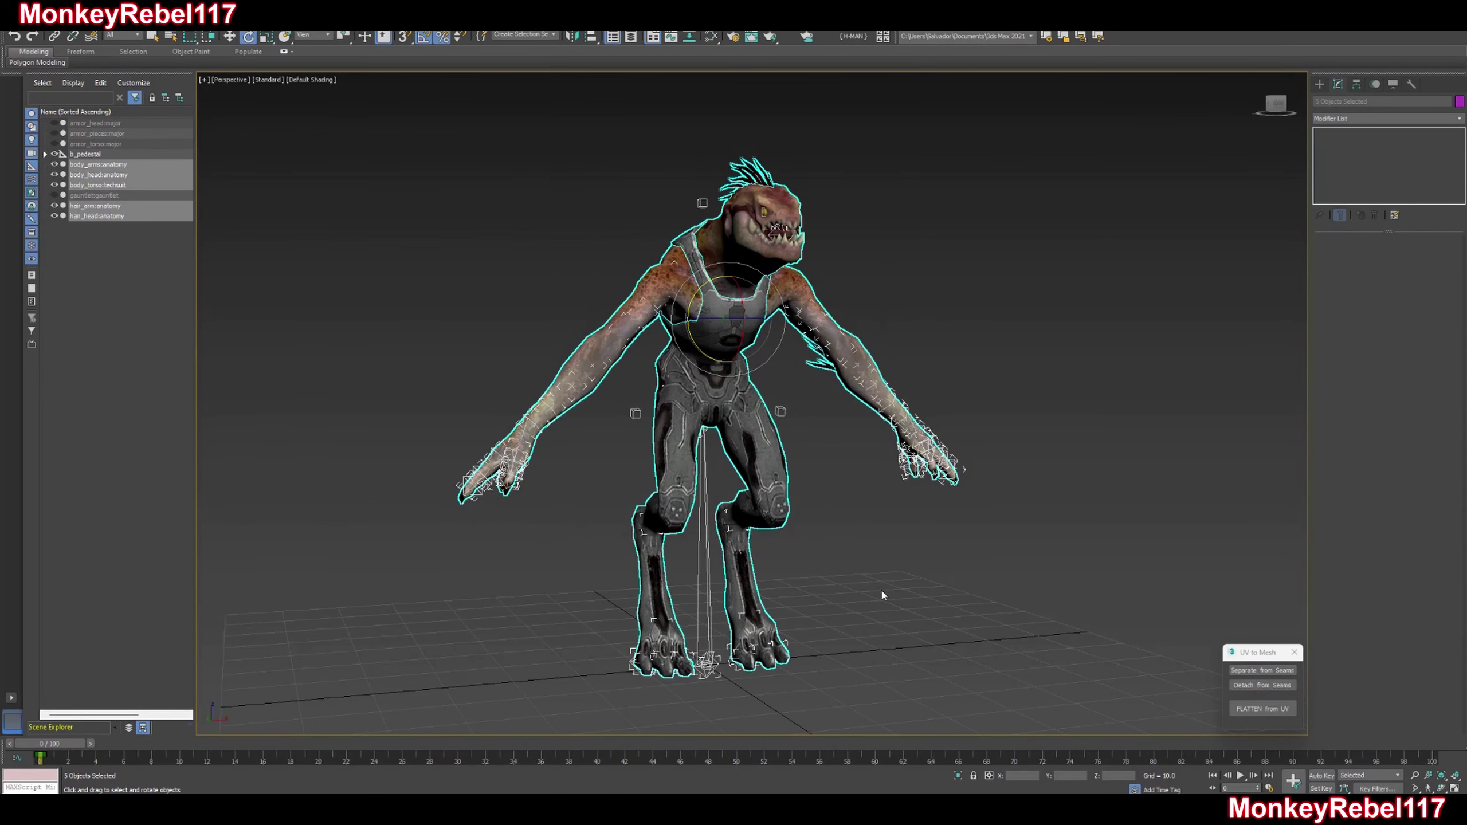
Switch to DAZ Studio and import Jackal H4.pmx from the JACKALS folder.
{"action": "left_click", "coordinate": [886, 703]}
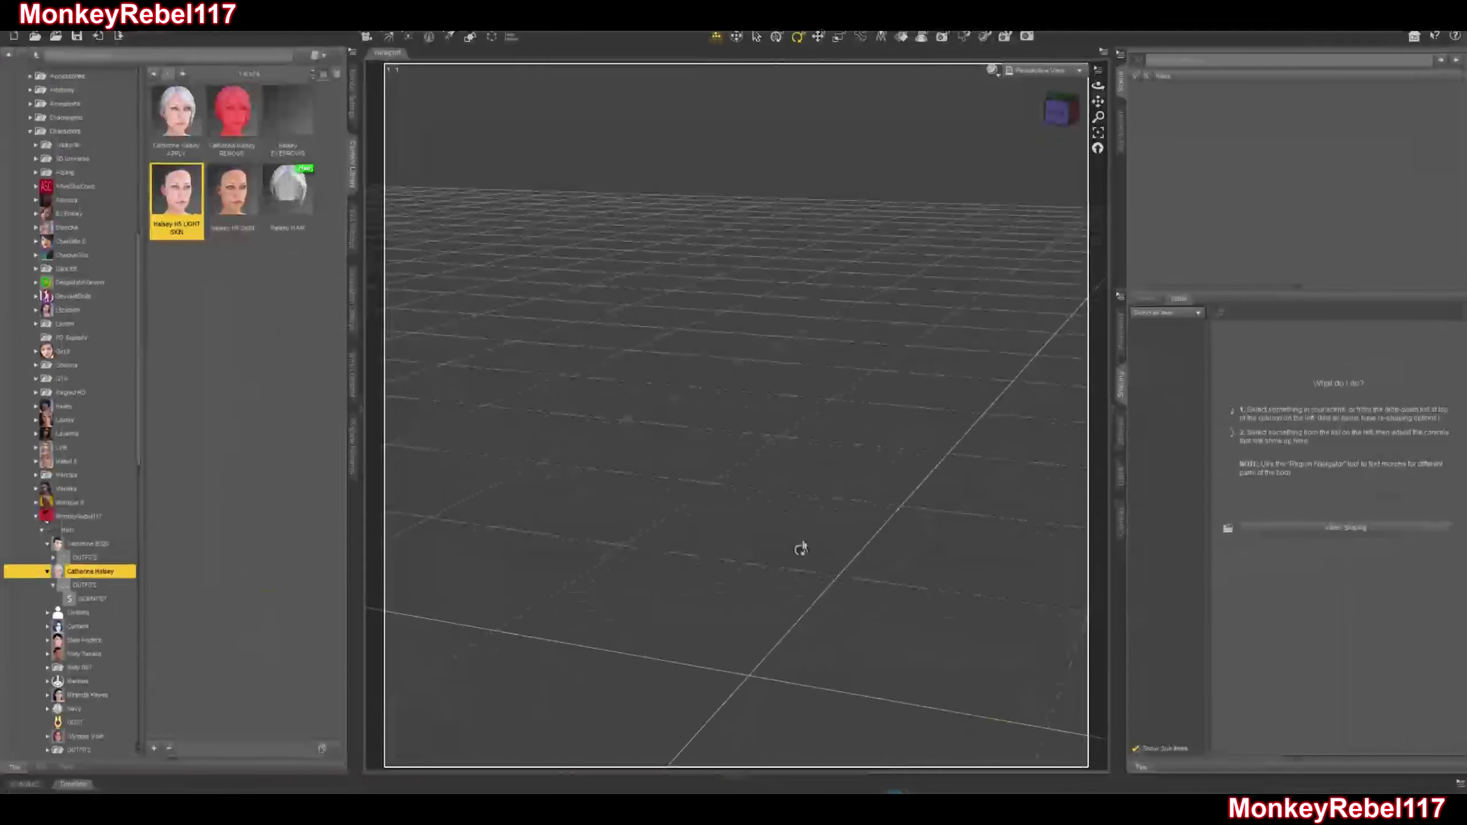
{"action": "left_click", "coordinate": [711, 439]}
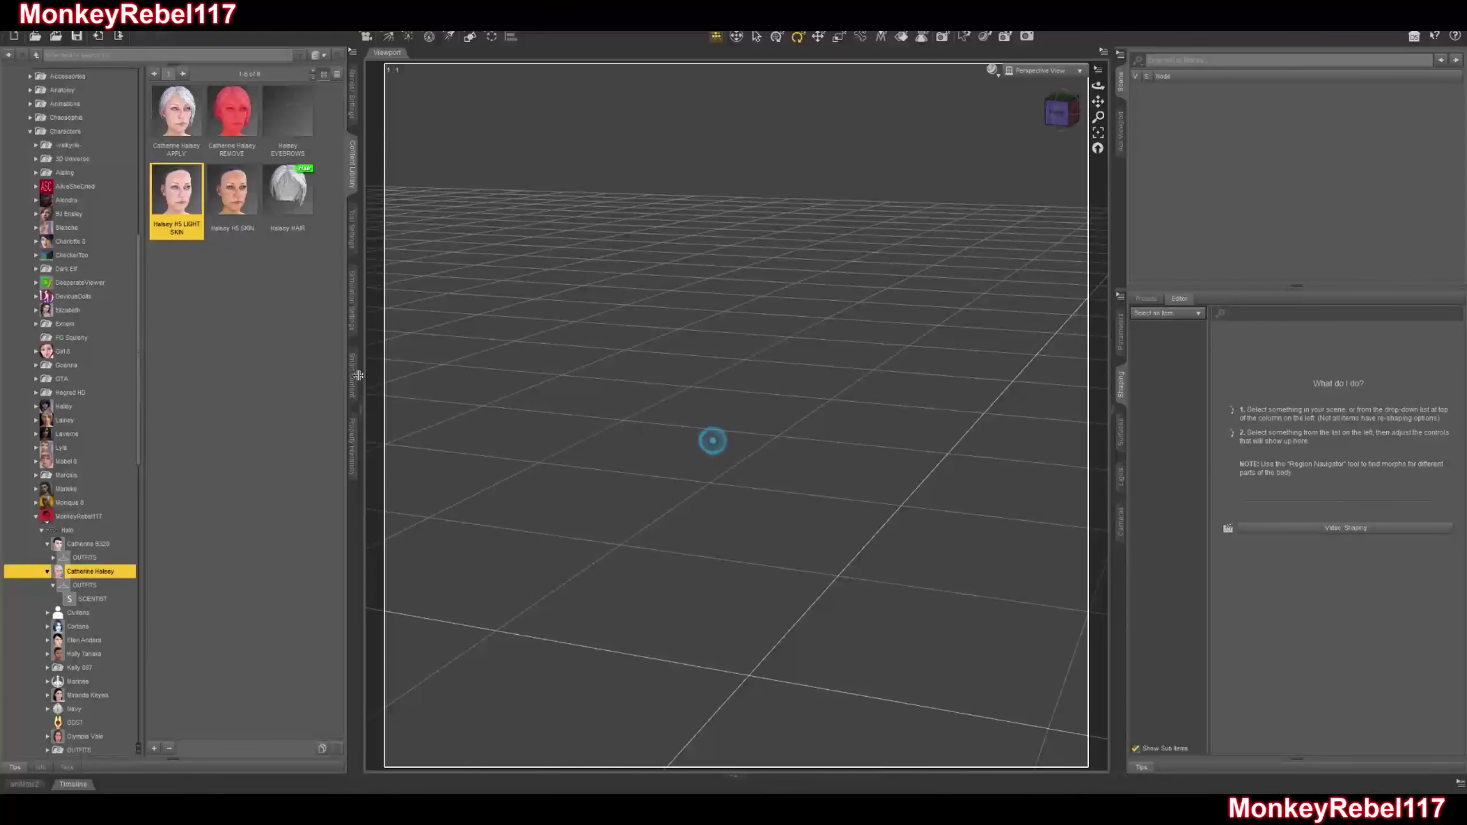
{"action": "scroll", "coordinate": [107, 289], "scroll_direction": "up", "scroll_amount": 5}
{"action": "scroll", "coordinate": [108, 289], "scroll_direction": "up", "scroll_amount": 3}
{"action": "left_click", "coordinate": [98, 36]}
{"action": "double_click", "coordinate": [148, 106]}
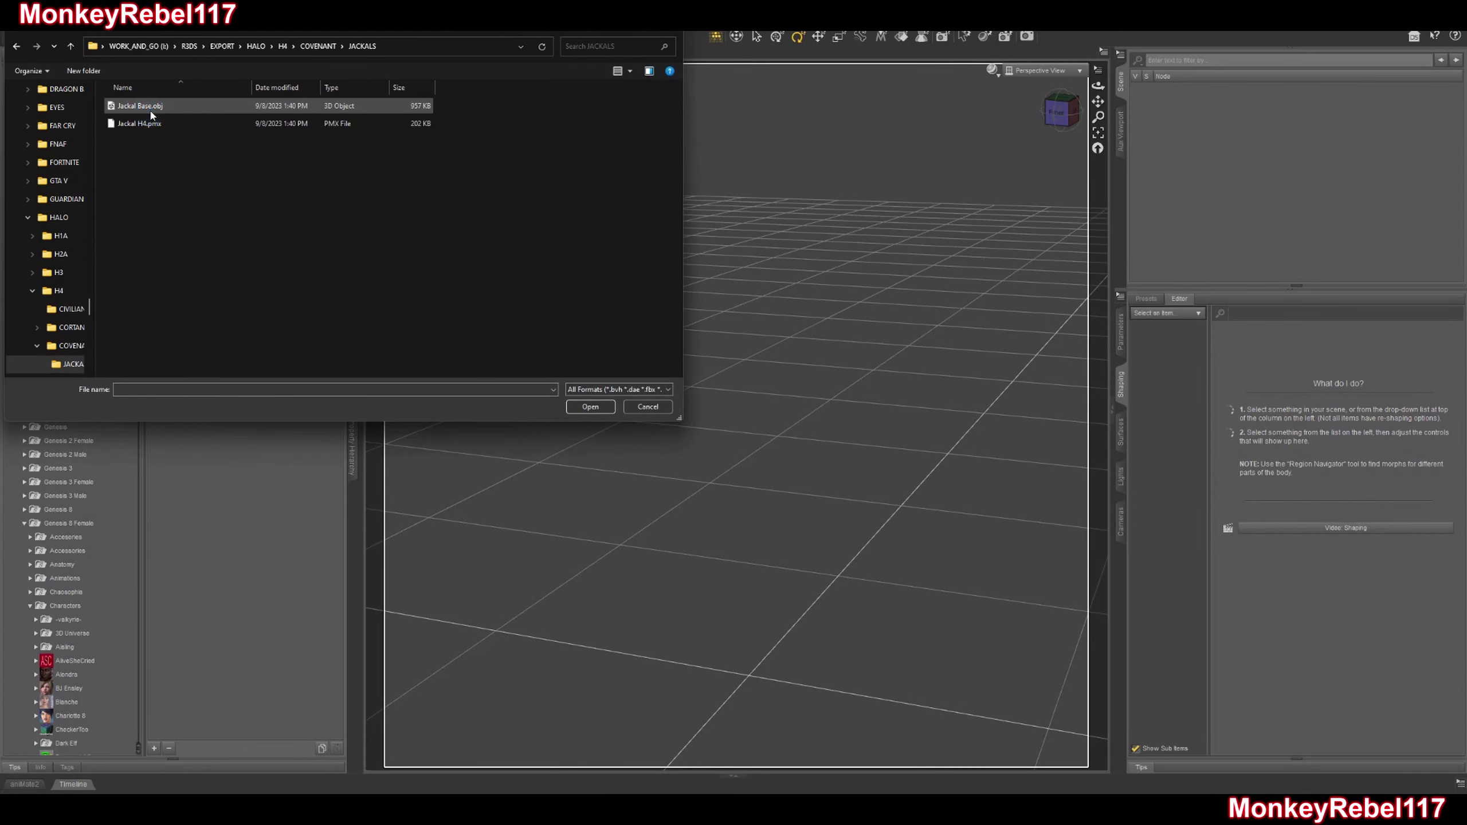
{"action": "left_click", "coordinate": [157, 122]}
{"action": "left_click", "coordinate": [590, 406]}
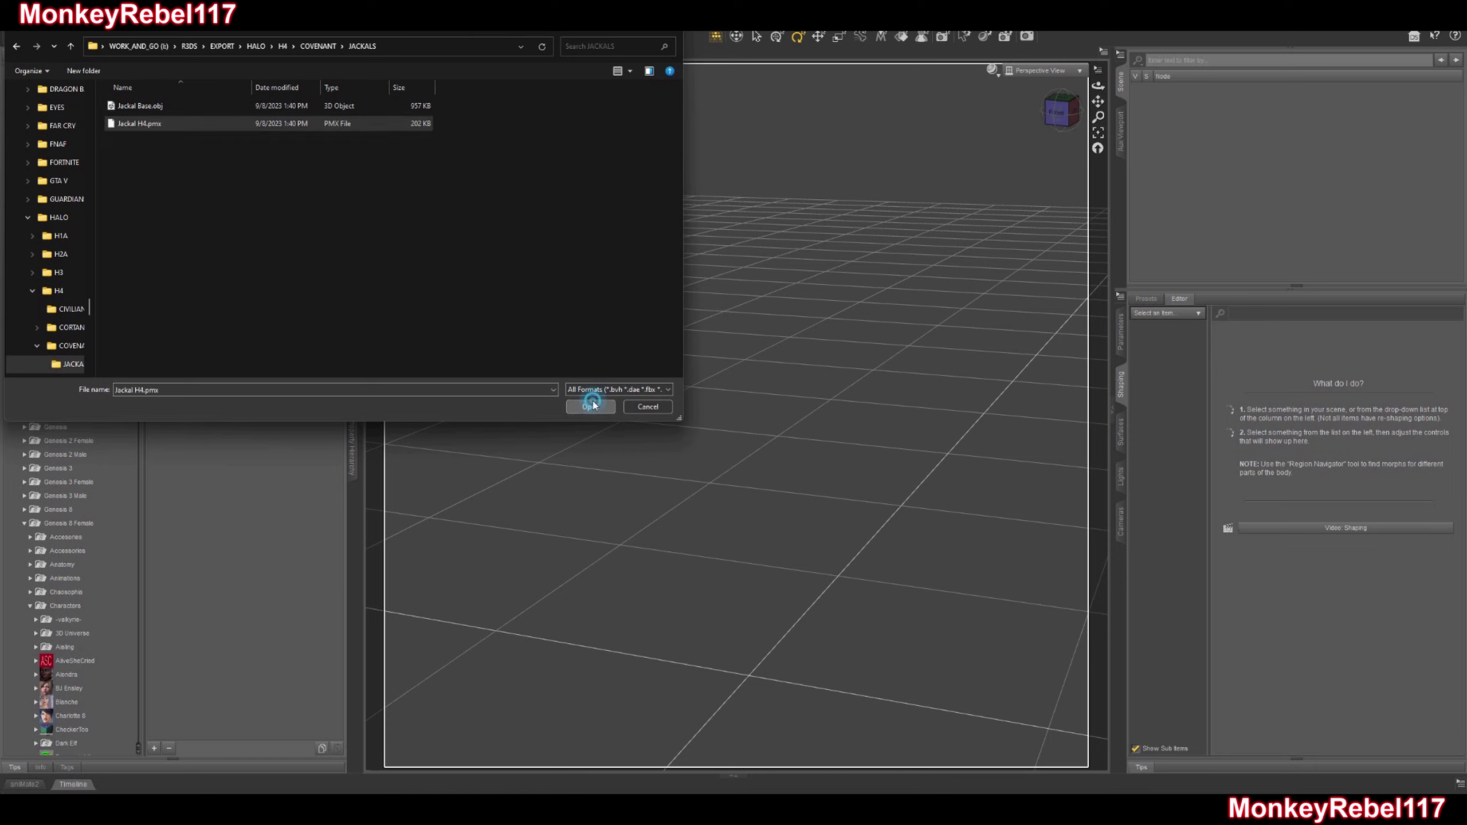
{"action": "scroll", "coordinate": [760, 423], "scroll_direction": "down", "scroll_amount": 6}
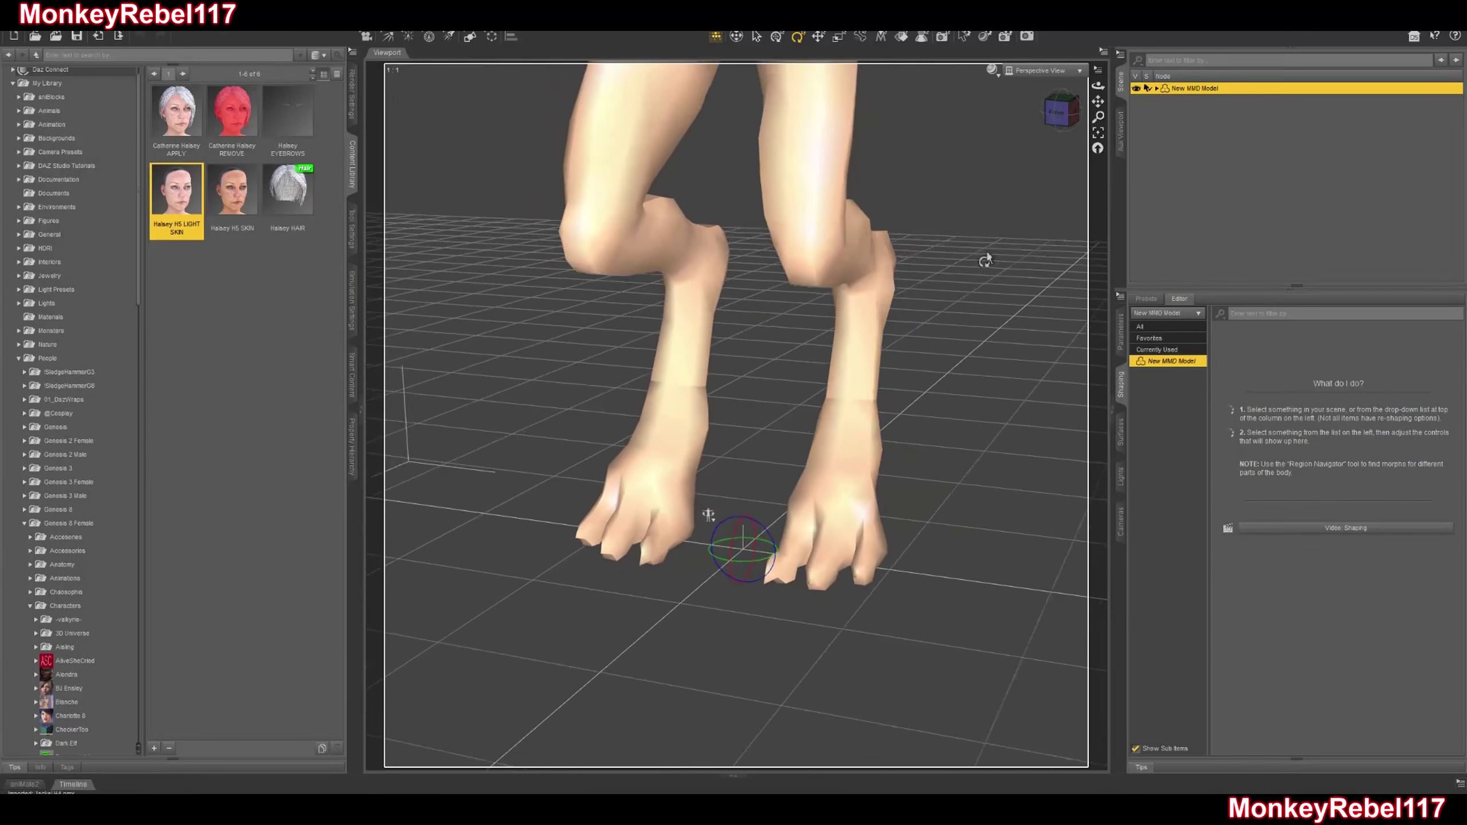
{"action": "left_click_drag", "start_coordinate": [1058, 119], "coordinate": [785, 313]}
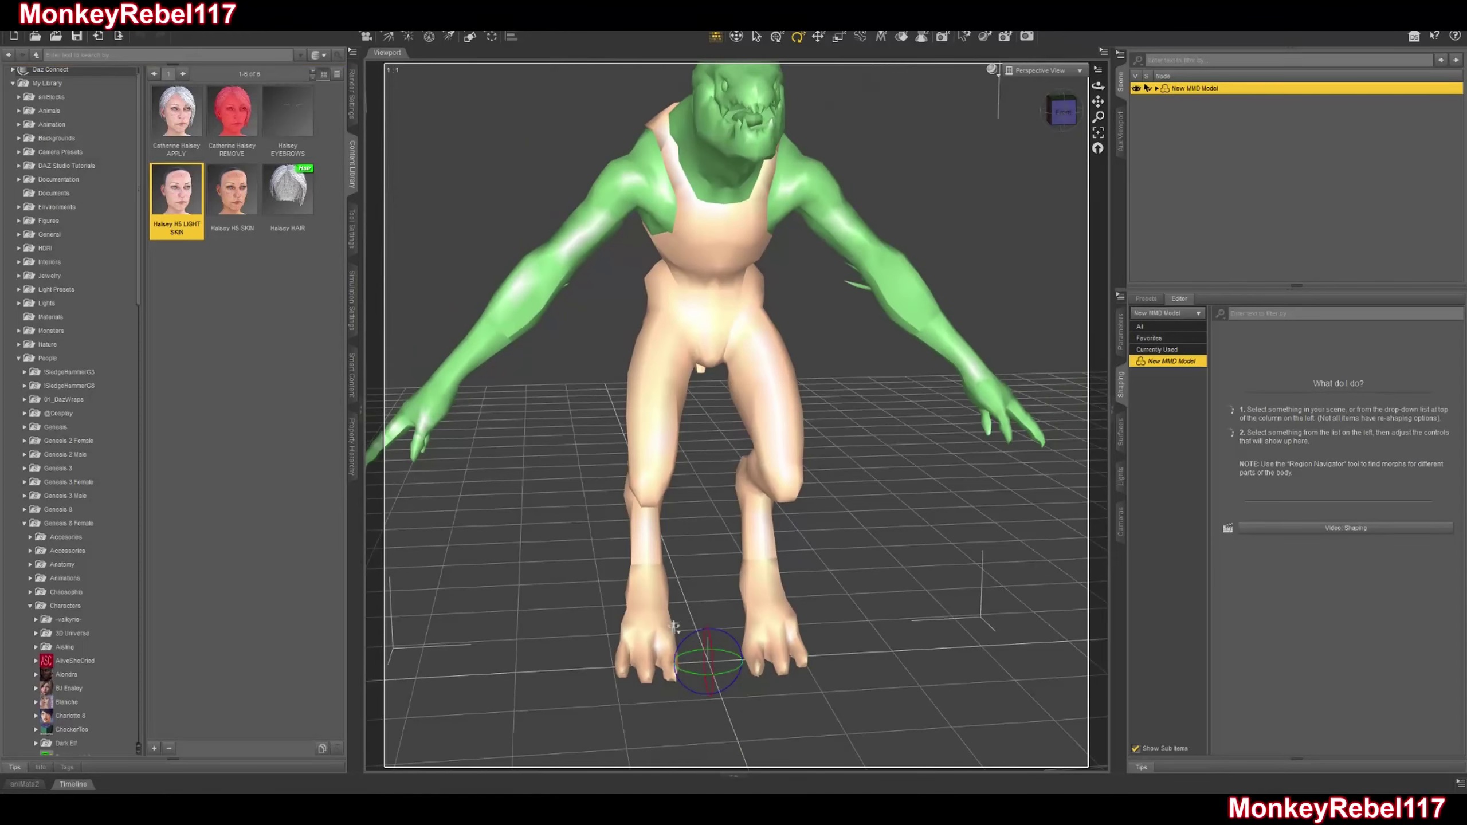
Import Jackal Base.obj from the JACKALS folder with the Custom OBJ import preset at 254% scale.
{"action": "left_click", "coordinate": [95, 36]}
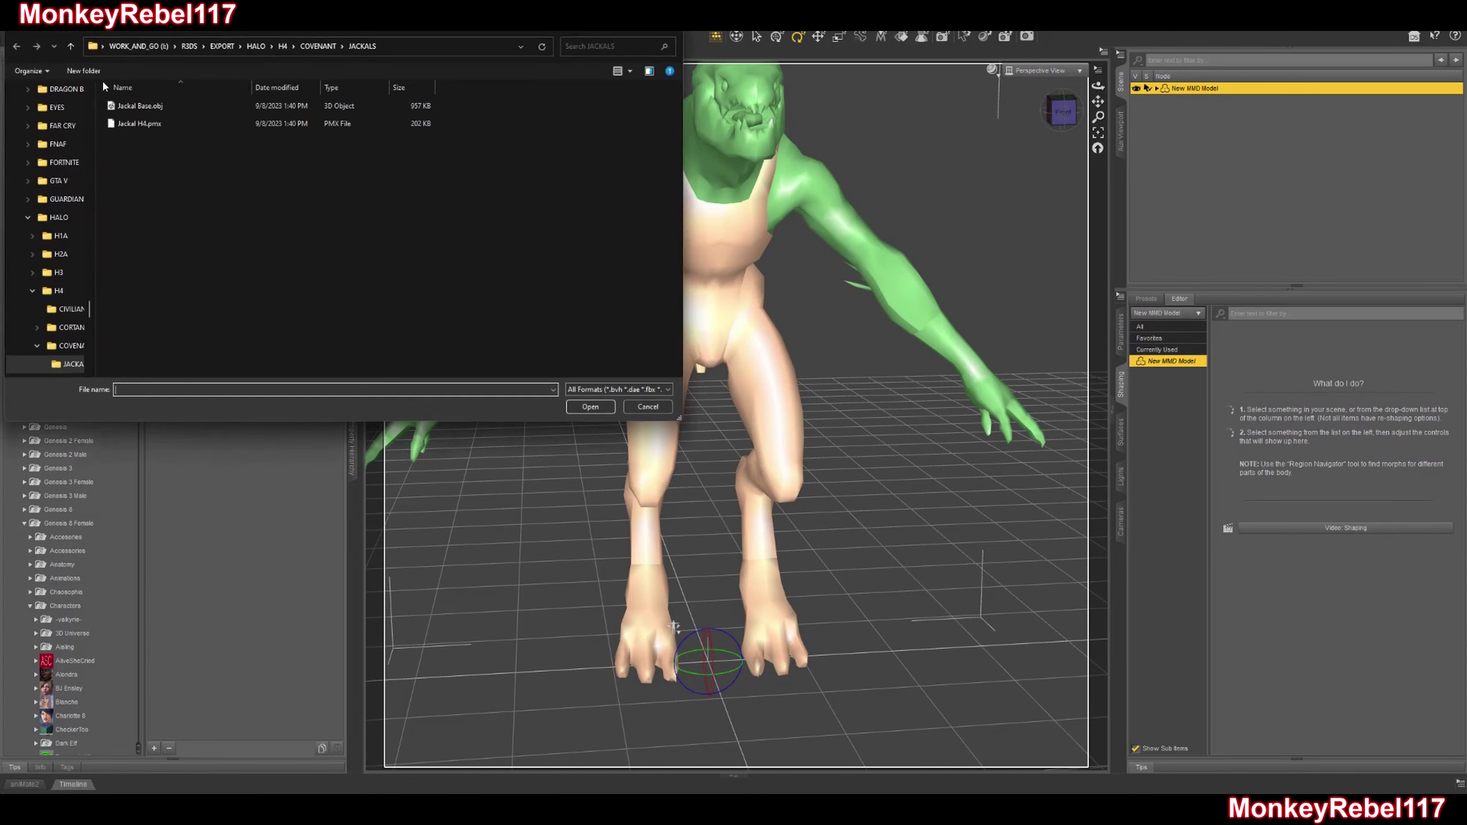
{"action": "left_click", "coordinate": [137, 105]}
{"action": "left_click", "coordinate": [589, 406]}
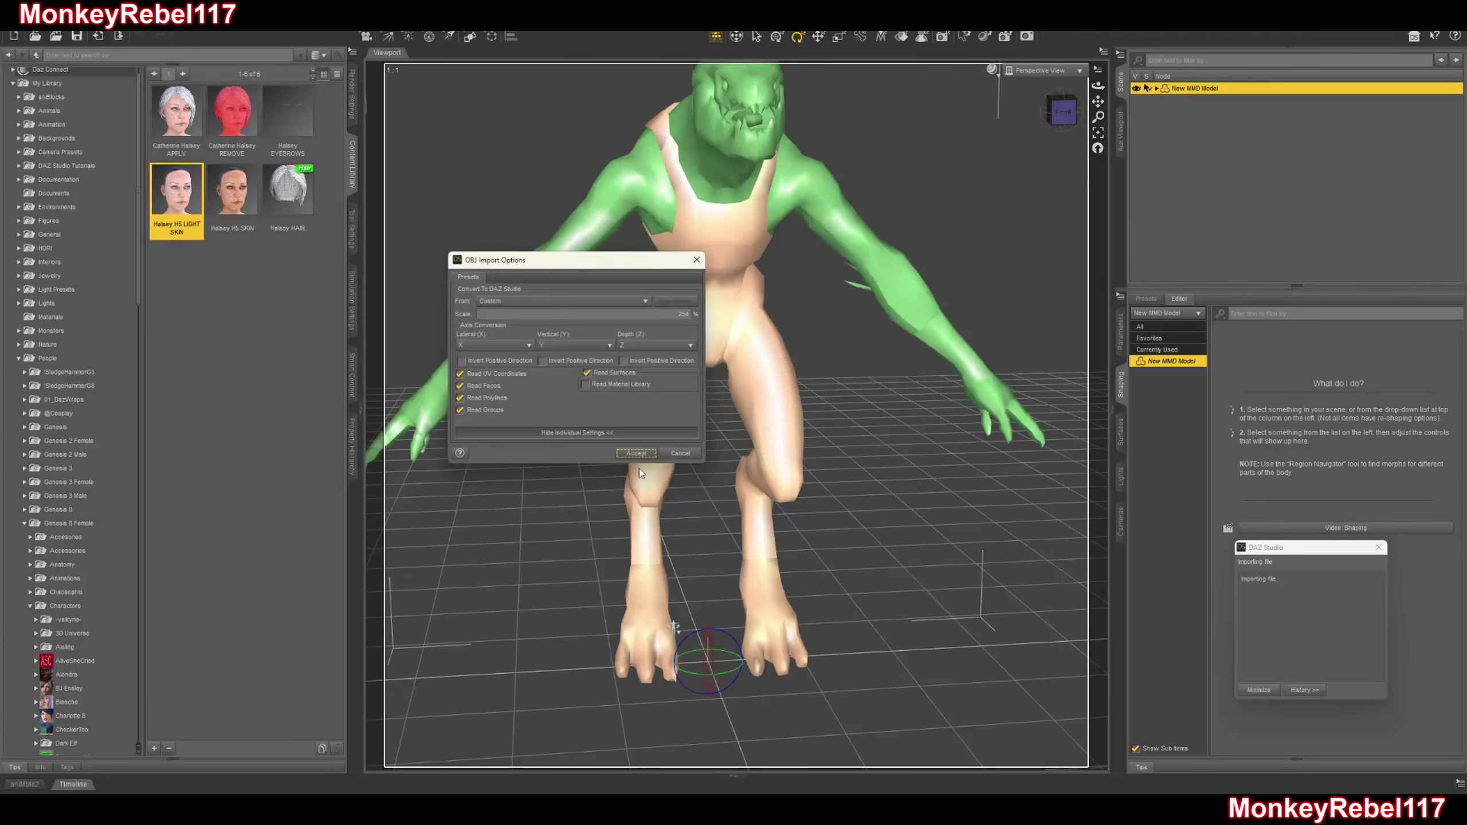
{"action": "left_click", "coordinate": [642, 454]}
{"action": "scroll", "coordinate": [922, 569], "scroll_direction": "down", "scroll_amount": 4}
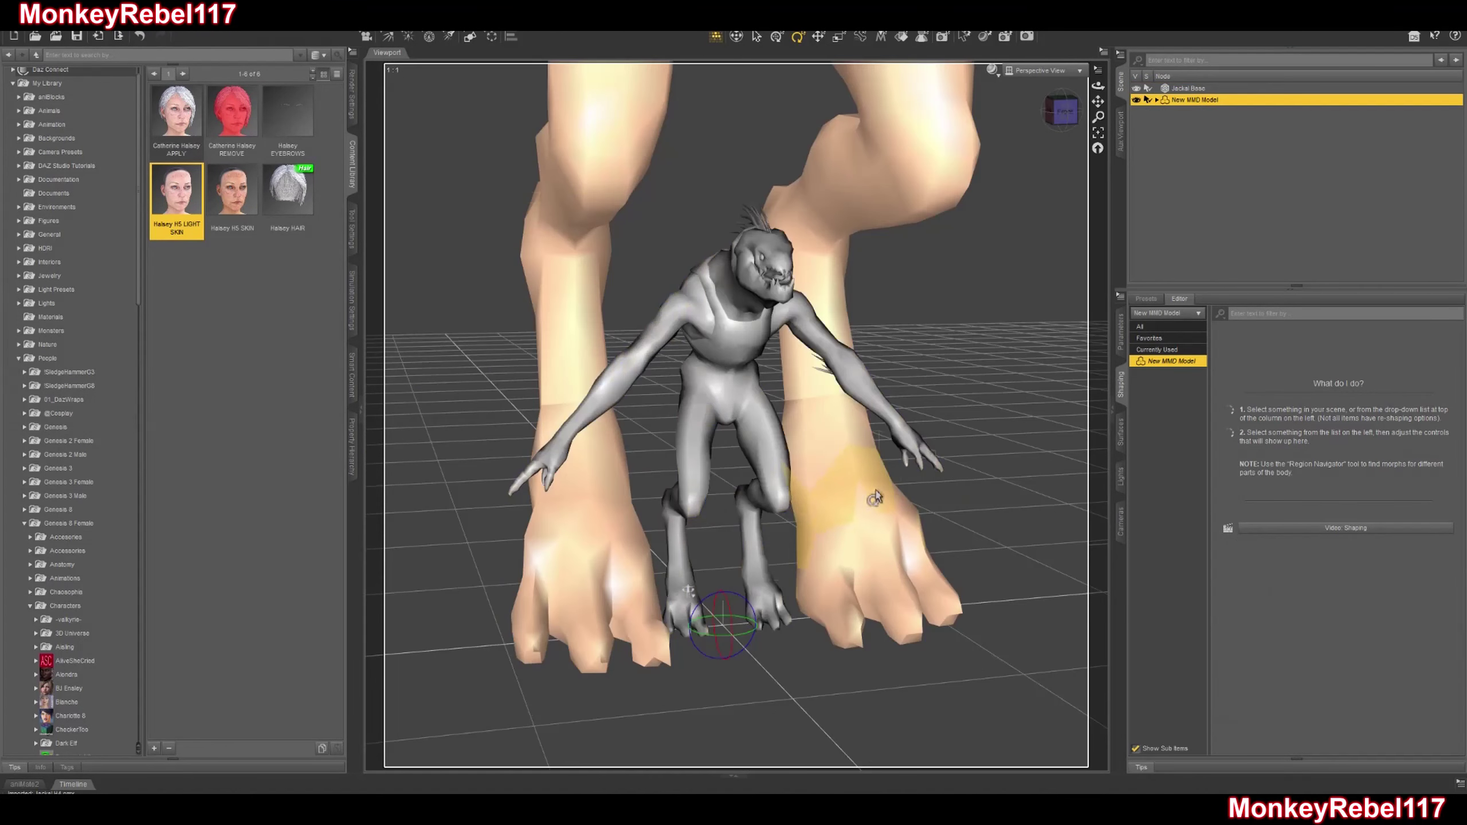
Select the New MMD Model root node and set its overall scale to 30% to match the Jackal Base mesh.
{"action": "left_click", "coordinate": [874, 497]}
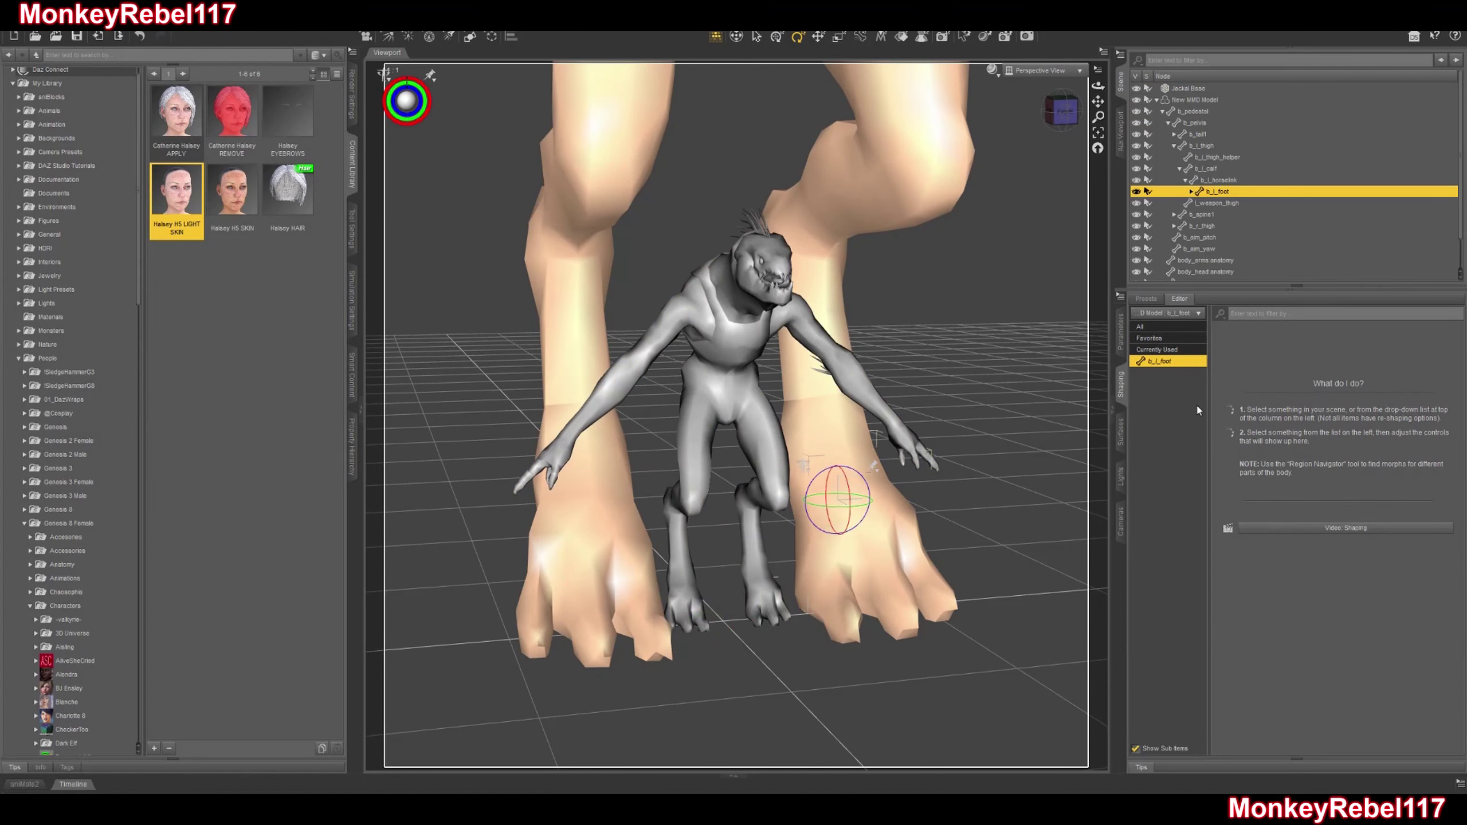
{"action": "left_click", "coordinate": [1211, 99]}
{"action": "left_click", "coordinate": [1120, 335]}
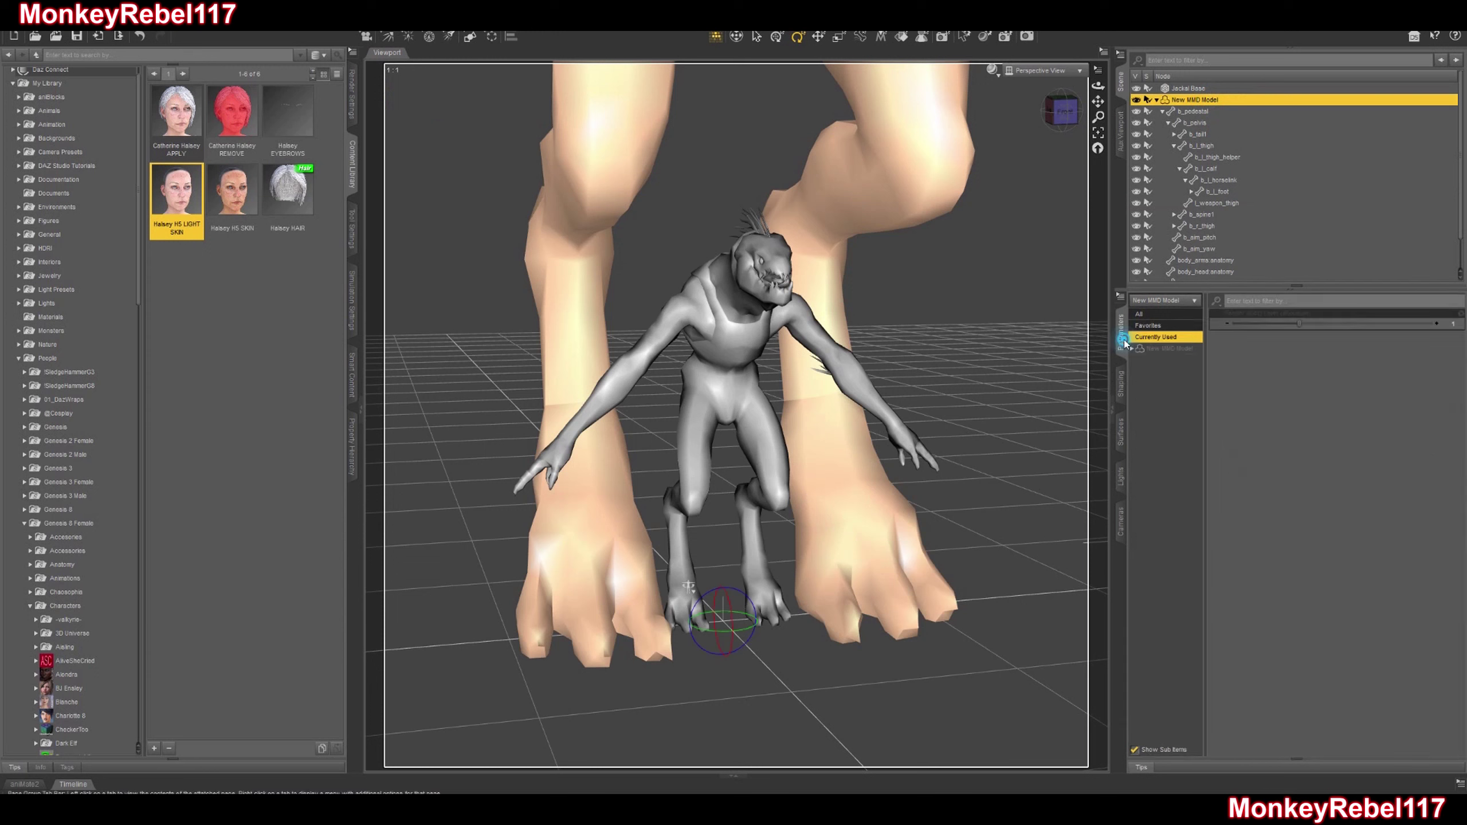
{"action": "left_click", "coordinate": [1187, 350]}
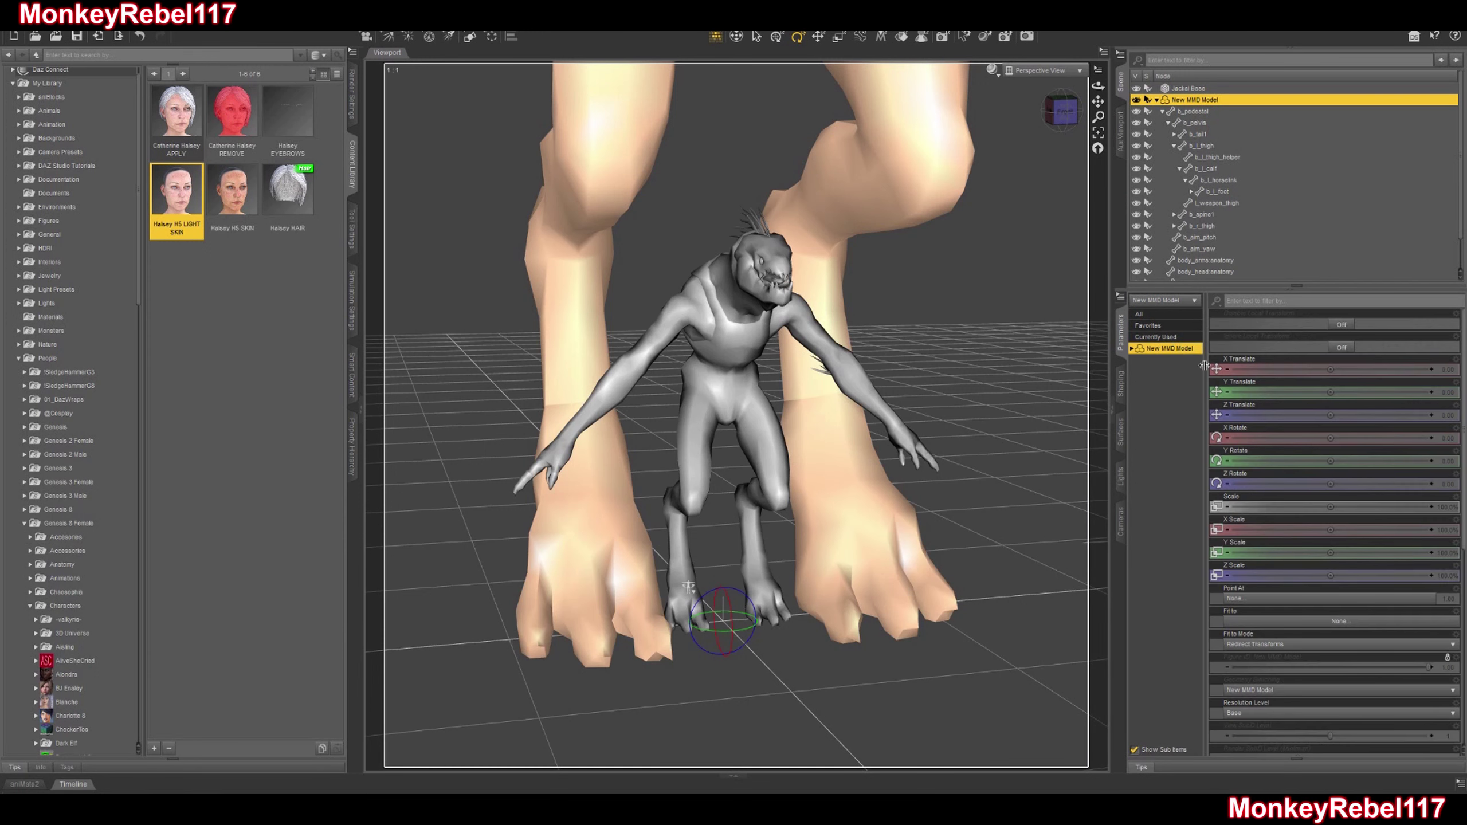
{"action": "left_click_drag", "start_coordinate": [1330, 507], "coordinate": [1275, 506]}
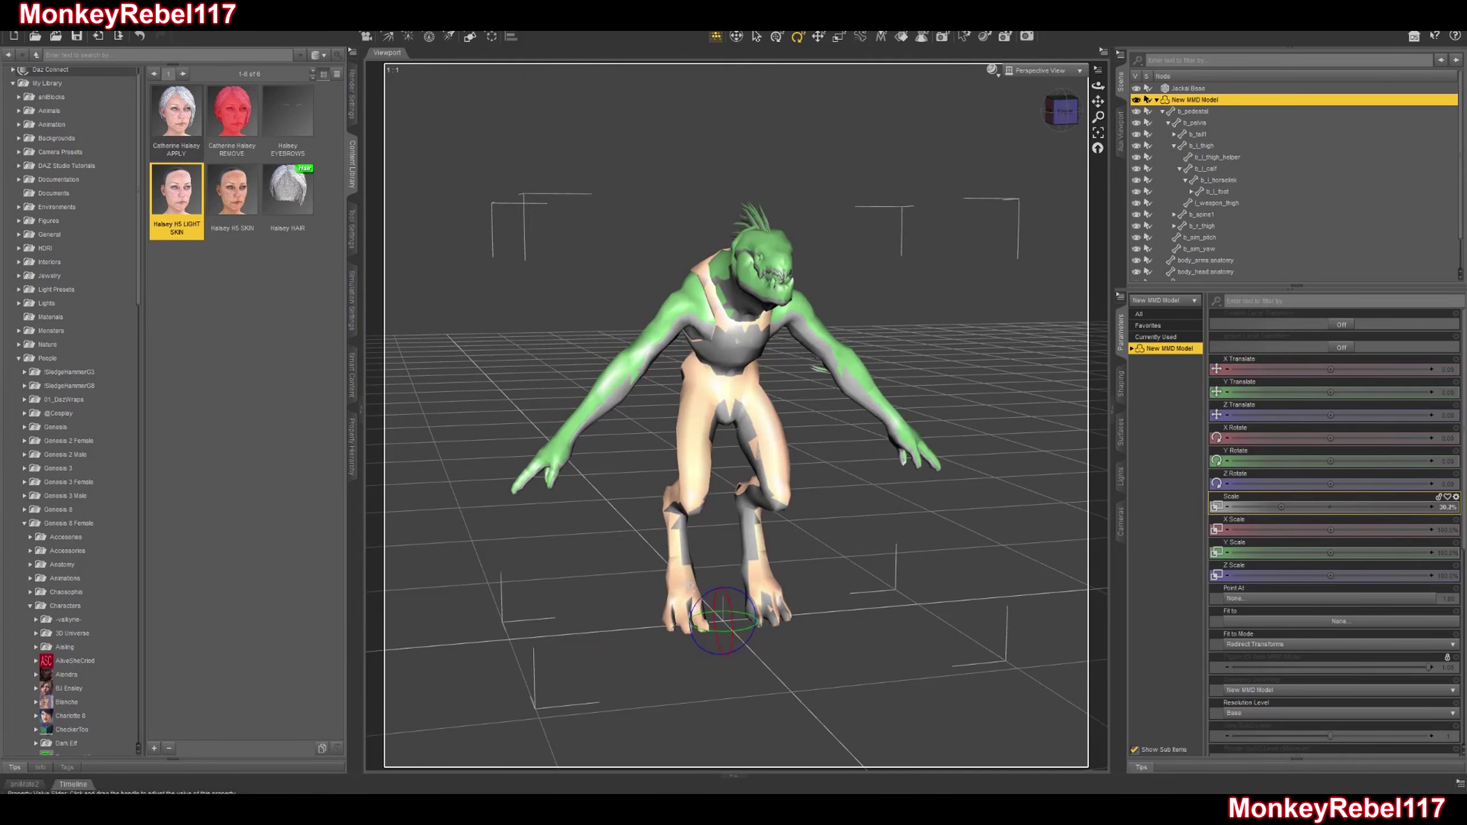
{"action": "left_click", "coordinate": [1446, 506]}
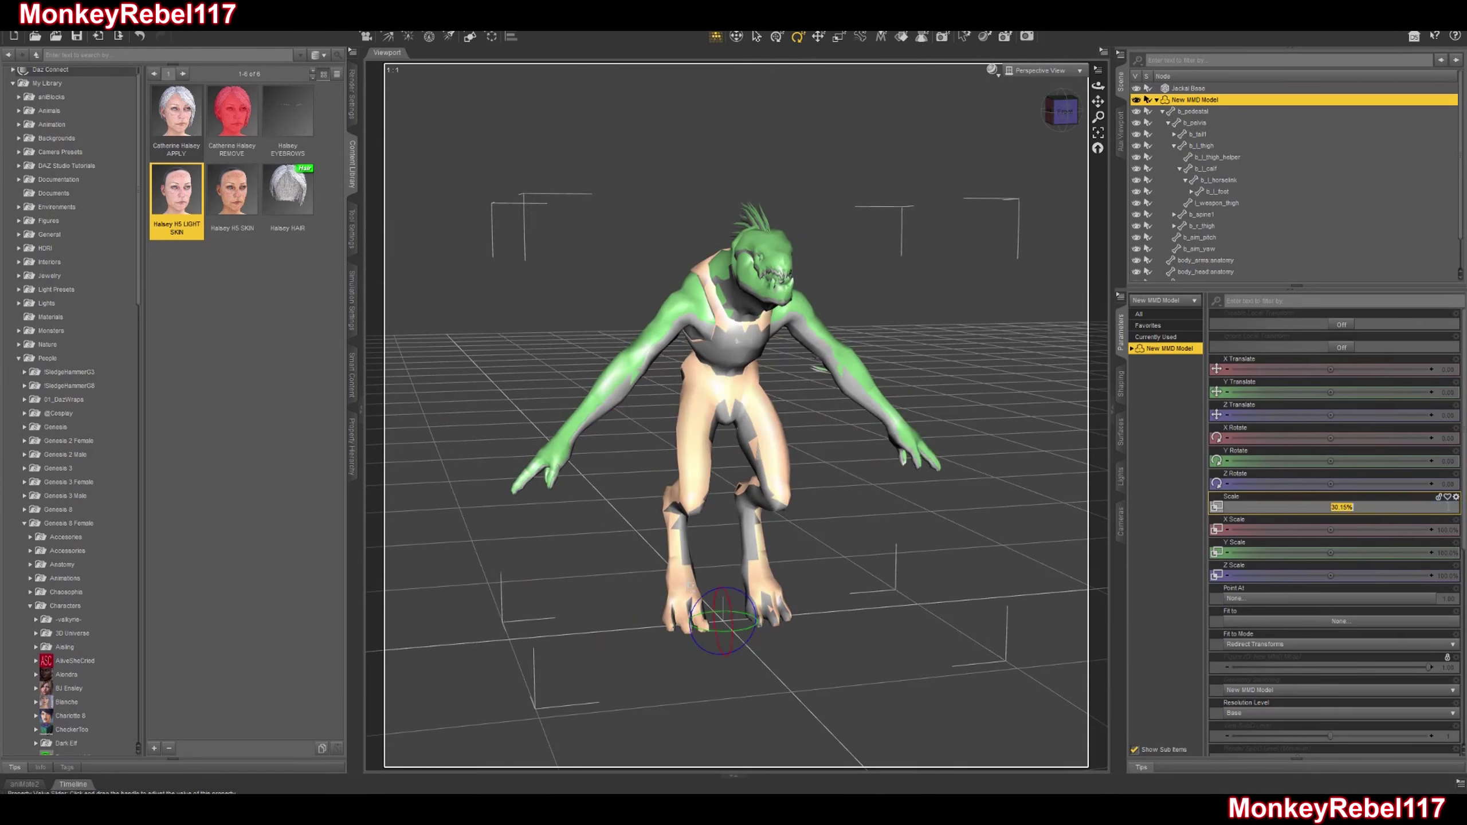
{"action": "type", "text": "30"}
{"action": "key", "text": "Return"}
Compare the two overlapping heads closely while testing New MMD Model scales of 28%, 30% and 29.5%.
{"action": "scroll", "coordinate": [919, 277], "scroll_direction": "up", "scroll_amount": 6}
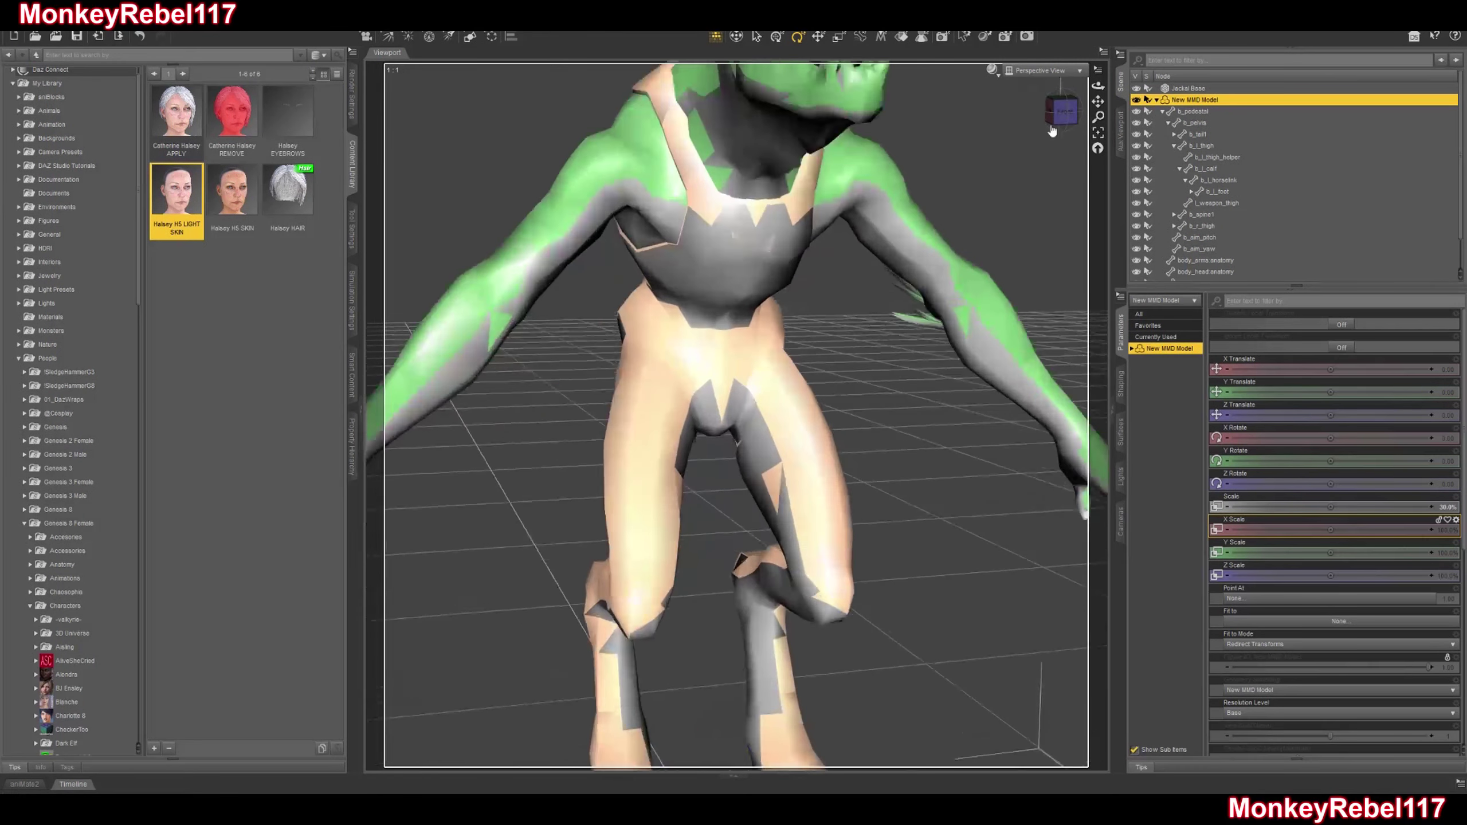
{"action": "scroll", "coordinate": [1093, 97], "scroll_direction": "down", "scroll_amount": 2}
{"action": "mouse_move", "coordinate": [1094, 99]}
{"action": "left_mouse_down"}
{"action": "mouse_move", "coordinate": [1093, 138]}
{"action": "mouse_move", "coordinate": [1092, 113]}
{"action": "mouse_move", "coordinate": [1065, 129]}
{"action": "mouse_move", "coordinate": [1077, 107]}
{"action": "left_mouse_up"}
{"action": "scroll", "coordinate": [1080, 116], "scroll_direction": "up", "scroll_amount": 1}
{"action": "scroll", "coordinate": [1013, 197], "scroll_direction": "up", "scroll_amount": 3}
{"action": "scroll", "coordinate": [1097, 148], "scroll_direction": "up", "scroll_amount": 1}
{"action": "scroll", "coordinate": [948, 231], "scroll_direction": "up", "scroll_amount": 2}
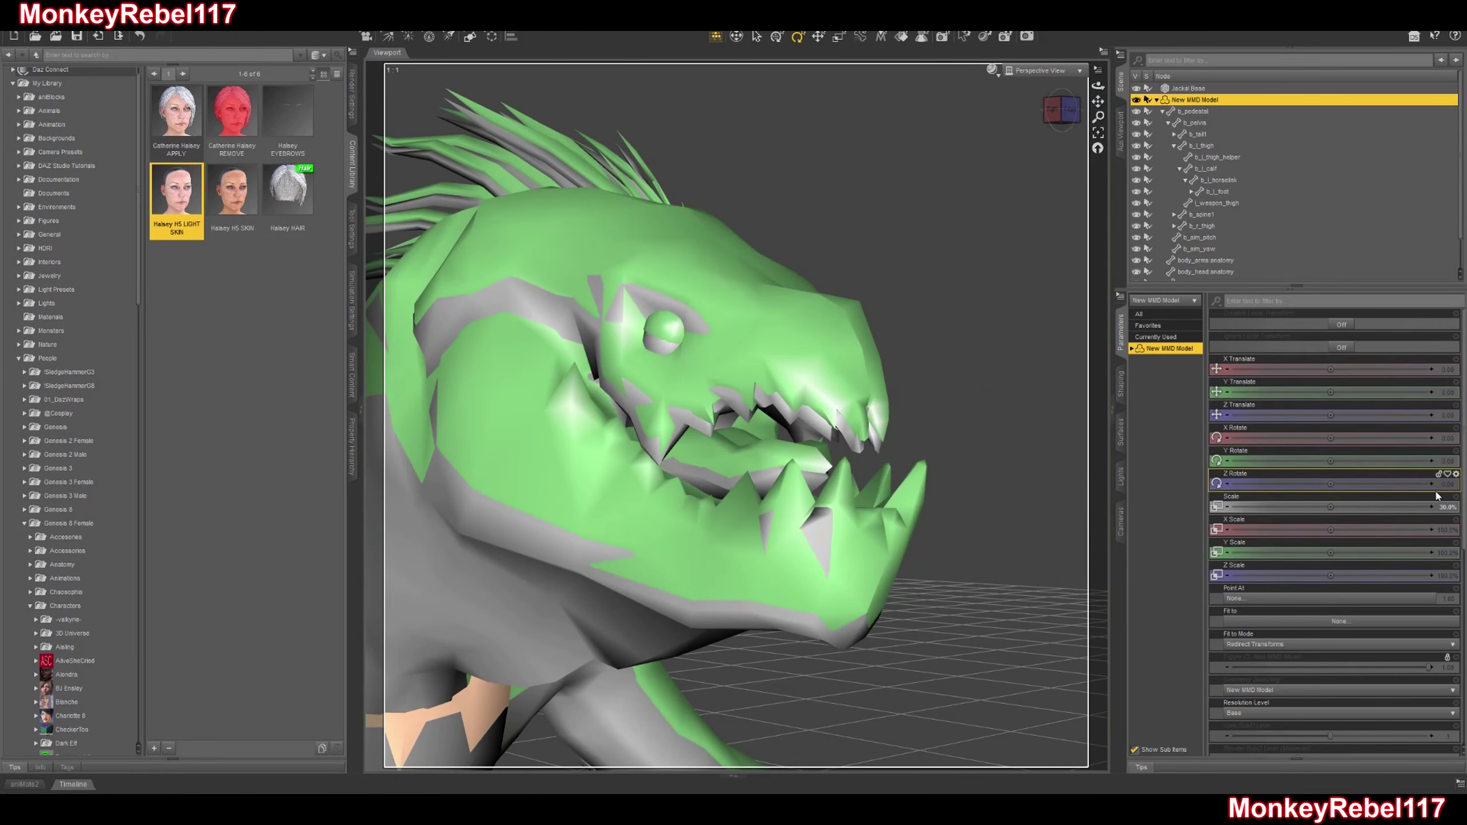
{"action": "left_click", "coordinate": [1448, 508]}
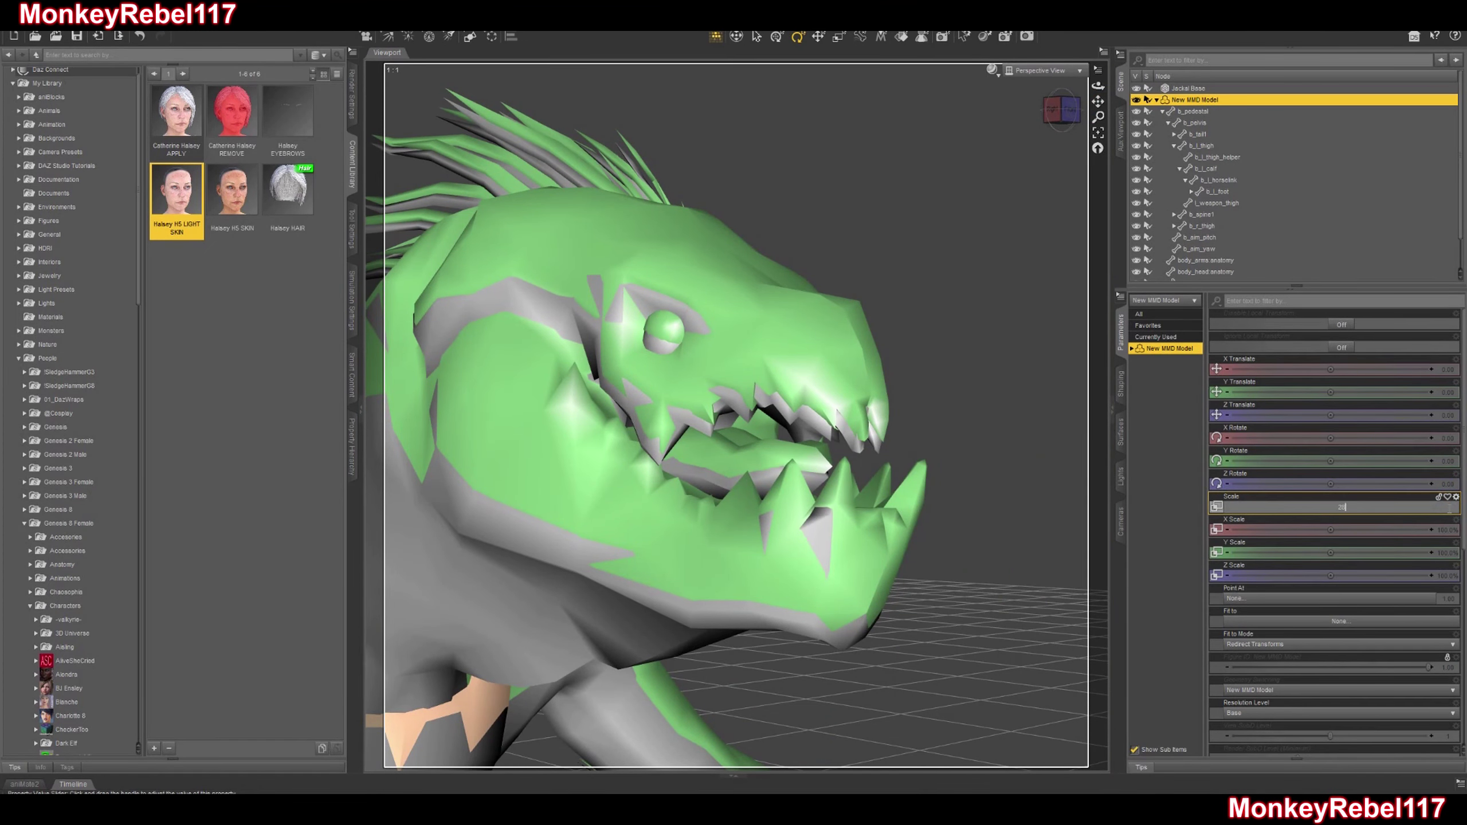
{"action": "key", "text": "Return"}
{"action": "left_click", "coordinate": [1447, 508]}
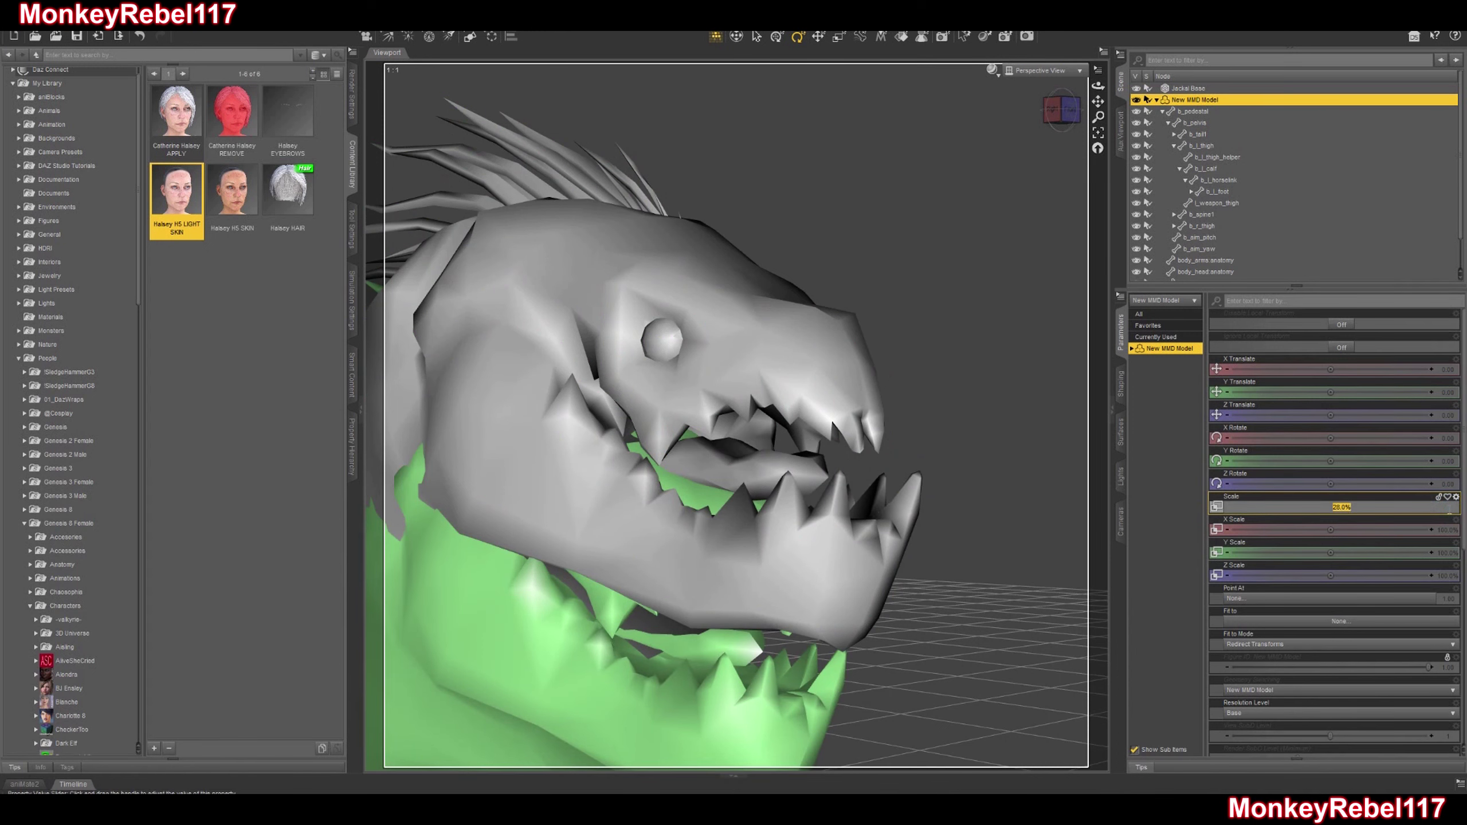
{"action": "type", "text": "30"}
{"action": "key", "text": "Return"}
{"action": "left_click", "coordinate": [1449, 508]}
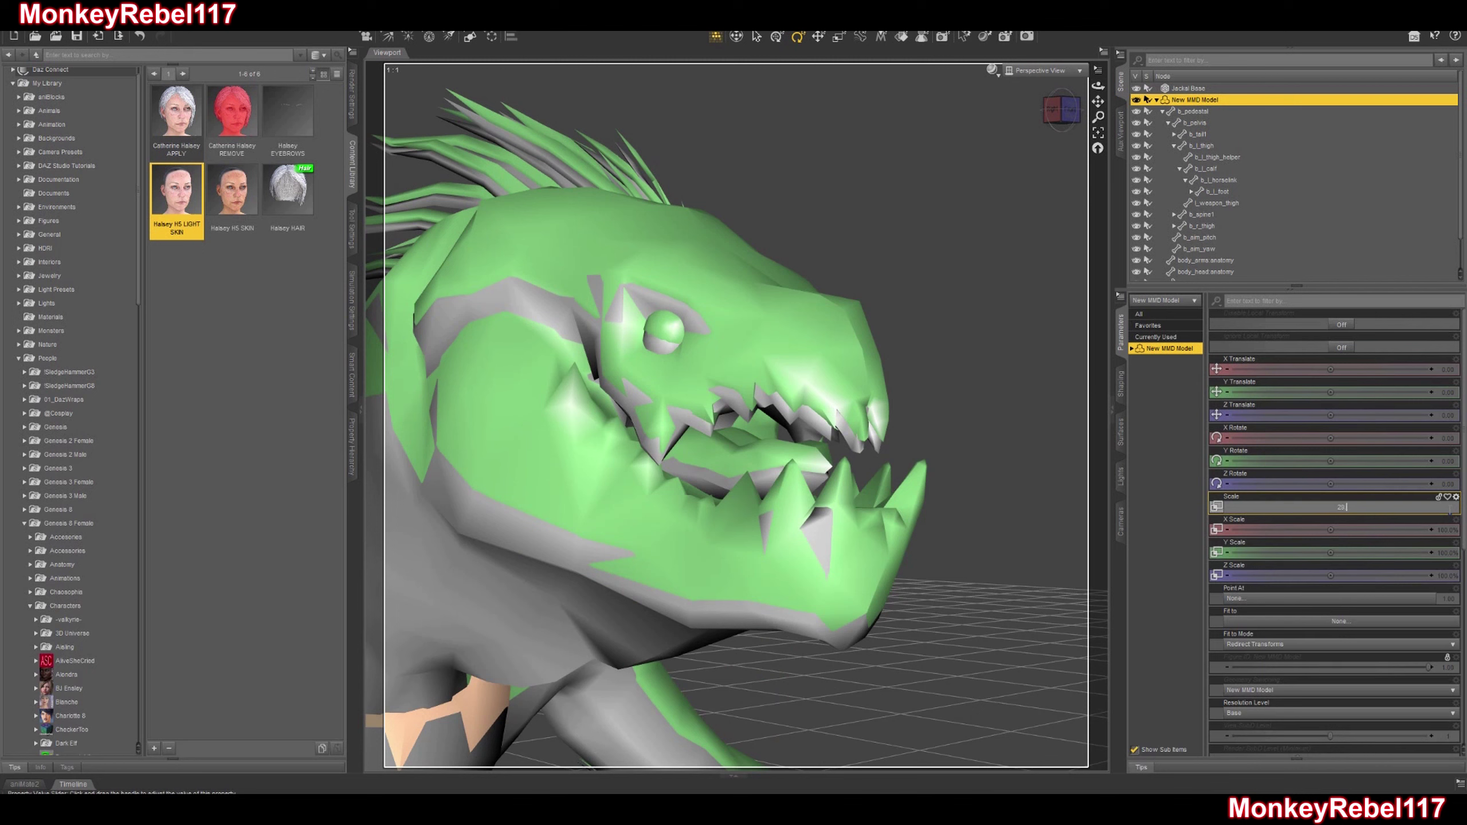
{"action": "key", "text": "Return"}
Set the New MMD Model's scale to 29.9% and check its fit against the Jackal Base head.
{"action": "left_click", "coordinate": [1448, 508]}
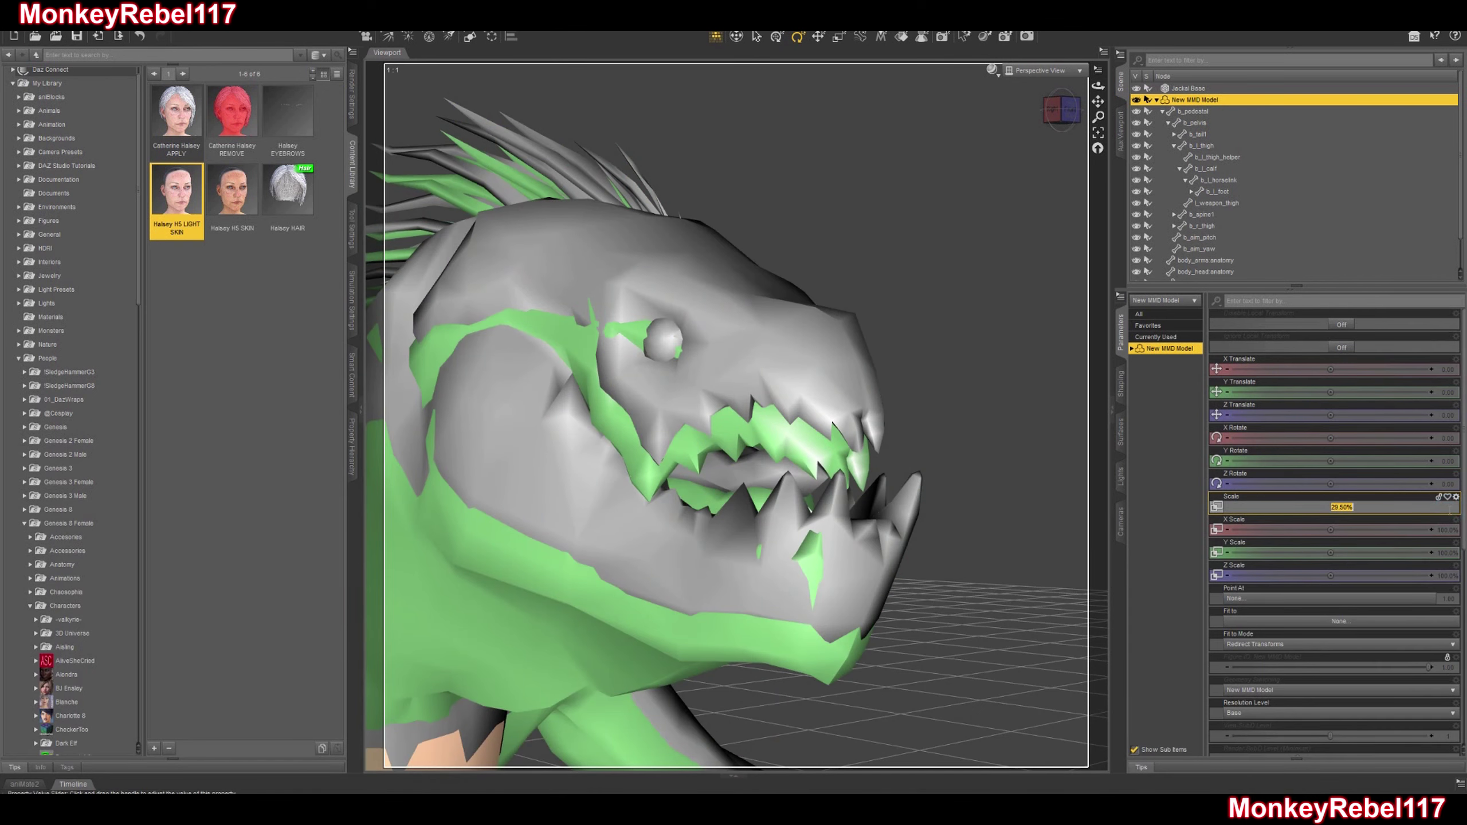
{"action": "type", "text": "29"}
{"action": "key", "text": "Return"}
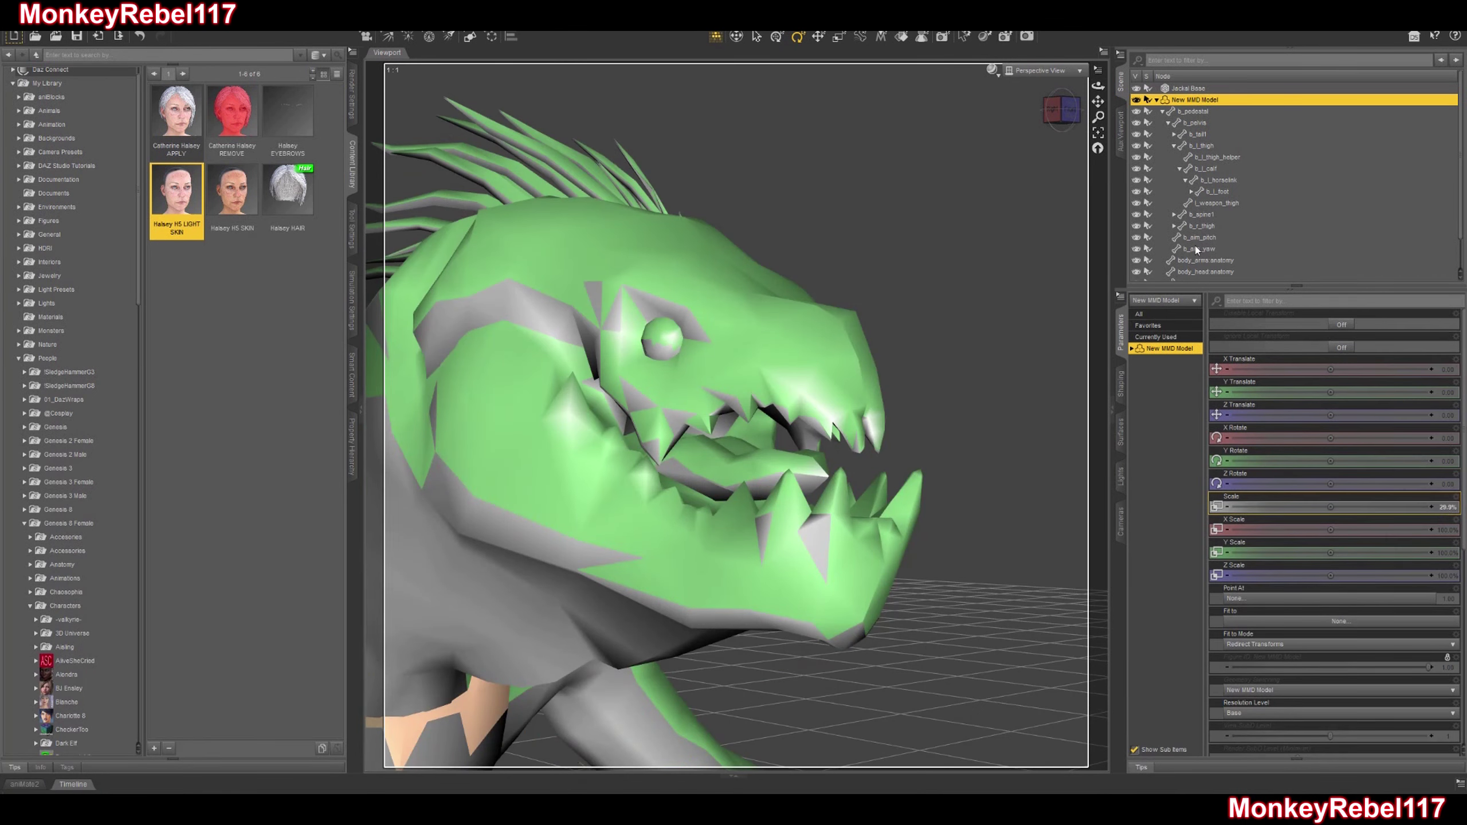
{"action": "left_click_drag", "start_coordinate": [1059, 114], "coordinate": [1039, 113]}
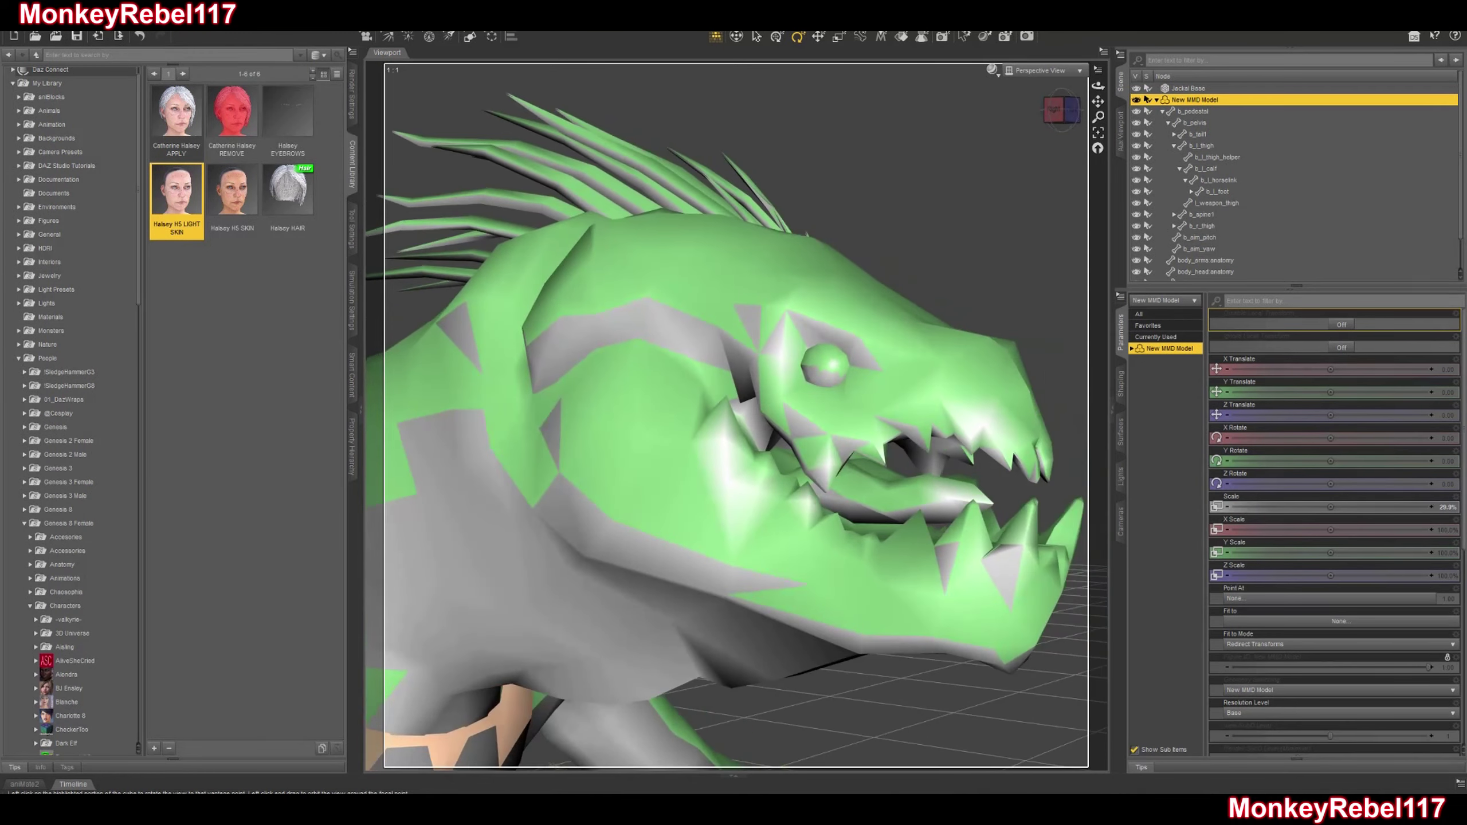
{"action": "scroll", "coordinate": [894, 318], "scroll_direction": "down", "scroll_amount": 10}
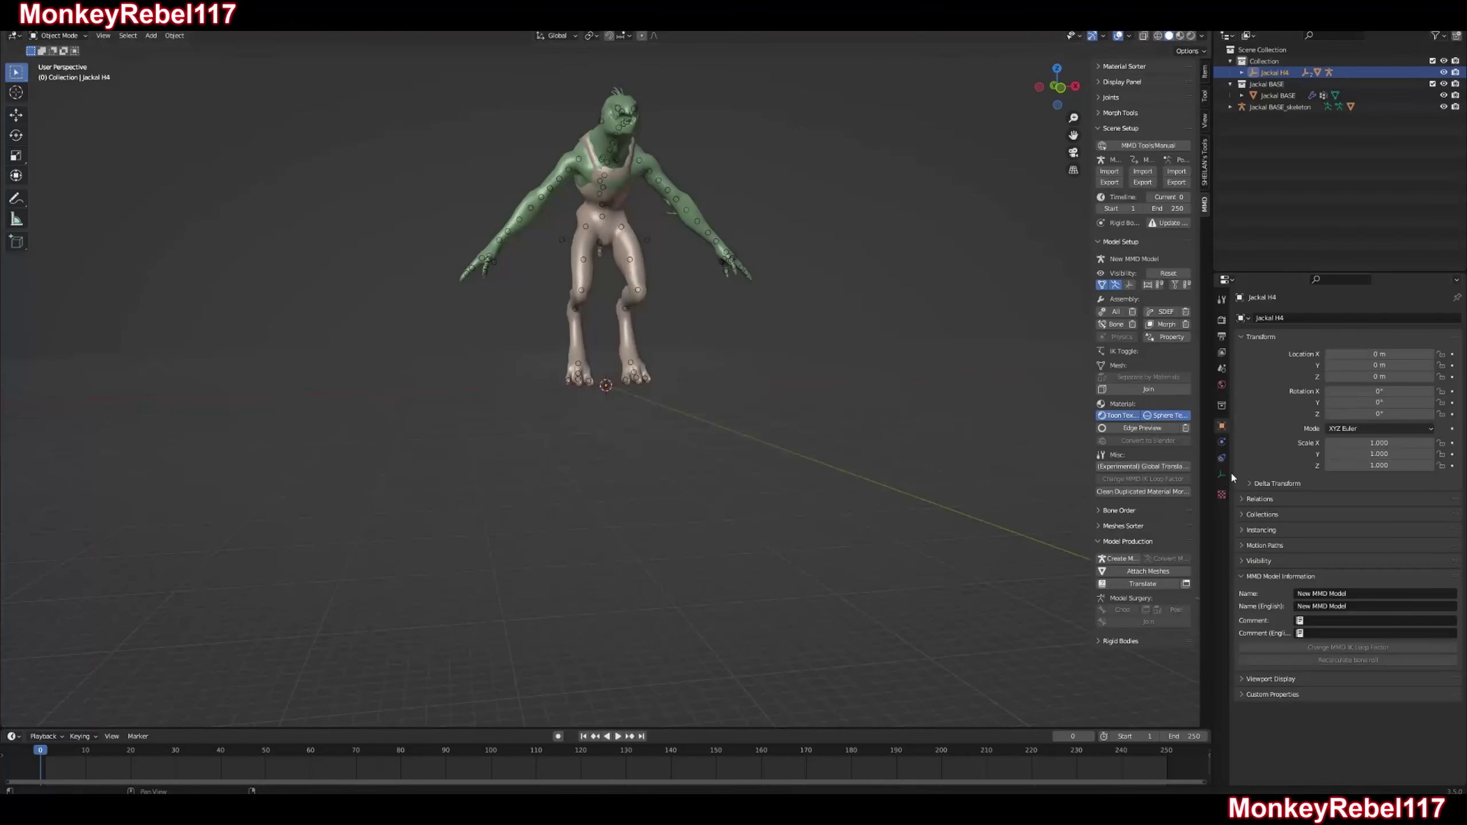
Switch to Blender, start another PMX export of the Jackal H4 model, and set the export scale to 0.30.
{"action": "left_click", "coordinate": [1114, 184]}
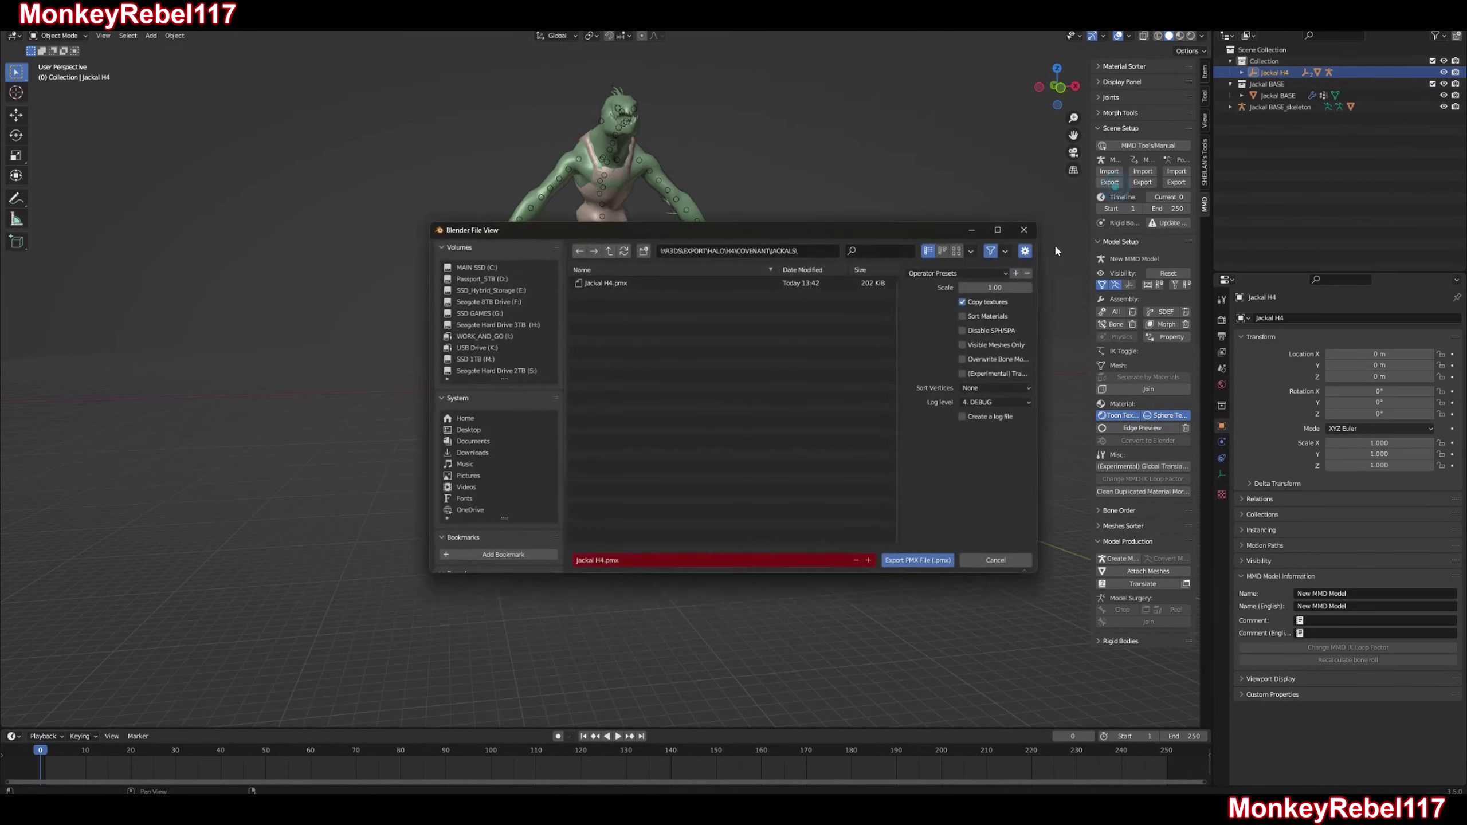
{"action": "left_click", "coordinate": [1010, 289]}
{"action": "key", "text": "Return"}
Save the PMX export settings as an operator preset named TO_DAZ and apply that preset.
{"action": "left_click", "coordinate": [1015, 273]}
{"action": "left_click", "coordinate": [970, 295]}
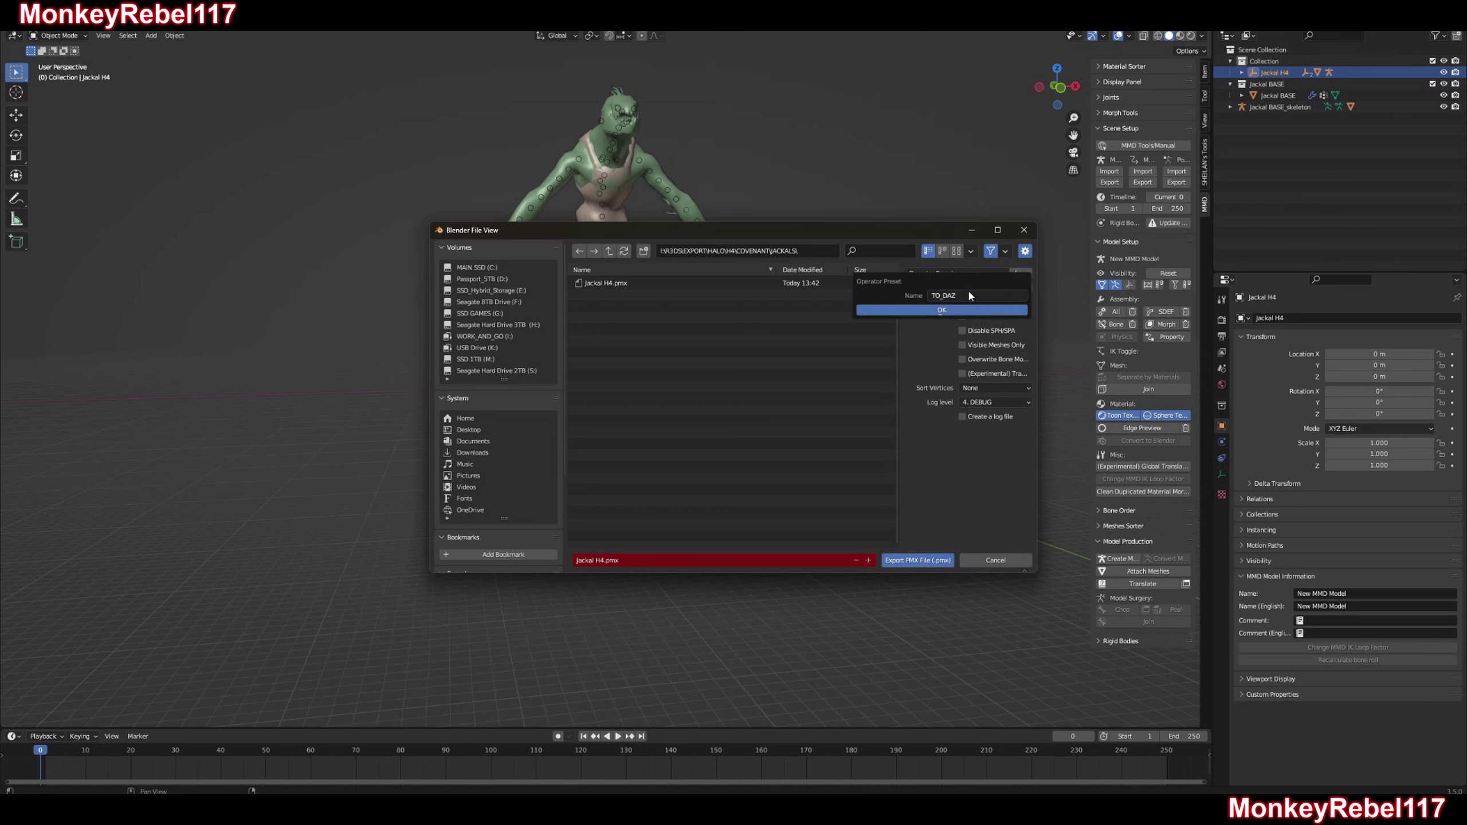
{"action": "type", "text": "TO_DAZ"}
{"action": "left_click", "coordinate": [938, 309]}
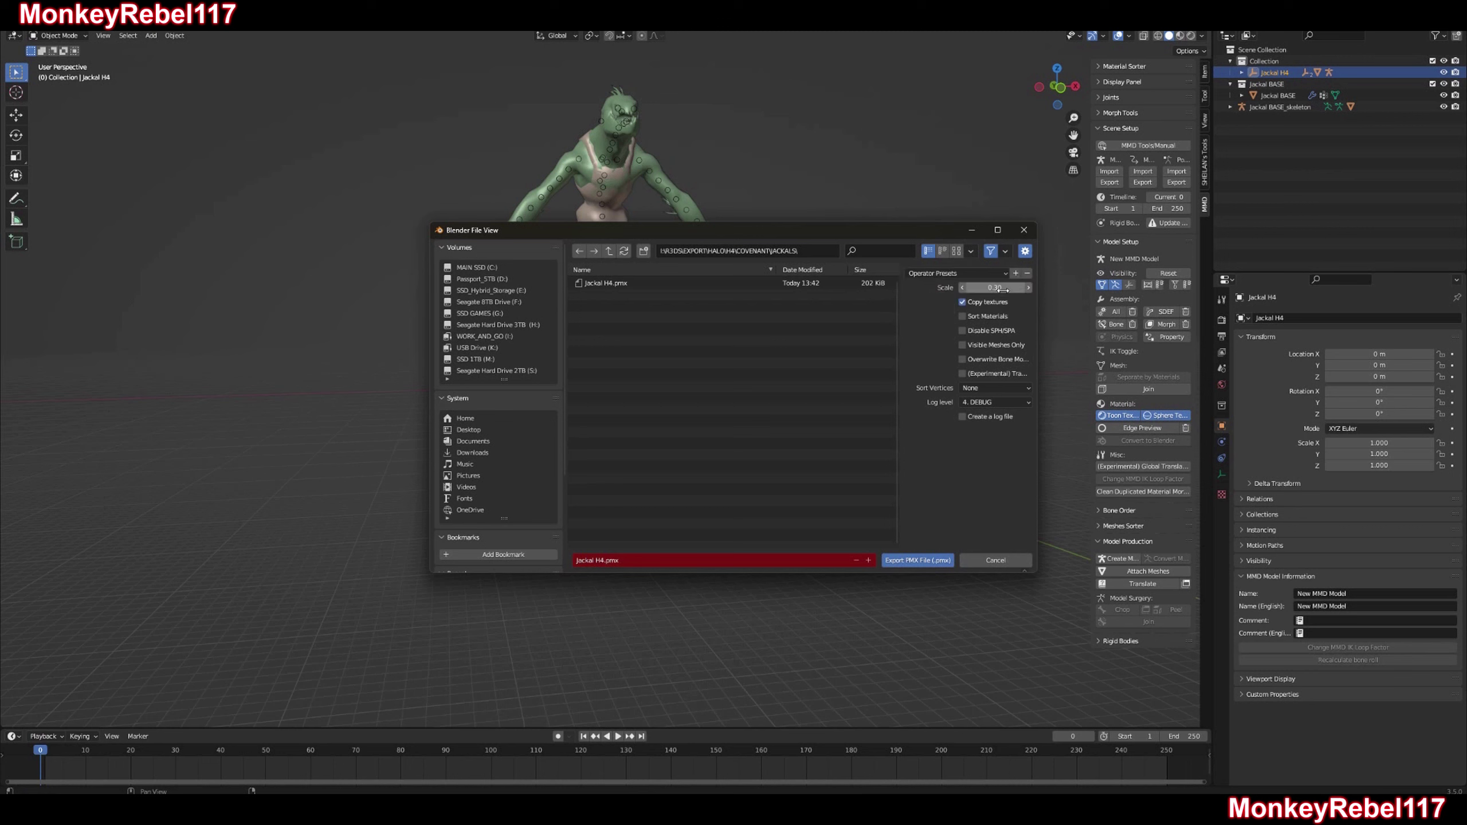
{"action": "left_click", "coordinate": [956, 273]}
{"action": "left_click", "coordinate": [947, 304]}
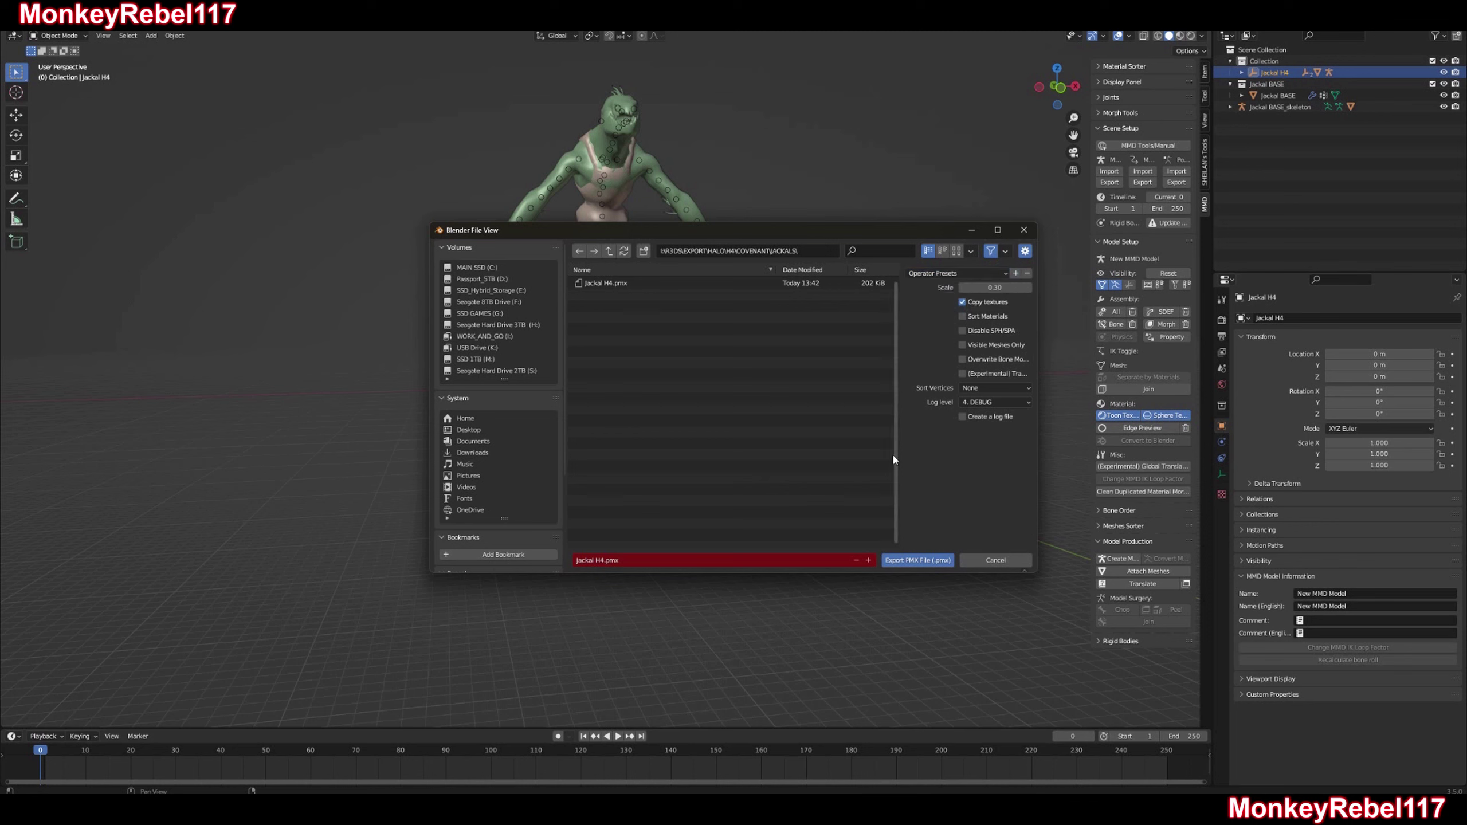
Export the model over Jackal H4.pmx, switch to DAZ Studio, and delete the previously imported New MMD Model.
{"action": "left_click", "coordinate": [904, 560]}
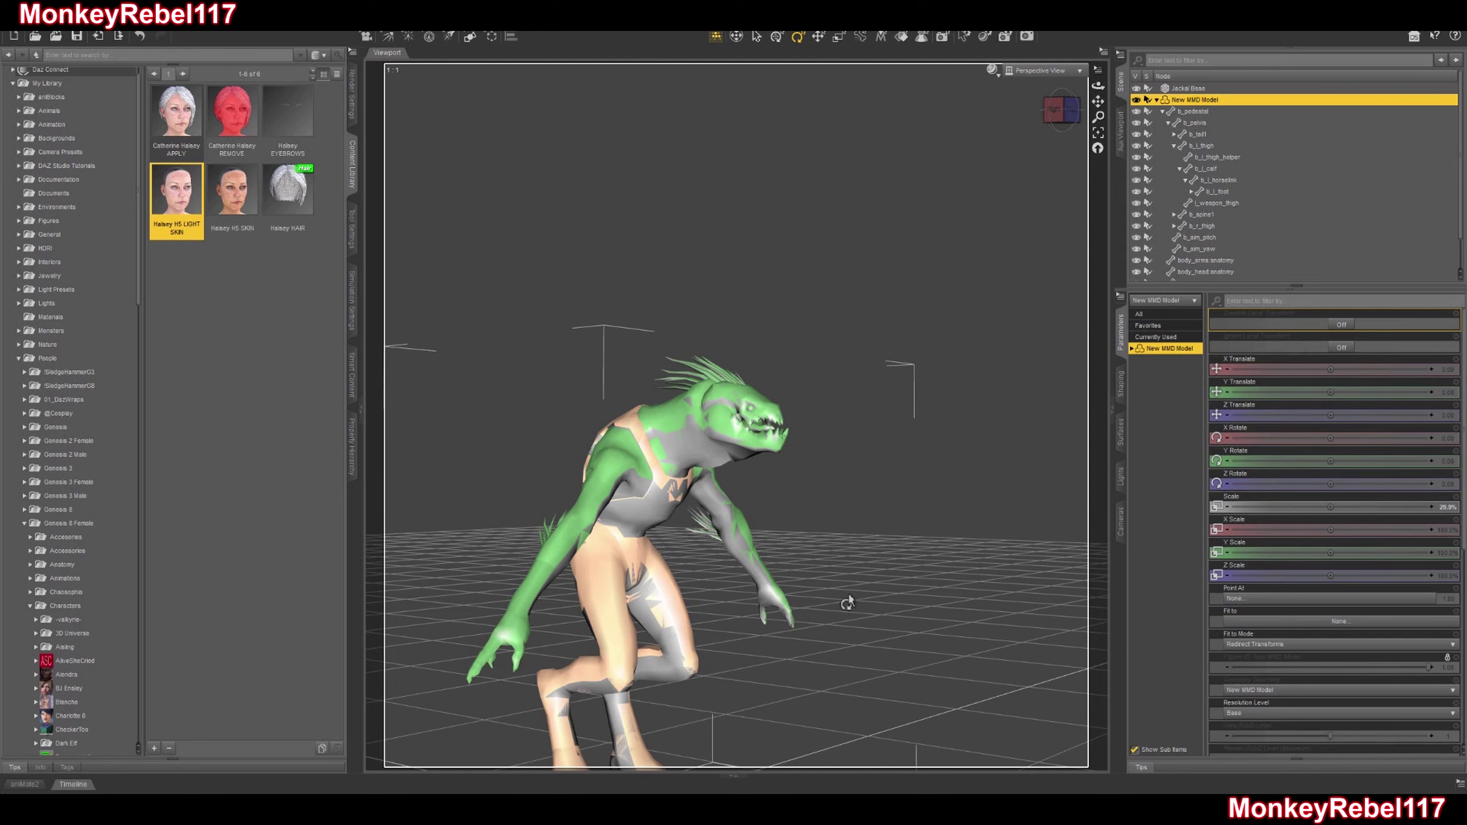
{"action": "left_click", "coordinate": [1233, 277]}
{"action": "left_click", "coordinate": [1203, 99]}
{"action": "key", "text": "Delete"}
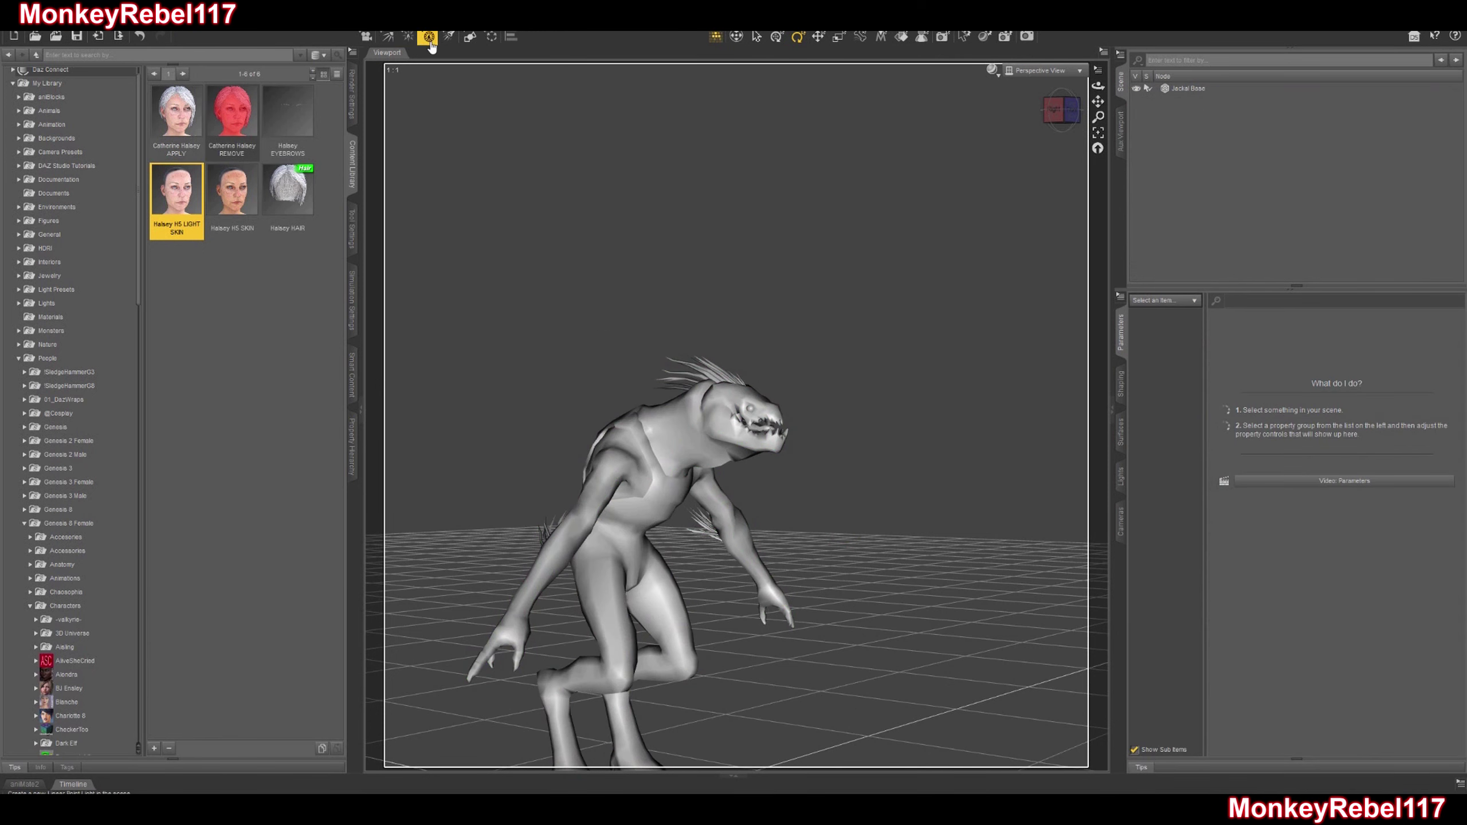
Import Jackal H4.pmx from the JACKALS folder and check its fit against the Jackal Base mesh from the front.
{"action": "left_click", "coordinate": [97, 36]}
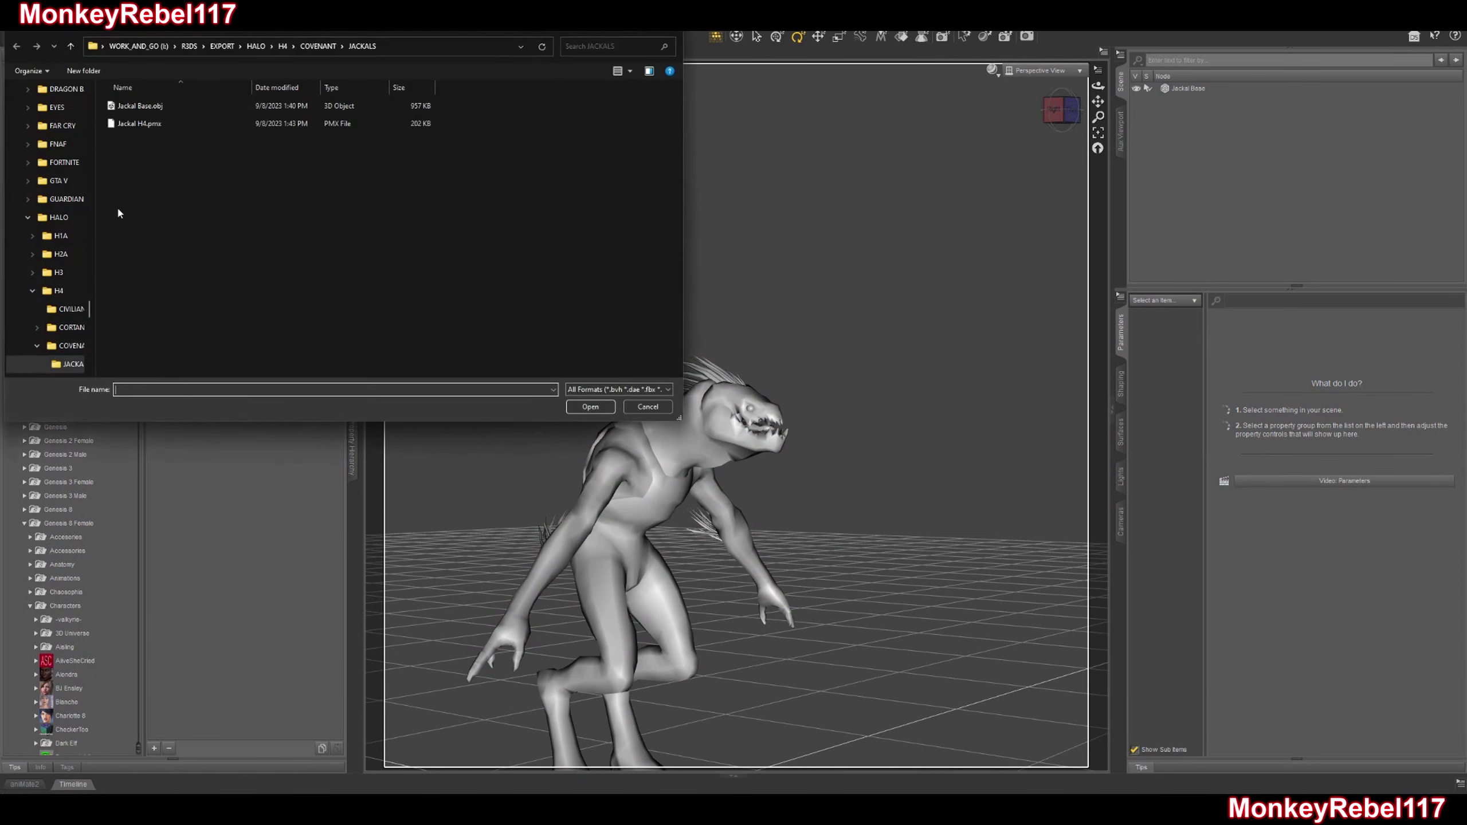
{"action": "left_click", "coordinate": [139, 124]}
{"action": "left_click", "coordinate": [588, 406]}
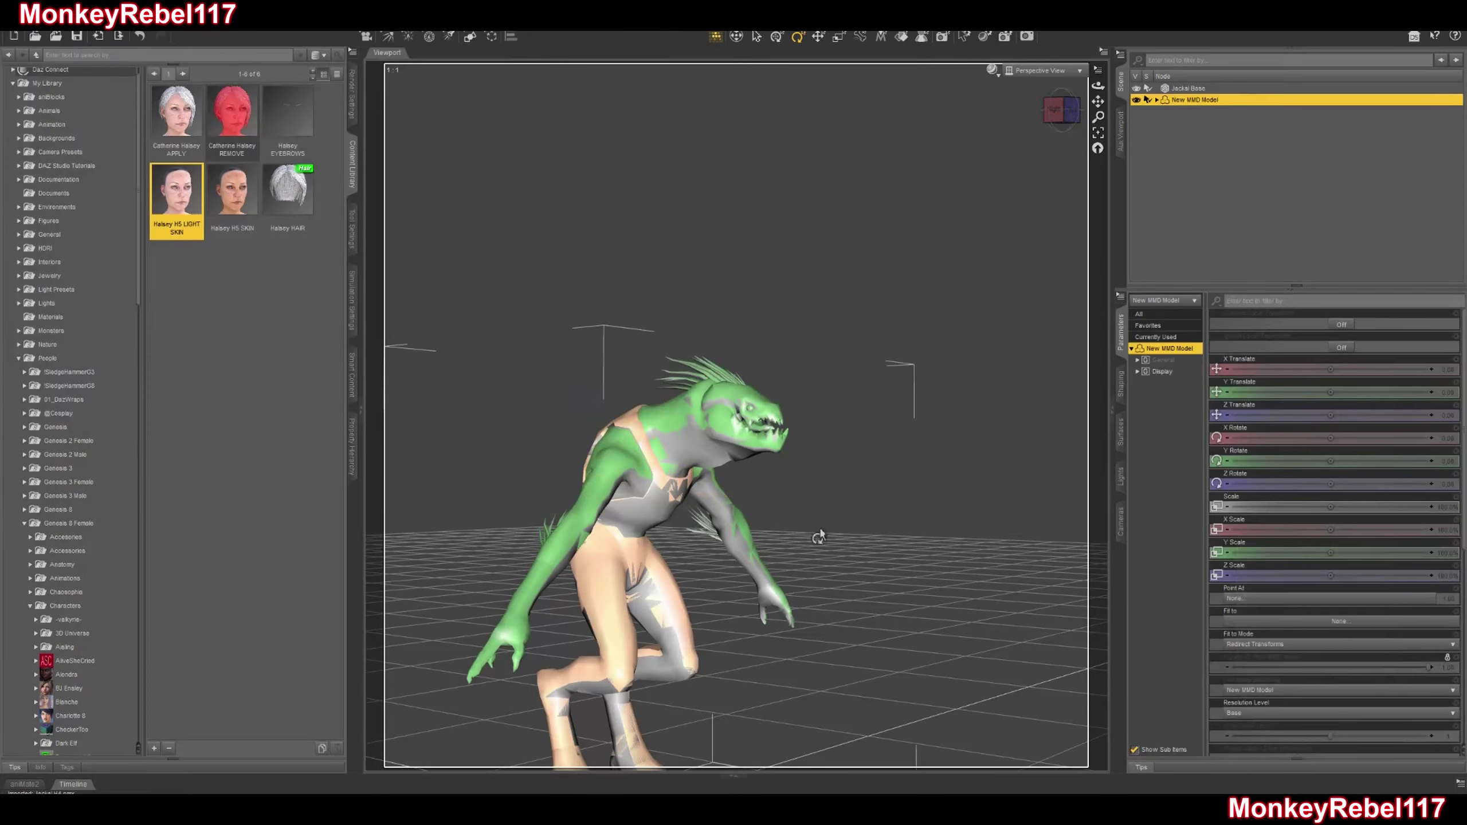
{"action": "mouse_move", "coordinate": [1057, 108]}
{"action": "left_mouse_down"}
{"action": "mouse_move", "coordinate": [1082, 116]}
{"action": "mouse_move", "coordinate": [1062, 113]}
{"action": "mouse_move", "coordinate": [1072, 124]}
{"action": "mouse_move", "coordinate": [1085, 101]}
{"action": "left_mouse_up"}
{"action": "scroll", "coordinate": [1059, 181], "scroll_direction": "up", "scroll_amount": 3}
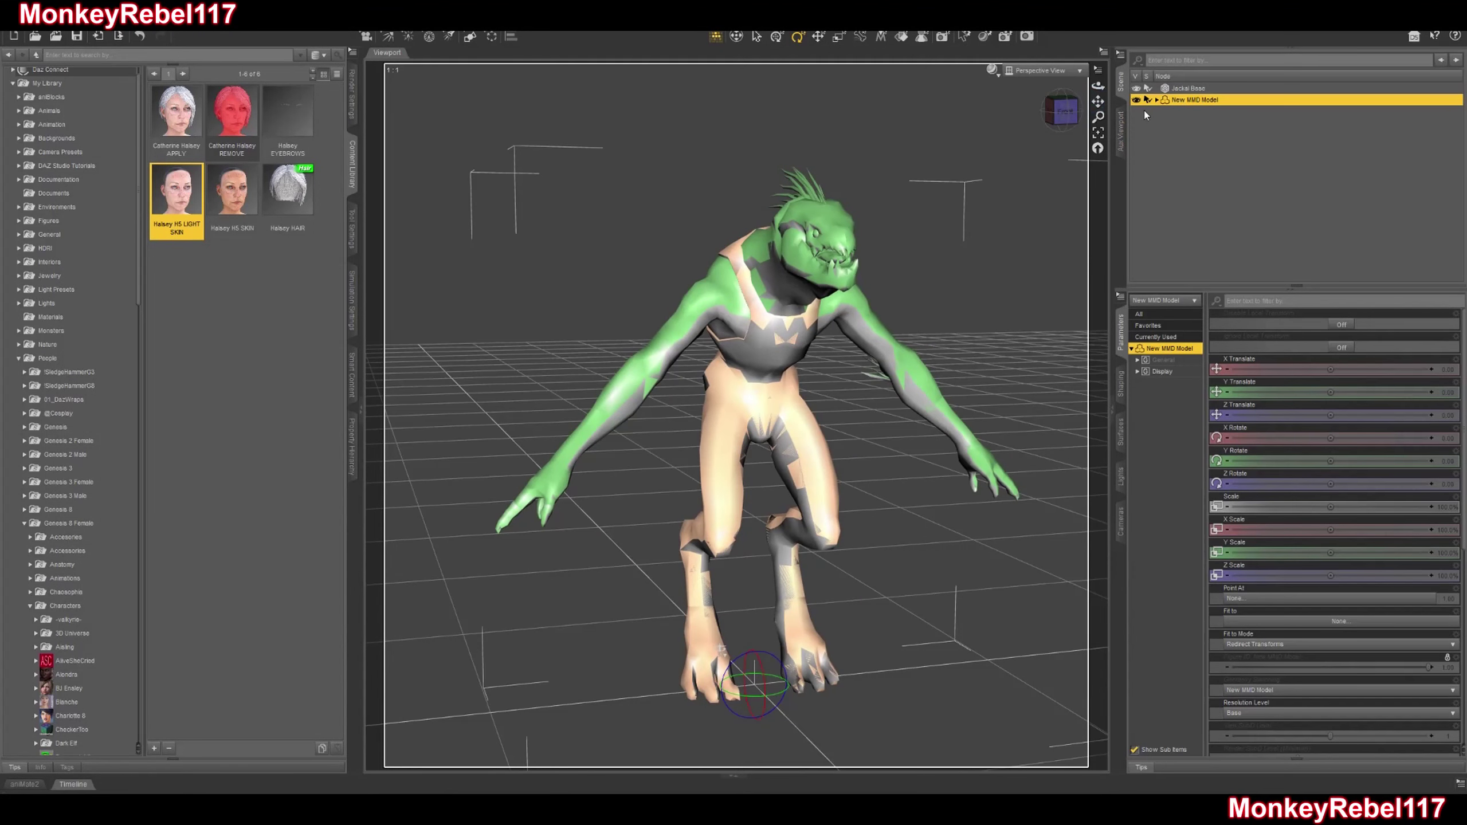
Rename the imported New MMD Model figure as Jackal H4.
{"action": "left_click", "coordinate": [1157, 101]}
{"action": "double_click", "coordinate": [1210, 102]}
{"action": "type", "text": "Jackal H4"}
{"action": "key", "text": "Return"}
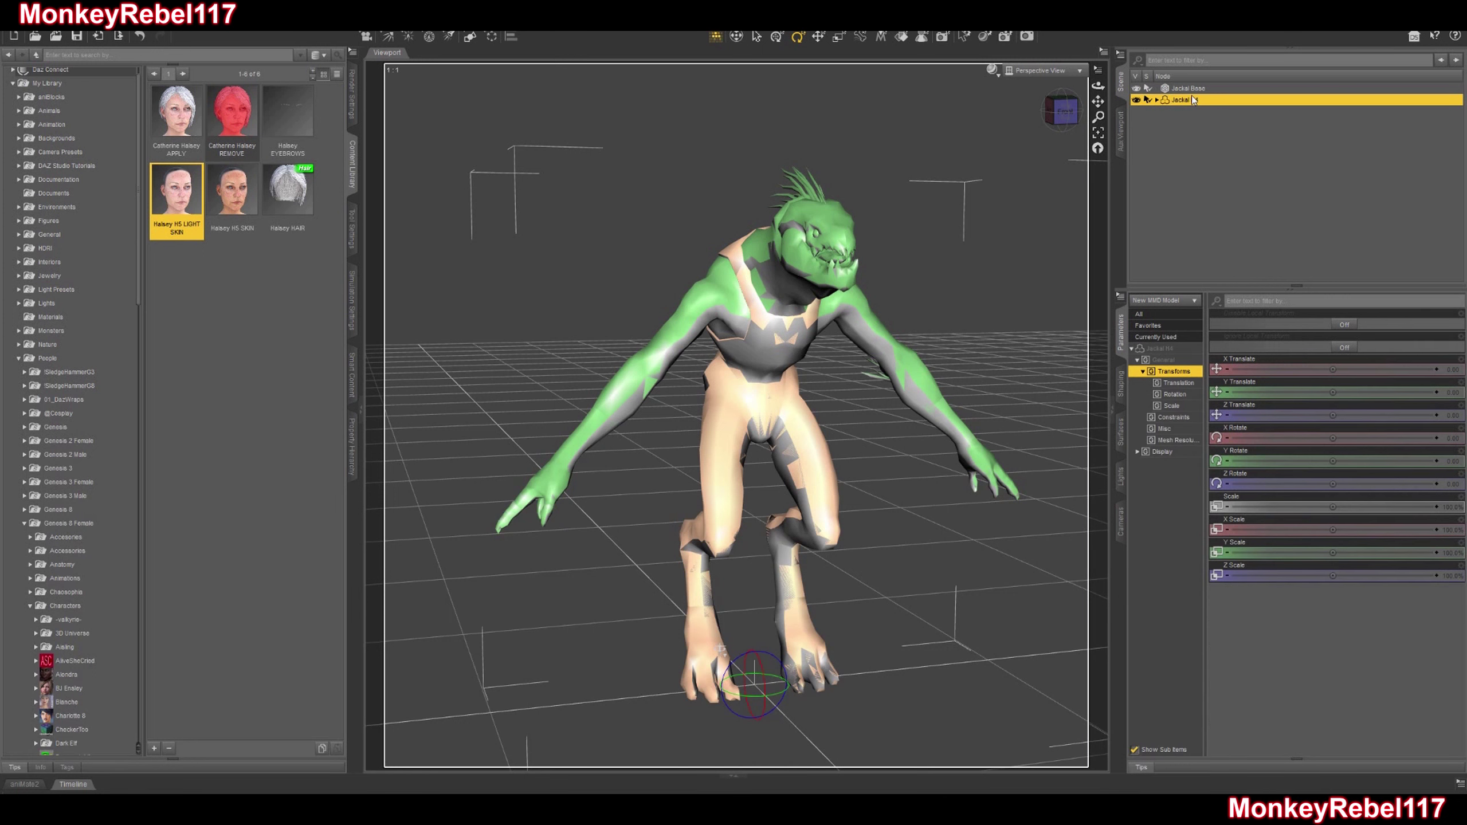
Examine the nodes beneath Jackal H4, from the body and hair anatomy parts to the b_pedestal bone.
{"action": "left_click", "coordinate": [1156, 100]}
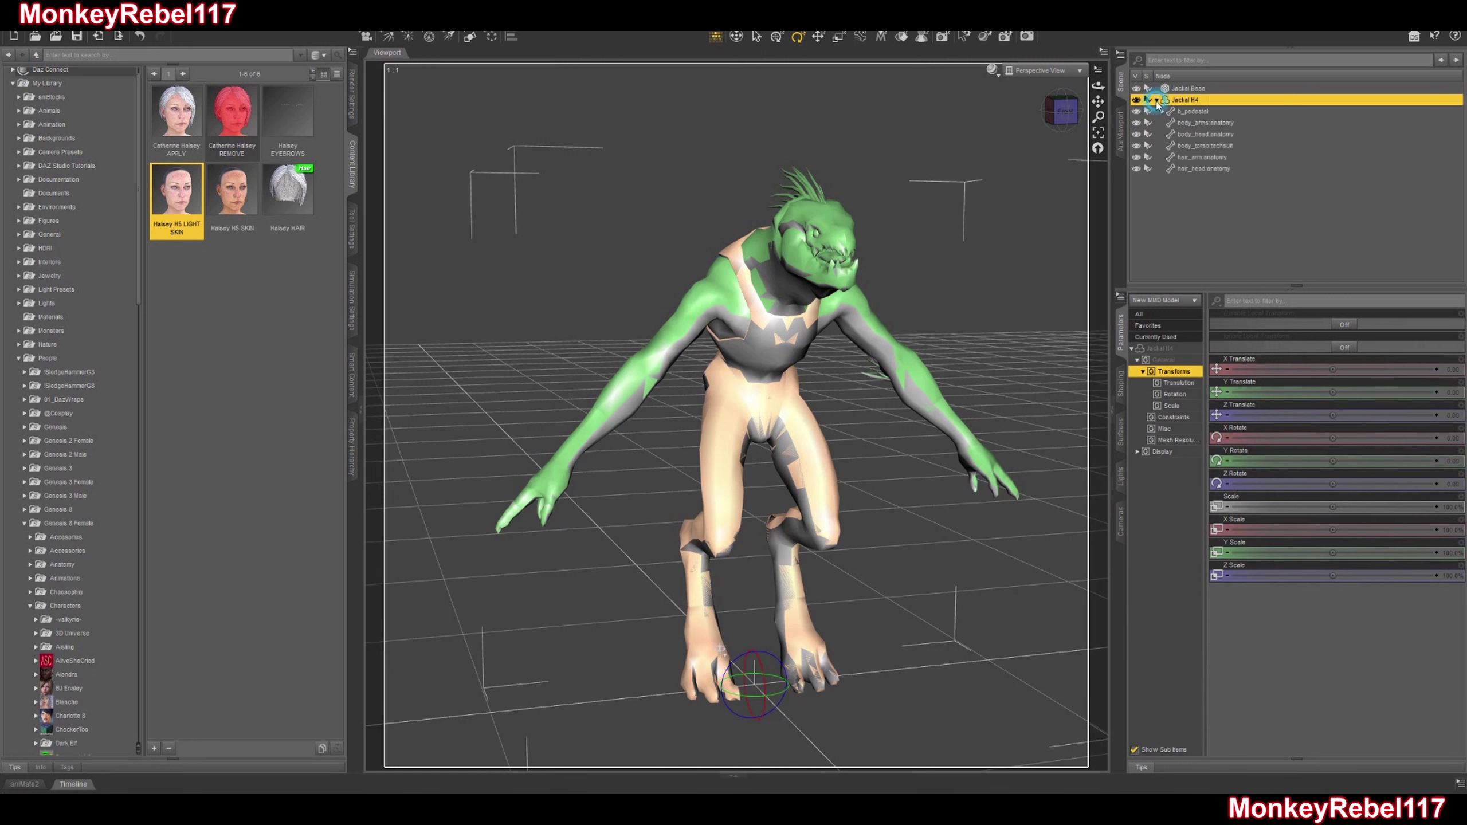
{"action": "left_click", "coordinate": [1203, 121]}
{"action": "left_click", "coordinate": [1202, 134]}
{"action": "left_click", "coordinate": [1201, 146]}
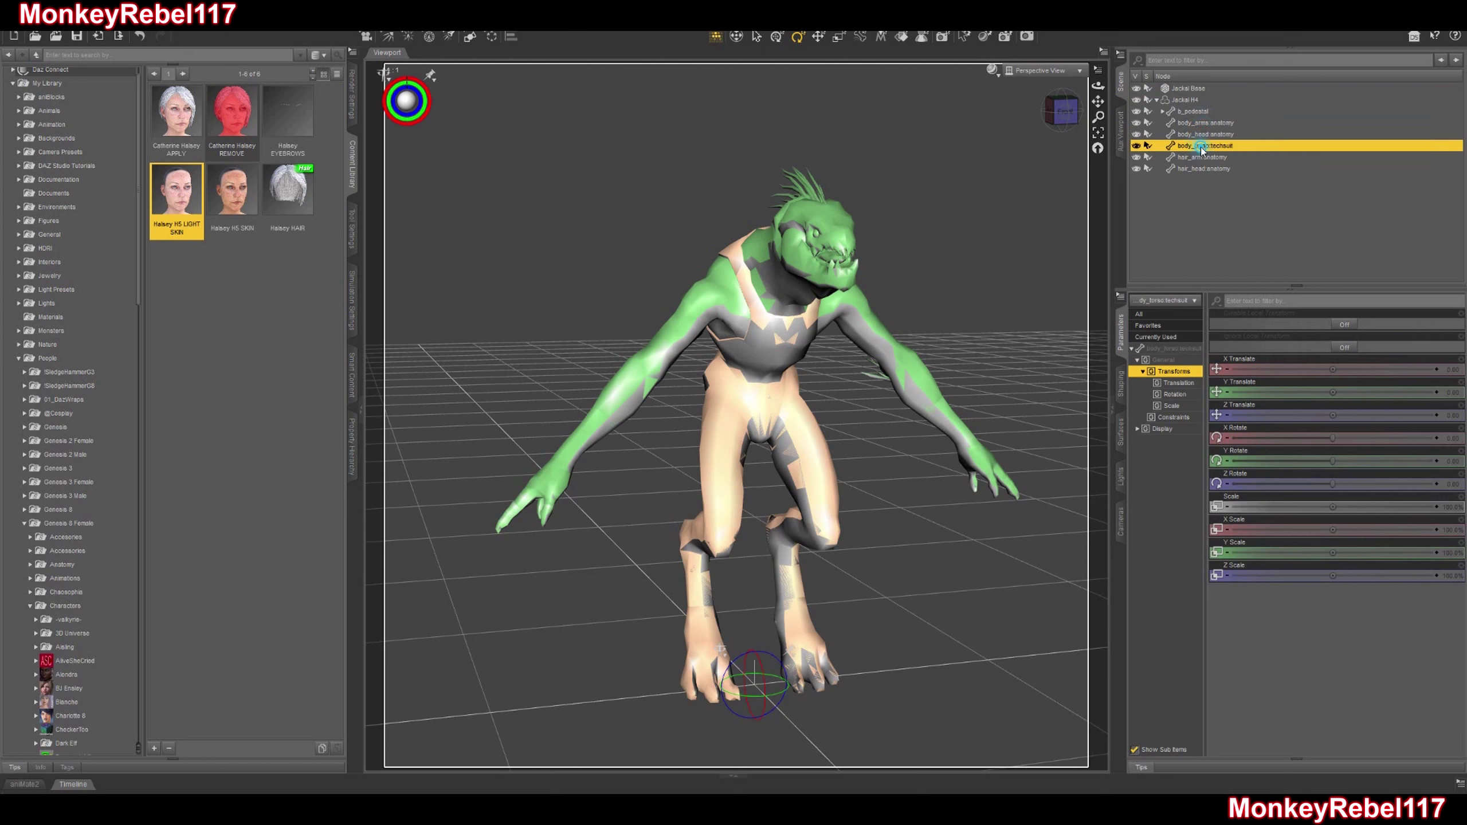
{"action": "left_click", "coordinate": [1200, 157]}
{"action": "left_click", "coordinate": [1197, 168]}
{"action": "left_click", "coordinate": [1198, 157]}
{"action": "left_click", "coordinate": [1199, 145]}
{"action": "left_click", "coordinate": [1199, 134]}
{"action": "left_click", "coordinate": [1198, 124]}
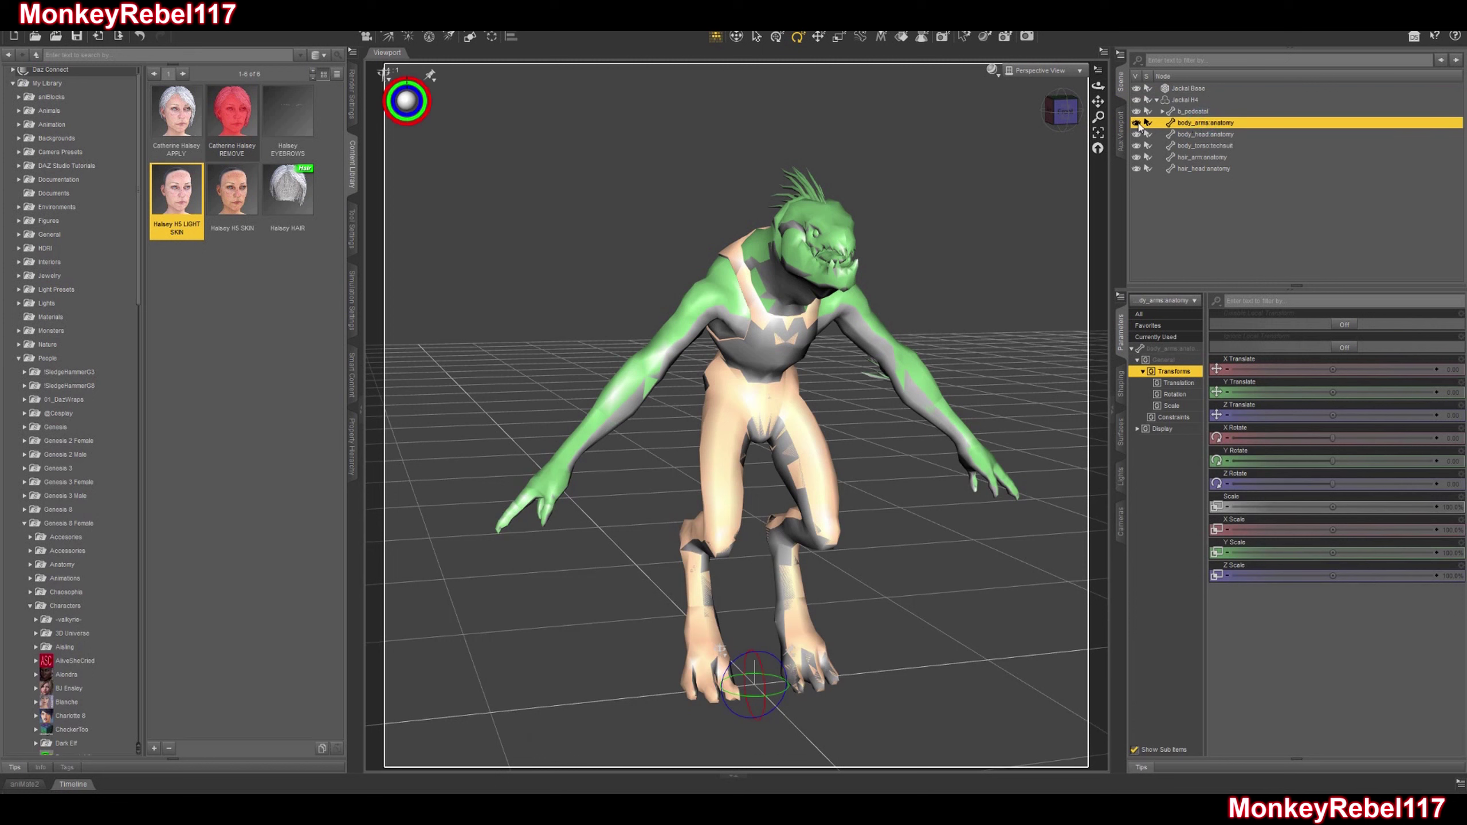
{"action": "left_click", "coordinate": [1191, 114]}
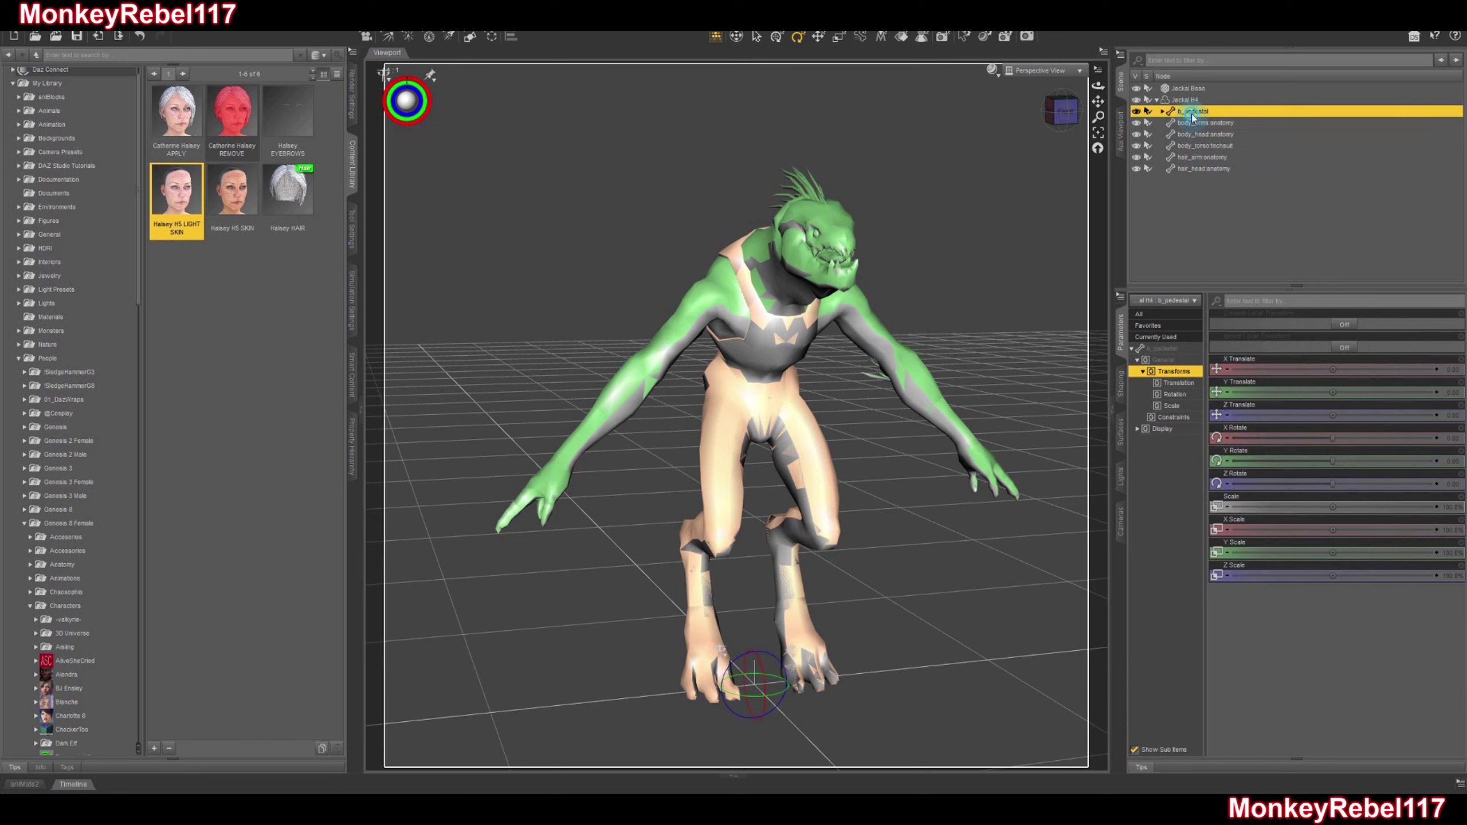
Test-rotate the b_spine1 bone under b_pelvis on the imported rig and undo the rotation.
{"action": "left_click", "coordinate": [1163, 112]}
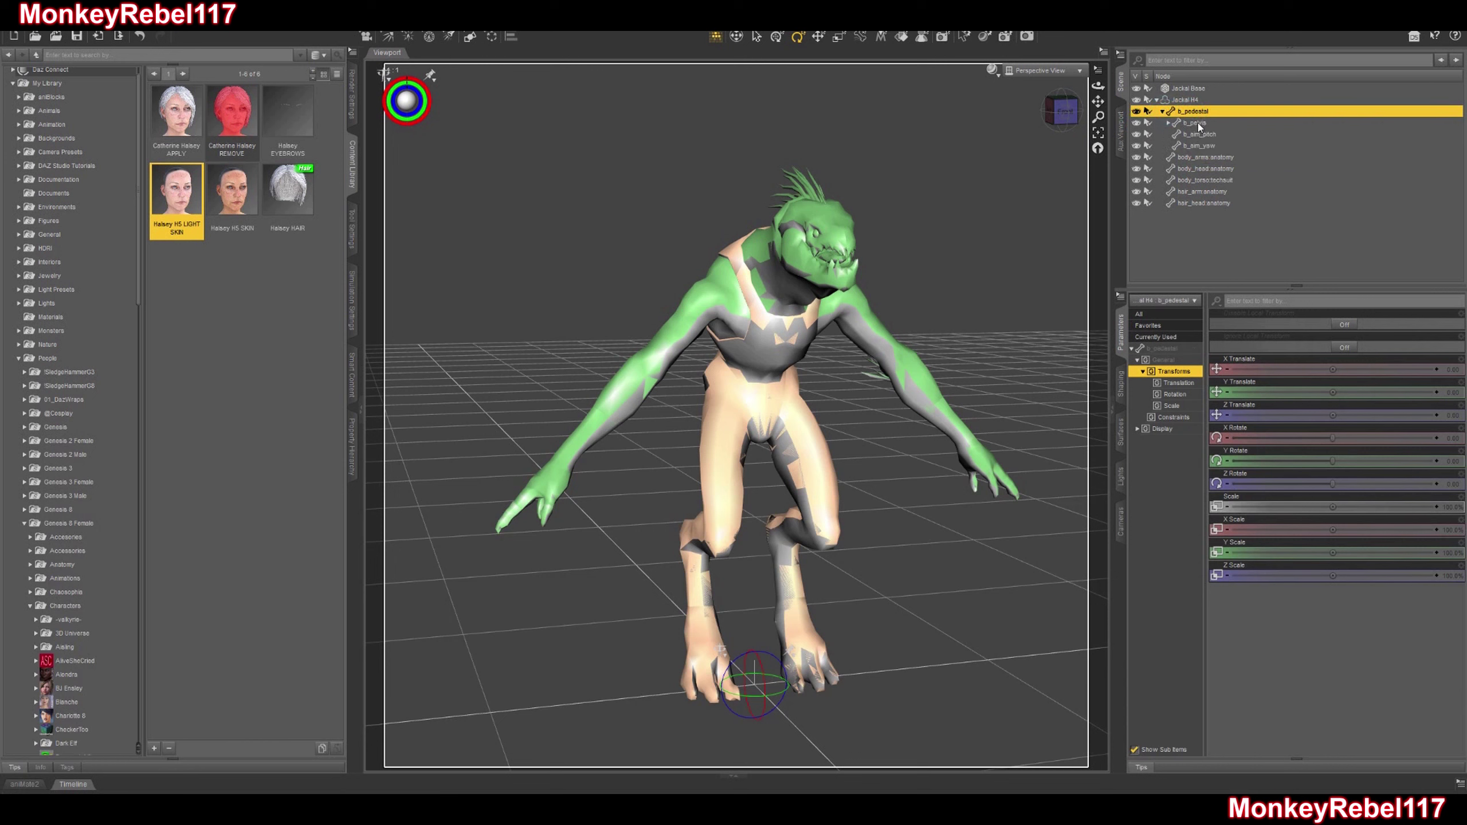
{"action": "left_click", "coordinate": [1168, 123]}
{"action": "left_click", "coordinate": [1201, 157]}
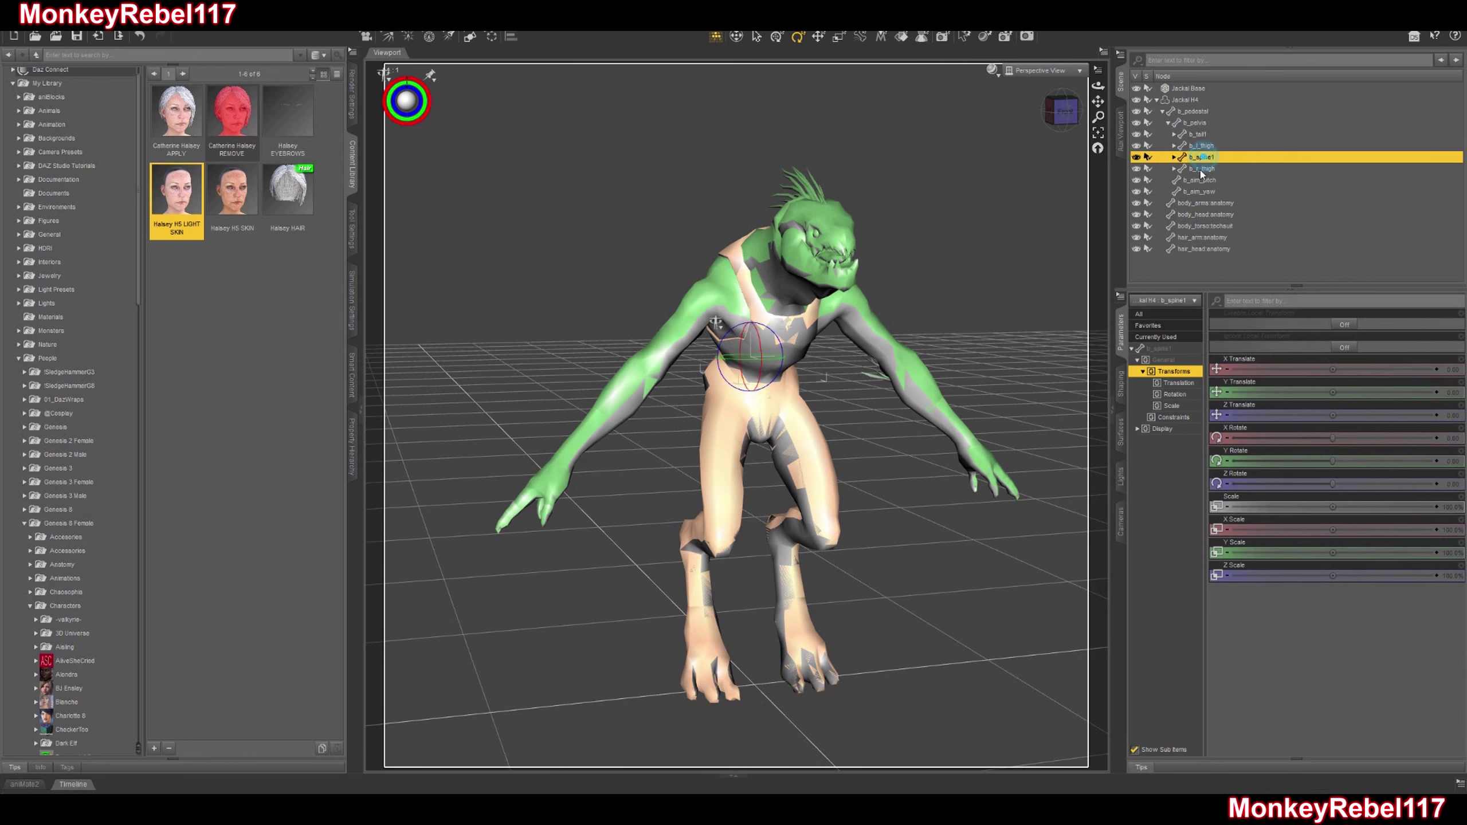
{"action": "left_click_drag", "start_coordinate": [1062, 113], "coordinate": [1033, 115]}
{"action": "left_click_drag", "start_coordinate": [717, 353], "coordinate": [753, 343]}
{"action": "key", "text": "ctrl+z"}
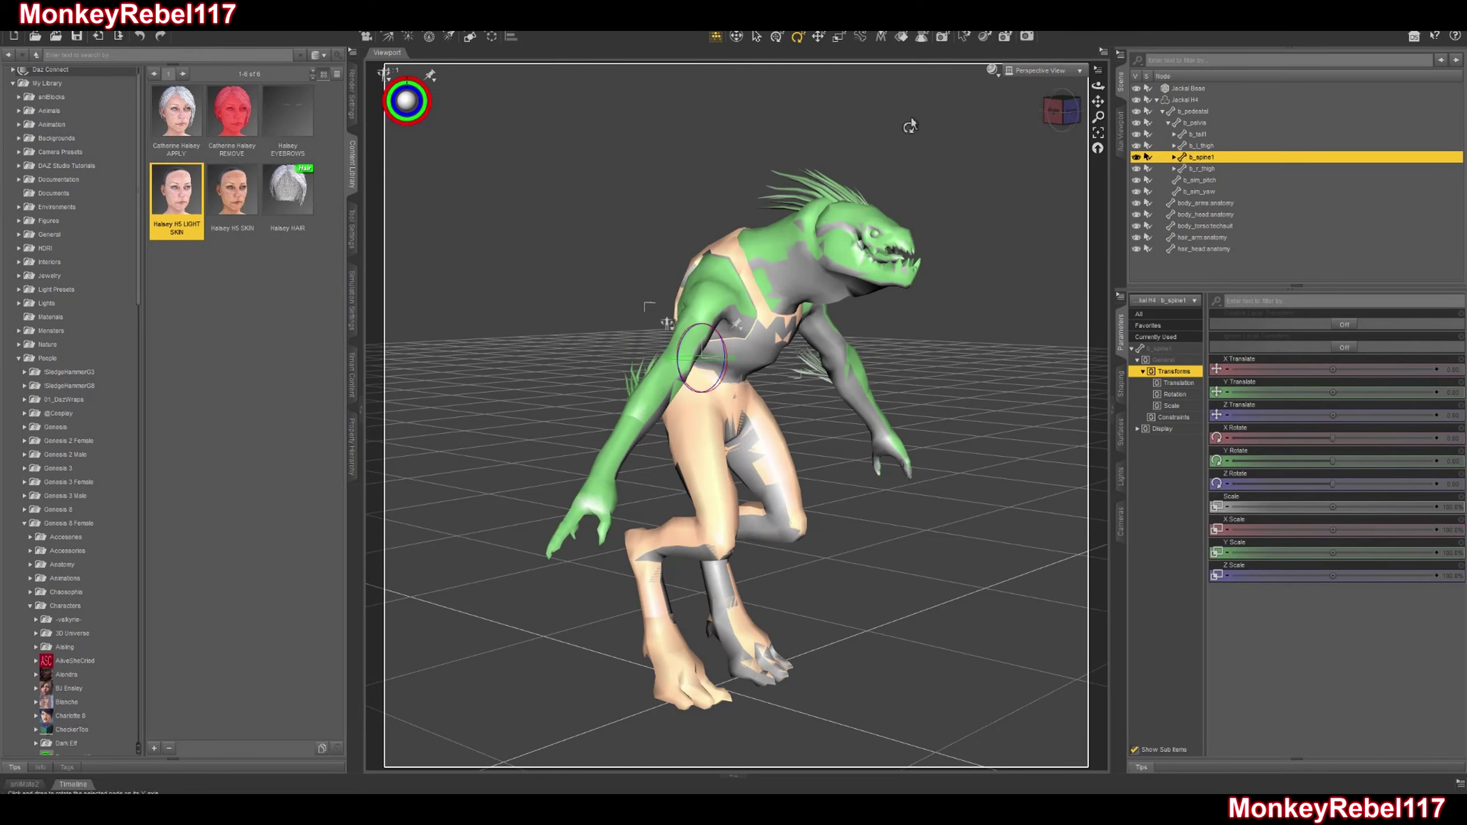
{"action": "left_click", "coordinate": [1050, 119]}
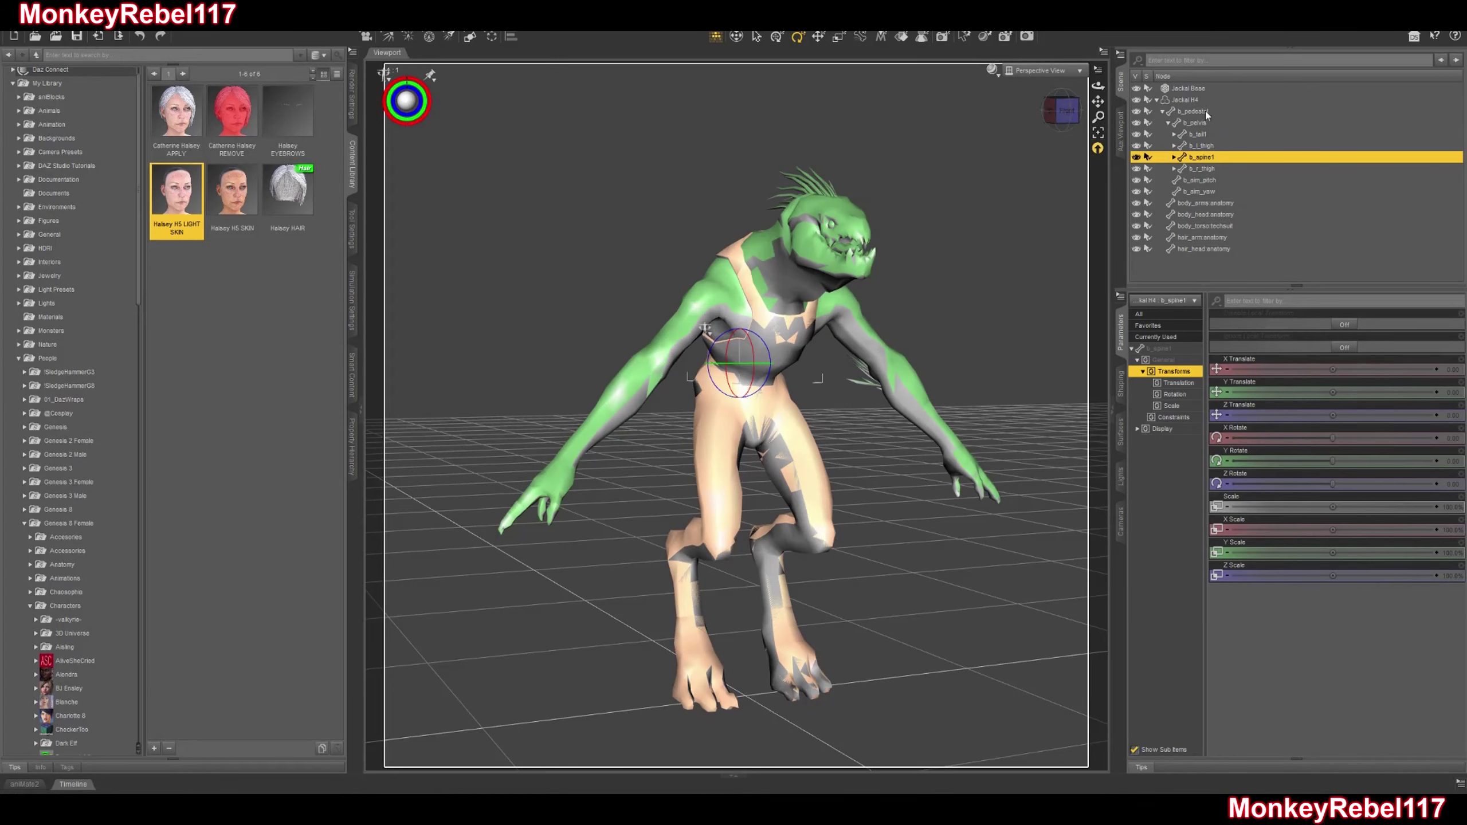
Start the Transfer Utility with Jackal H4 as the source and Jackal Base as the target.
{"action": "left_click", "coordinate": [1189, 99]}
{"action": "left_click", "coordinate": [37, 23]}
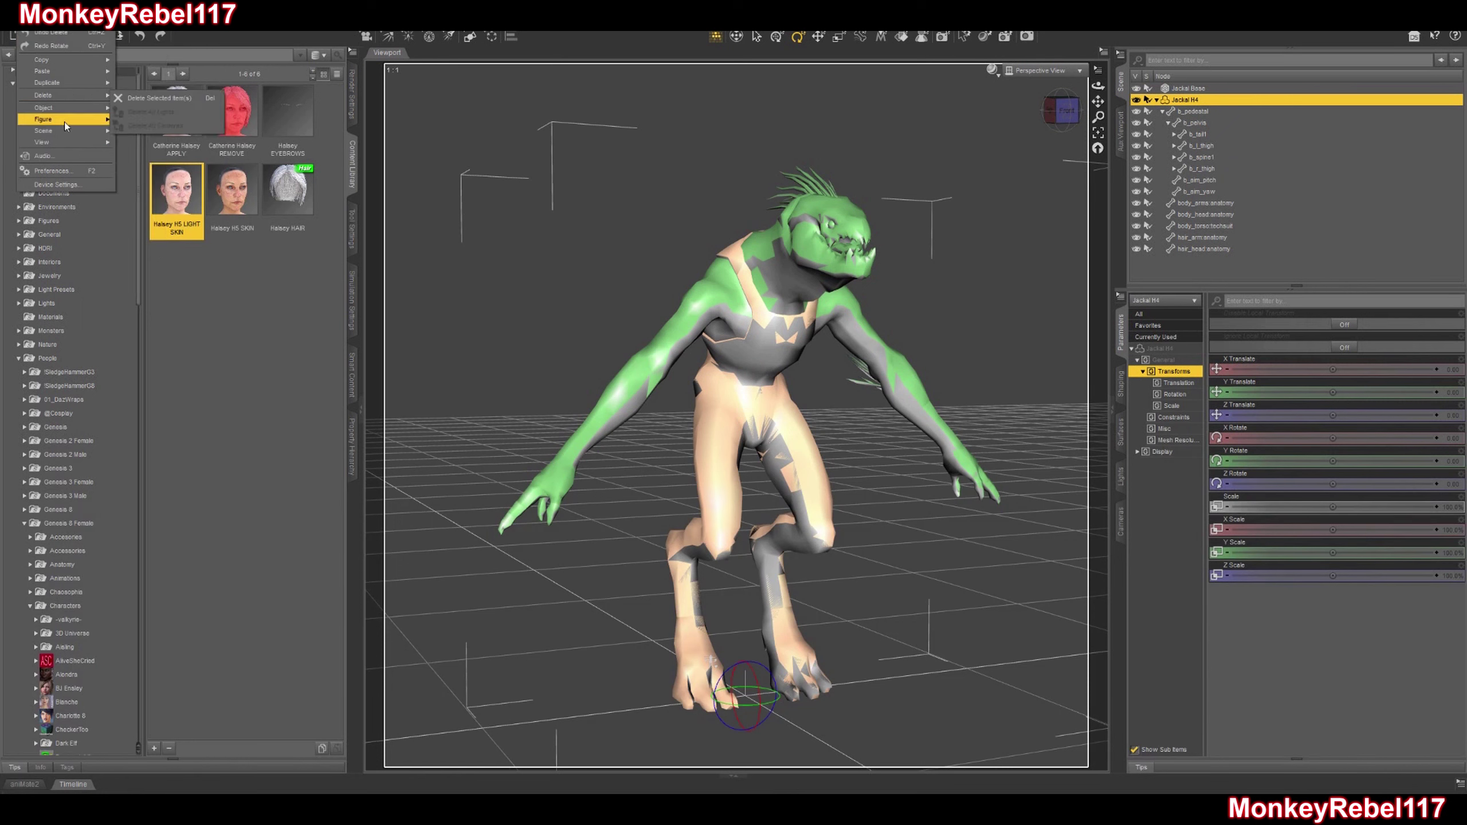
{"action": "left_click", "coordinate": [133, 115]}
{"action": "left_click", "coordinate": [845, 263]}
{"action": "left_click", "coordinate": [847, 299]}
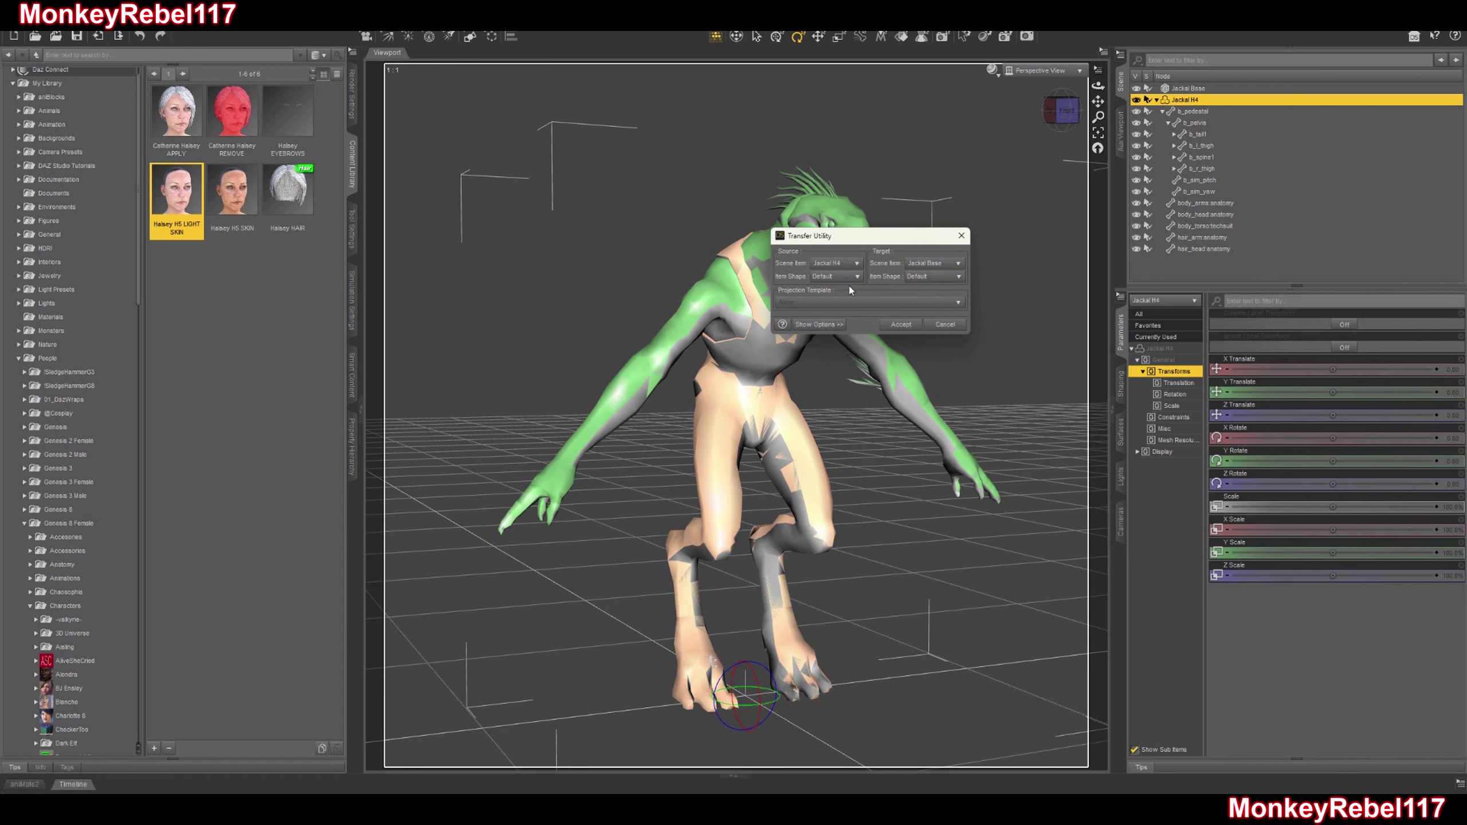
Enable Replace Source With Target, disable Selection Map in the transfer options, and run the transfer.
{"action": "left_click", "coordinate": [818, 325]}
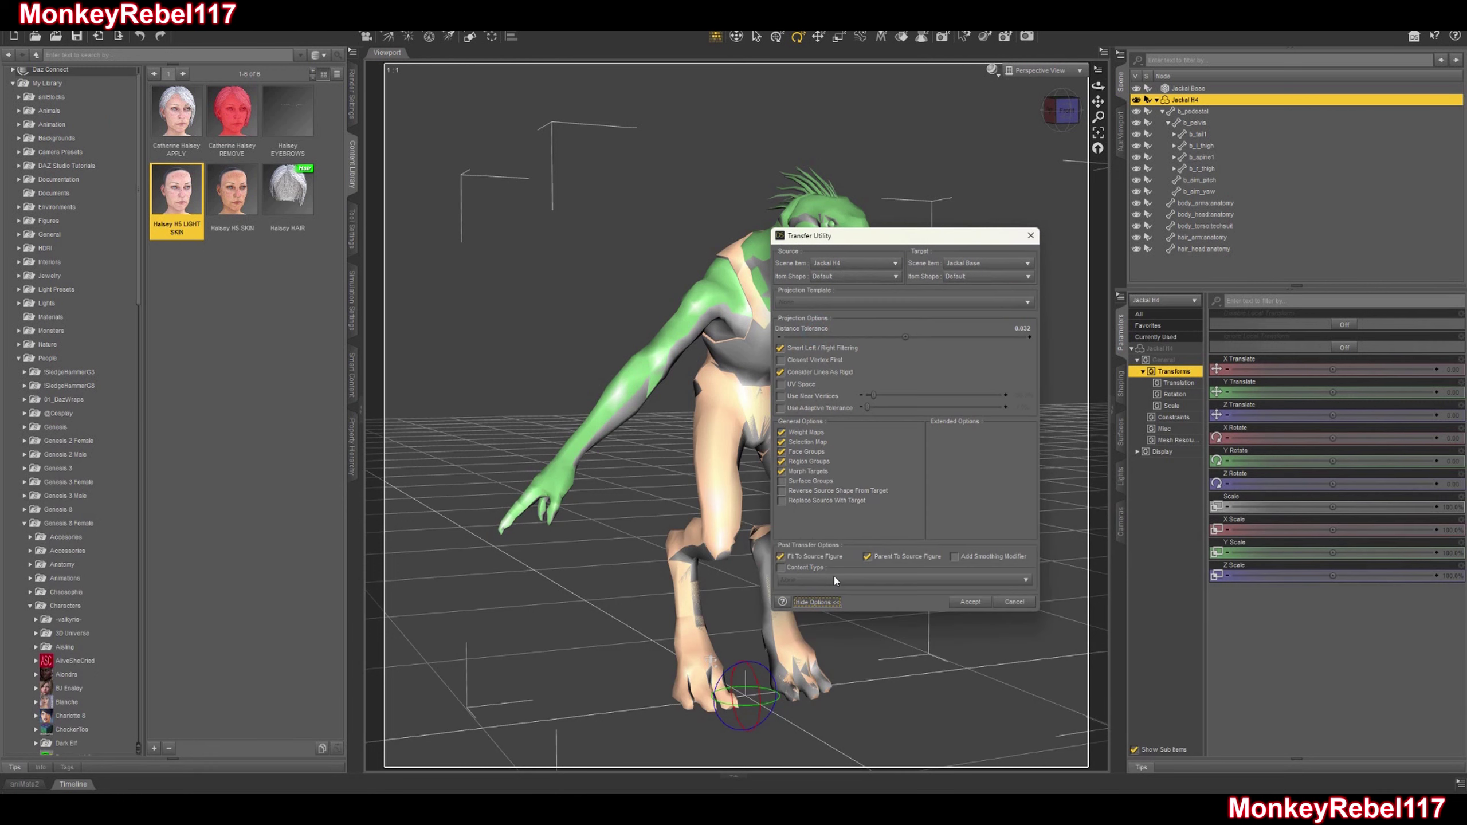
{"action": "left_click", "coordinate": [781, 500]}
{"action": "left_click", "coordinate": [781, 441]}
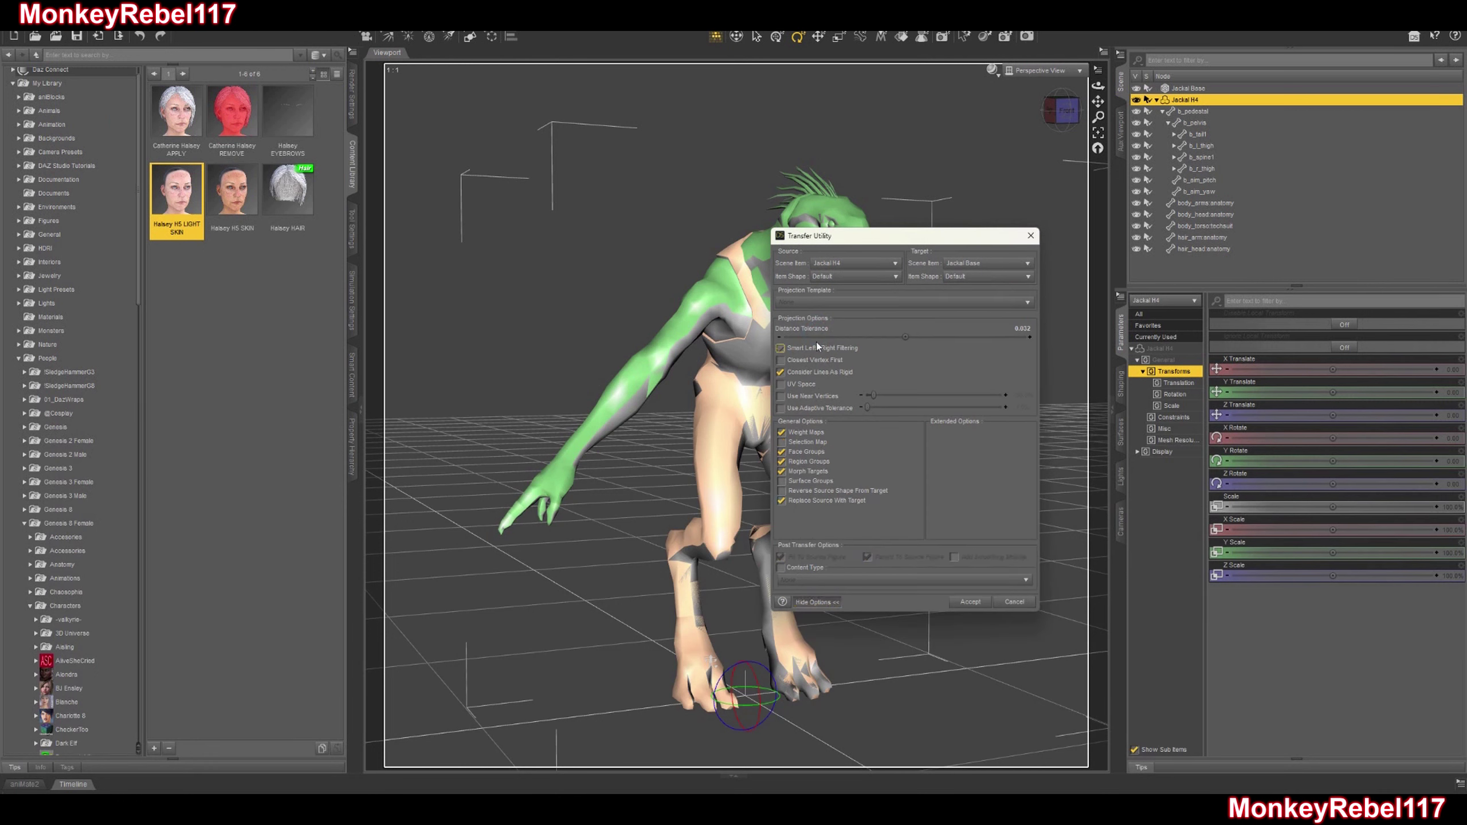
{"action": "left_click", "coordinate": [968, 601]}
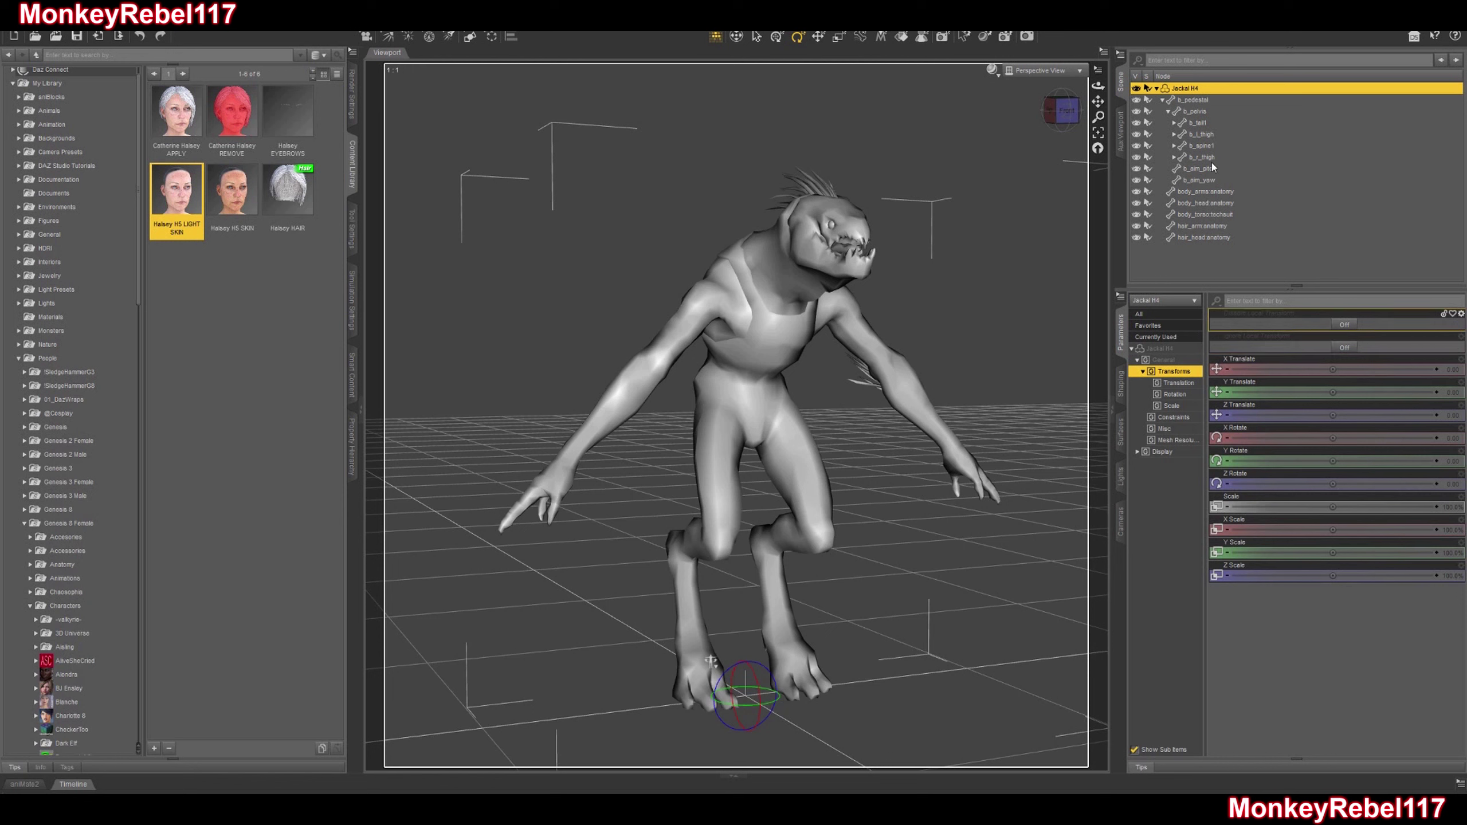
Test the transferred rig by rotating the b_spine1 bone, and undo the rotation.
{"action": "left_click", "coordinate": [1201, 145]}
{"action": "mouse_move", "coordinate": [739, 335]}
{"action": "left_mouse_down"}
{"action": "mouse_move", "coordinate": [774, 369]}
{"action": "mouse_move", "coordinate": [748, 326]}
{"action": "left_mouse_up"}
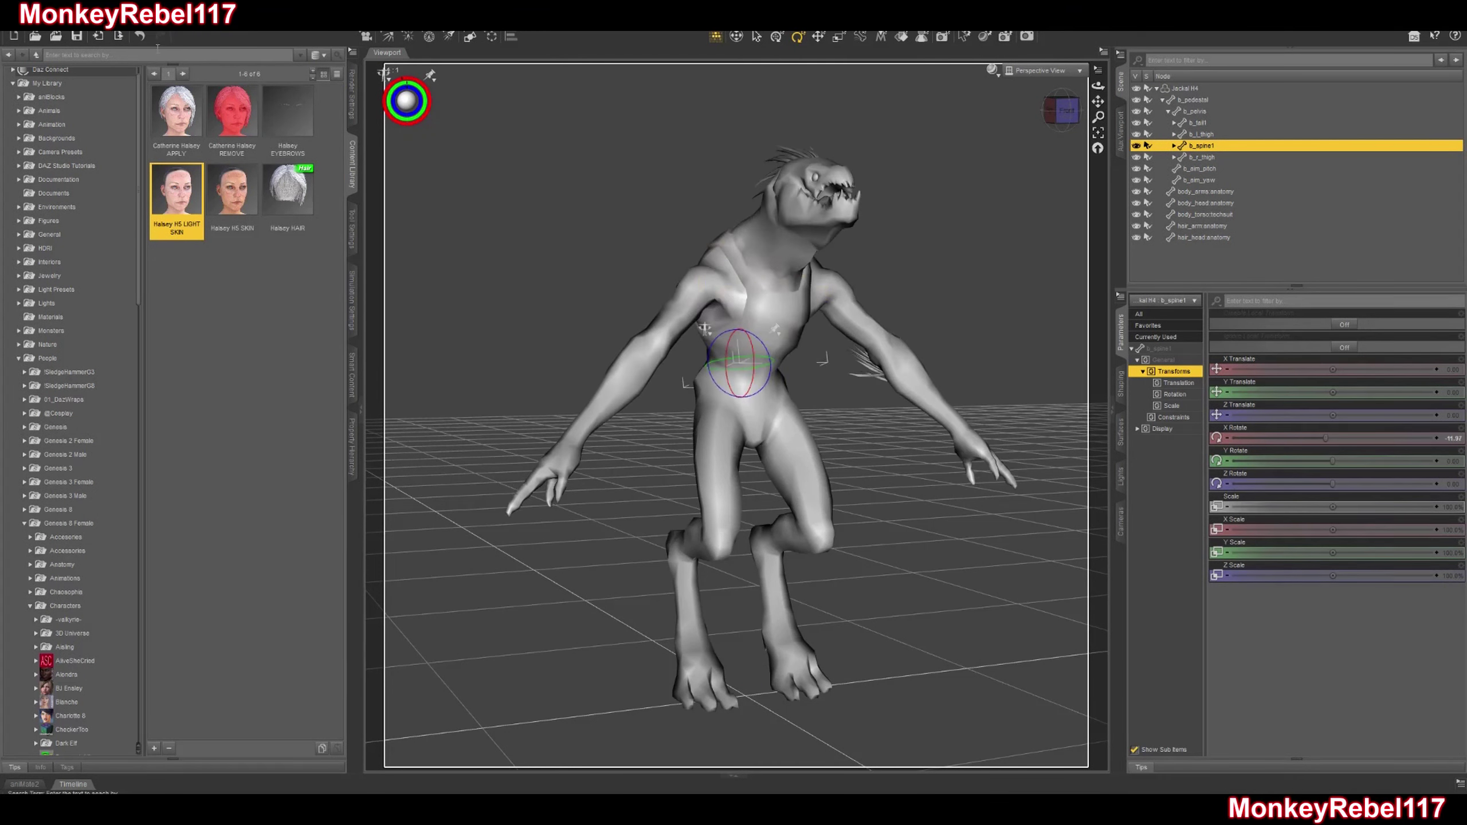
{"action": "left_click", "coordinate": [140, 37]}
Show the surfaces of the Jackal H4 figure and view the model from the front.
{"action": "left_click", "coordinate": [1121, 432]}
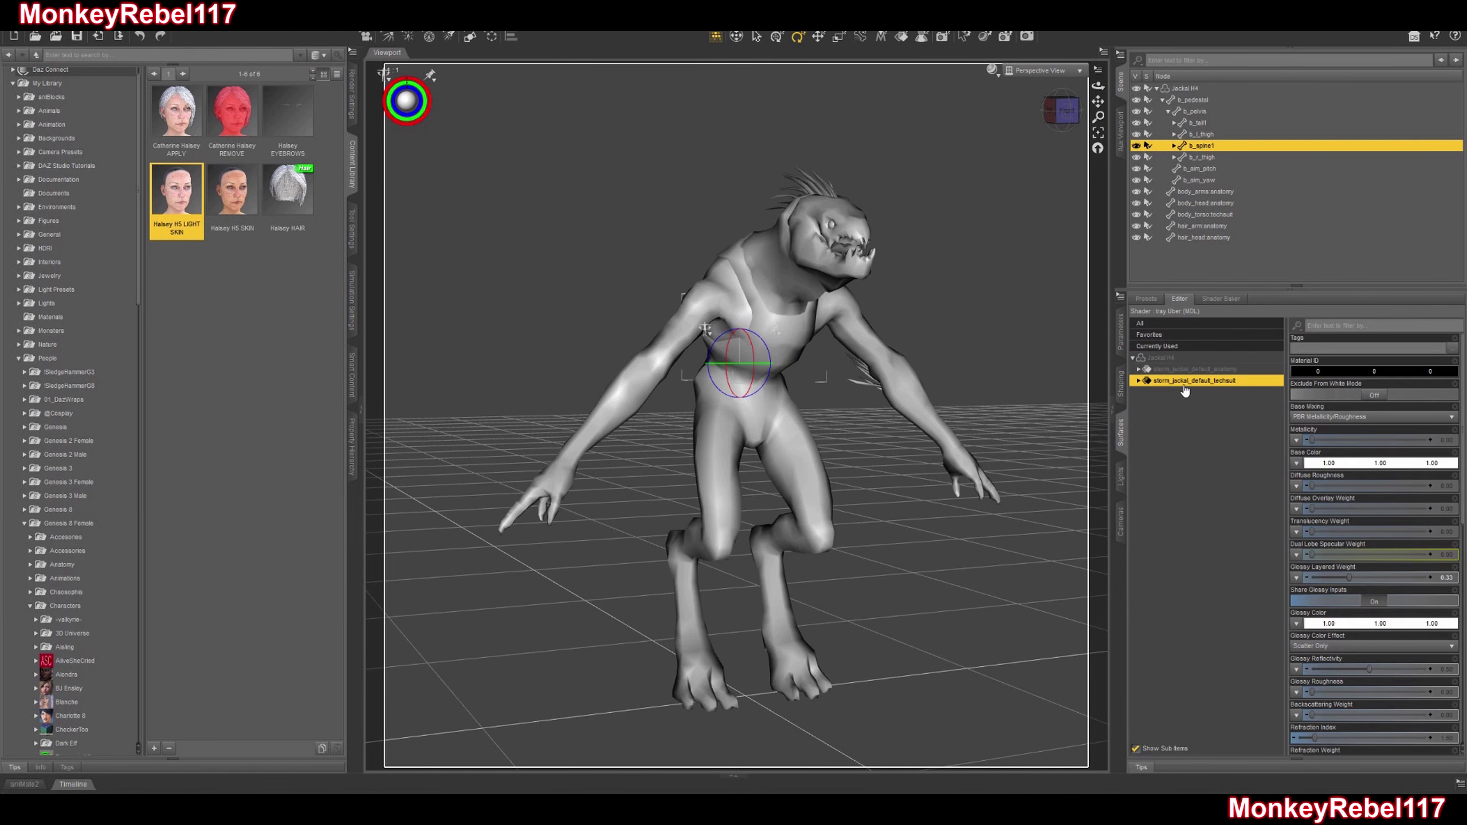
{"action": "left_click", "coordinate": [1184, 88]}
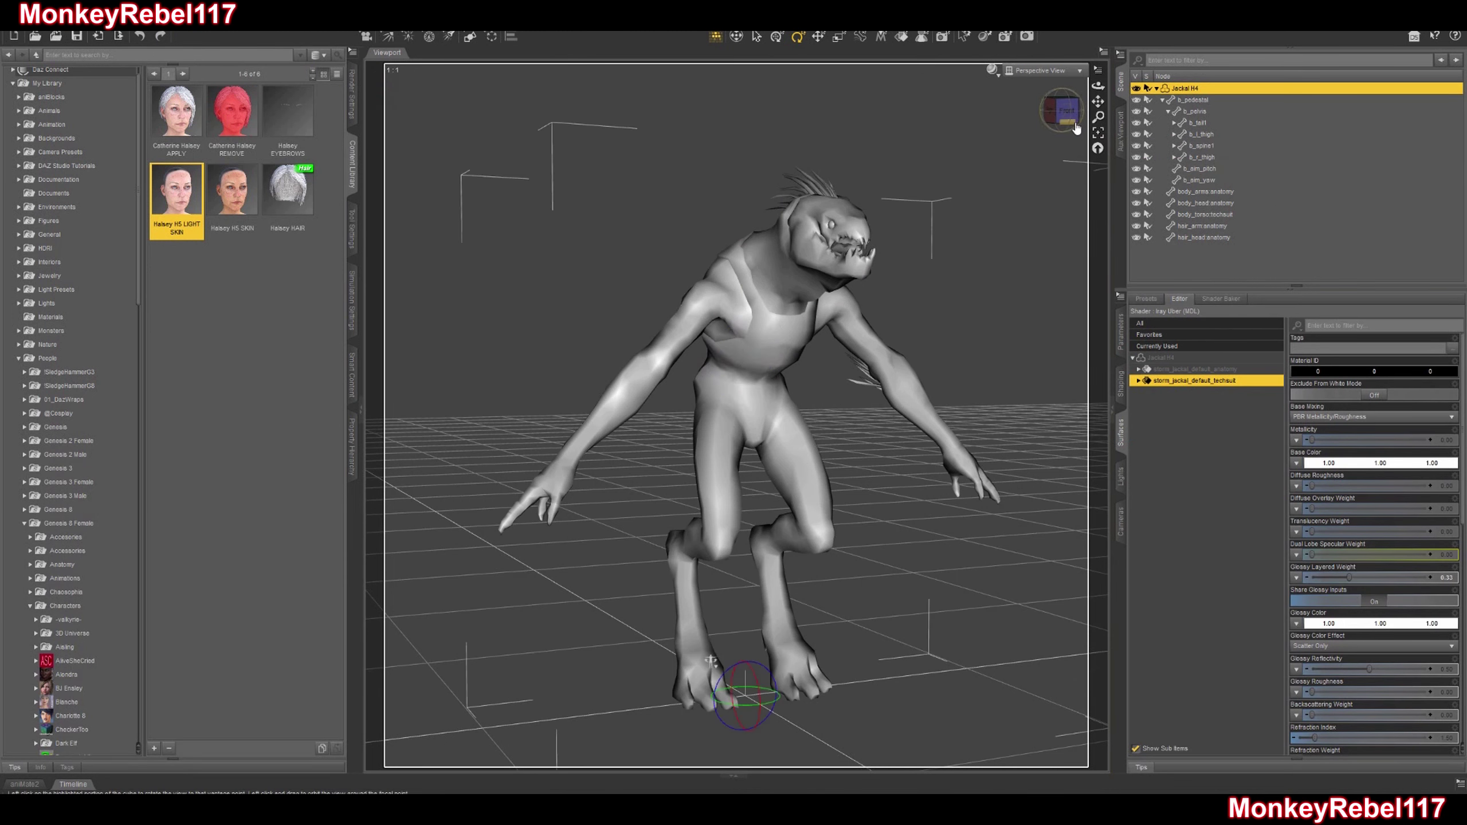
{"action": "left_click_drag", "start_coordinate": [1061, 112], "coordinate": [1054, 113]}
{"action": "left_click", "coordinate": [1057, 112]}
Test-rotate the b_r_upperarm_helper_mult1 bone and undo the rotation.
{"action": "left_click", "coordinate": [680, 327]}
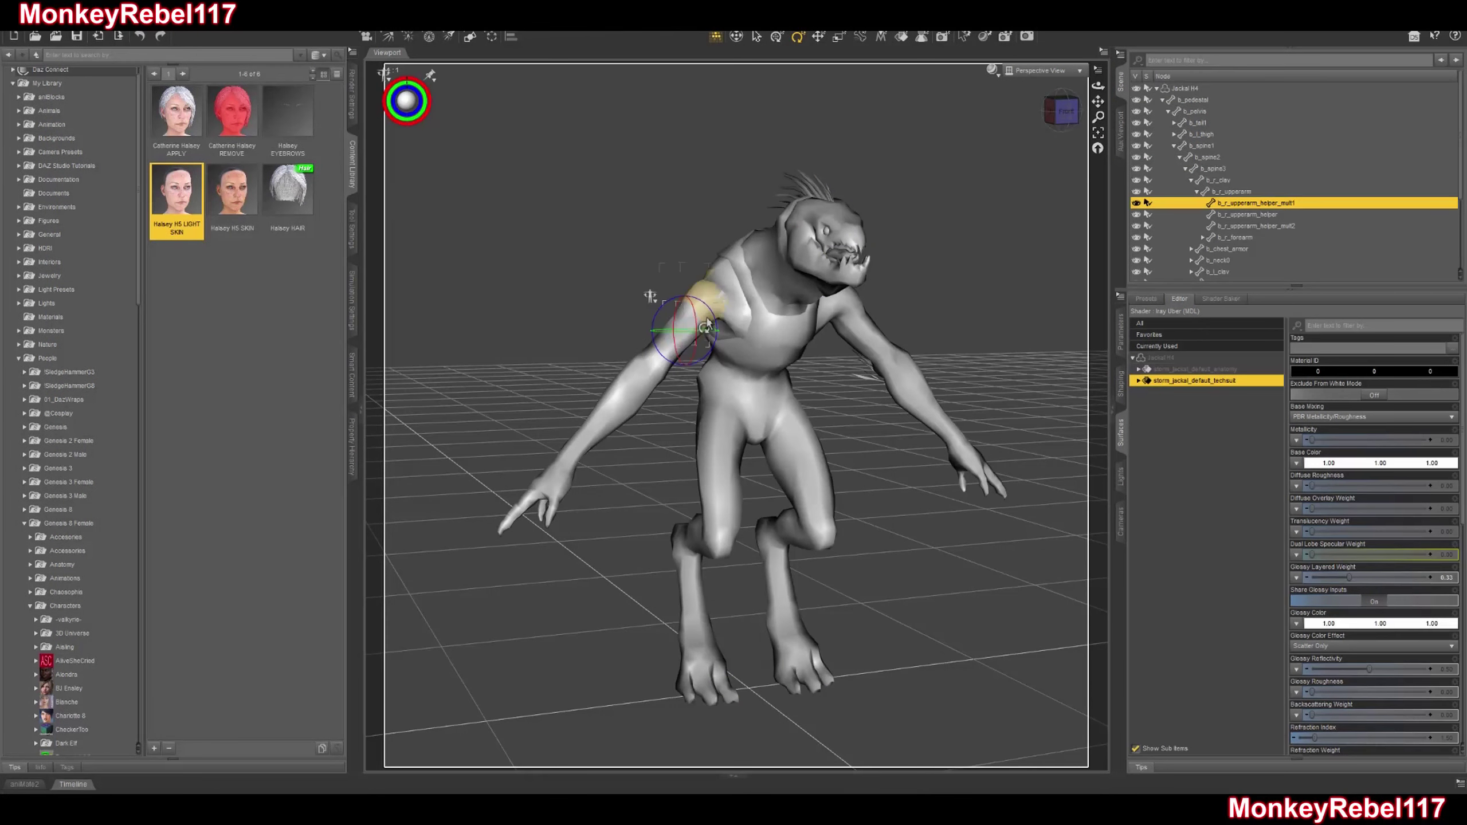
{"action": "left_click_drag", "start_coordinate": [714, 328], "coordinate": [758, 338]}
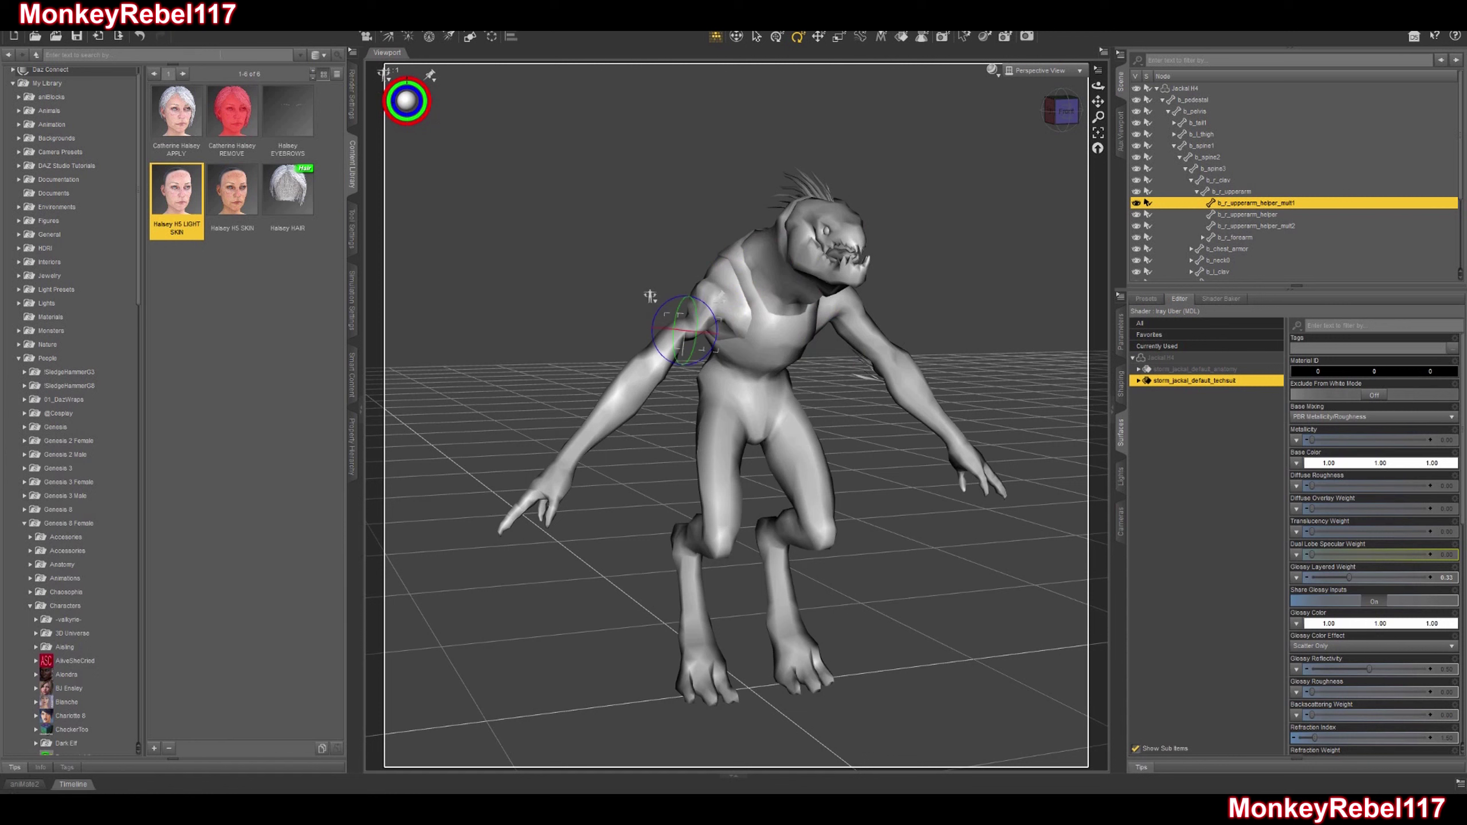
{"action": "left_click", "coordinate": [135, 38]}
Try rotating the b_r_upperarm bone to test the arm's deformation, undoing the test pose.
{"action": "left_click", "coordinate": [1230, 193]}
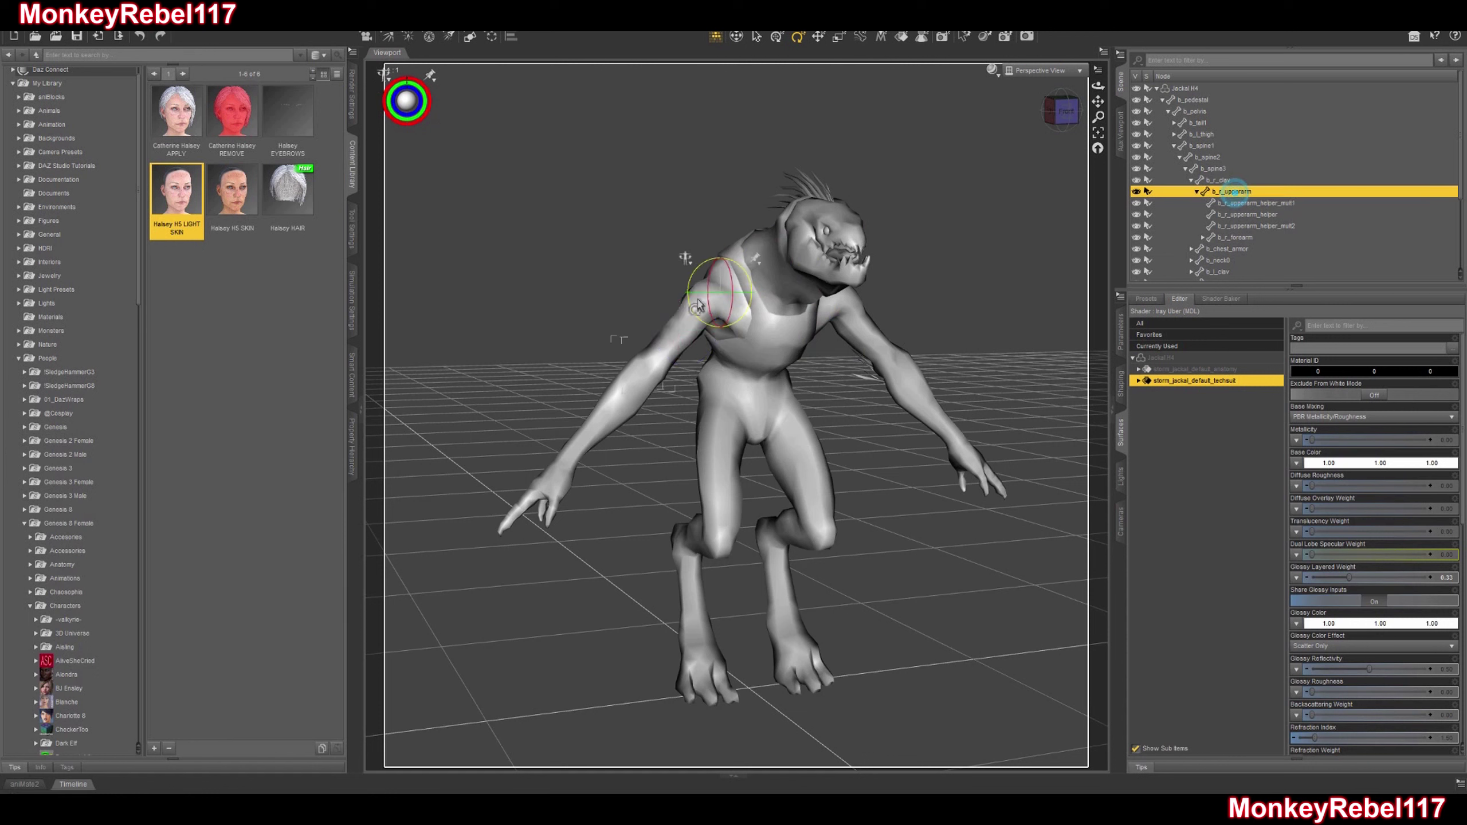
{"action": "key", "text": "ctrl+z"}
{"action": "key", "text": "ctrl+z"}
{"action": "key", "text": "ctrl+y"}
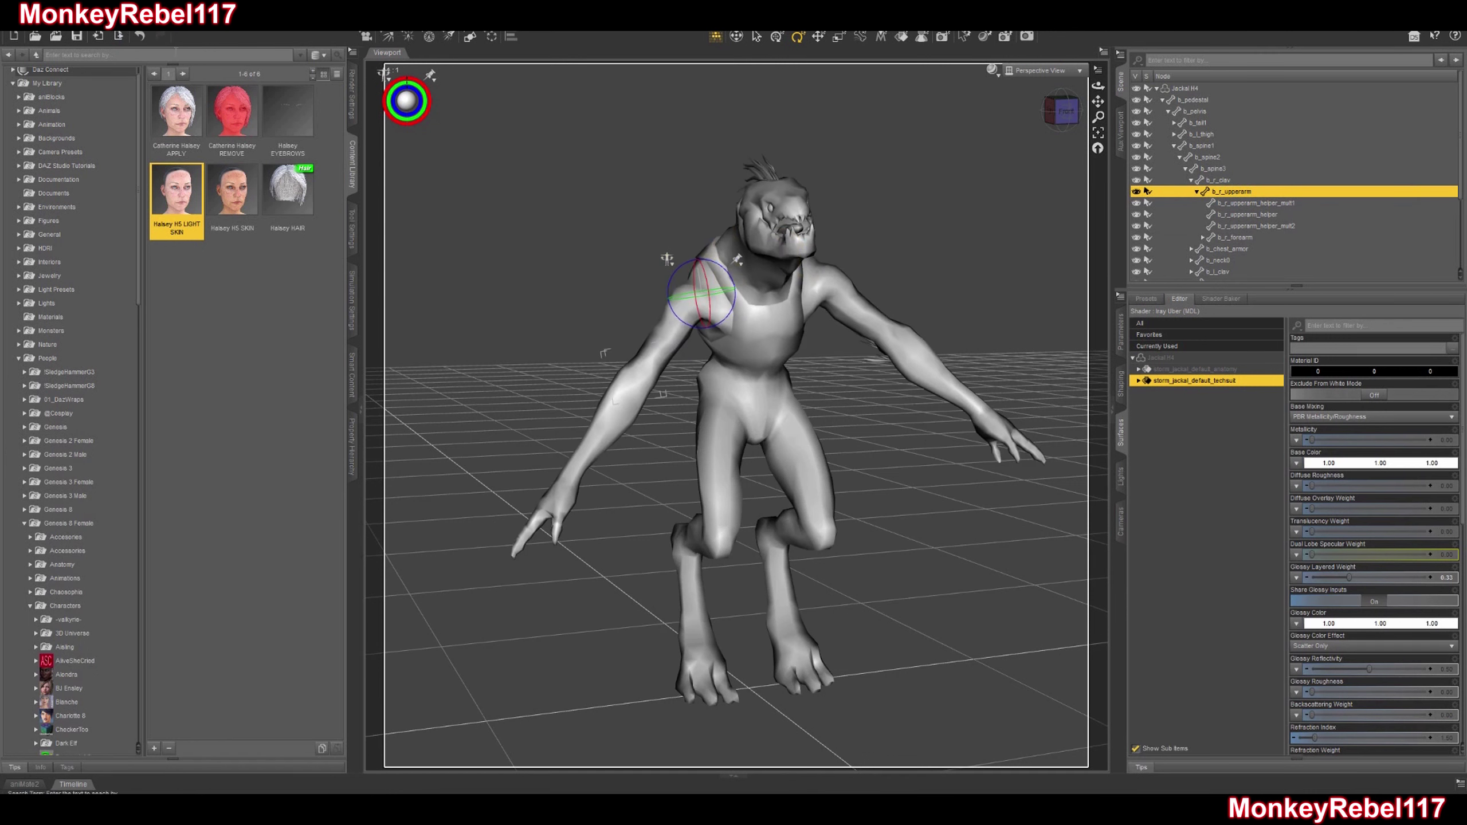
{"action": "key", "text": "ctrl+y"}
{"action": "left_click_drag", "start_coordinate": [743, 271], "coordinate": [725, 281]}
{"action": "left_click", "coordinate": [139, 38]}
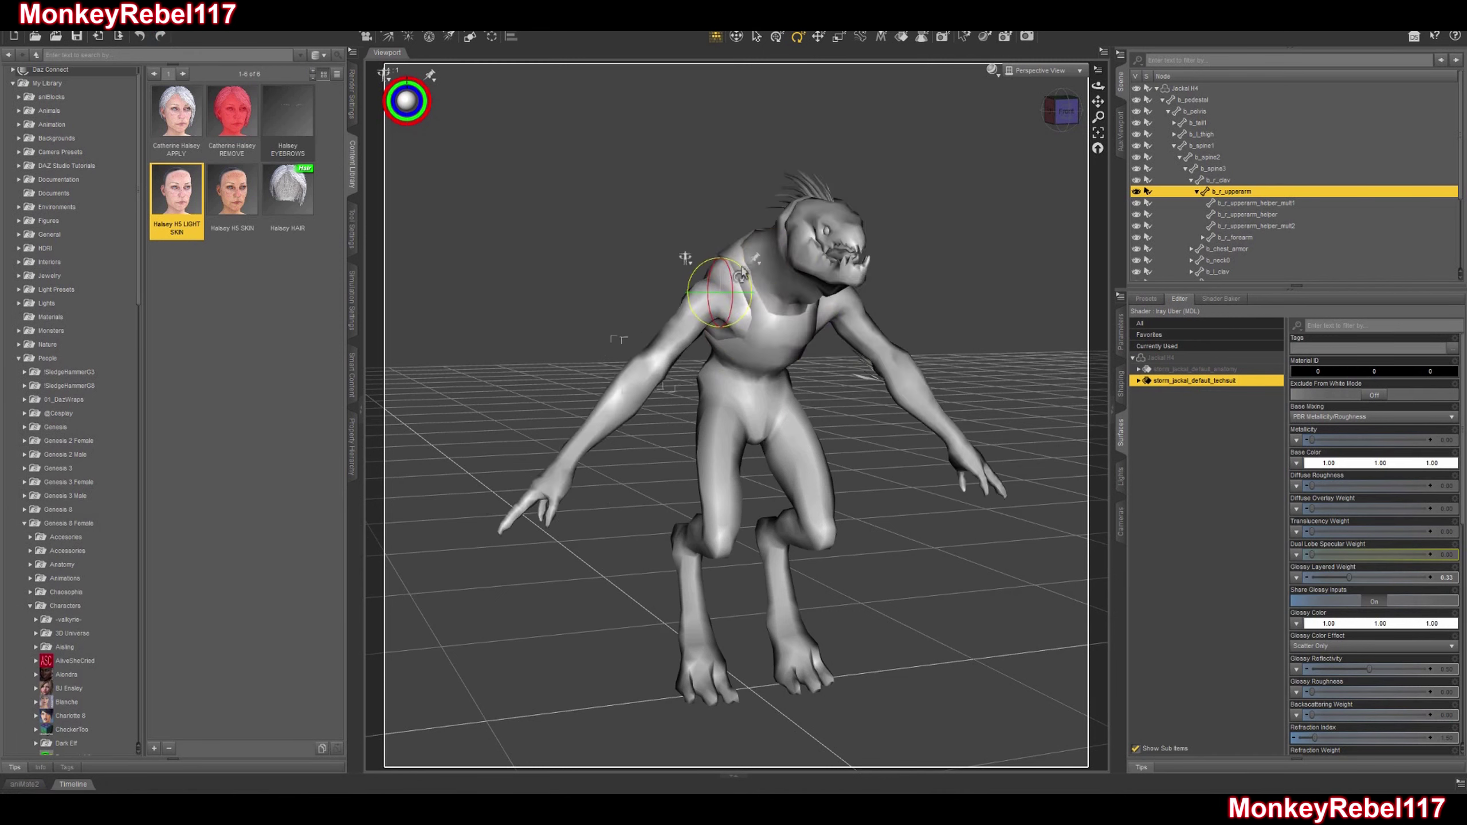
{"action": "left_click_drag", "start_coordinate": [744, 272], "coordinate": [747, 275]}
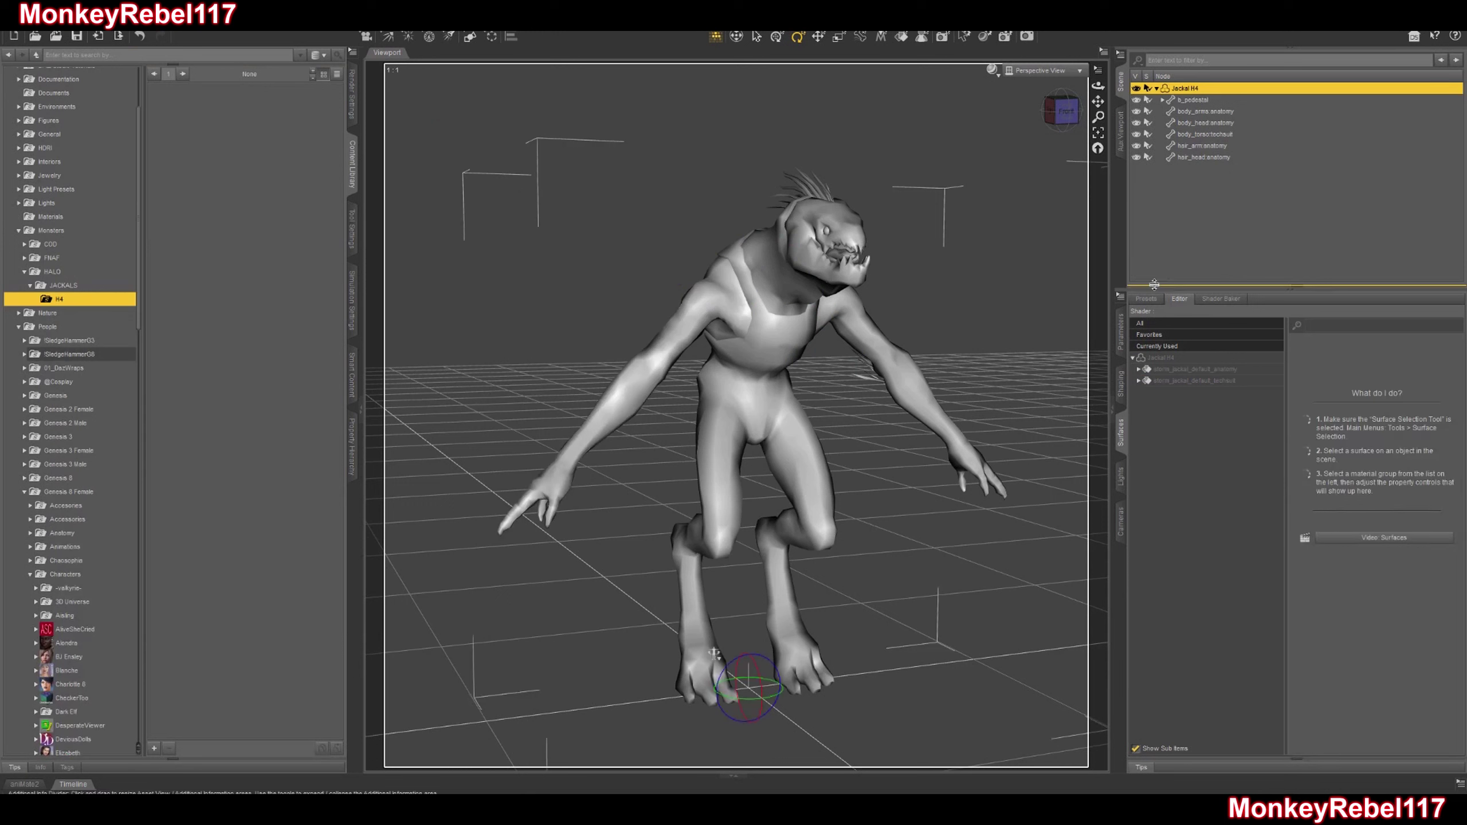
Review the storm_jackal_default_anatomy and storm_jackal_default_techsuit surfaces of Jackal H4.
{"action": "left_click", "coordinate": [1212, 369]}
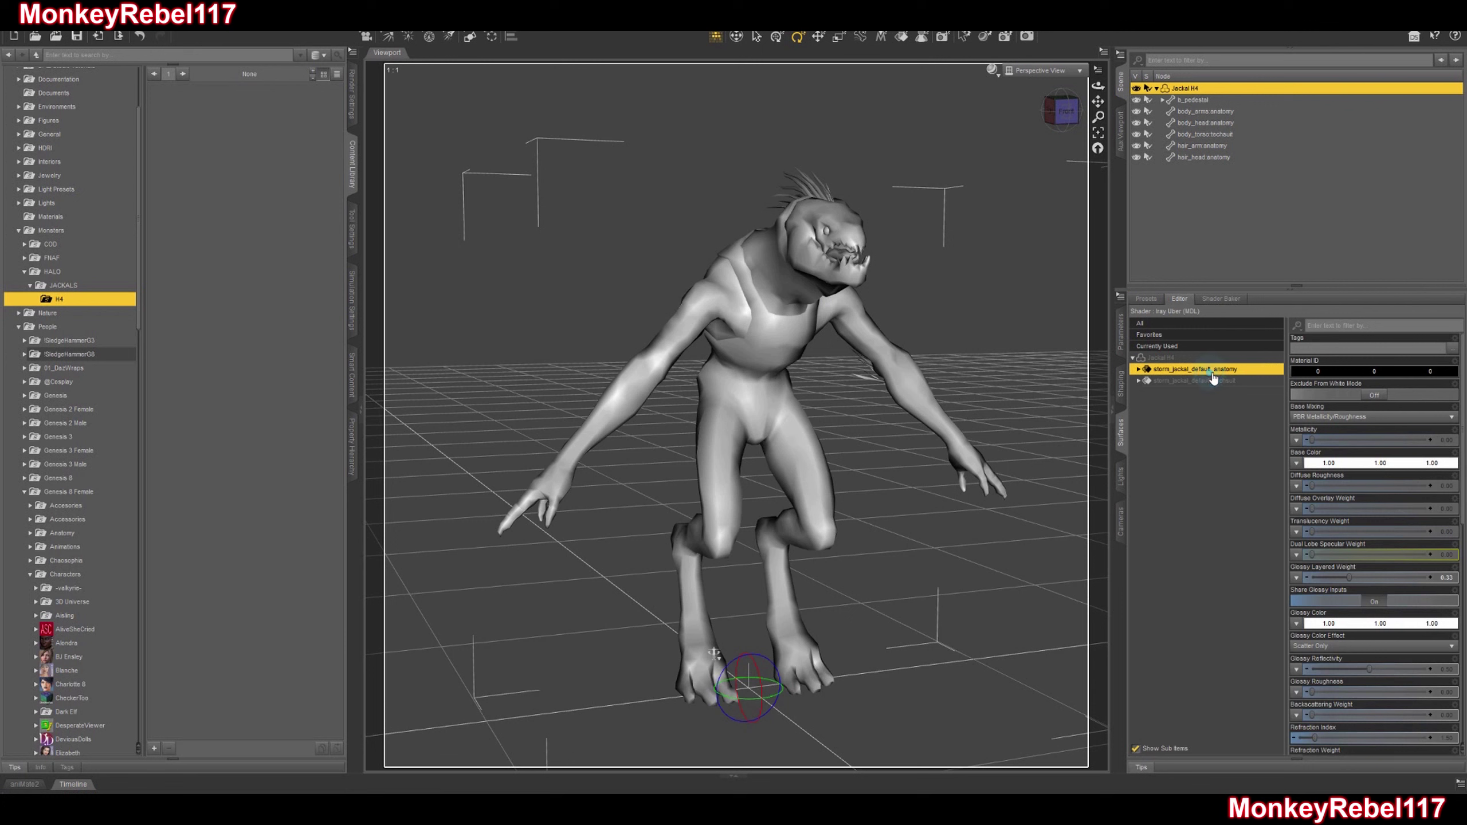
{"action": "left_click", "coordinate": [1211, 381]}
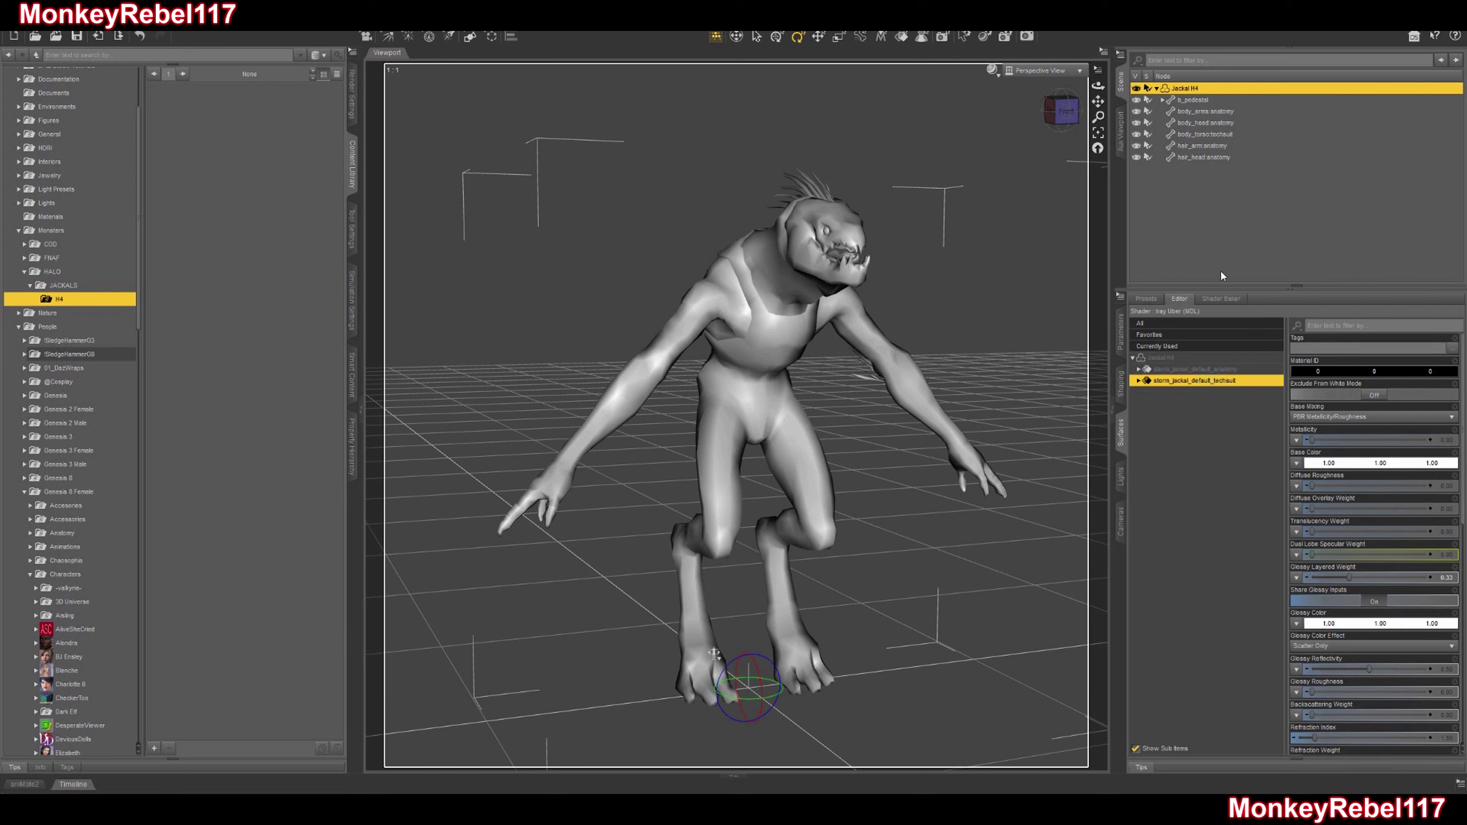
{"action": "left_click", "coordinate": [1189, 370]}
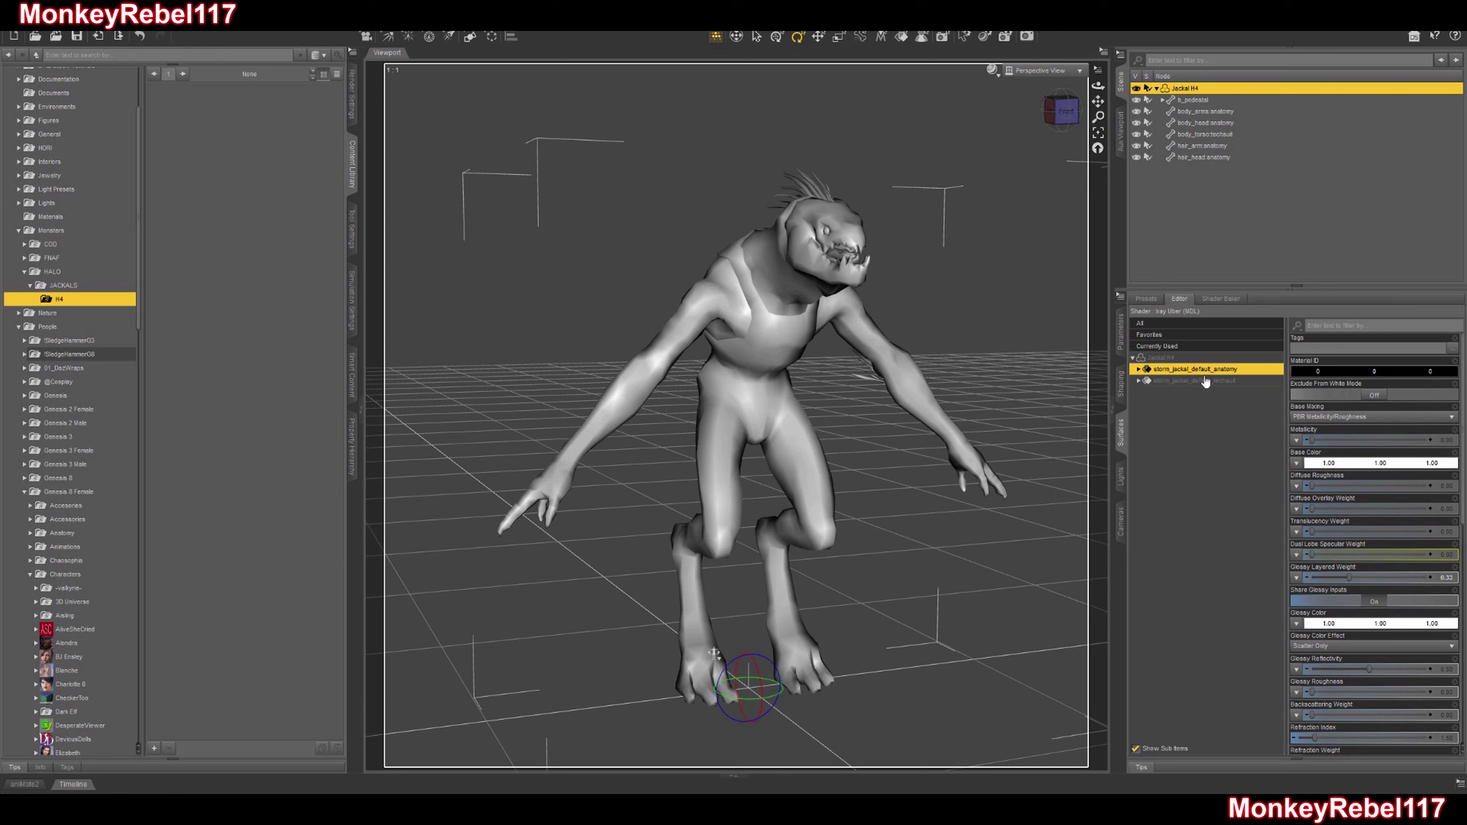
{"action": "left_click", "coordinate": [1202, 371]}
Activate the Geometry Editor, collapse the face groups, select the anatomy surface group, and widen the group name column.
{"action": "left_click", "coordinate": [352, 228]}
{"action": "left_click", "coordinate": [44, 54]}
{"action": "left_click", "coordinate": [109, 169]}
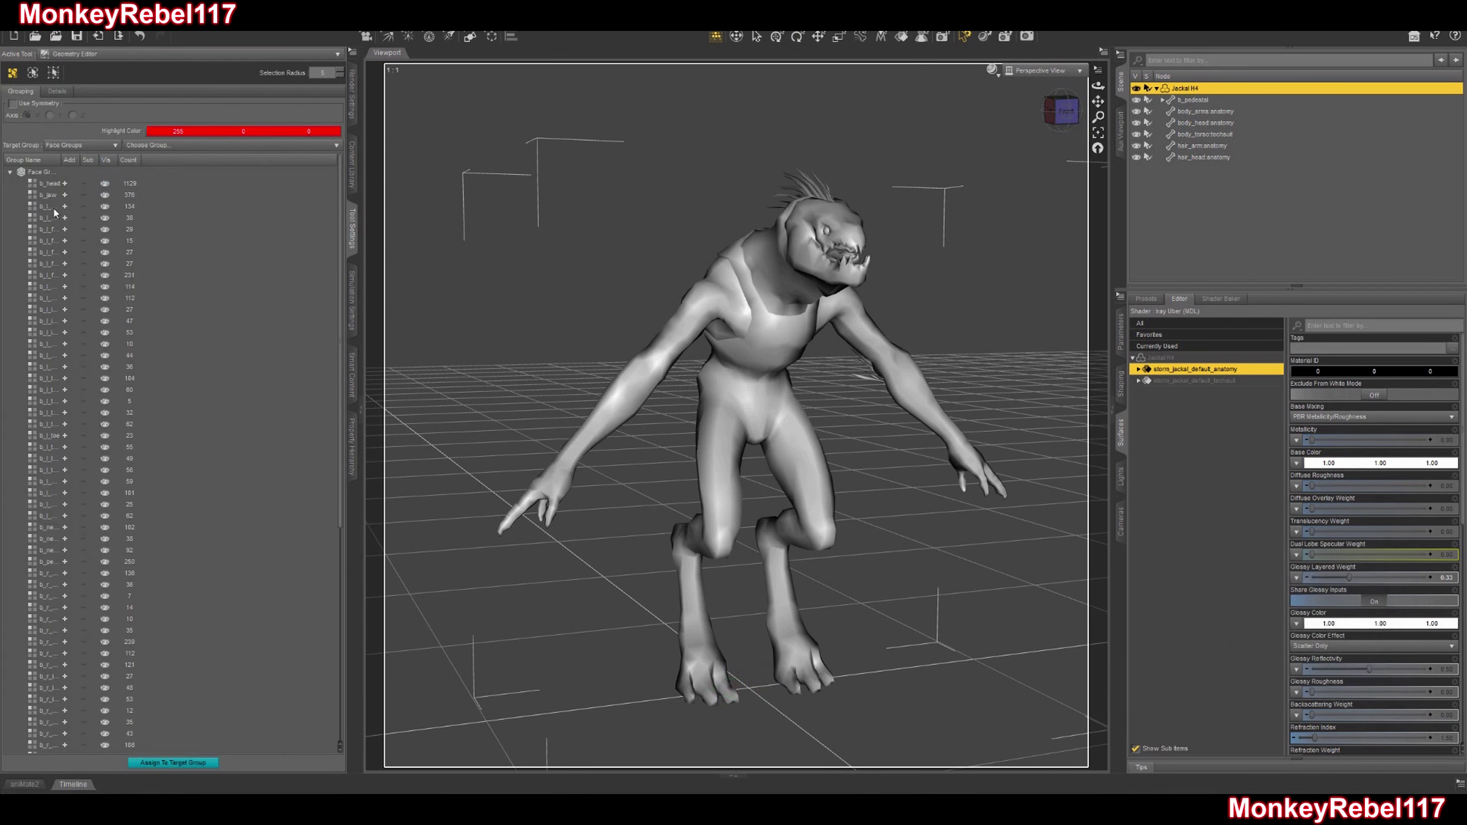
{"action": "left_click", "coordinate": [11, 172]}
{"action": "left_click", "coordinate": [49, 196]}
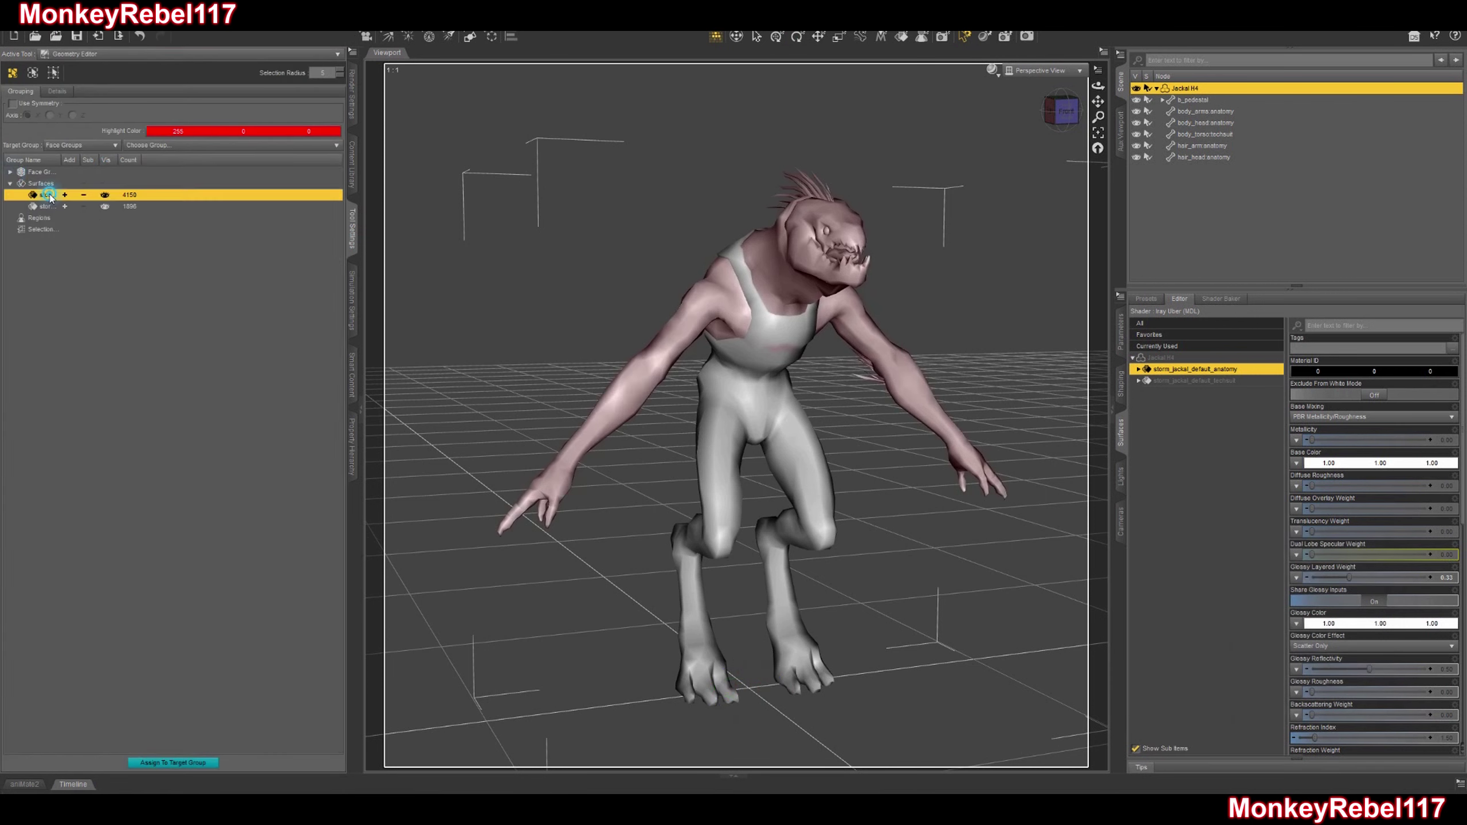
{"action": "left_click_drag", "start_coordinate": [60, 160], "coordinate": [173, 159]}
Rename the figure's two surface groups as Anatomy and Techsuit.
{"action": "double_click", "coordinate": [106, 195]}
{"action": "left_click_drag", "start_coordinate": [106, 197], "coordinate": [12, 198]}
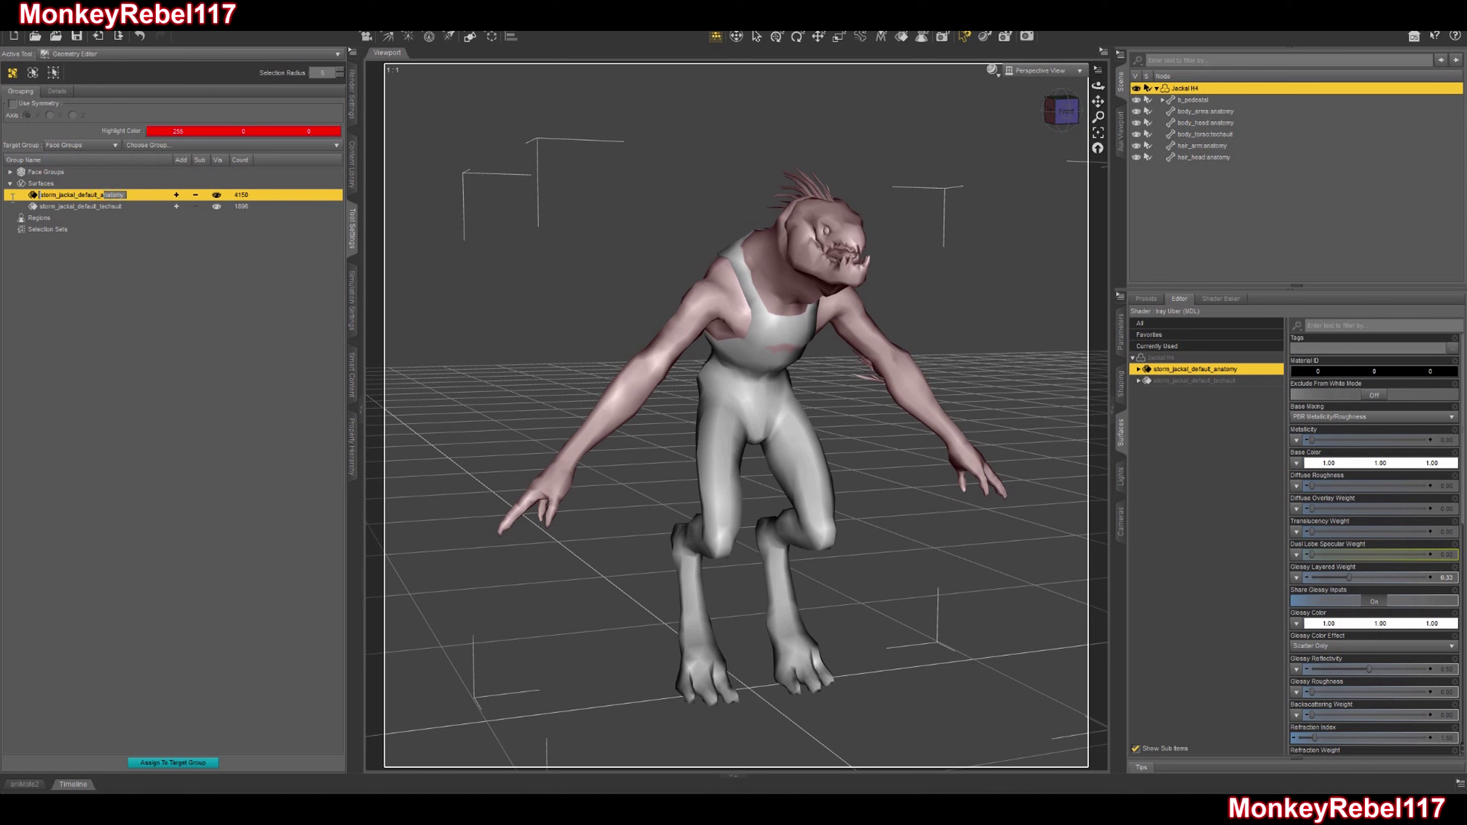
{"action": "type", "text": "A"}
{"action": "double_click", "coordinate": [65, 207]}
{"action": "left_click_drag", "start_coordinate": [102, 208], "coordinate": [125, 206]}
{"action": "type", "text": "T"}
{"action": "left_click", "coordinate": [125, 284]}
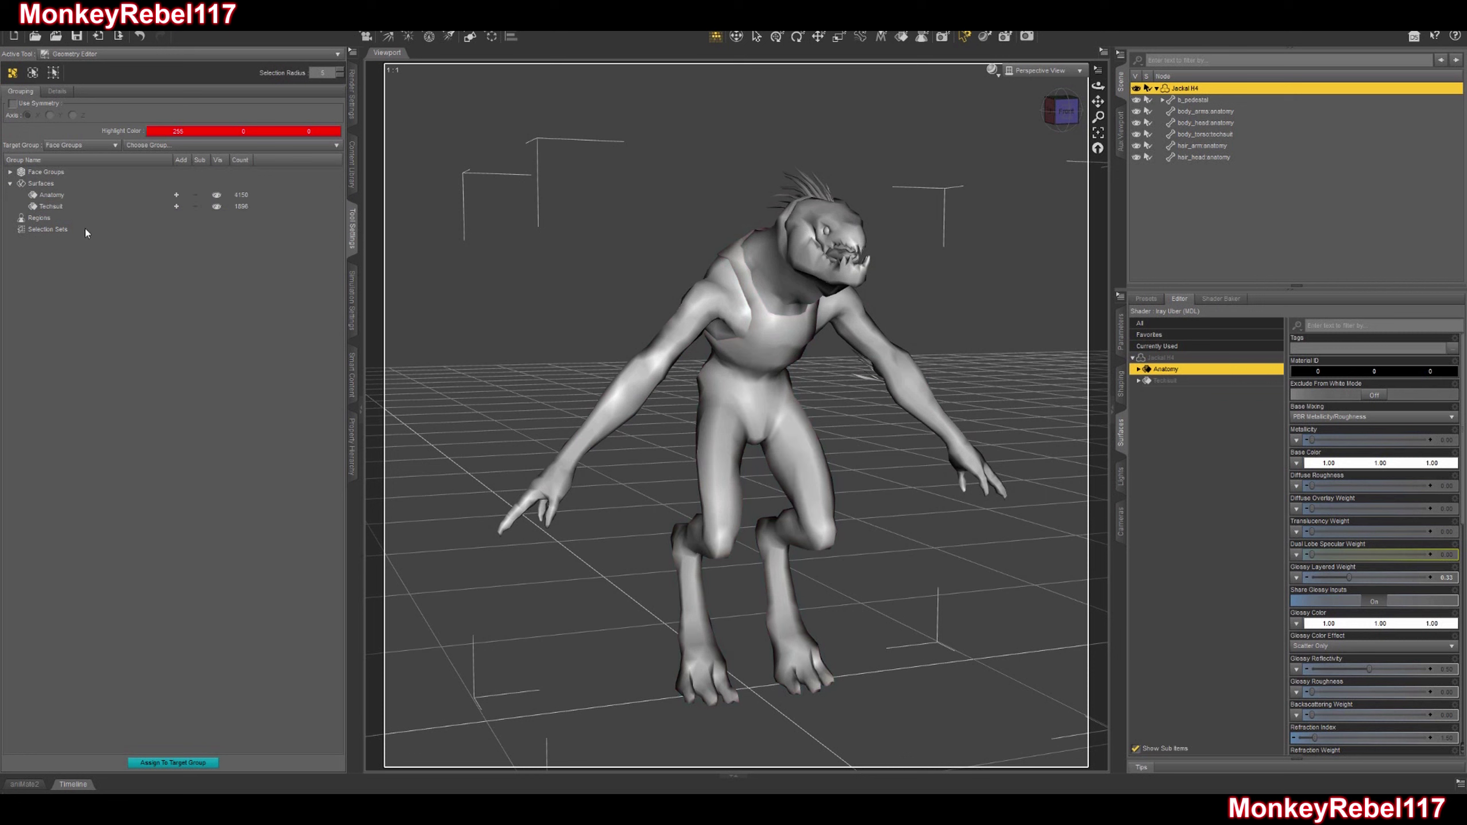
Assign Anatomy HD.png from the Halo > JACKALS > H4 > Anatomy texture folder as the Anatomy surface's Base Color map.
{"action": "left_click", "coordinate": [1172, 382]}
{"action": "left_click", "coordinate": [1173, 370]}
{"action": "left_click", "coordinate": [1177, 380]}
{"action": "left_click", "coordinate": [1172, 369]}
{"action": "left_click", "coordinate": [1296, 463]}
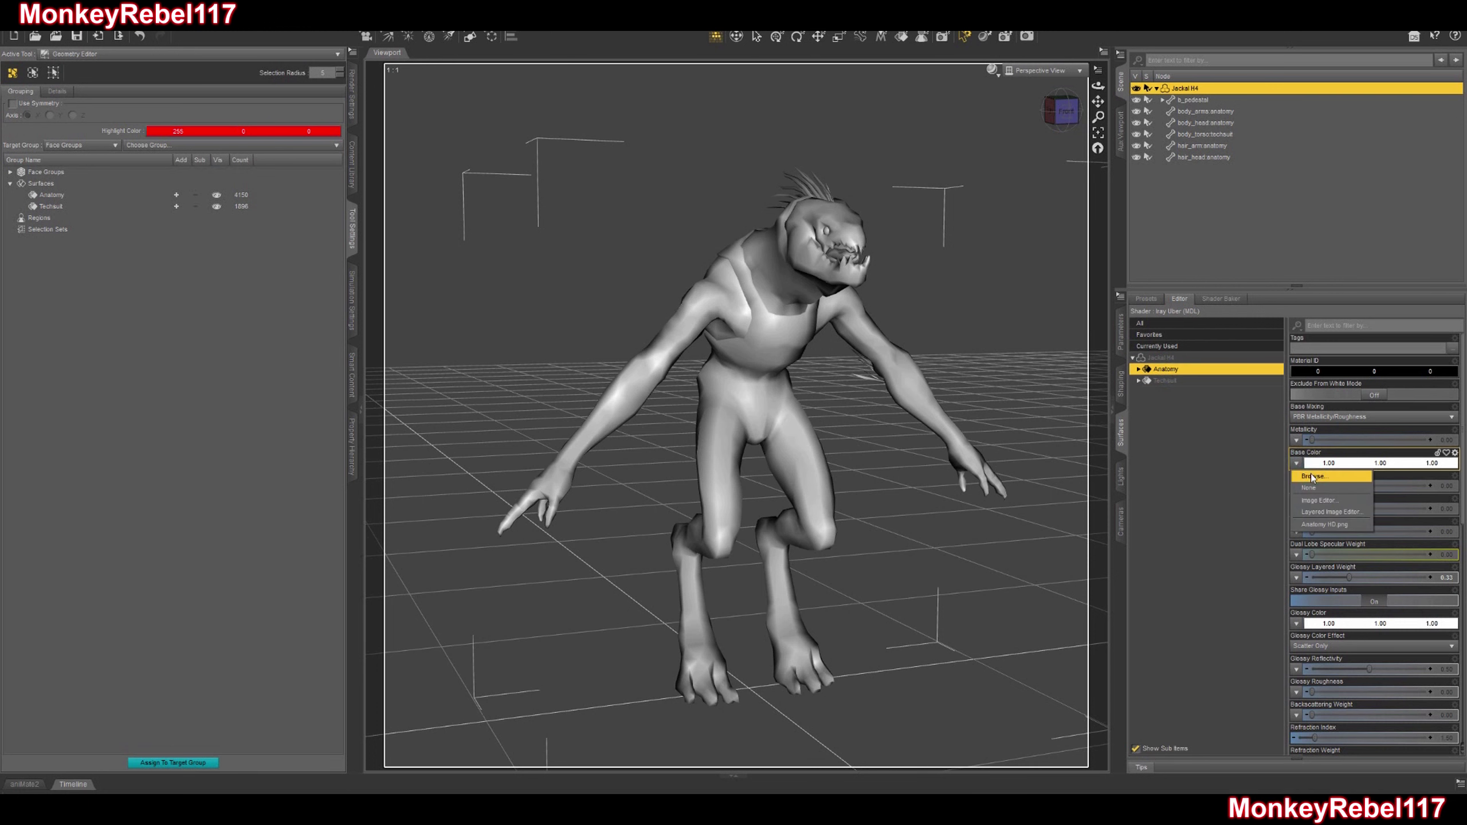
{"action": "left_click", "coordinate": [1314, 480]}
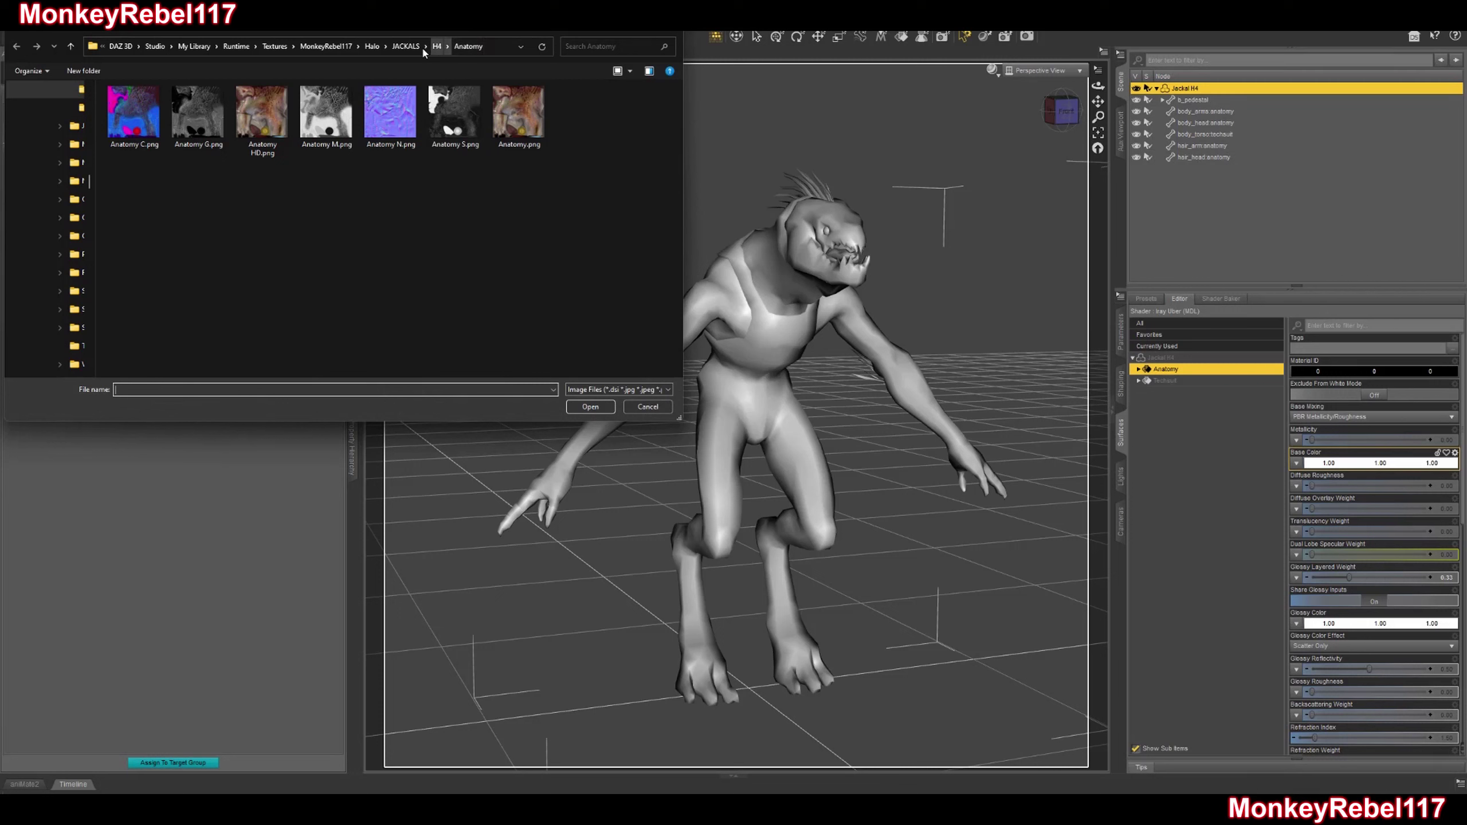
{"action": "left_click", "coordinate": [343, 51]}
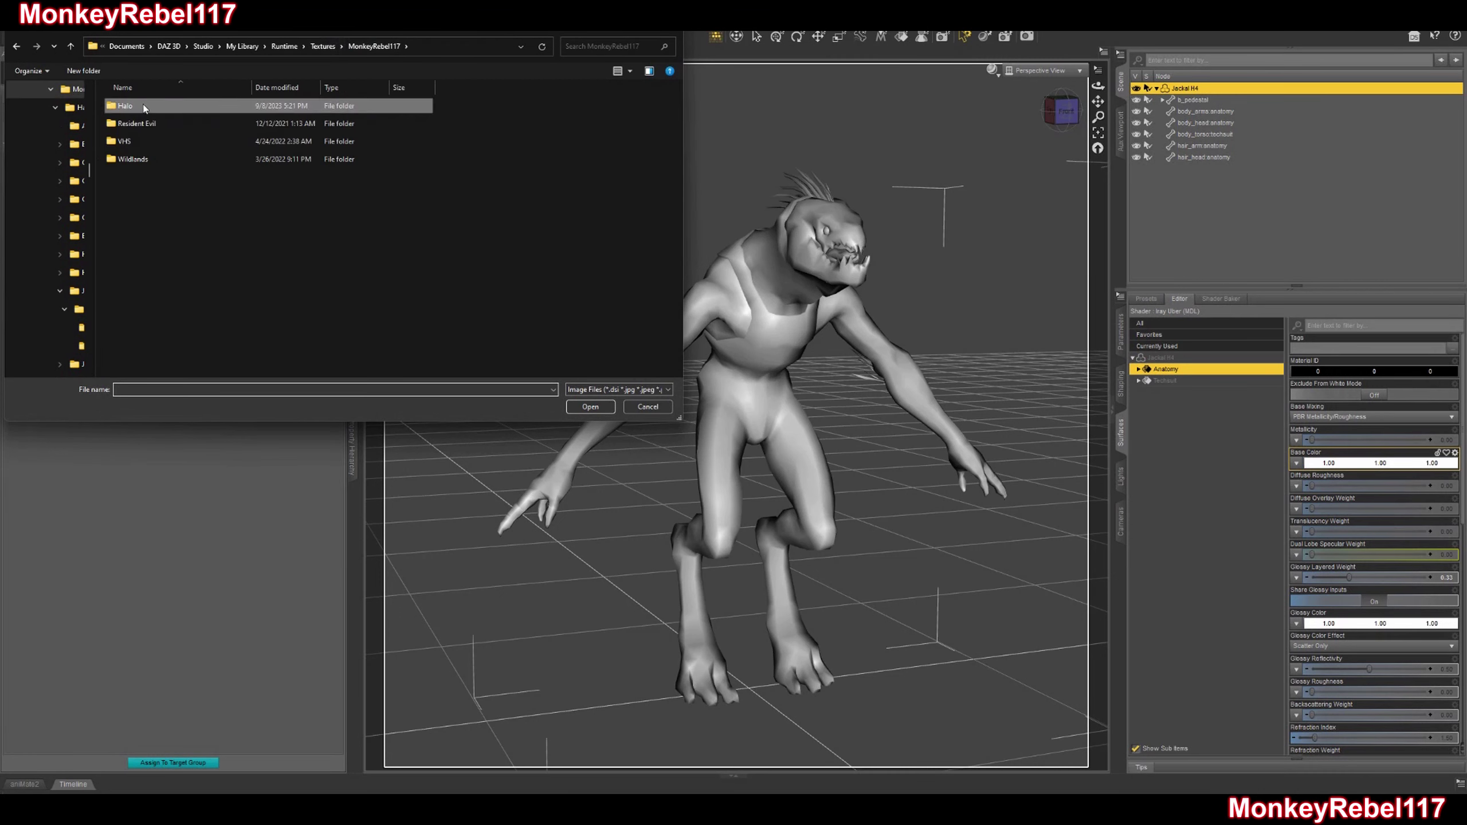
{"action": "double_click", "coordinate": [125, 106]}
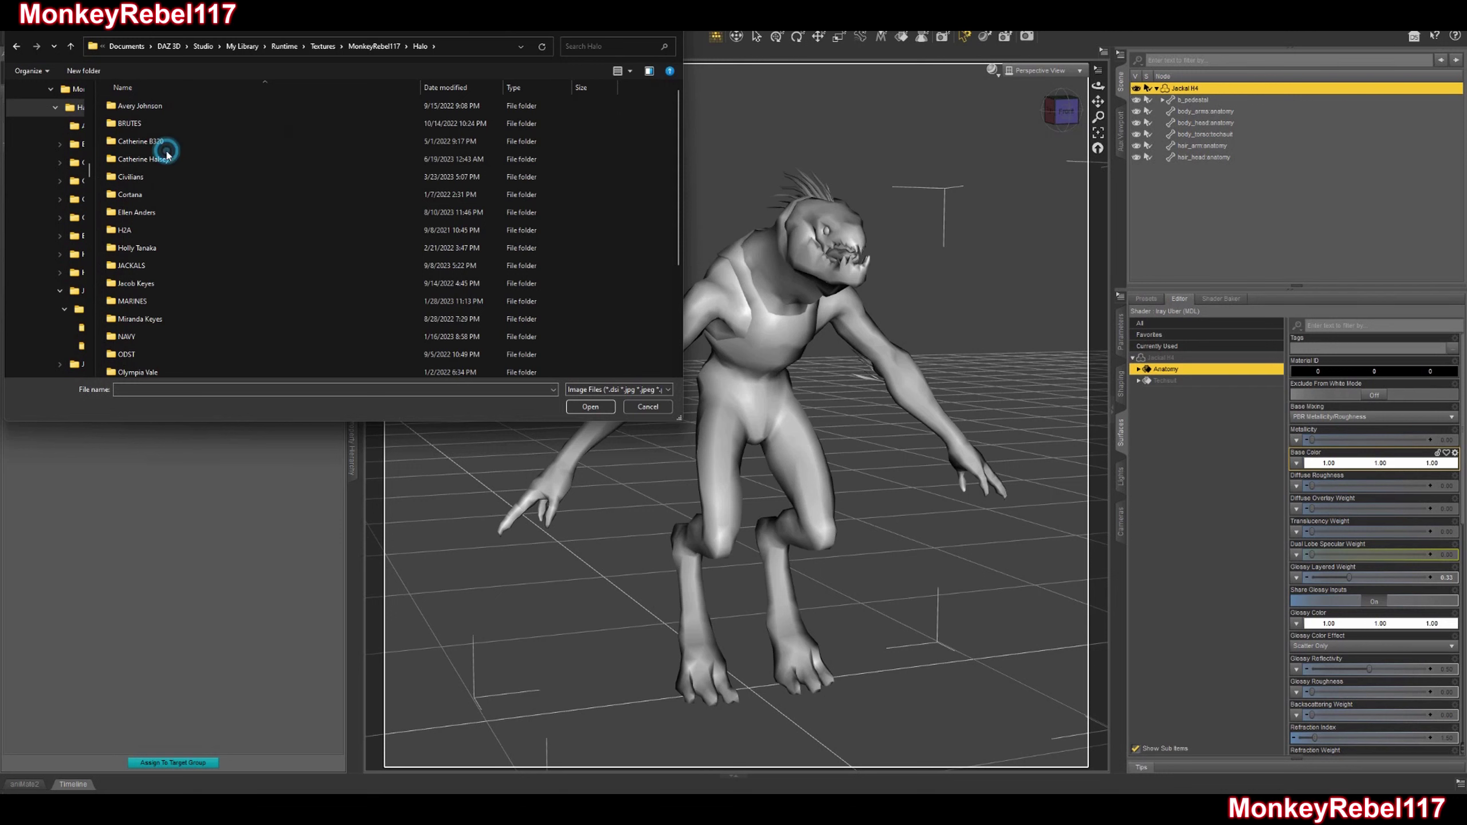
{"action": "double_click", "coordinate": [150, 269]}
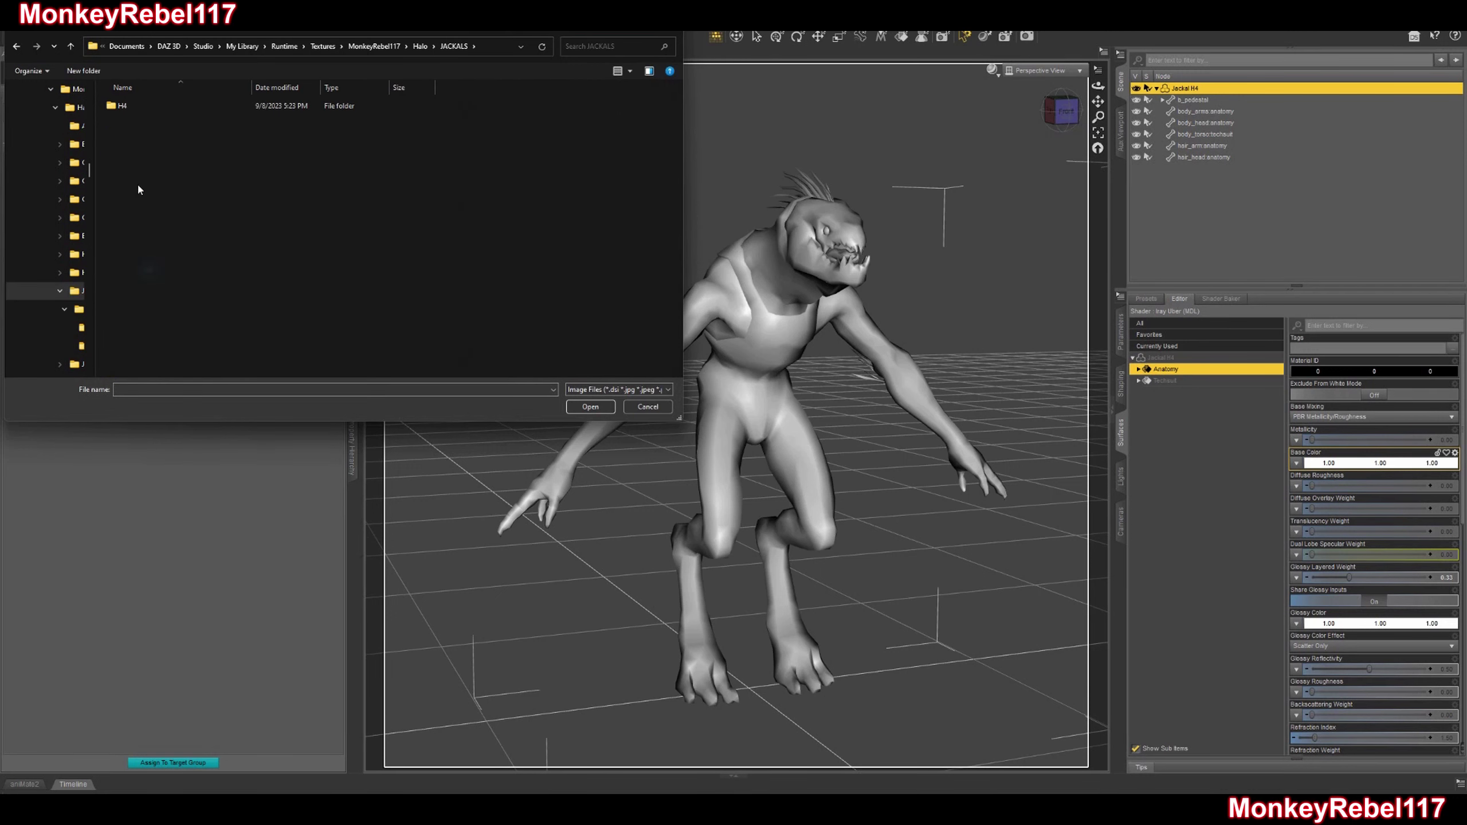
{"action": "double_click", "coordinate": [131, 106]}
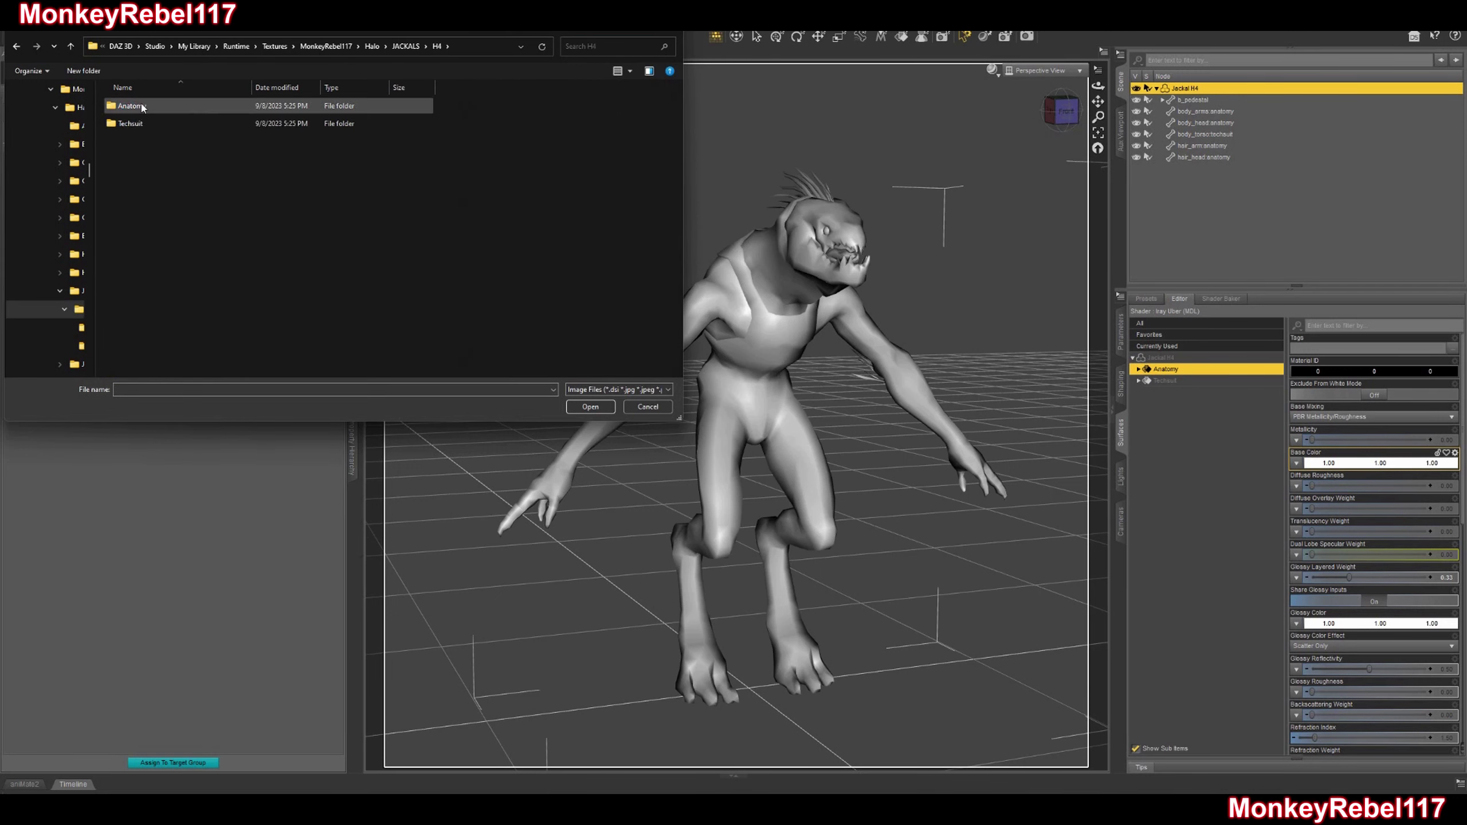
{"action": "double_click", "coordinate": [131, 106]}
{"action": "left_click", "coordinate": [274, 134]}
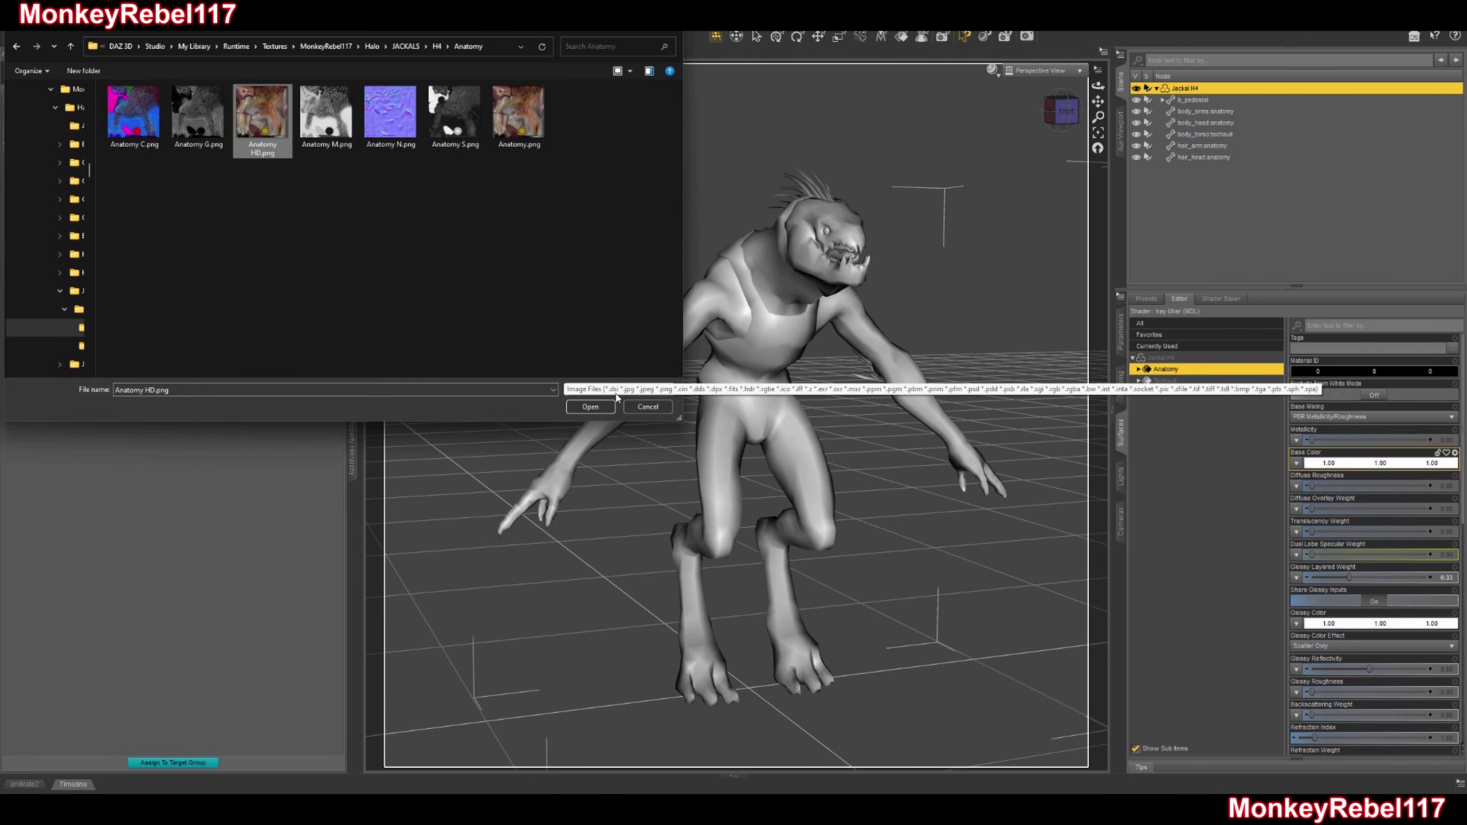
{"action": "left_click", "coordinate": [601, 407]}
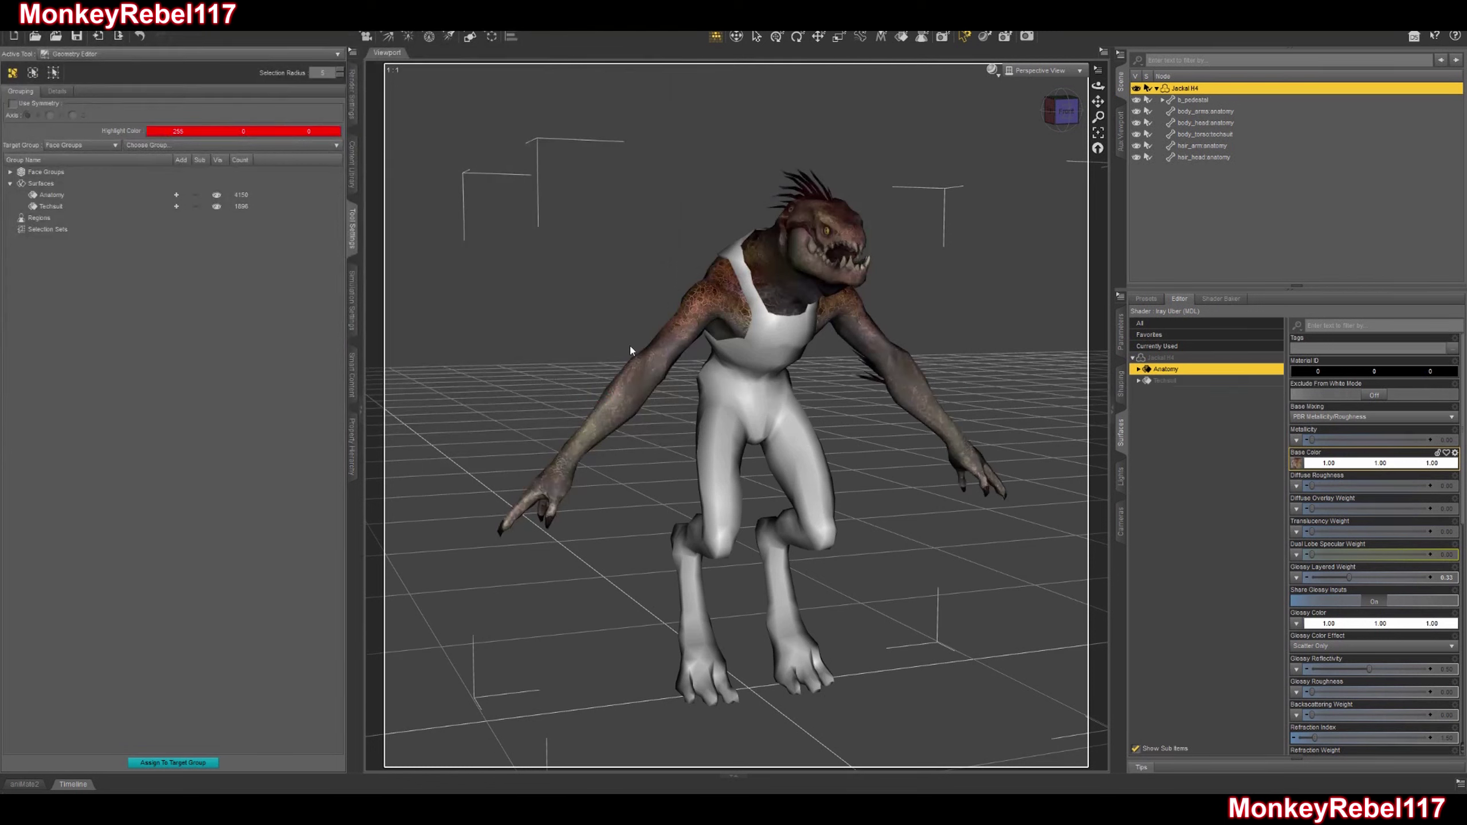
Assign Anatomy G.png as the Anatomy surface's Glossy Color map and set its Glossy Roughness to 0.5.
{"action": "scroll", "coordinate": [1374, 543], "scroll_direction": "down", "scroll_amount": 2}
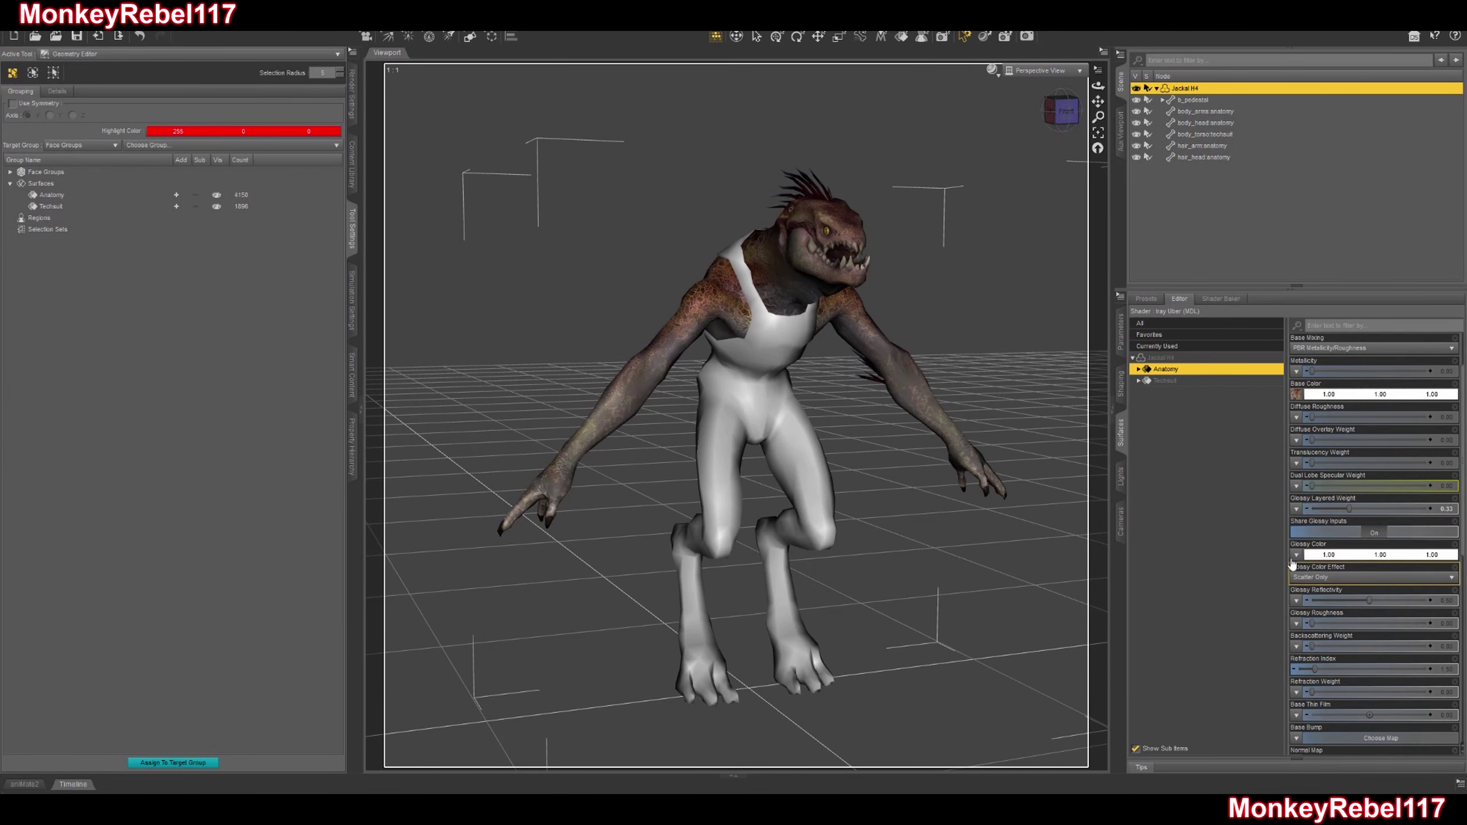
{"action": "left_click", "coordinate": [1297, 556]}
{"action": "left_click", "coordinate": [1313, 568]}
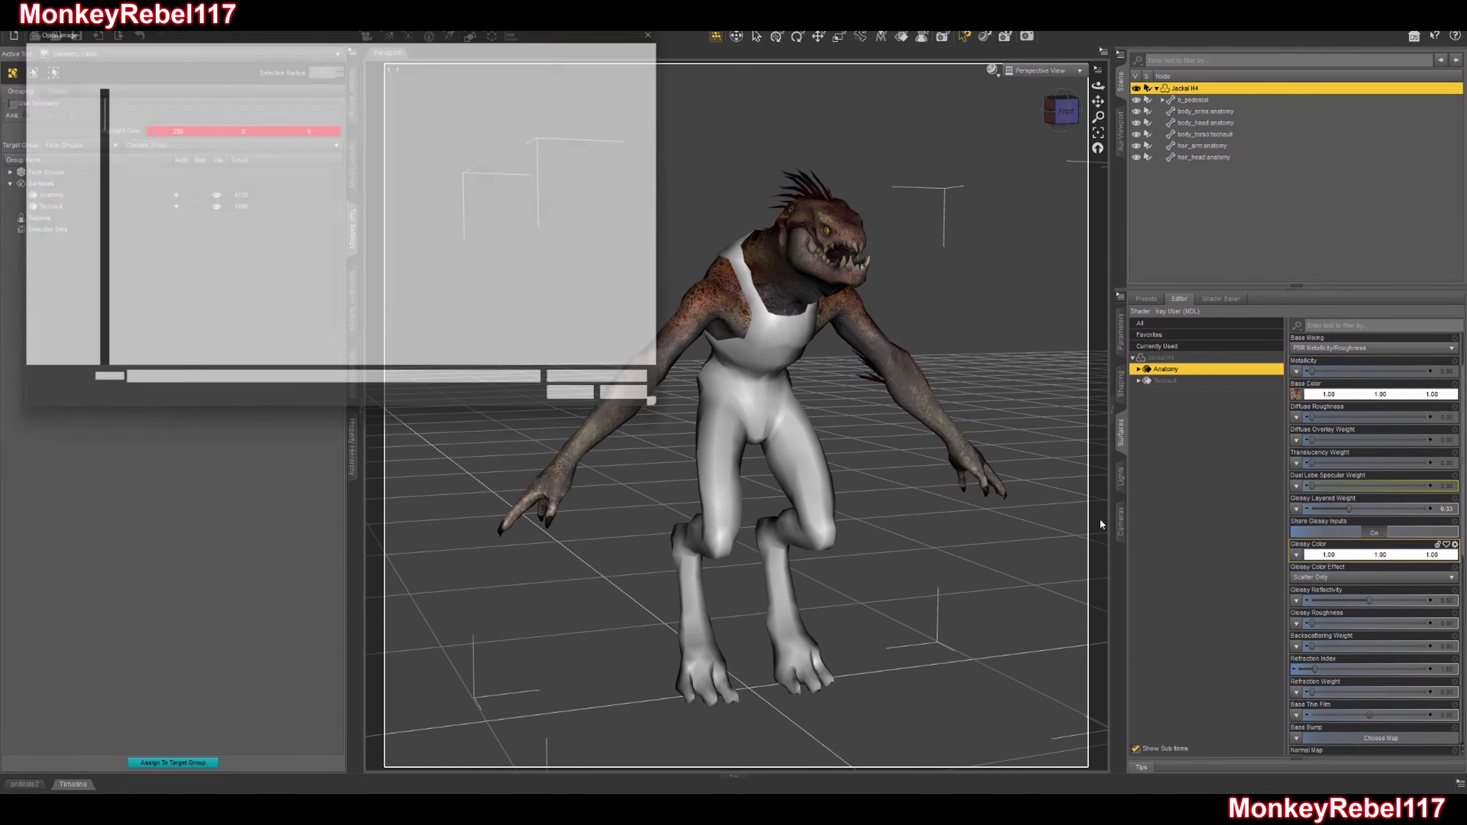
{"action": "left_click", "coordinate": [199, 115]}
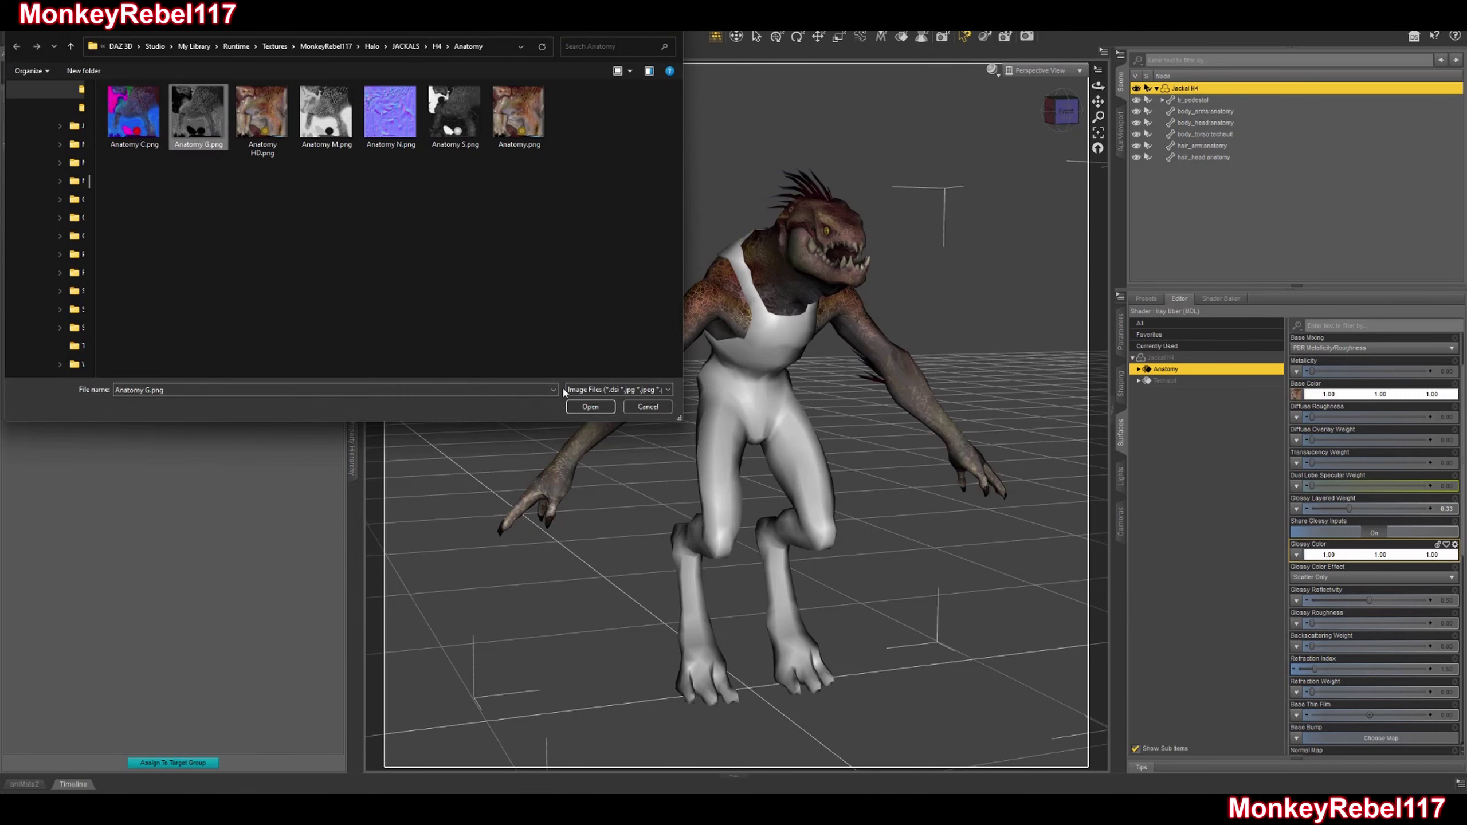
{"action": "left_click", "coordinate": [589, 407]}
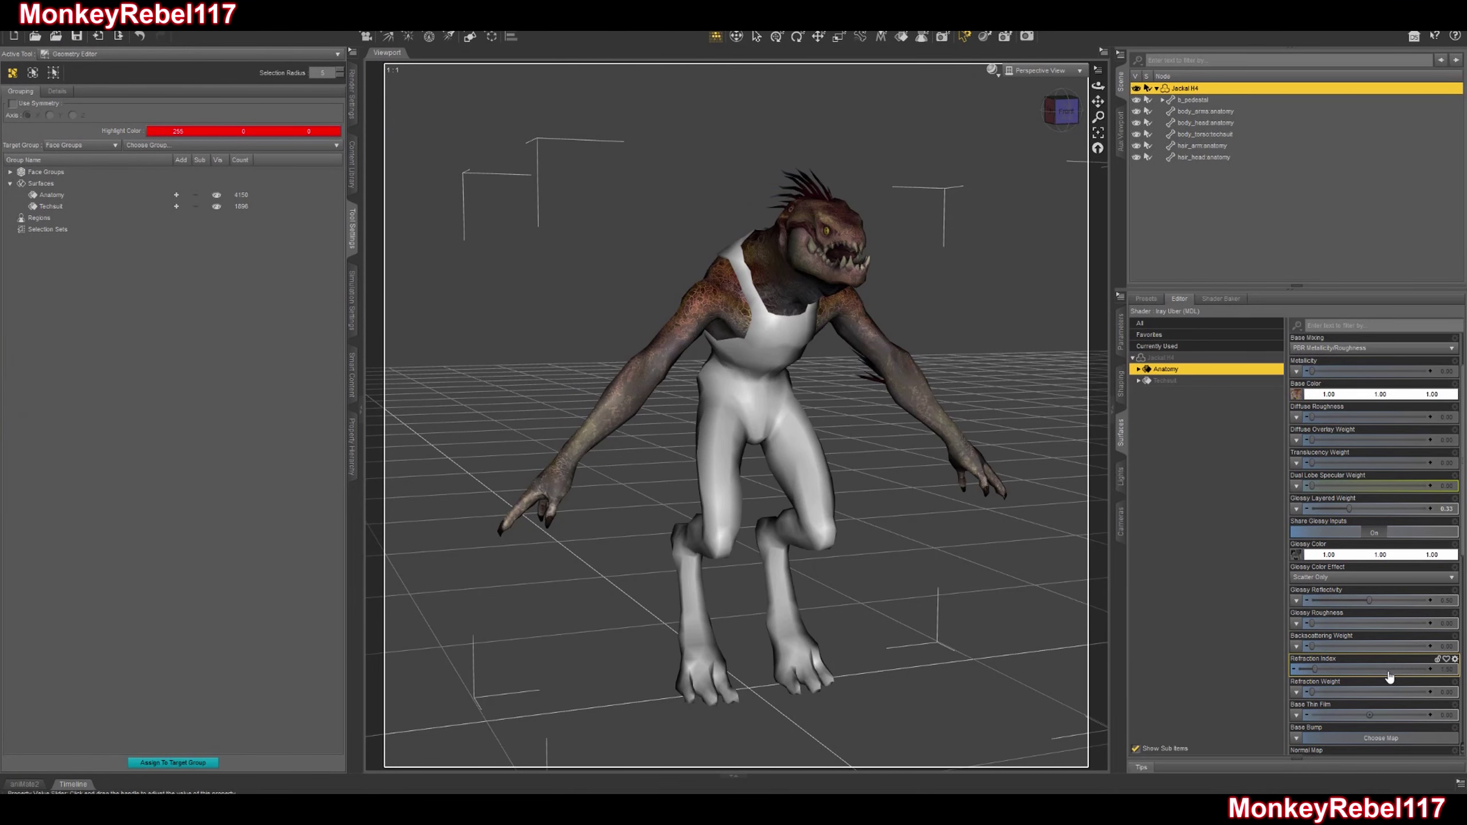
{"action": "left_click", "coordinate": [1443, 624]}
{"action": "type", "text": "0.5"}
{"action": "key", "text": "Return"}
Assign Anatomy N.png as the Normal Map of the Anatomy surface.
{"action": "scroll", "coordinate": [1401, 657], "scroll_direction": "down", "scroll_amount": 5}
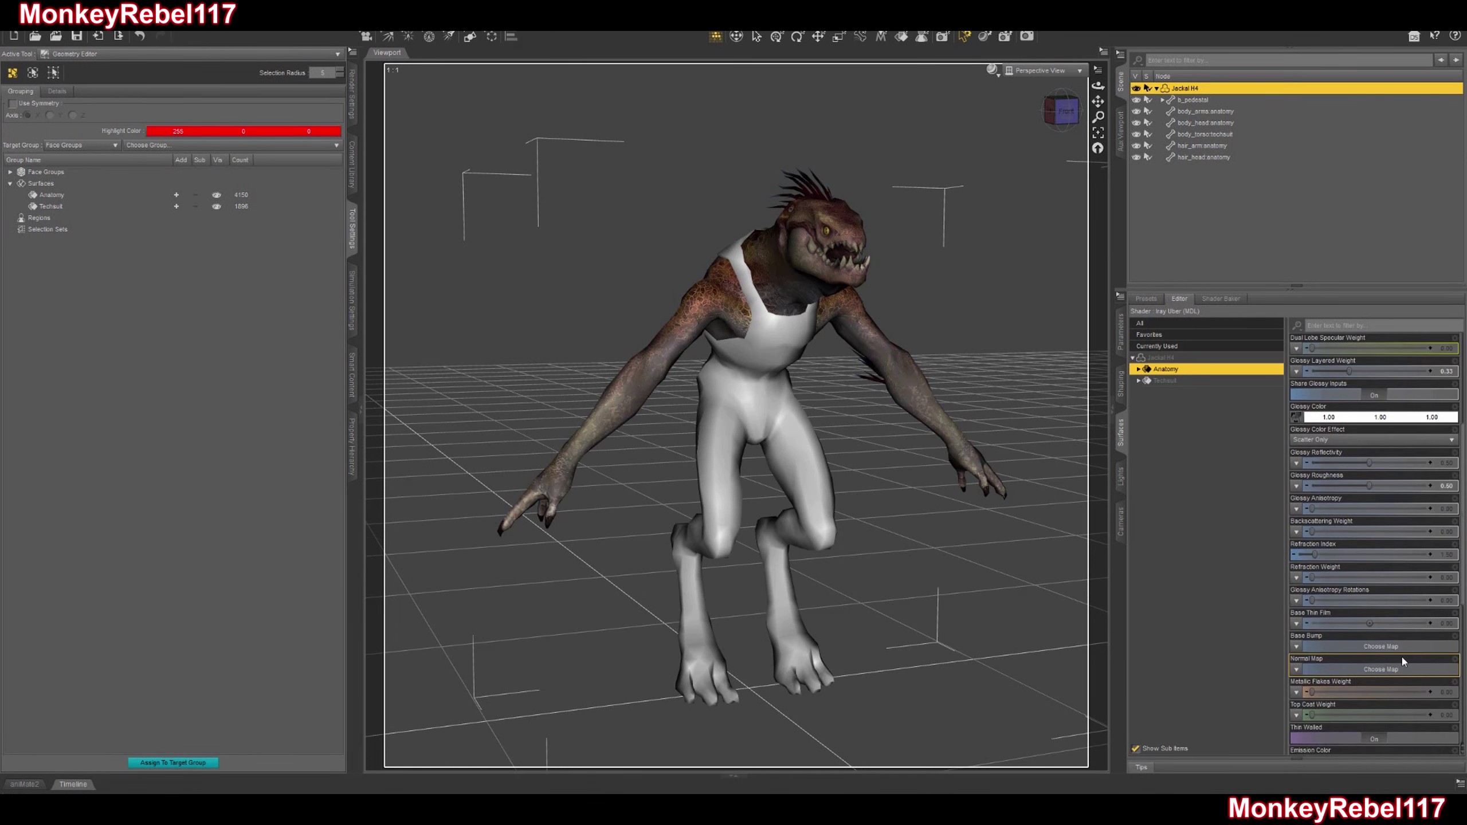
{"action": "left_click", "coordinate": [1298, 670]}
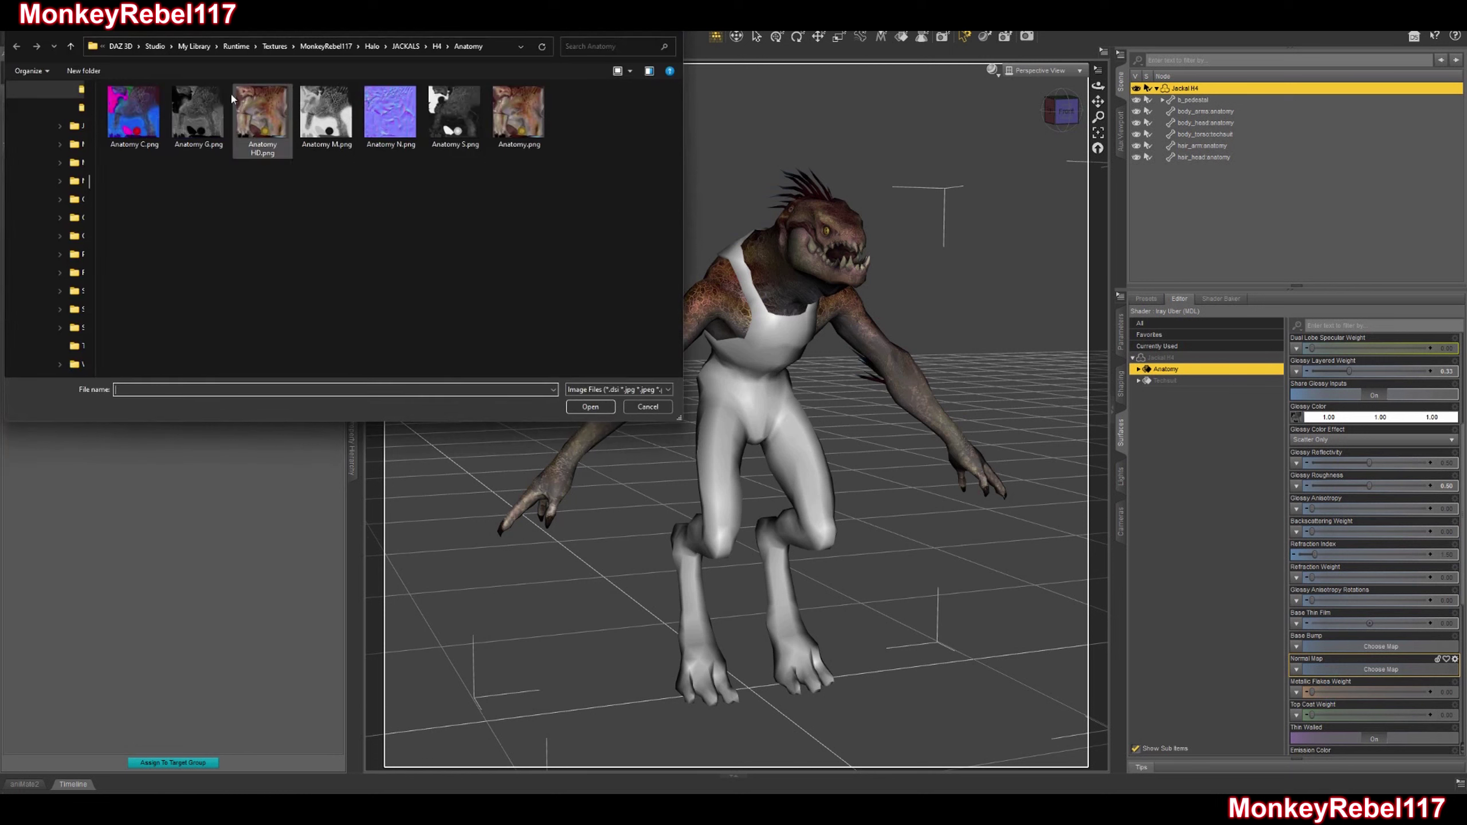
{"action": "left_click", "coordinate": [376, 116]}
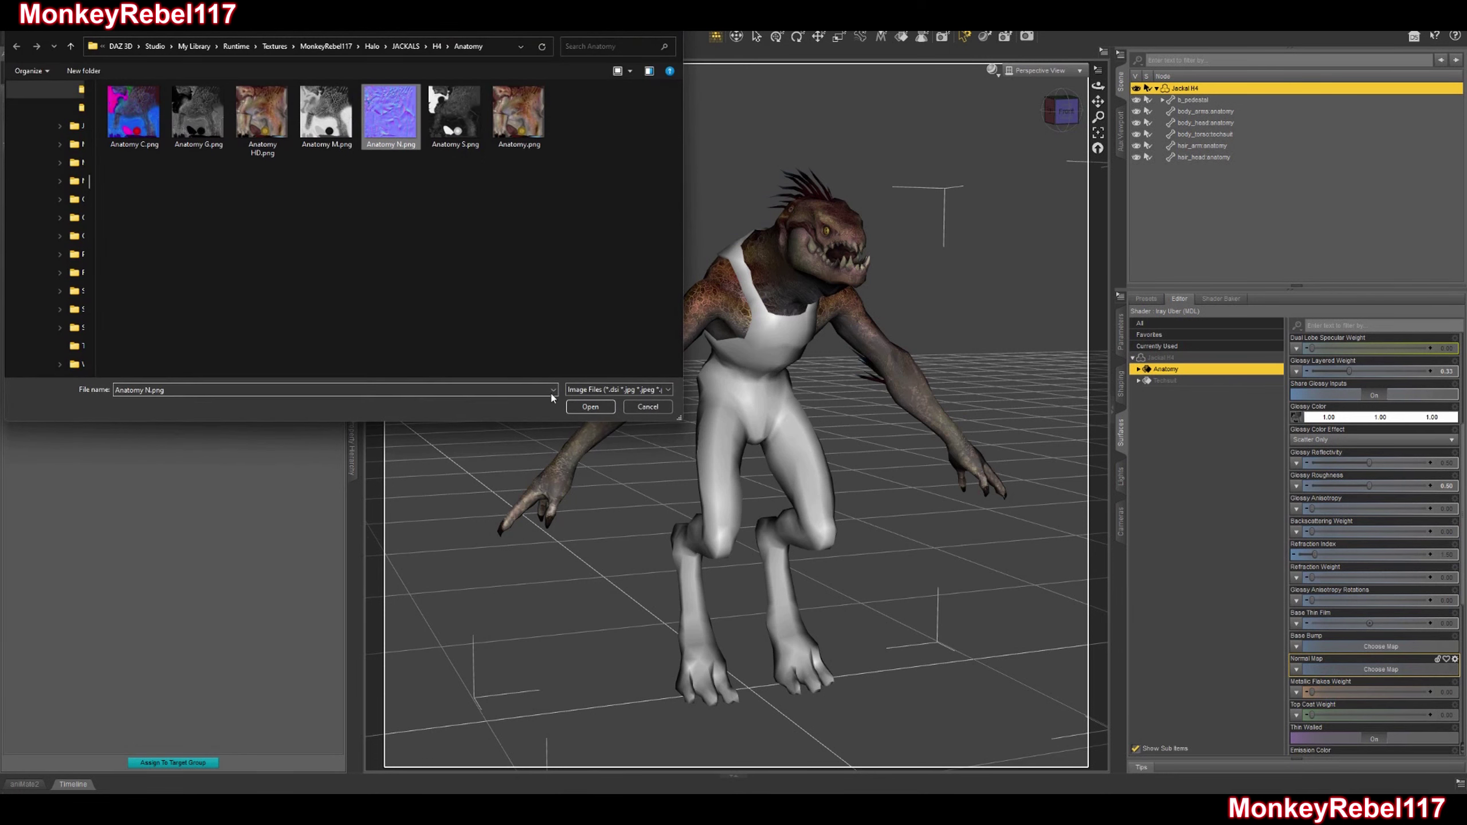
{"action": "left_click", "coordinate": [590, 406]}
{"action": "scroll", "coordinate": [1338, 576], "scroll_direction": "down", "scroll_amount": 3}
{"action": "scroll", "coordinate": [1338, 576], "scroll_direction": "up", "scroll_amount": 6}
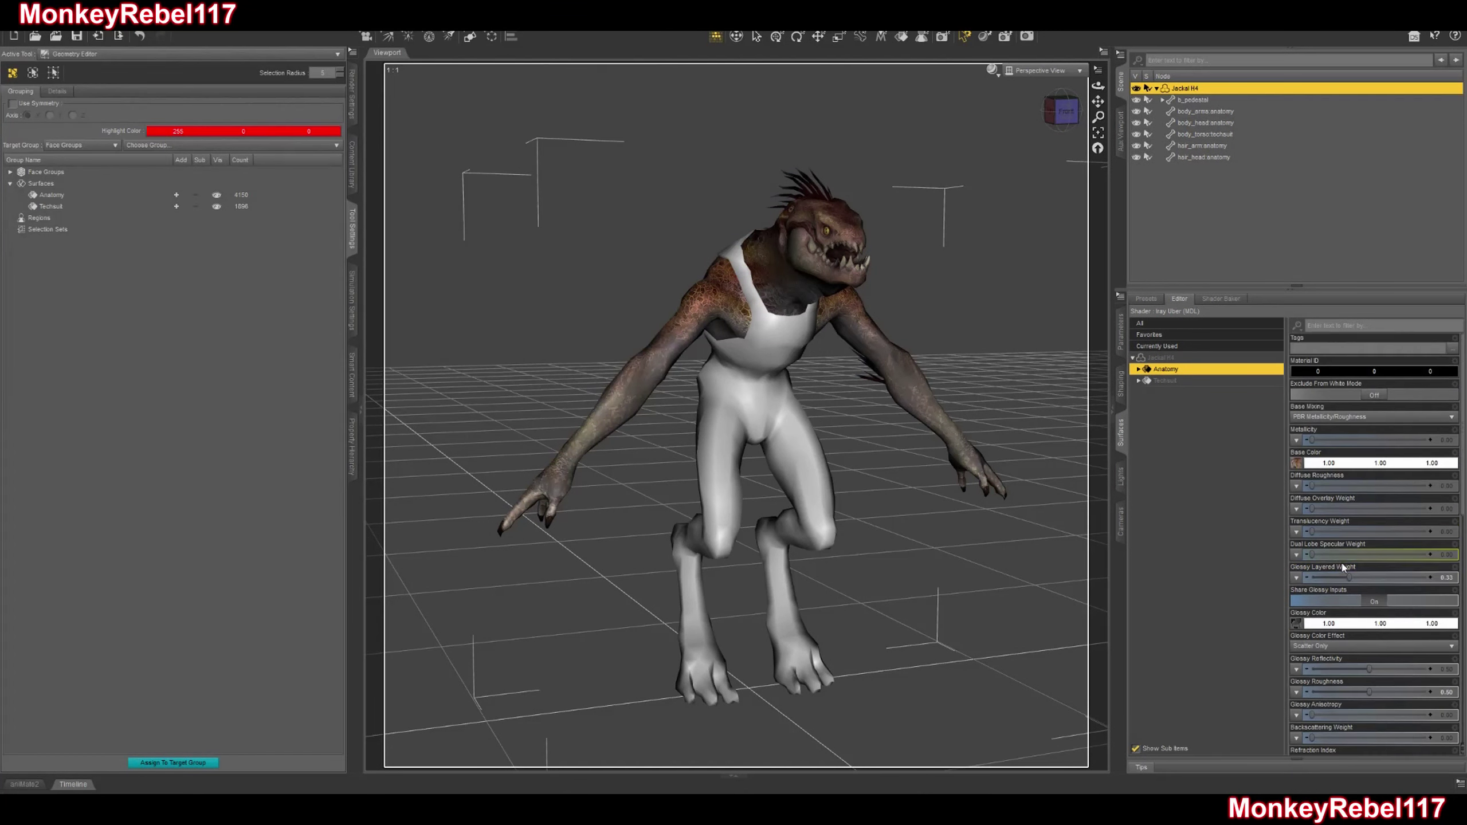
Set the Techsuit surface's Glossy Roughness to 0.5.
{"action": "left_click", "coordinate": [1177, 382]}
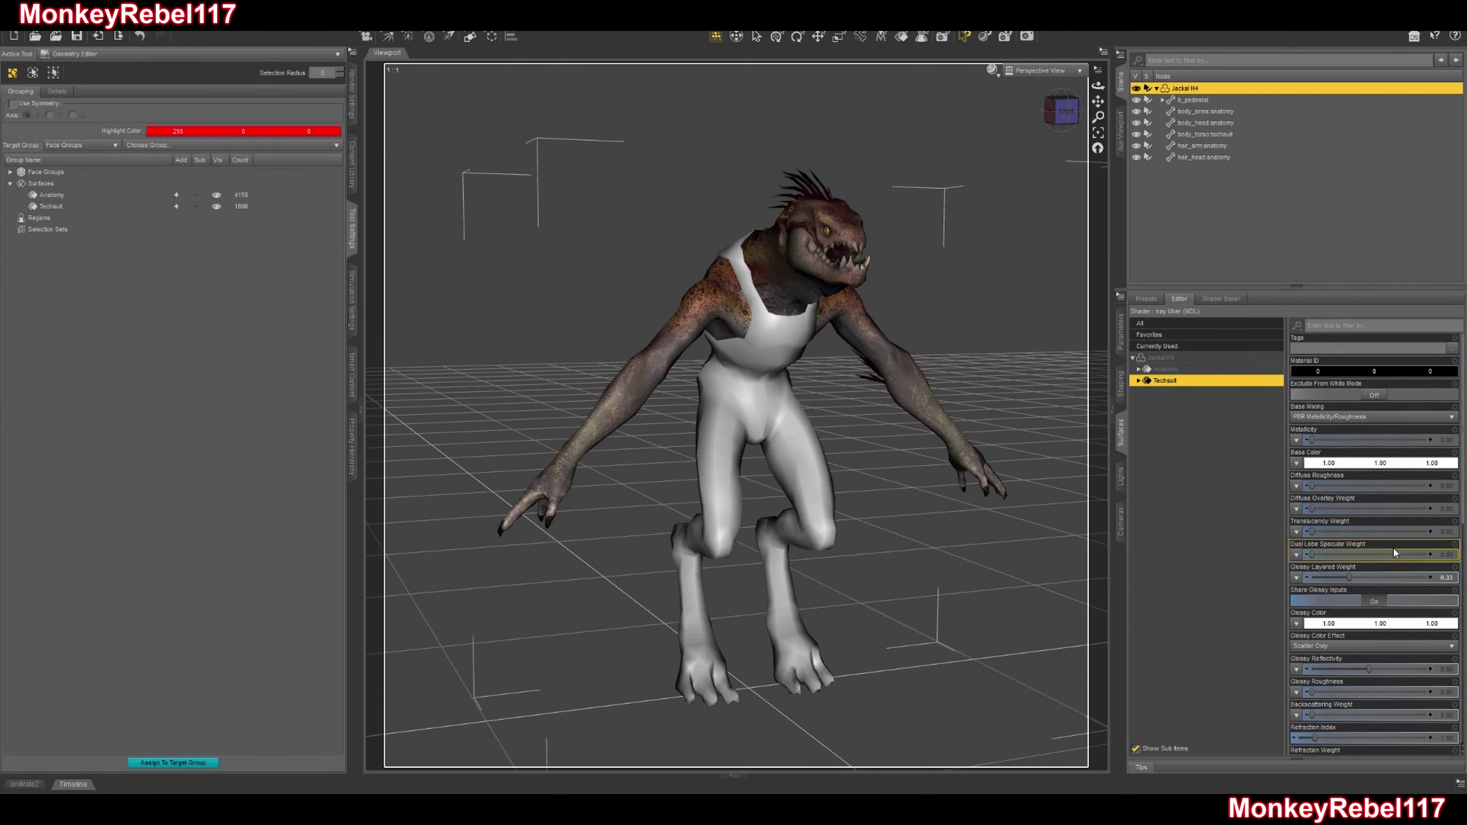
{"action": "scroll", "coordinate": [1393, 548], "scroll_direction": "down", "scroll_amount": 1}
{"action": "left_click", "coordinate": [1380, 623]}
{"action": "type", "text": "0.5"}
{"action": "key", "text": "Return"}
Assign Techsuit HD.png from the H4 > Techsuit texture folder as the Techsuit surface's Base Color map.
{"action": "left_click", "coordinate": [1297, 395]}
{"action": "left_click", "coordinate": [1311, 408]}
{"action": "left_click", "coordinate": [416, 46]}
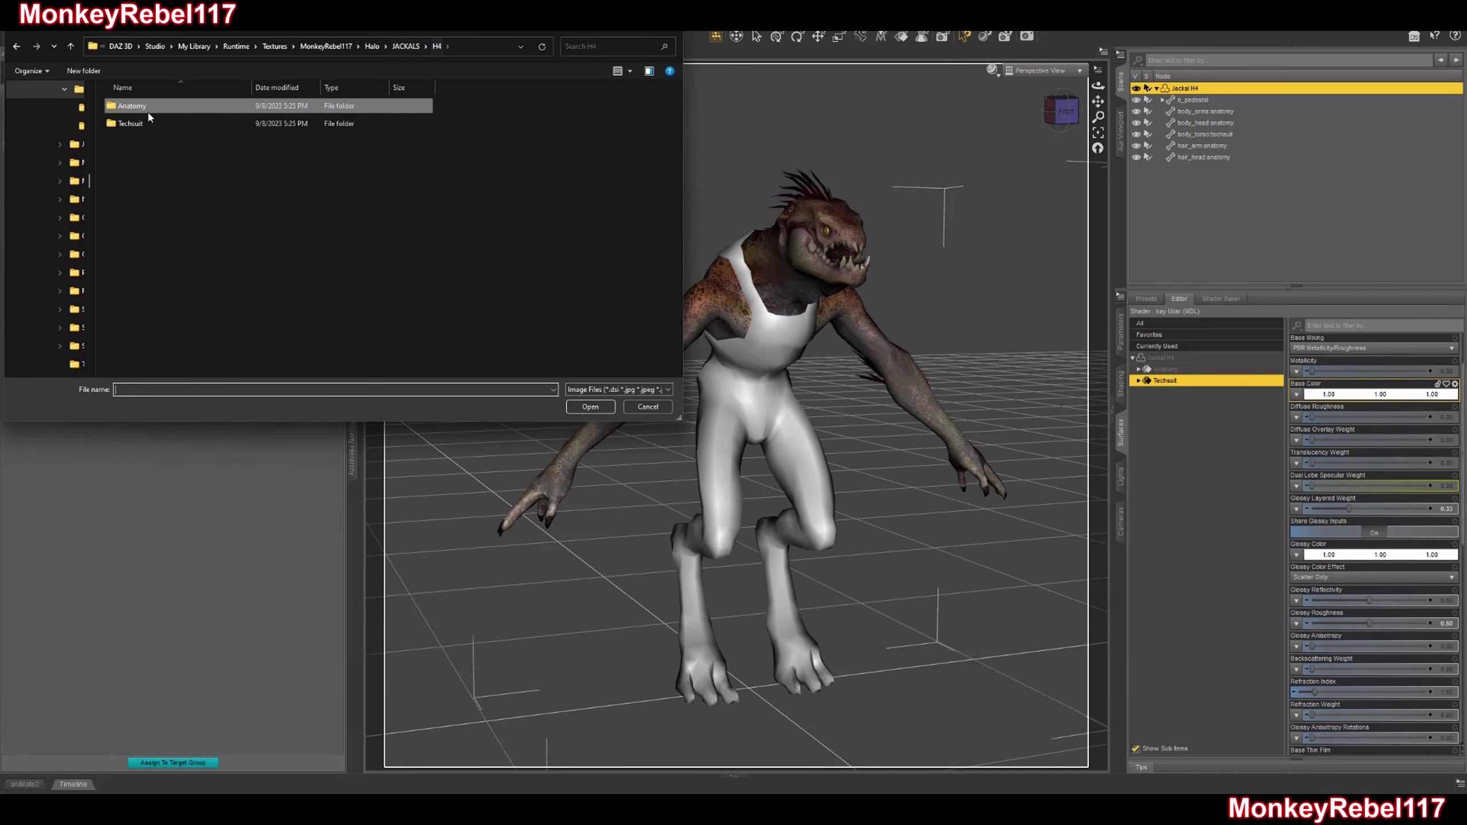
{"action": "double_click", "coordinate": [124, 124]}
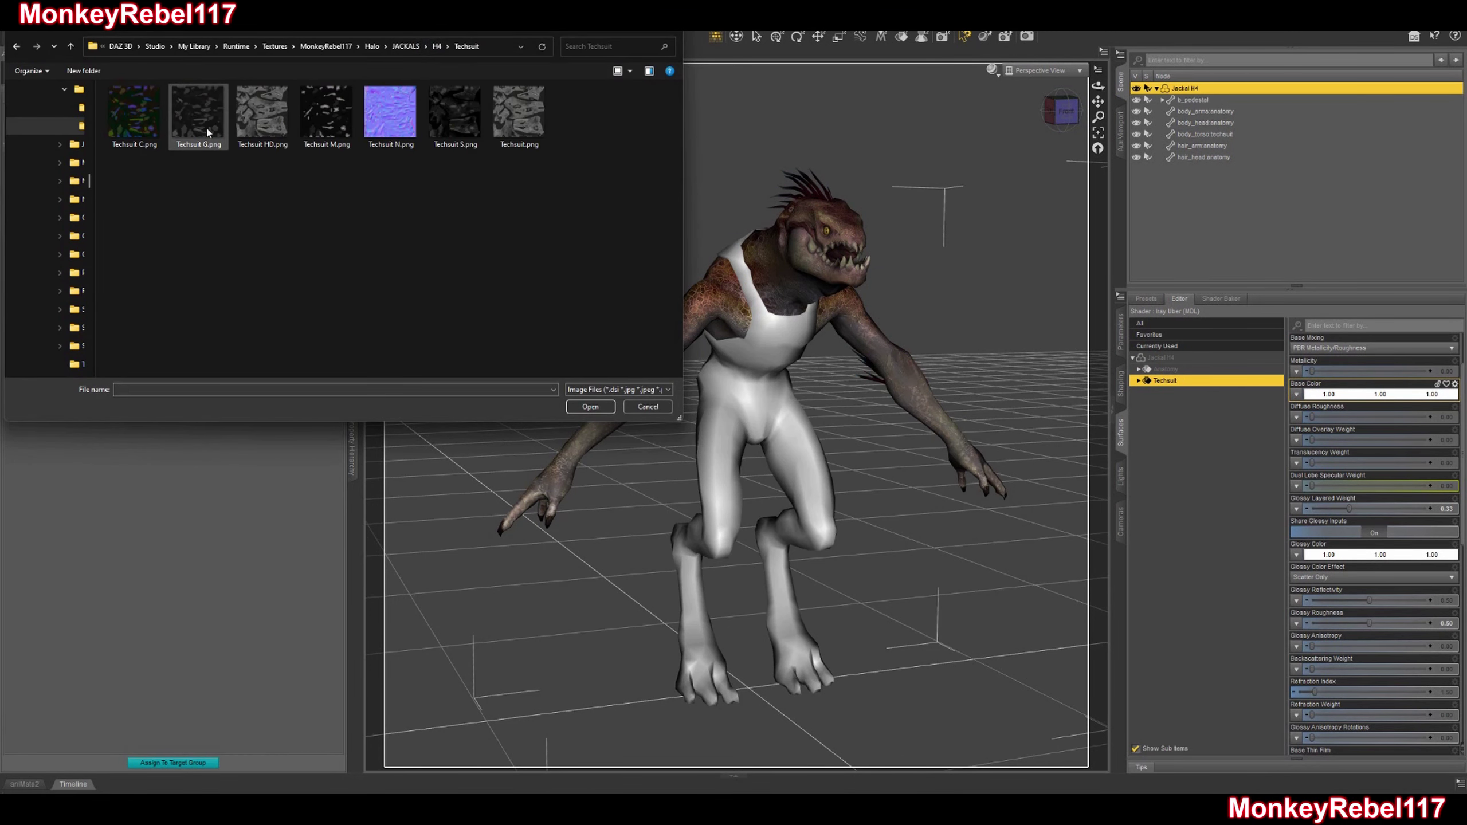
{"action": "left_click", "coordinate": [262, 113]}
{"action": "left_click", "coordinate": [590, 406]}
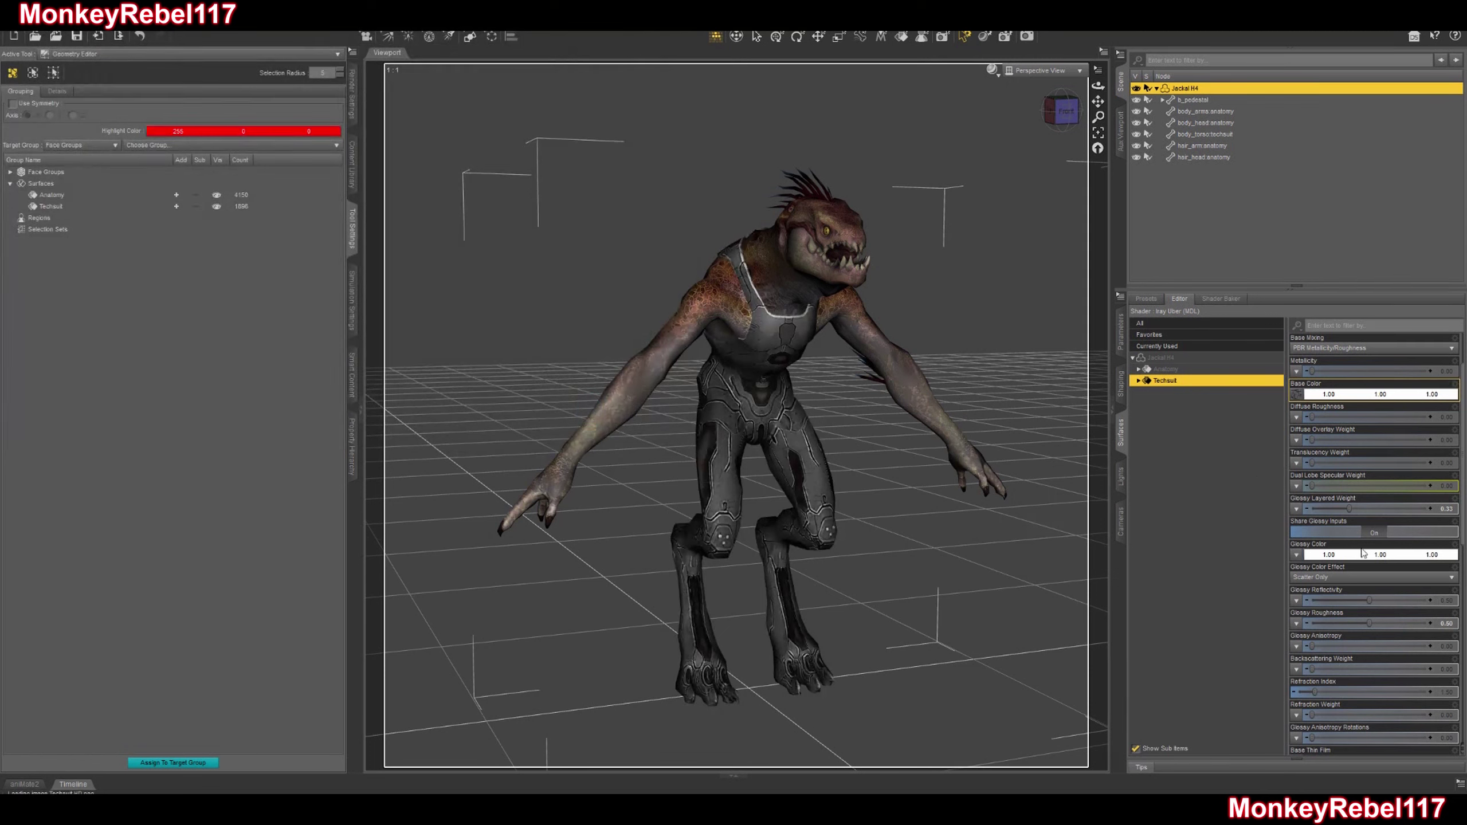
Assign Techsuit G.png as the Glossy Color map of the Techsuit surface.
{"action": "scroll", "coordinate": [1356, 550], "scroll_direction": "down", "scroll_amount": 3}
{"action": "left_click", "coordinate": [1297, 486]}
{"action": "left_click", "coordinate": [1304, 494]}
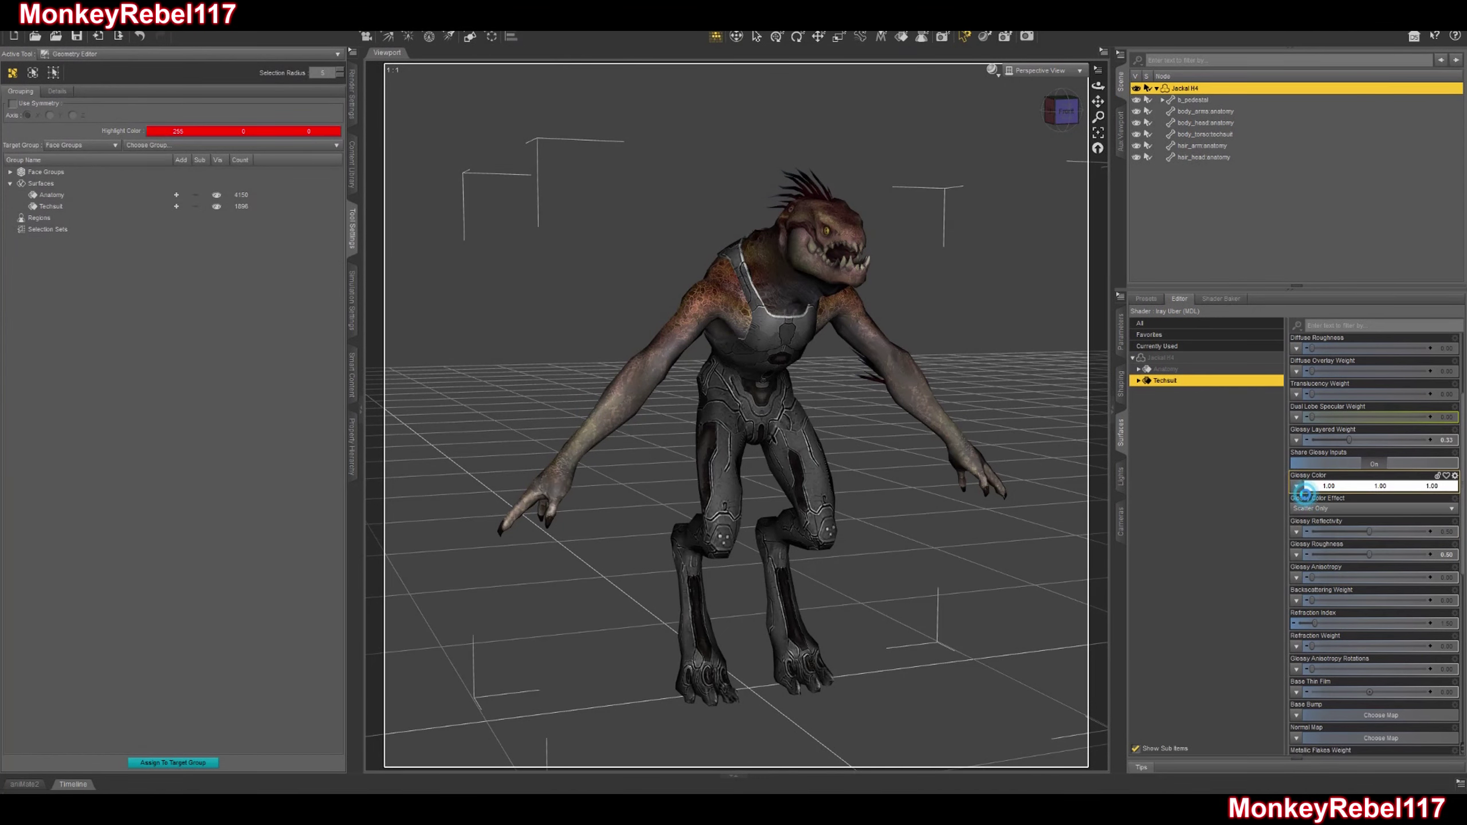
{"action": "left_click", "coordinate": [200, 113]}
{"action": "left_click", "coordinate": [579, 408]}
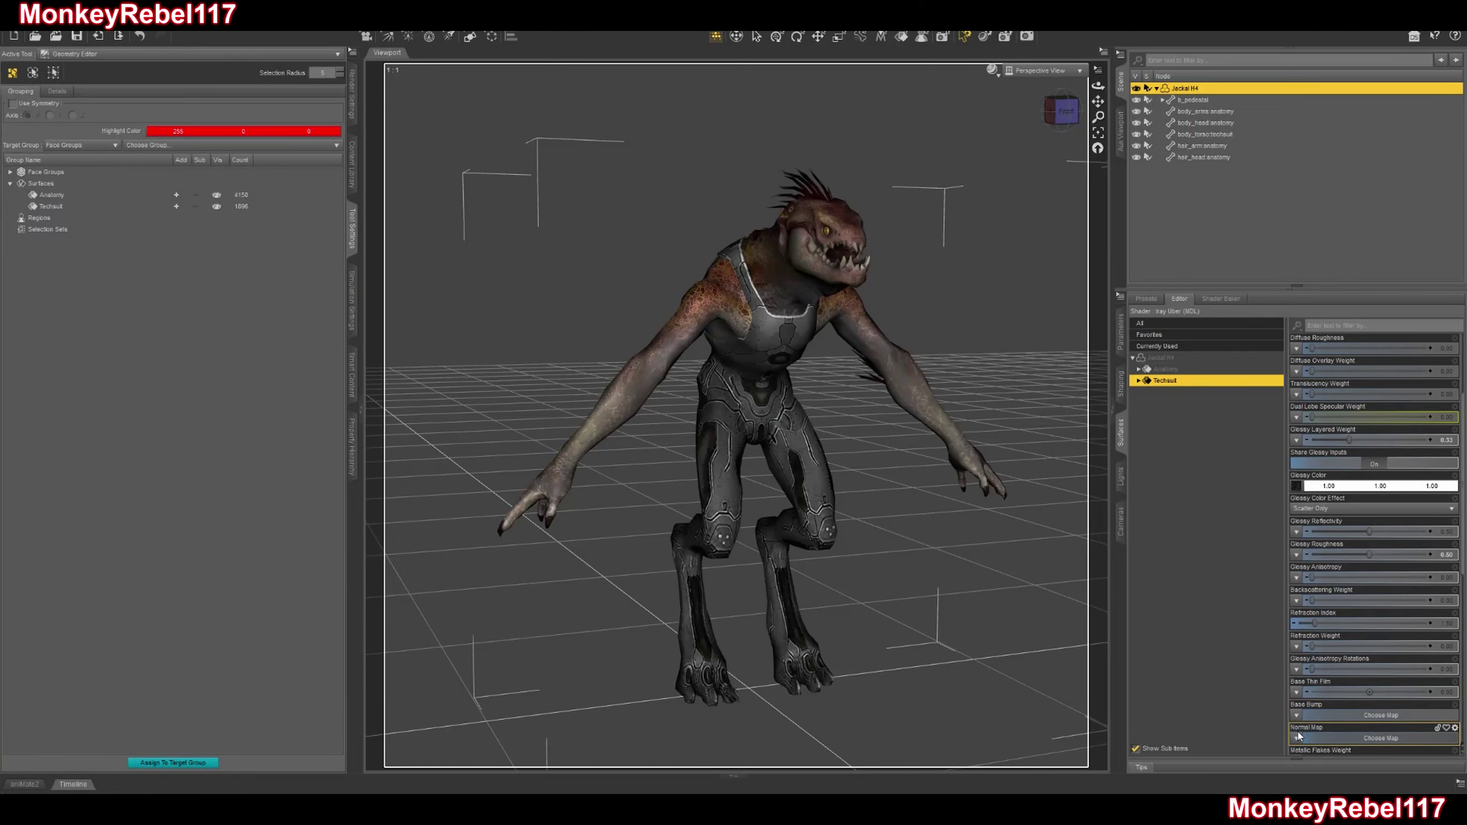
Assign Techsuit N.png as the Normal Map of the Techsuit surface.
{"action": "left_click", "coordinate": [1298, 738]}
{"action": "left_click", "coordinate": [1302, 727]}
{"action": "left_click", "coordinate": [390, 112]}
{"action": "left_click", "coordinate": [589, 406]}
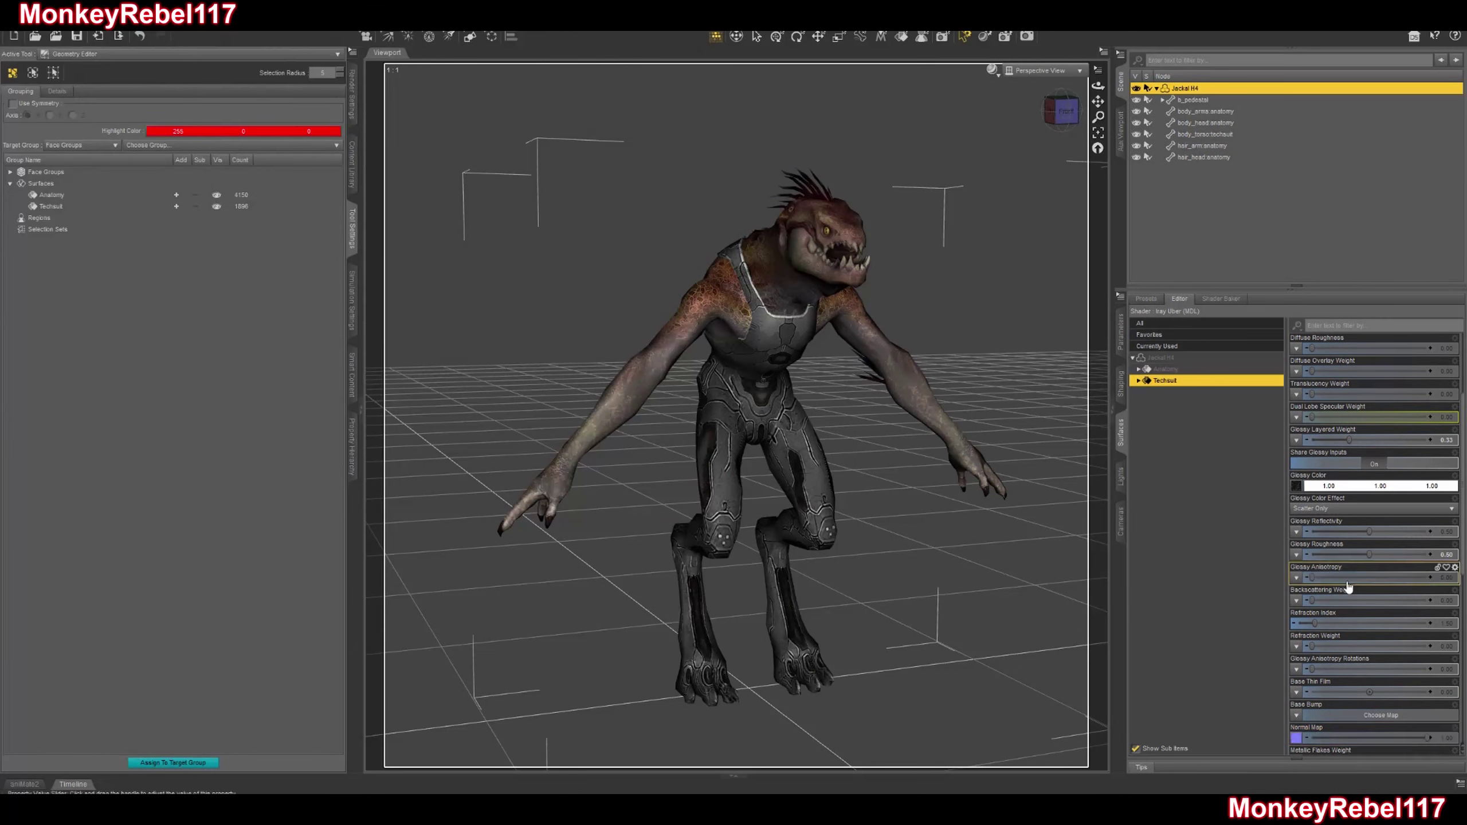
Assign Techsuit M.png as the Metallicity map of the Techsuit surface.
{"action": "scroll", "coordinate": [1347, 587], "scroll_direction": "up", "scroll_amount": 6}
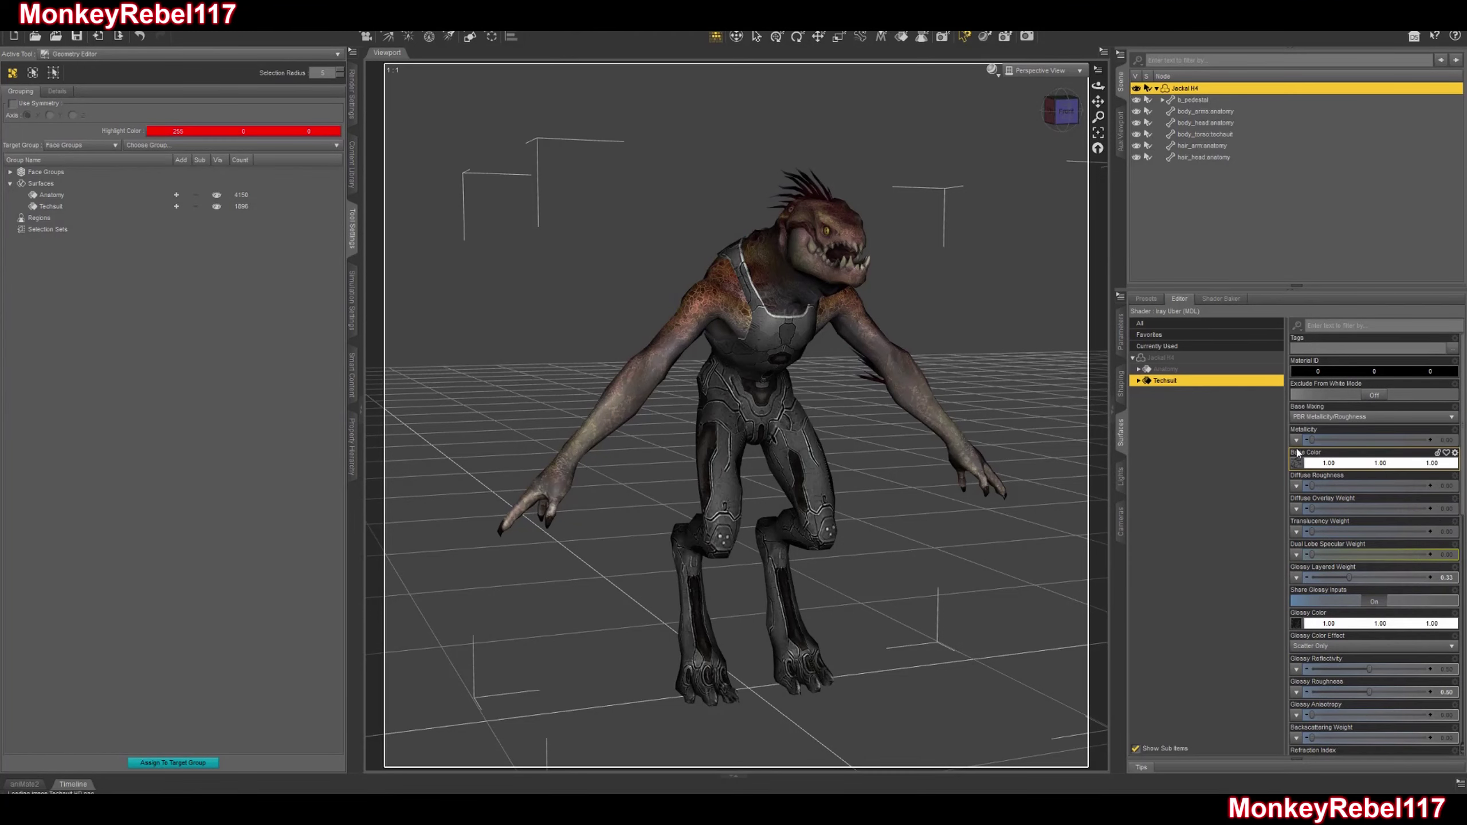
{"action": "left_click", "coordinate": [1296, 463]}
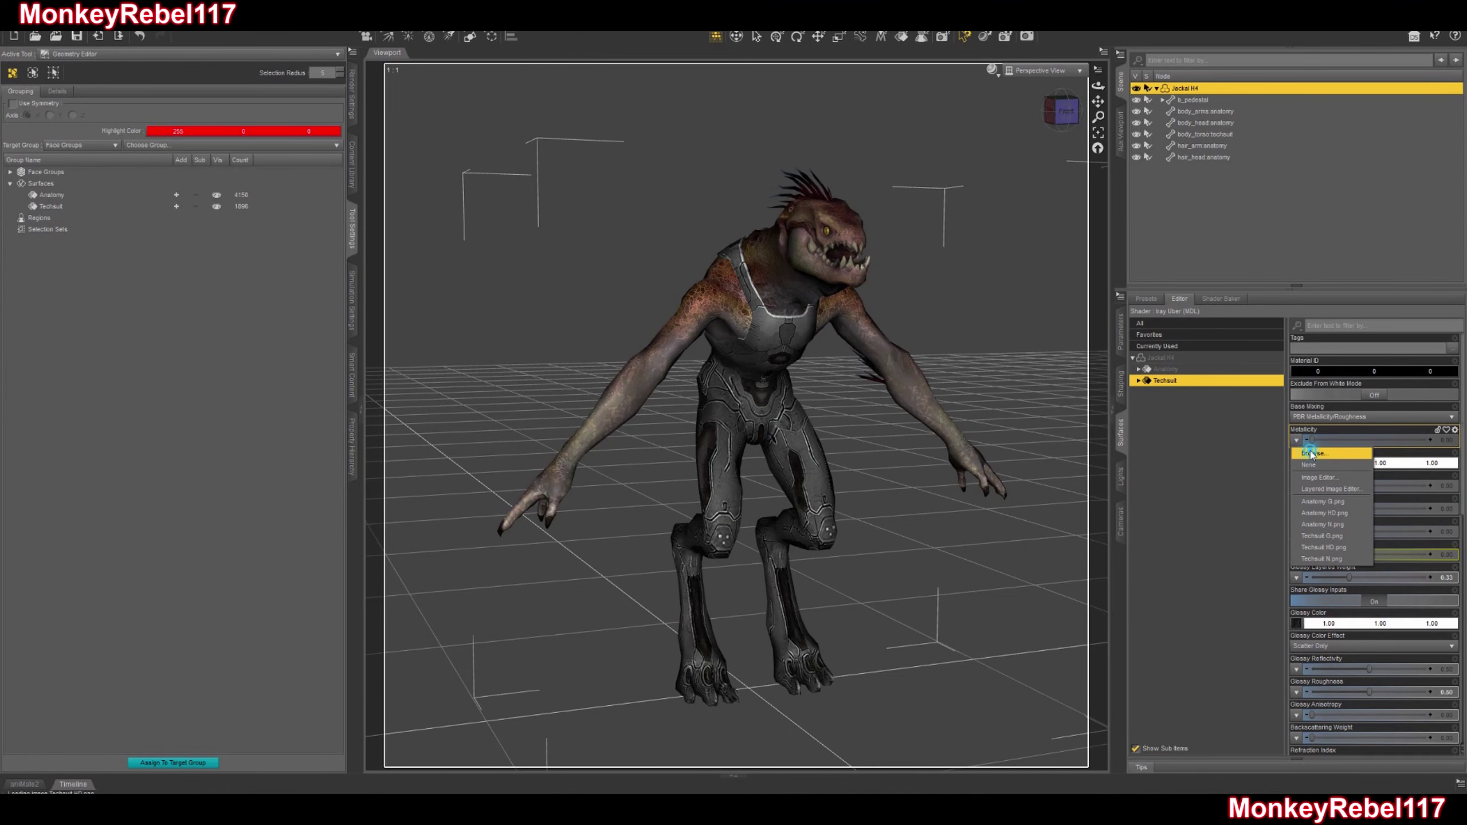
{"action": "left_click", "coordinate": [1309, 450]}
{"action": "left_click", "coordinate": [323, 116]}
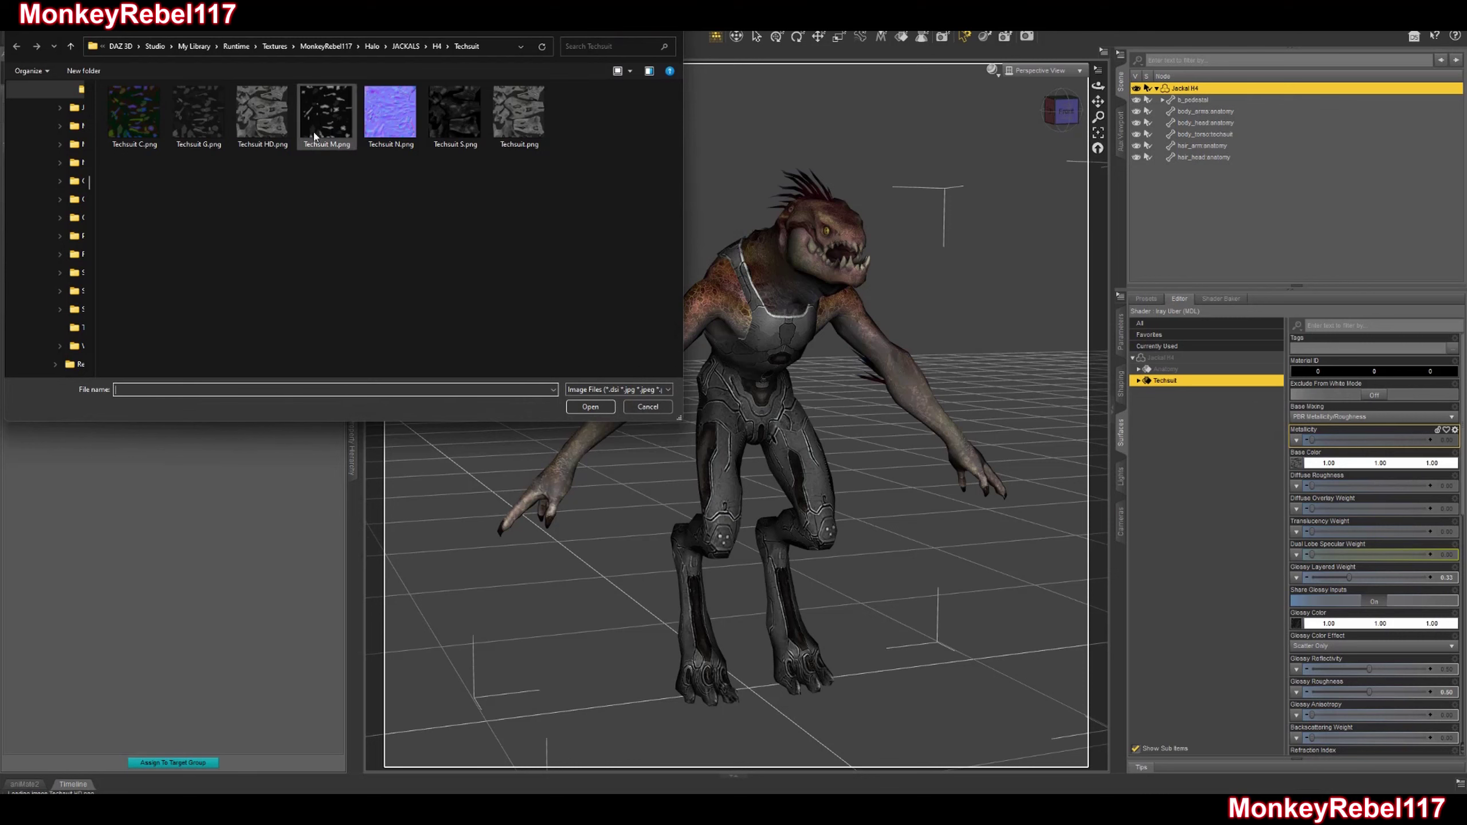
{"action": "left_click", "coordinate": [589, 406]}
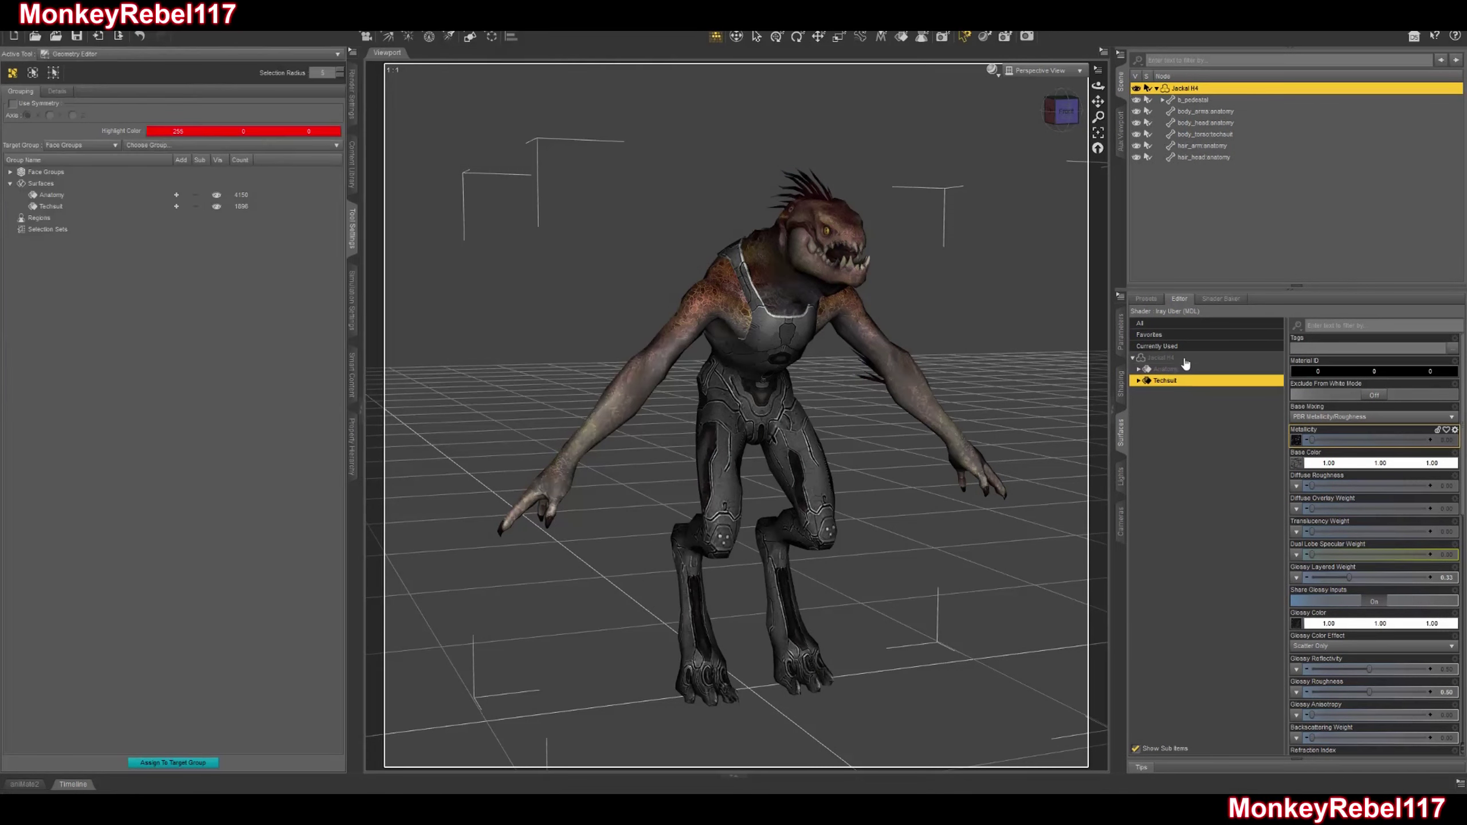
Assign Anatomy M.png from the H4 > Anatomy texture folder as the Anatomy surface's Metallicity map.
{"action": "left_click", "coordinate": [1180, 370]}
{"action": "left_click", "coordinate": [1297, 439]}
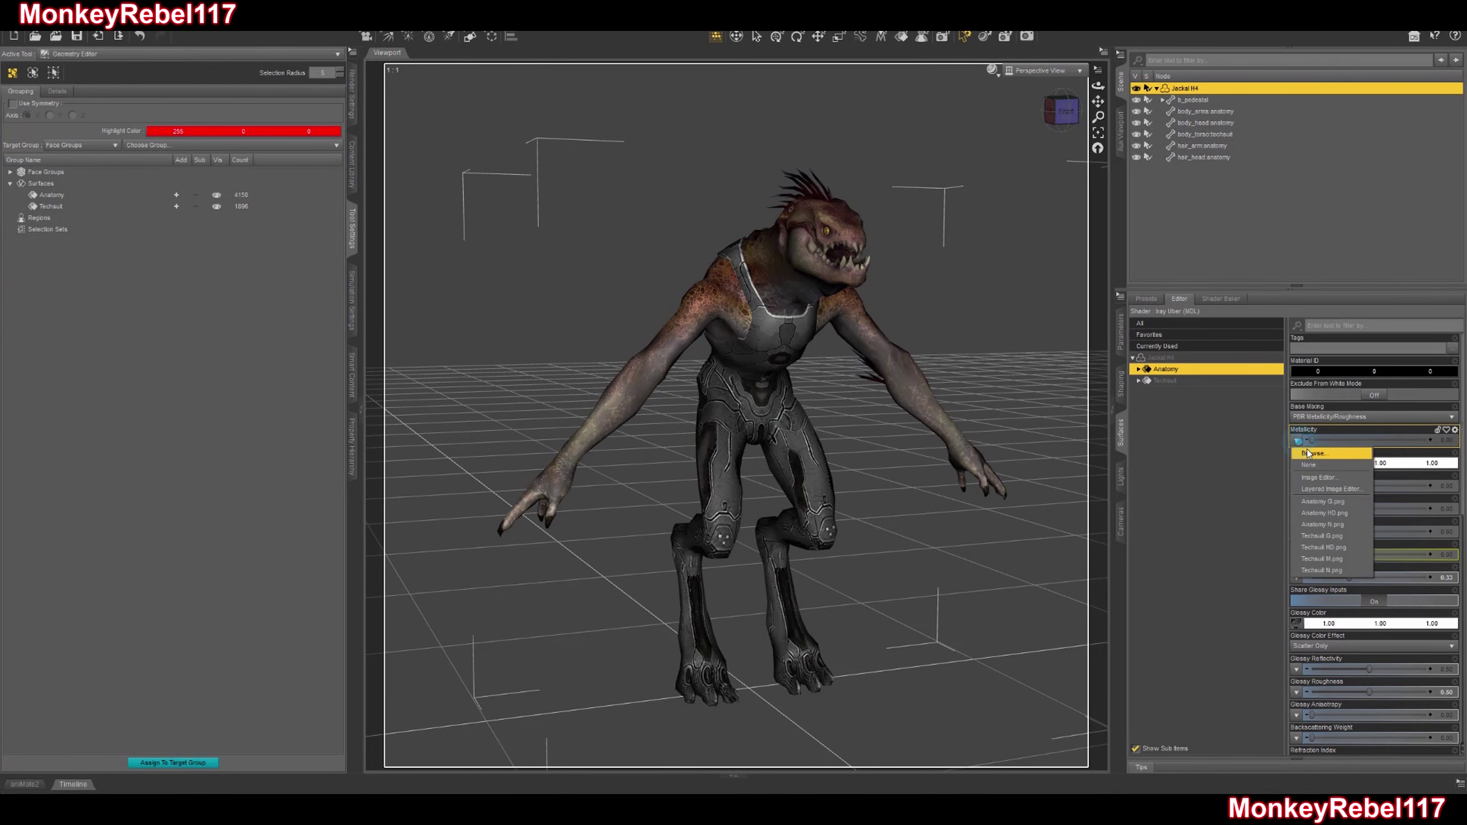
{"action": "left_click", "coordinate": [1311, 449]}
{"action": "left_click", "coordinate": [438, 46]}
{"action": "double_click", "coordinate": [168, 105]}
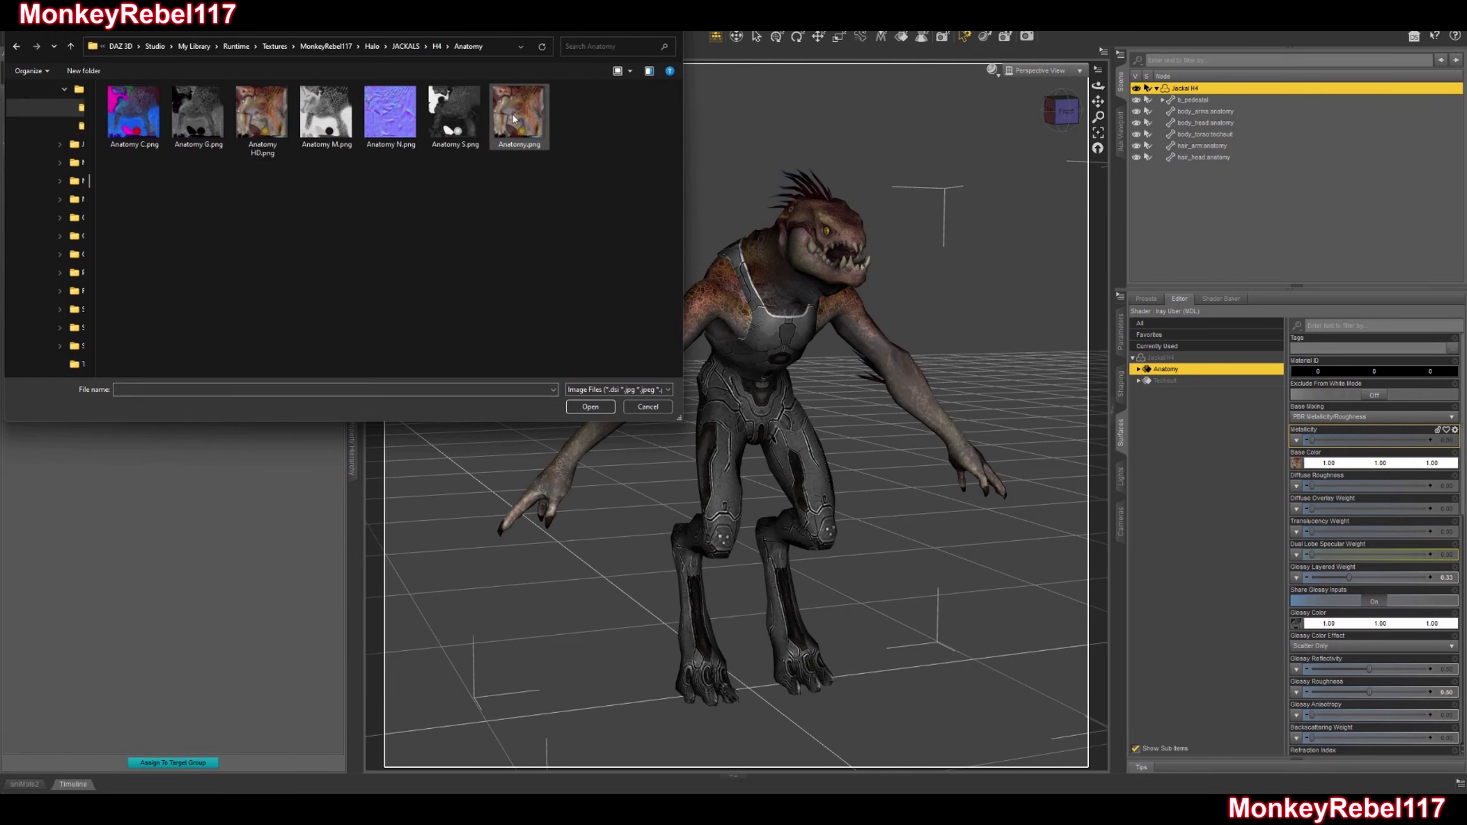
{"action": "left_click", "coordinate": [317, 120]}
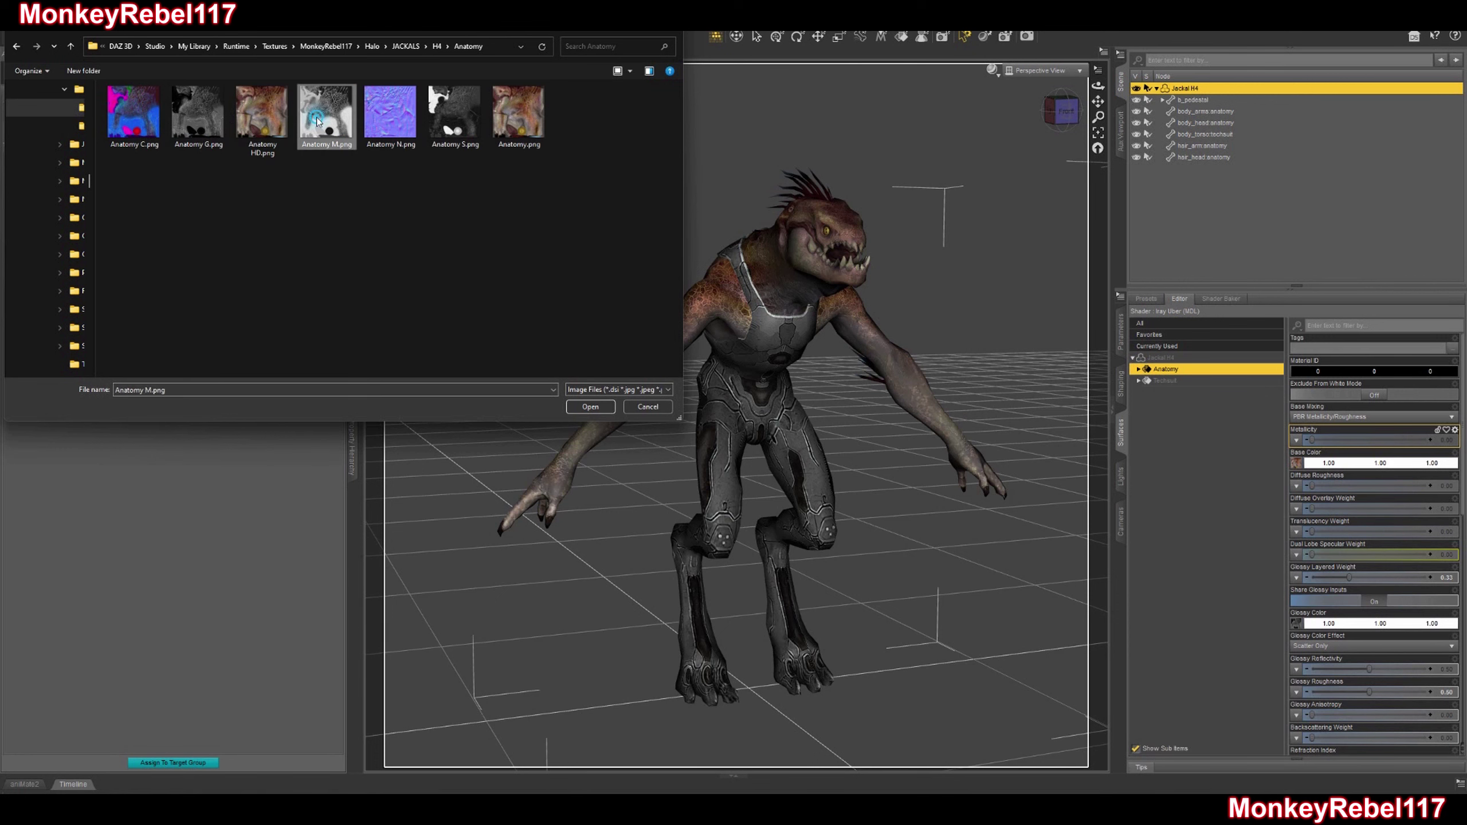
{"action": "left_click", "coordinate": [588, 405]}
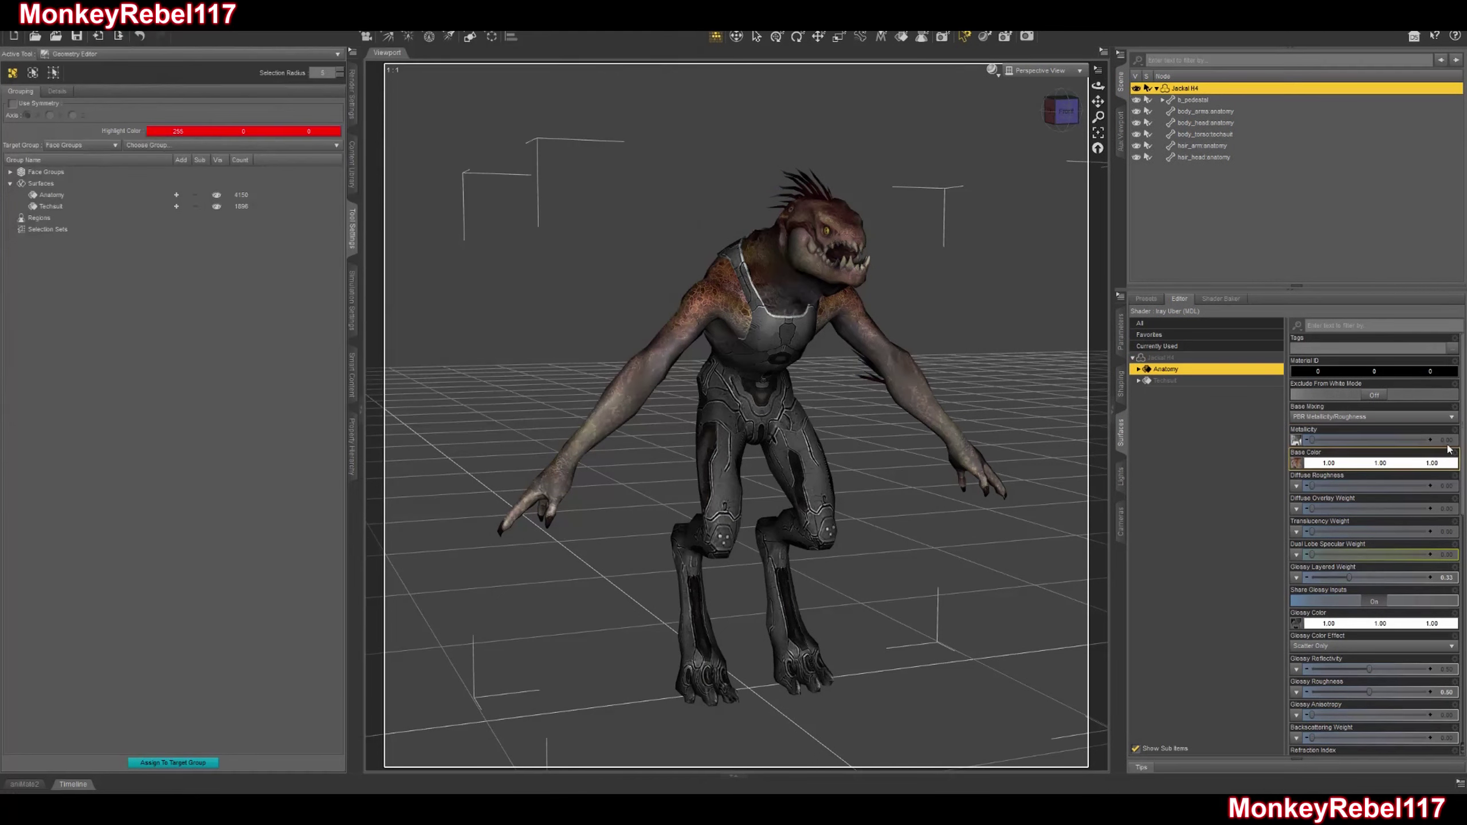
Set Metallicity to 1 on both the Anatomy and Techsuit surfaces.
{"action": "left_click", "coordinate": [1448, 445]}
{"action": "type", "text": "1"}
{"action": "key", "text": "Return"}
{"action": "left_click", "coordinate": [1208, 381]}
{"action": "left_click", "coordinate": [1446, 441]}
{"action": "type", "text": "1"}
{"action": "key", "text": "Return"}
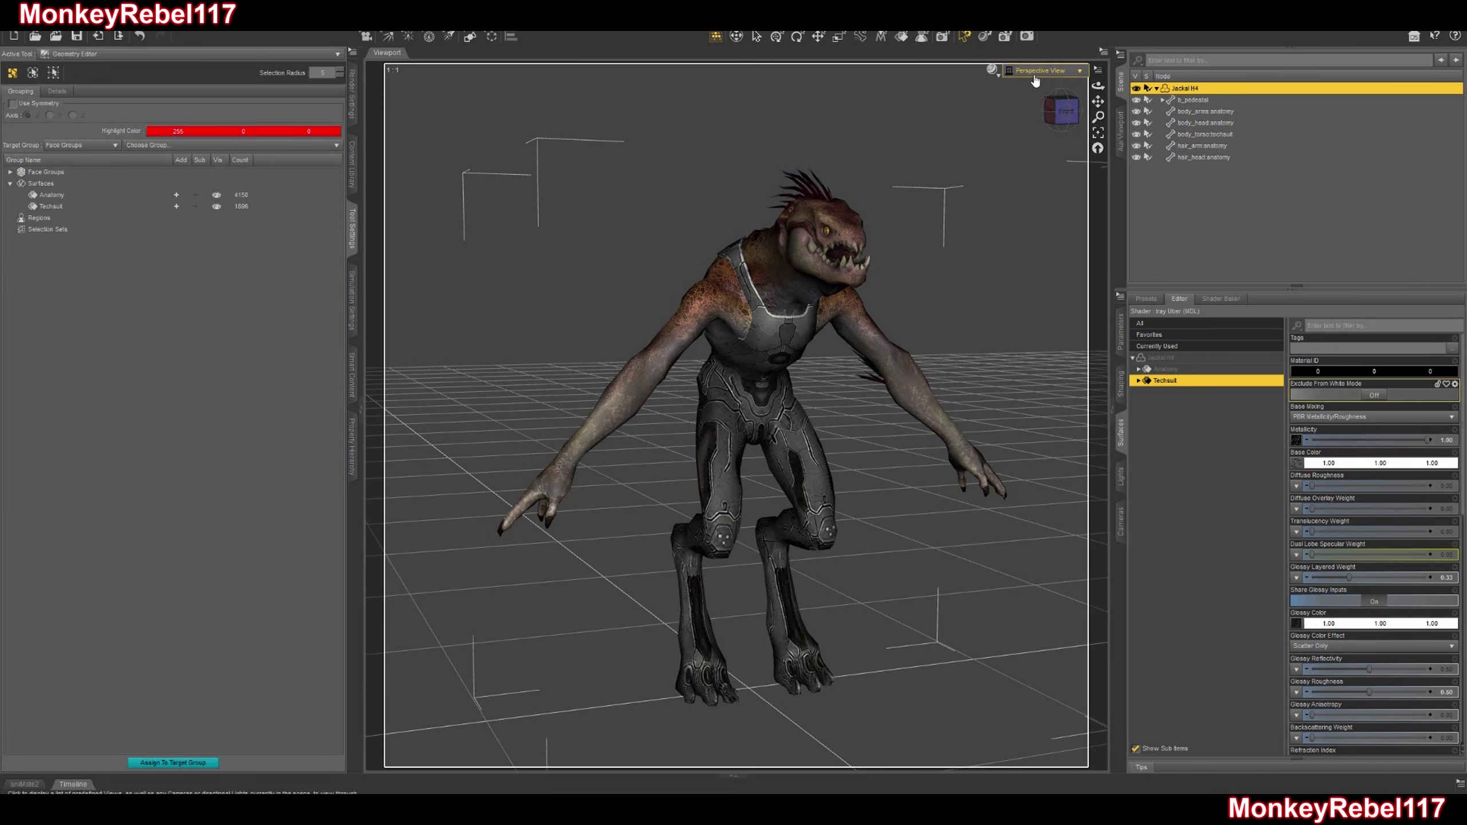
Preview the textured jackal up close in the viewport with the NVIDIA Iray draw style.
{"action": "mouse_move", "coordinate": [1097, 116]}
{"action": "left_mouse_down"}
{"action": "mouse_move", "coordinate": [1098, 101]}
{"action": "mouse_move", "coordinate": [1097, 119]}
{"action": "left_mouse_up"}
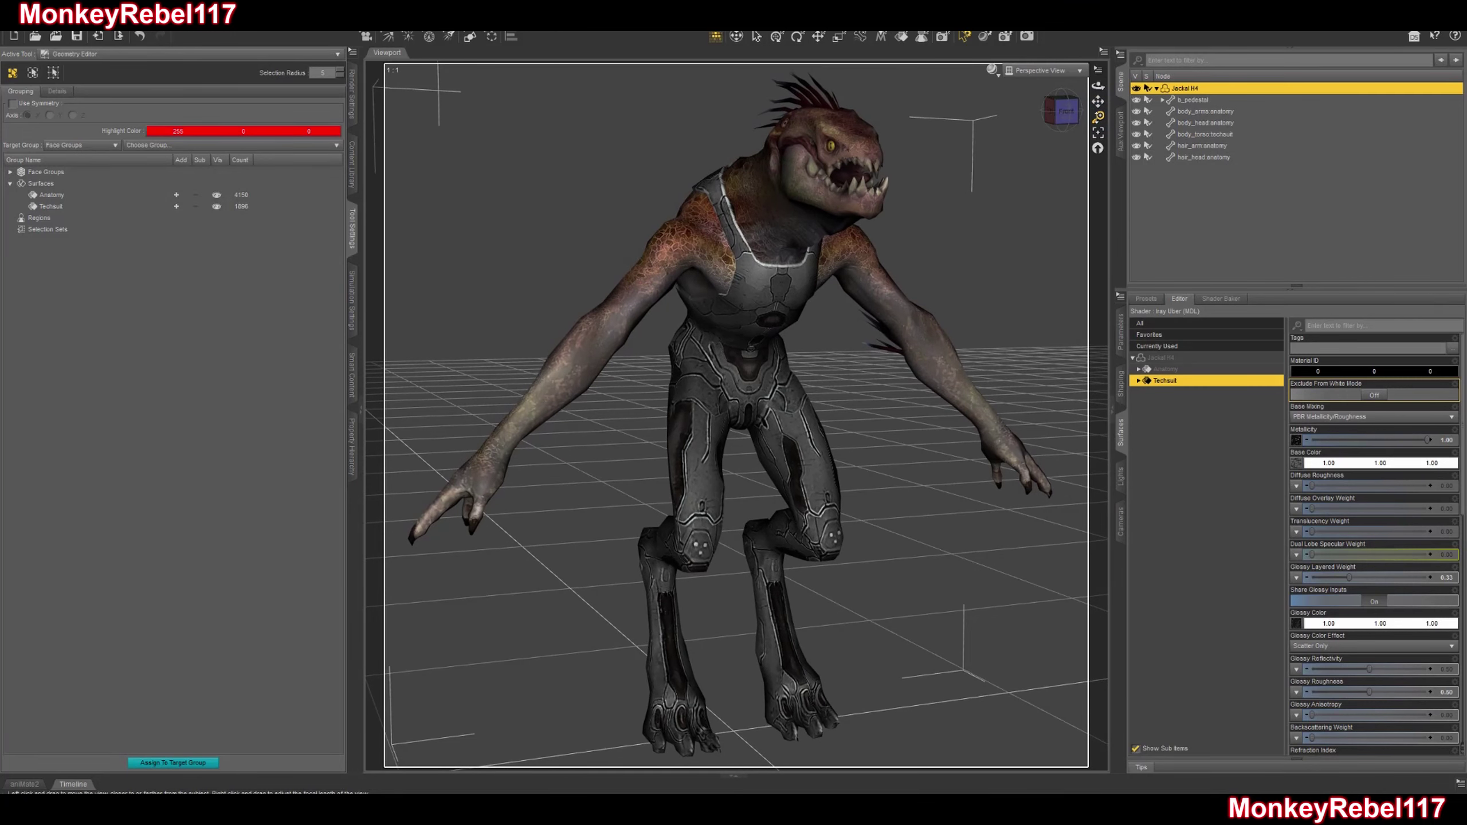
{"action": "left_click", "coordinate": [992, 70]}
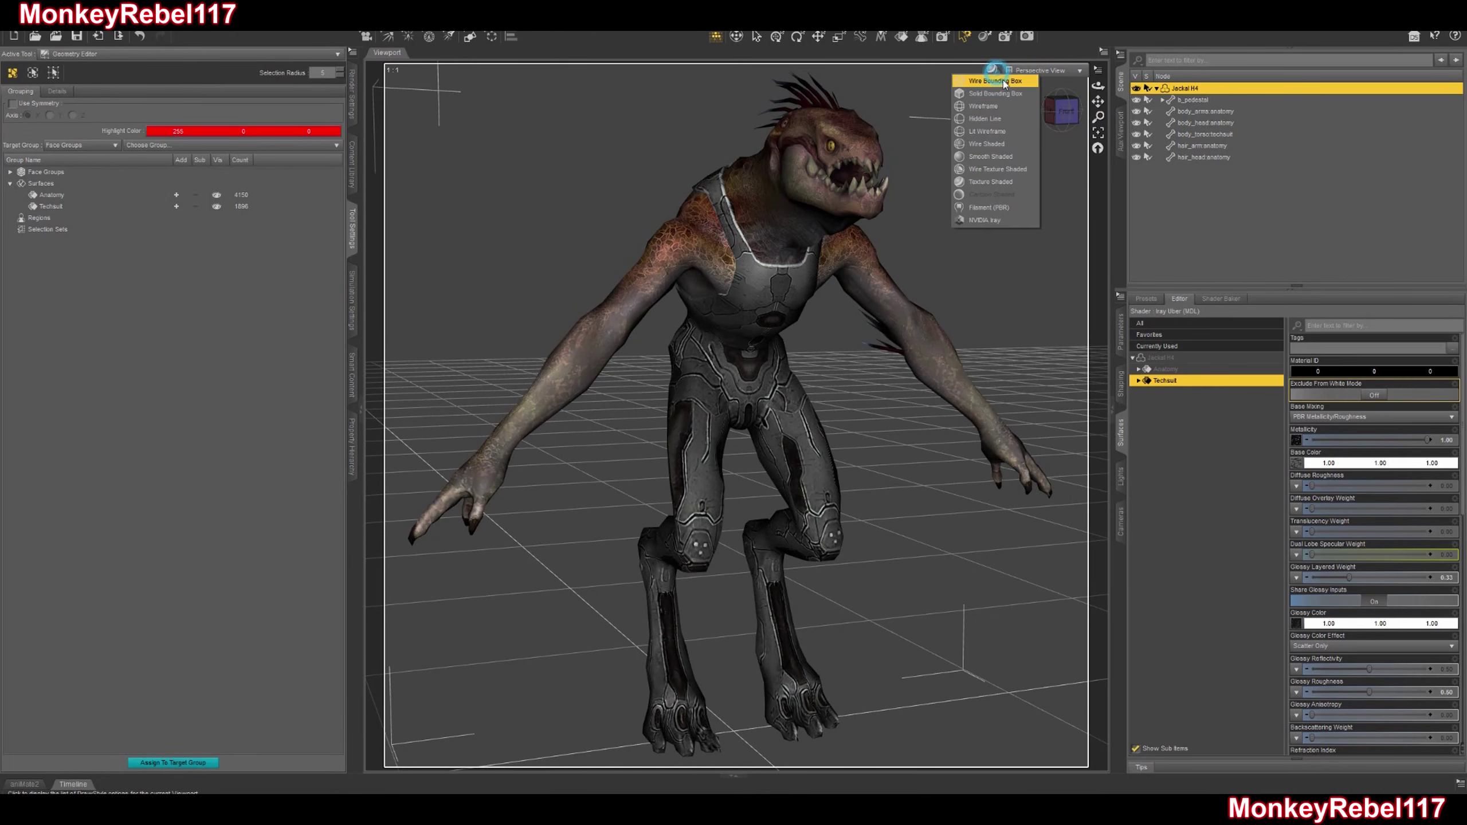
{"action": "left_click", "coordinate": [986, 220]}
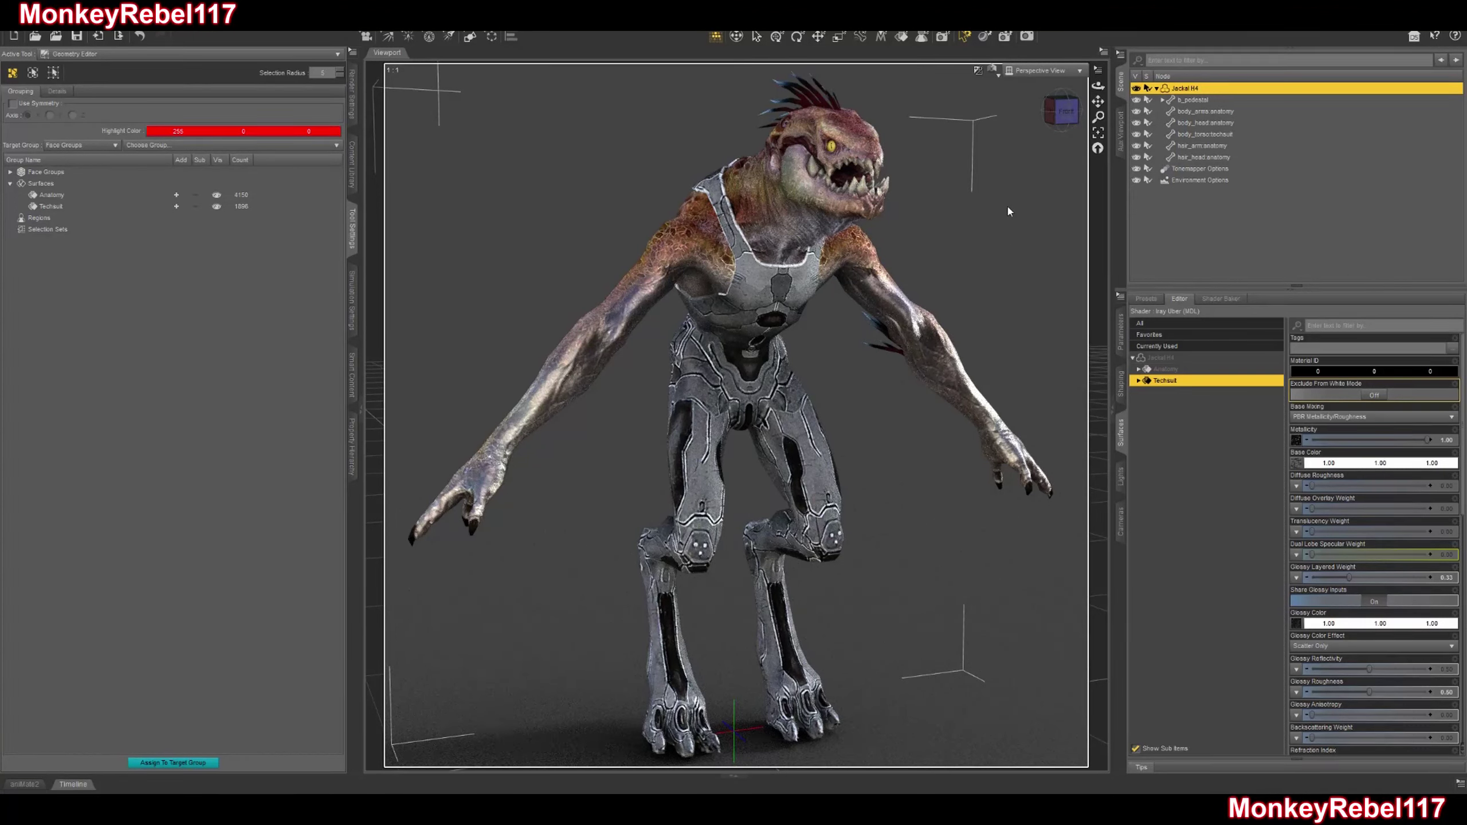
Return the viewport to Texture Shaded and set the Anatomy surface's Metallicity to 0.5.
{"action": "left_click", "coordinate": [992, 71]}
{"action": "left_click", "coordinate": [981, 185]}
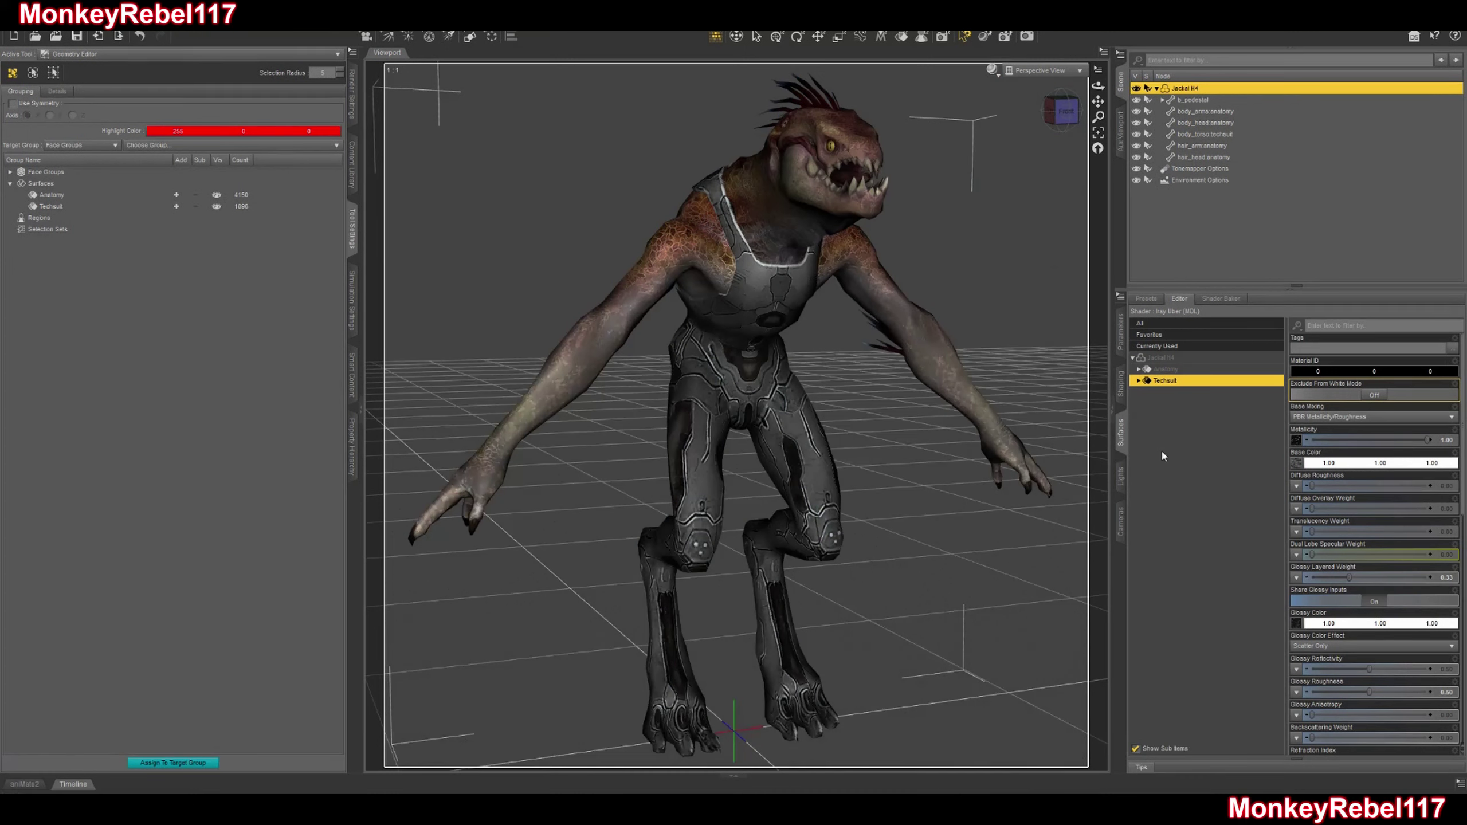
{"action": "left_click", "coordinate": [1175, 369]}
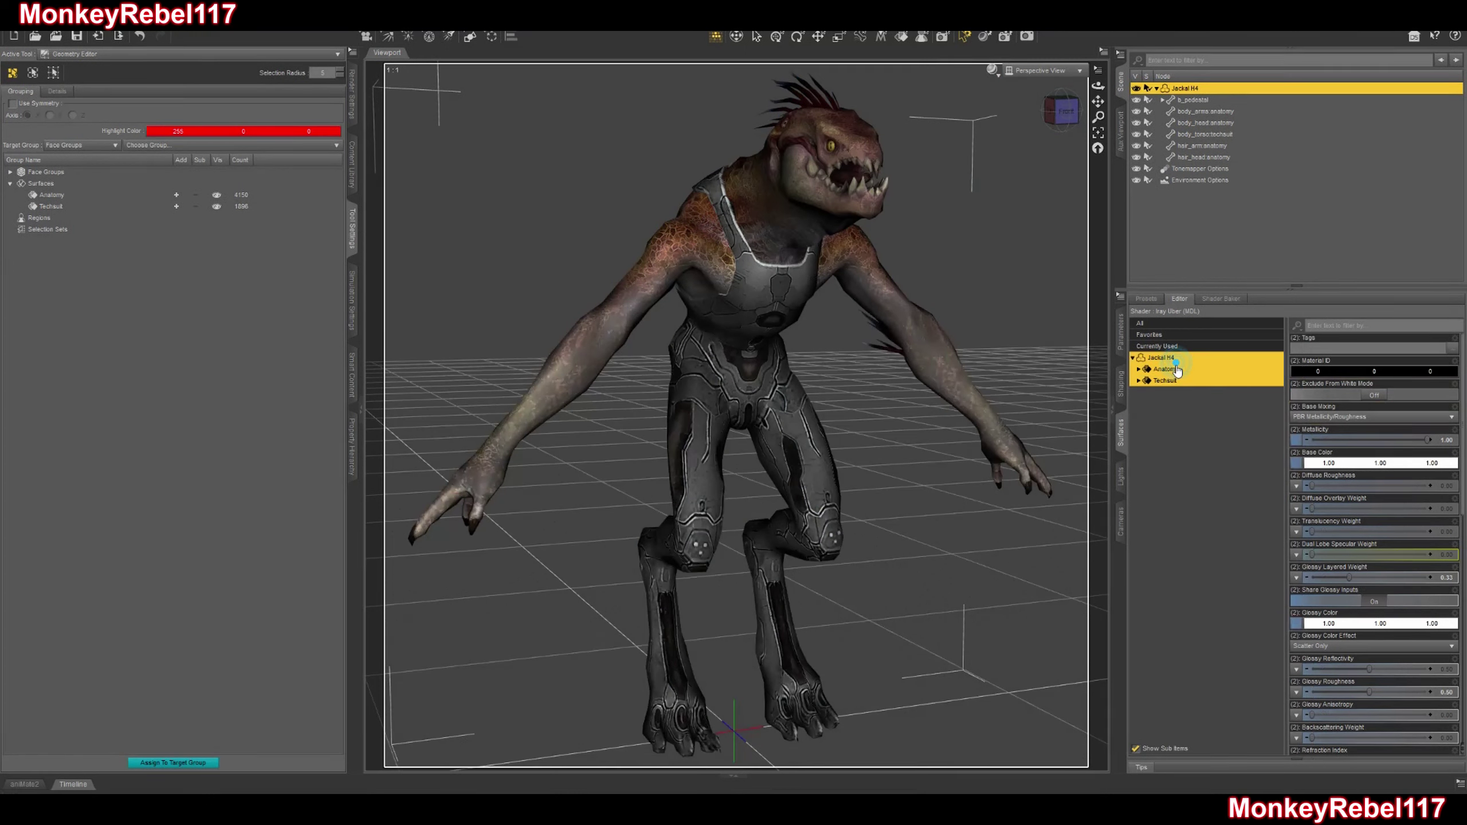
{"action": "left_click", "coordinate": [1443, 440]}
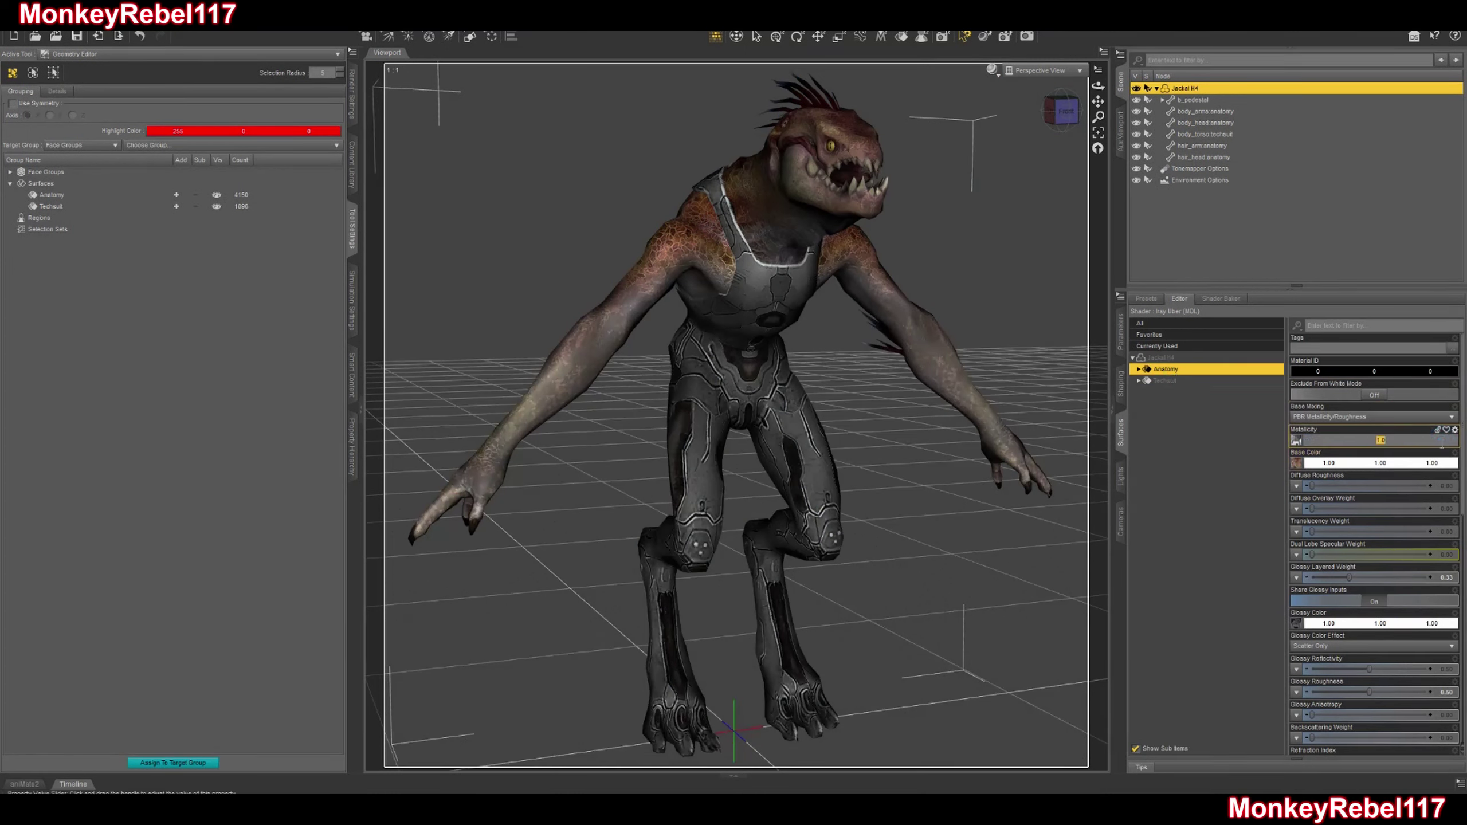
{"action": "type", "text": "0.5"}
{"action": "key", "text": "Return"}
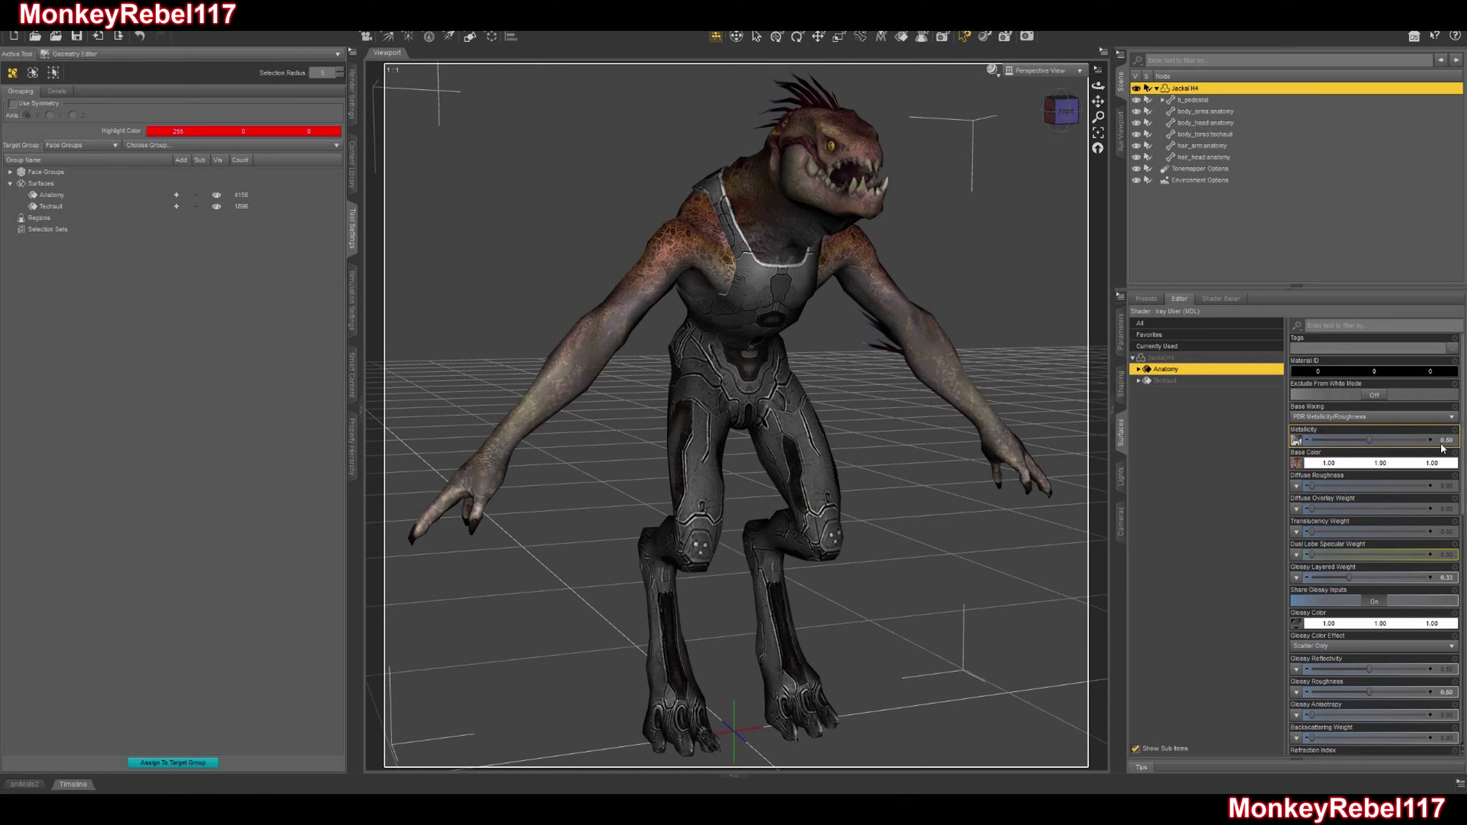
Select the Techsuit surface, check the jackal in the NVIDIA Iray draw style, and switch the viewport back to Texture Shaded.
{"action": "left_click", "coordinate": [1178, 383]}
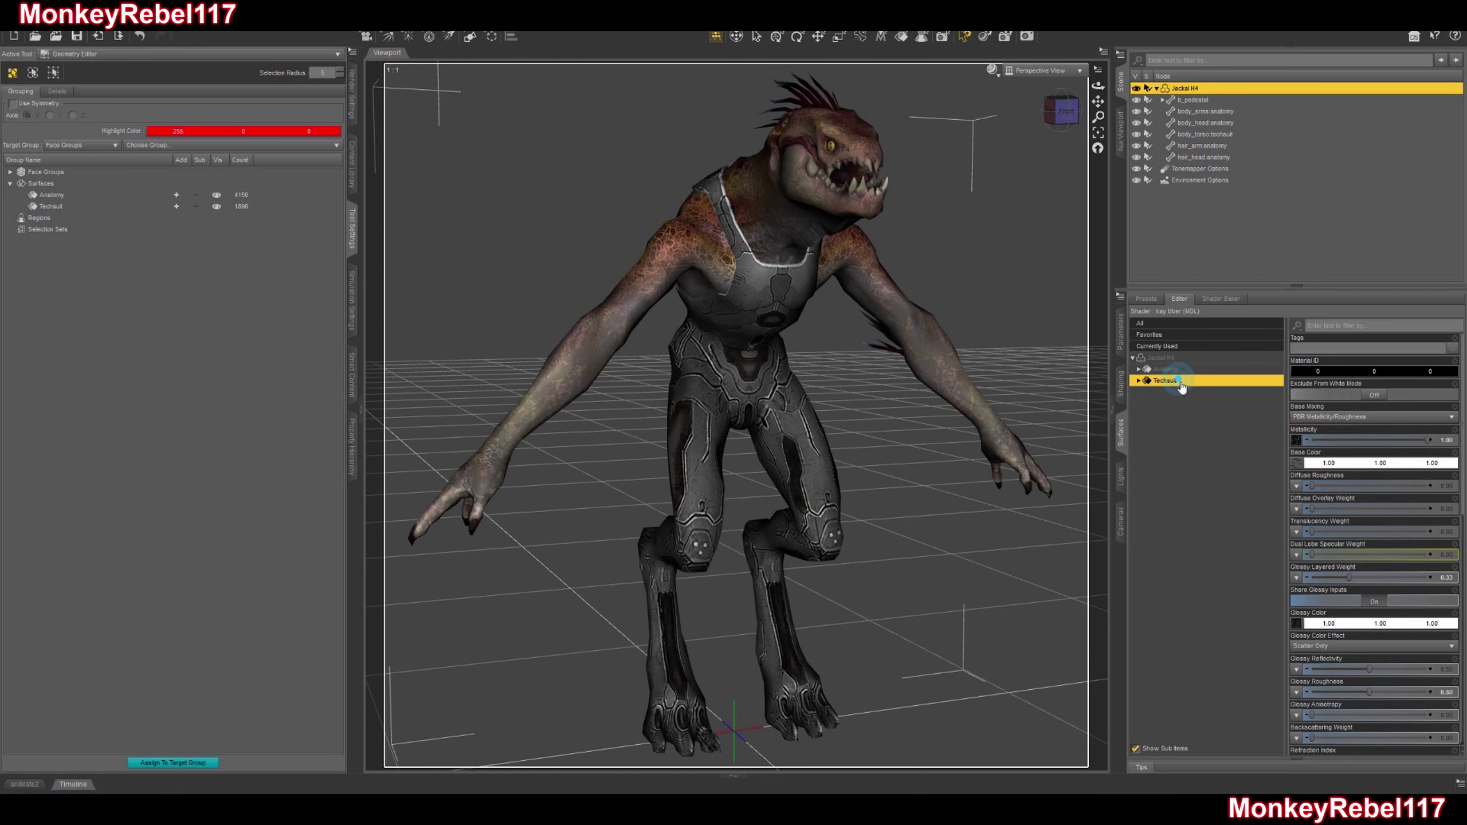
{"action": "left_click", "coordinate": [991, 69]}
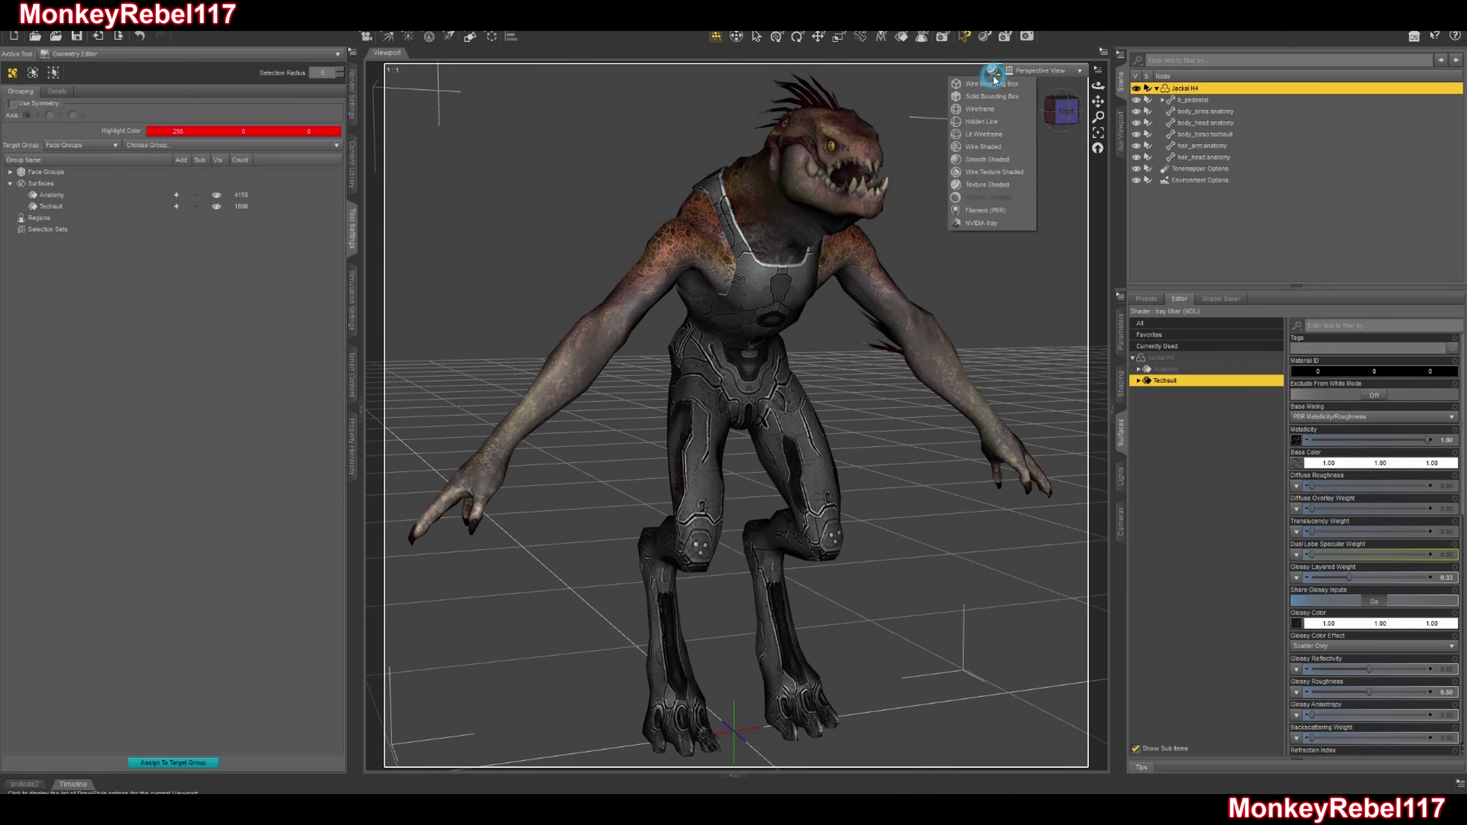
{"action": "left_click", "coordinate": [994, 223]}
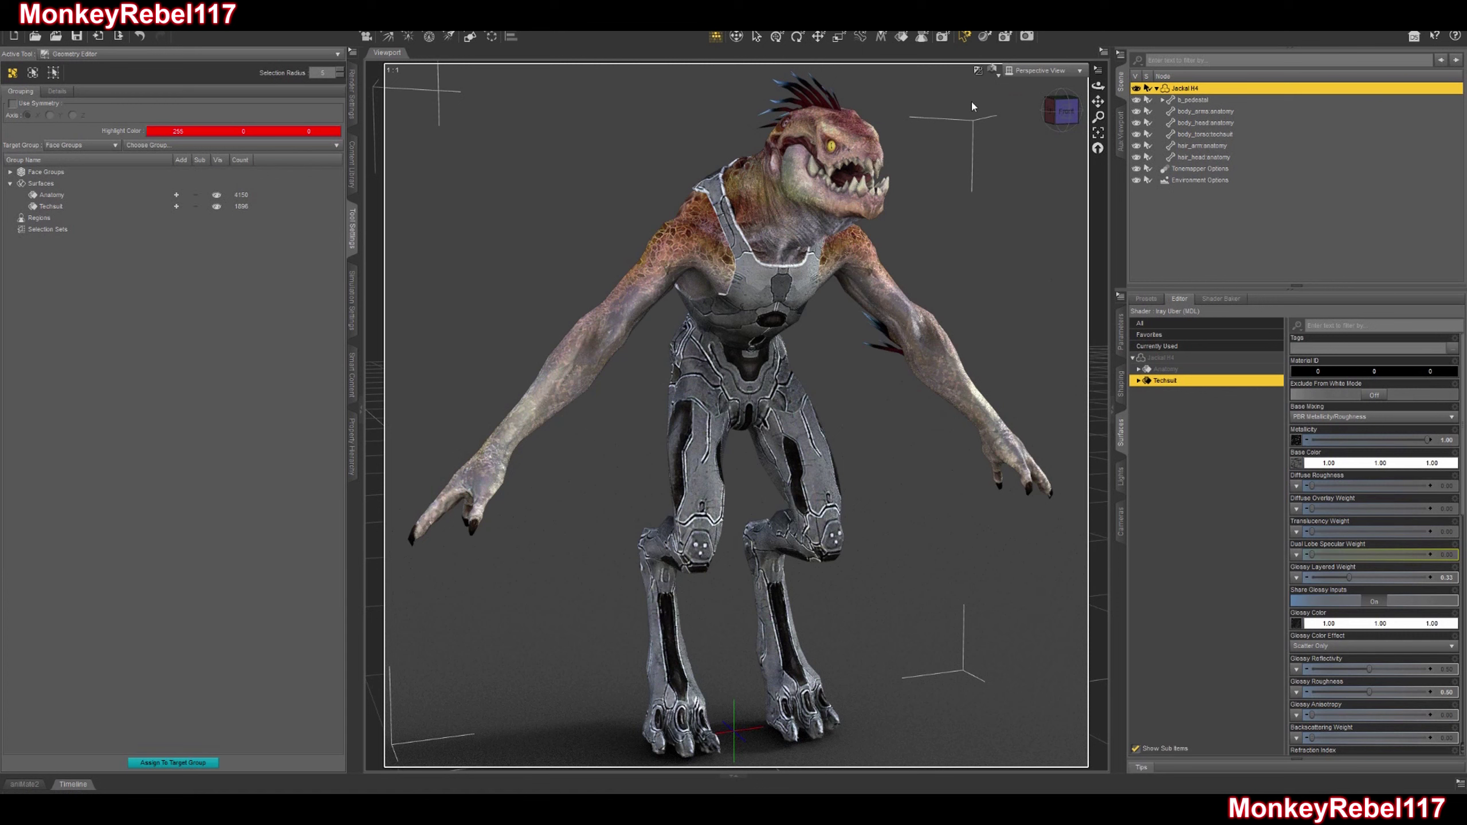
{"action": "left_click", "coordinate": [992, 70]}
{"action": "left_click", "coordinate": [982, 181]}
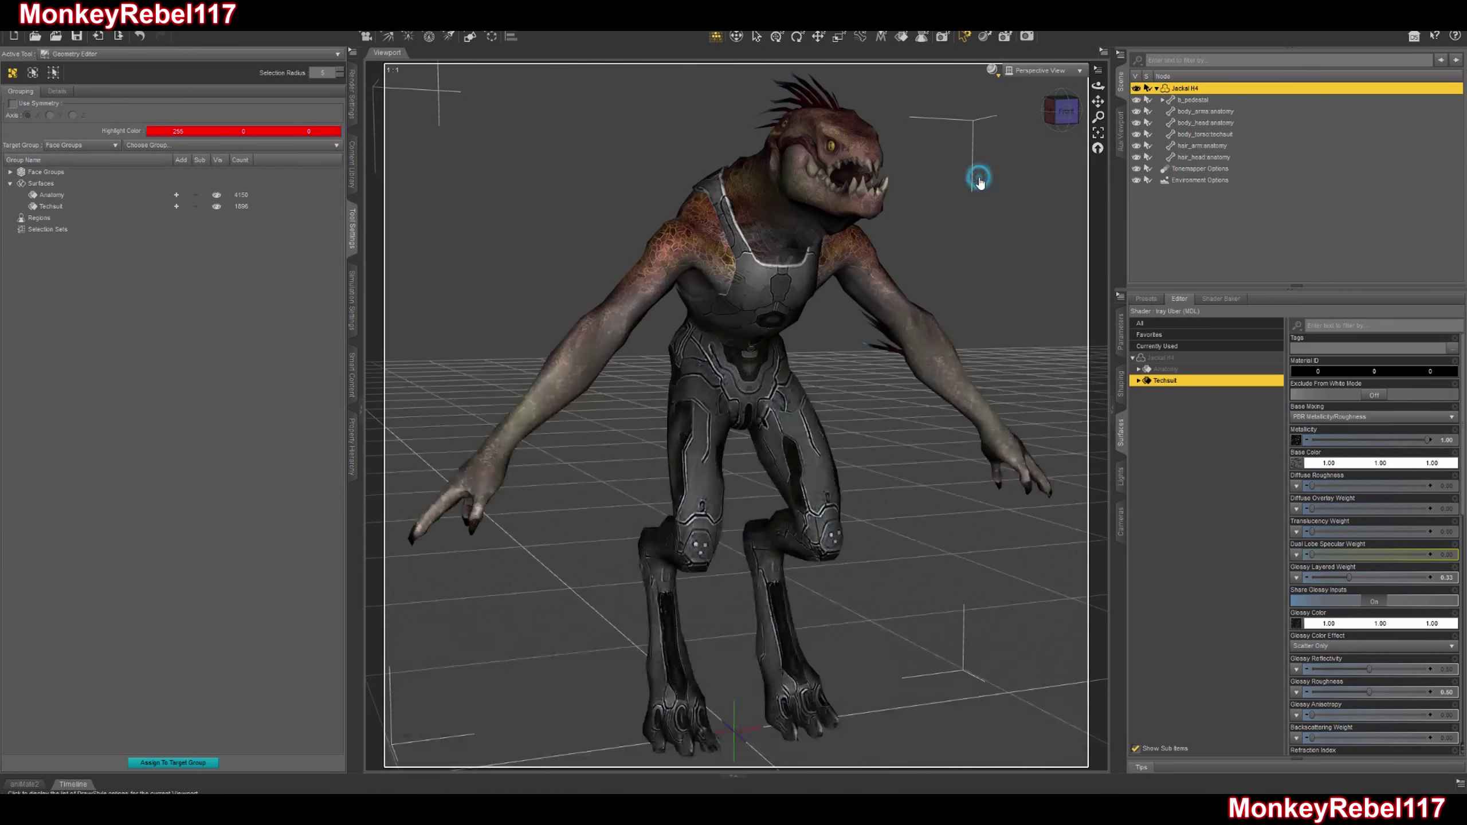
Test the right shoulder rig by rotating the right clavicle bone to raise the arm and the right upper arm bone to lower it.
{"action": "left_click", "coordinate": [797, 37]}
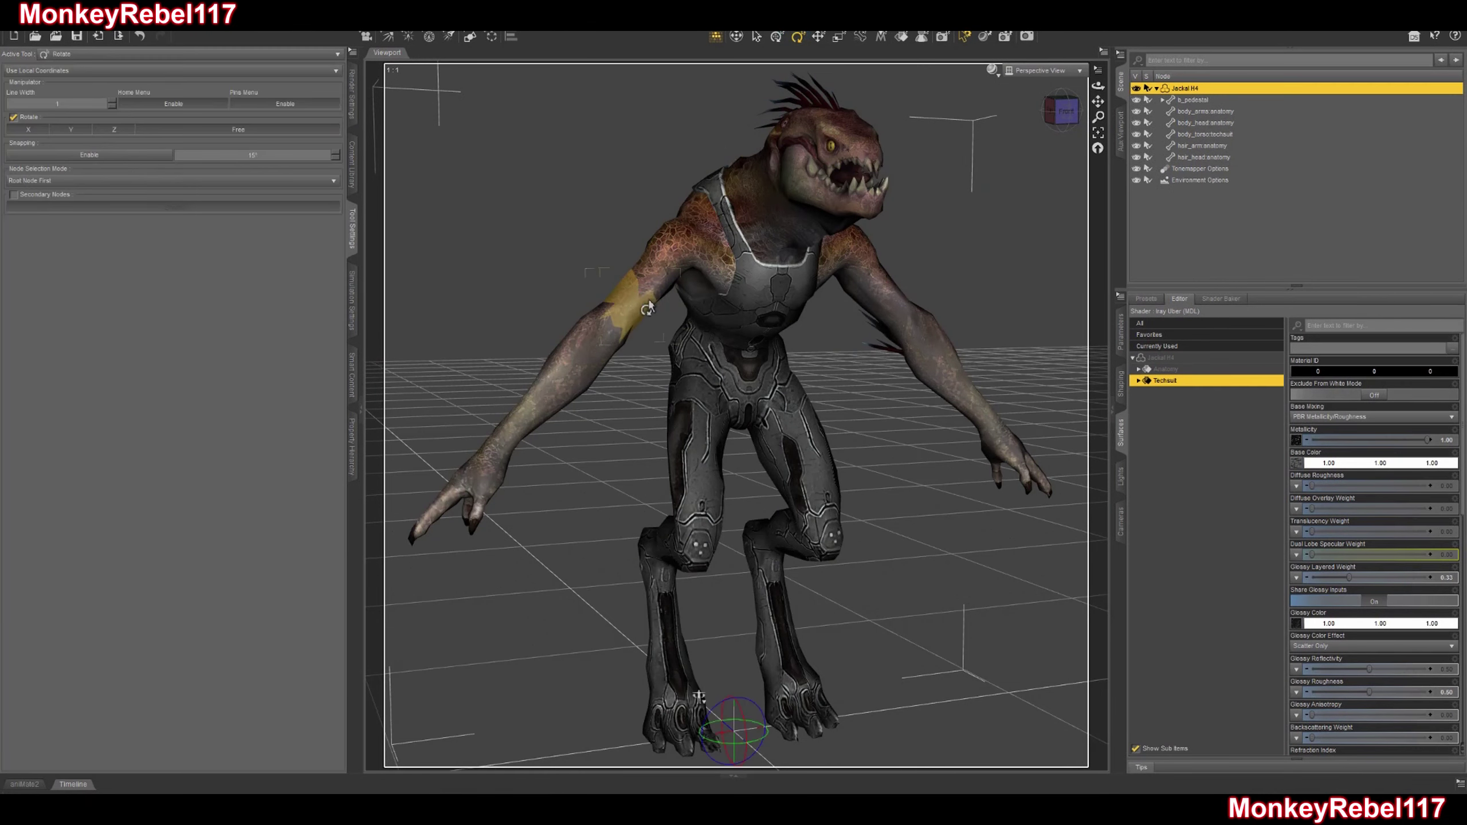
{"action": "left_click", "coordinate": [629, 291]}
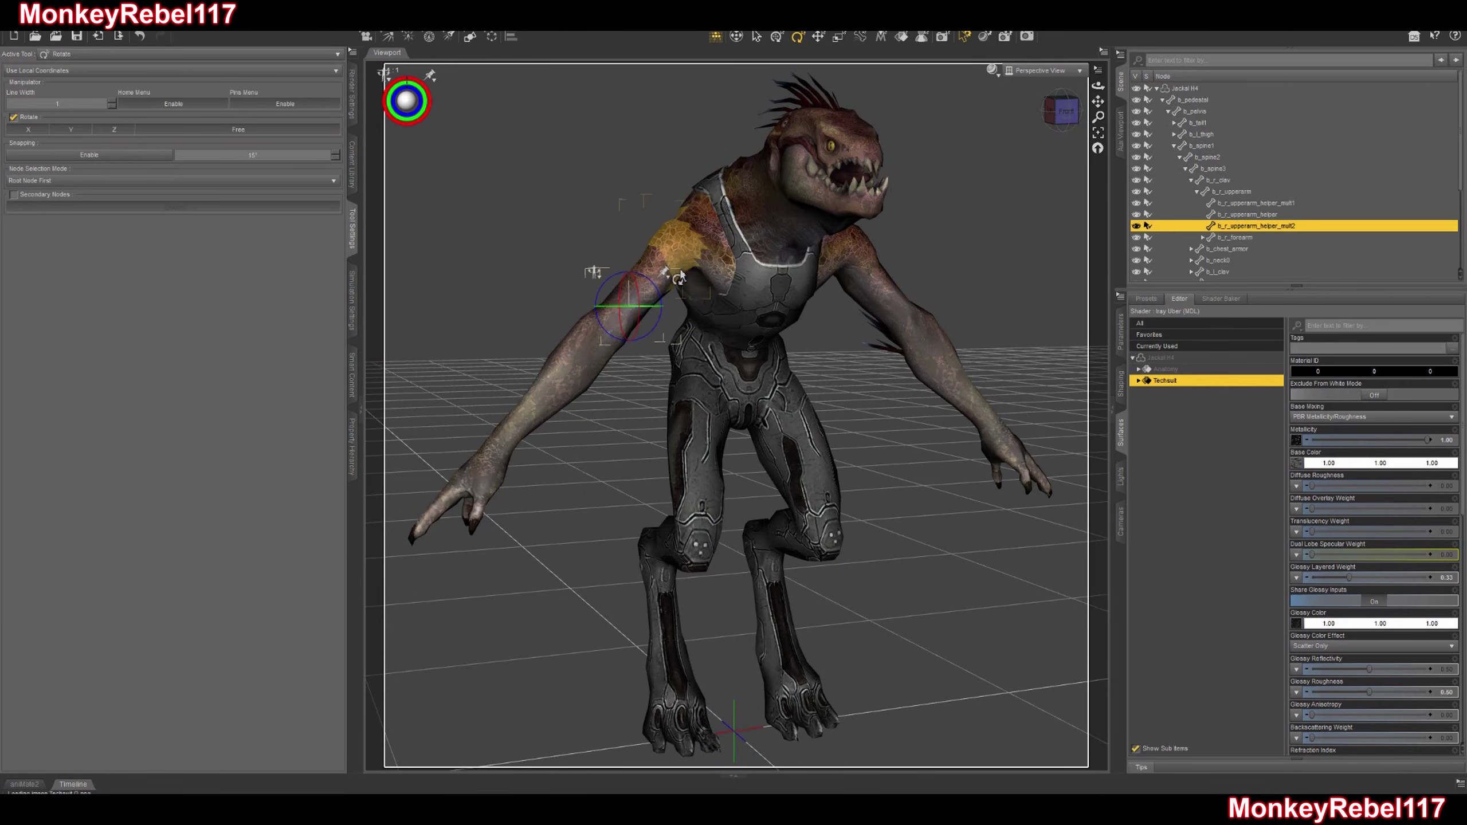
{"action": "left_click", "coordinate": [1233, 193]}
{"action": "mouse_move", "coordinate": [725, 232]}
{"action": "left_mouse_down"}
{"action": "mouse_move", "coordinate": [734, 222]}
{"action": "mouse_move", "coordinate": [742, 242]}
{"action": "mouse_move", "coordinate": [739, 229]}
{"action": "left_mouse_up"}
{"action": "left_click", "coordinate": [1247, 180]}
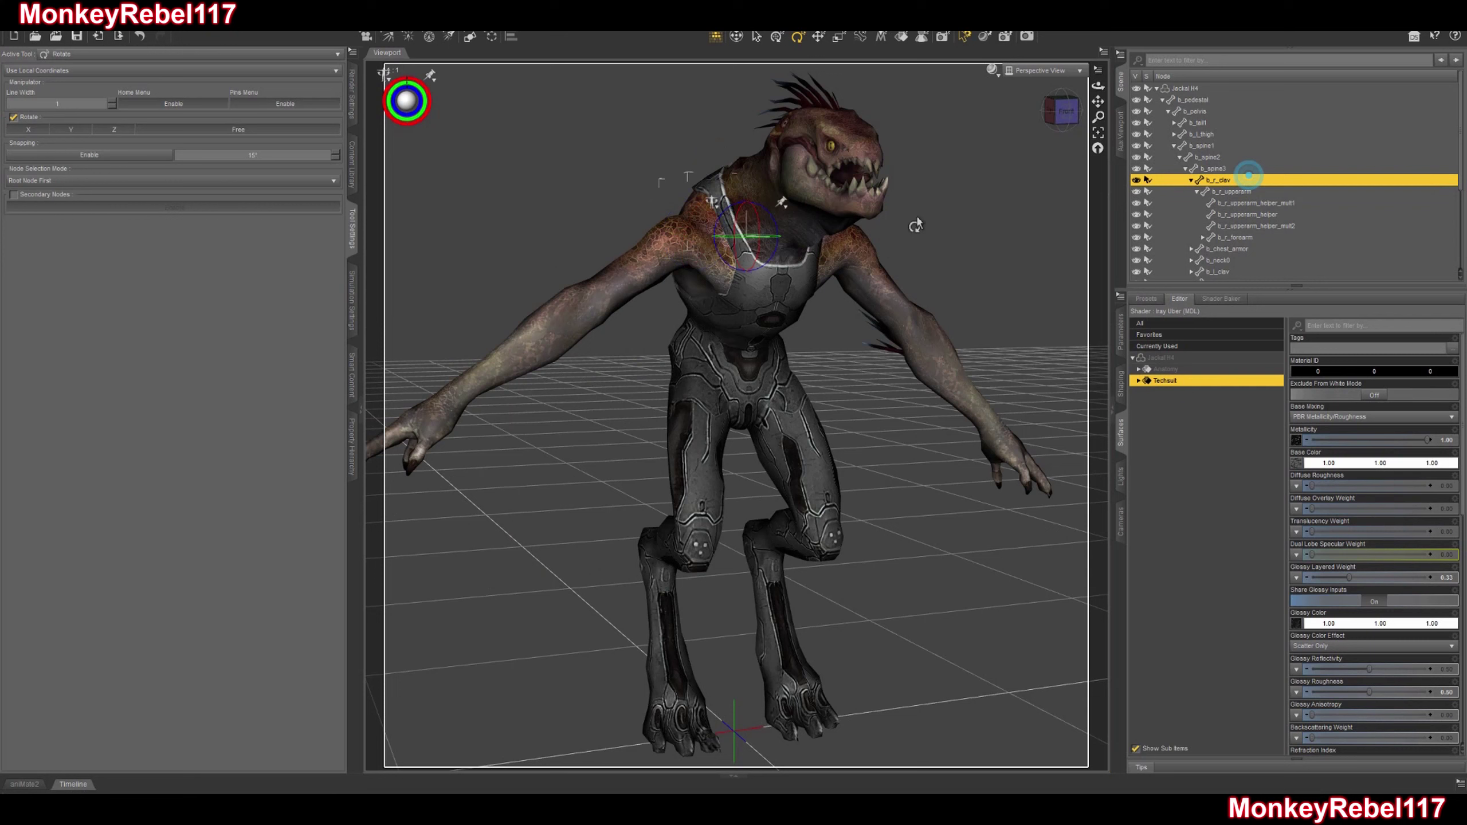
{"action": "mouse_move", "coordinate": [774, 223]}
{"action": "left_mouse_down"}
{"action": "mouse_move", "coordinate": [773, 209]}
{"action": "mouse_move", "coordinate": [772, 231]}
{"action": "left_mouse_up"}
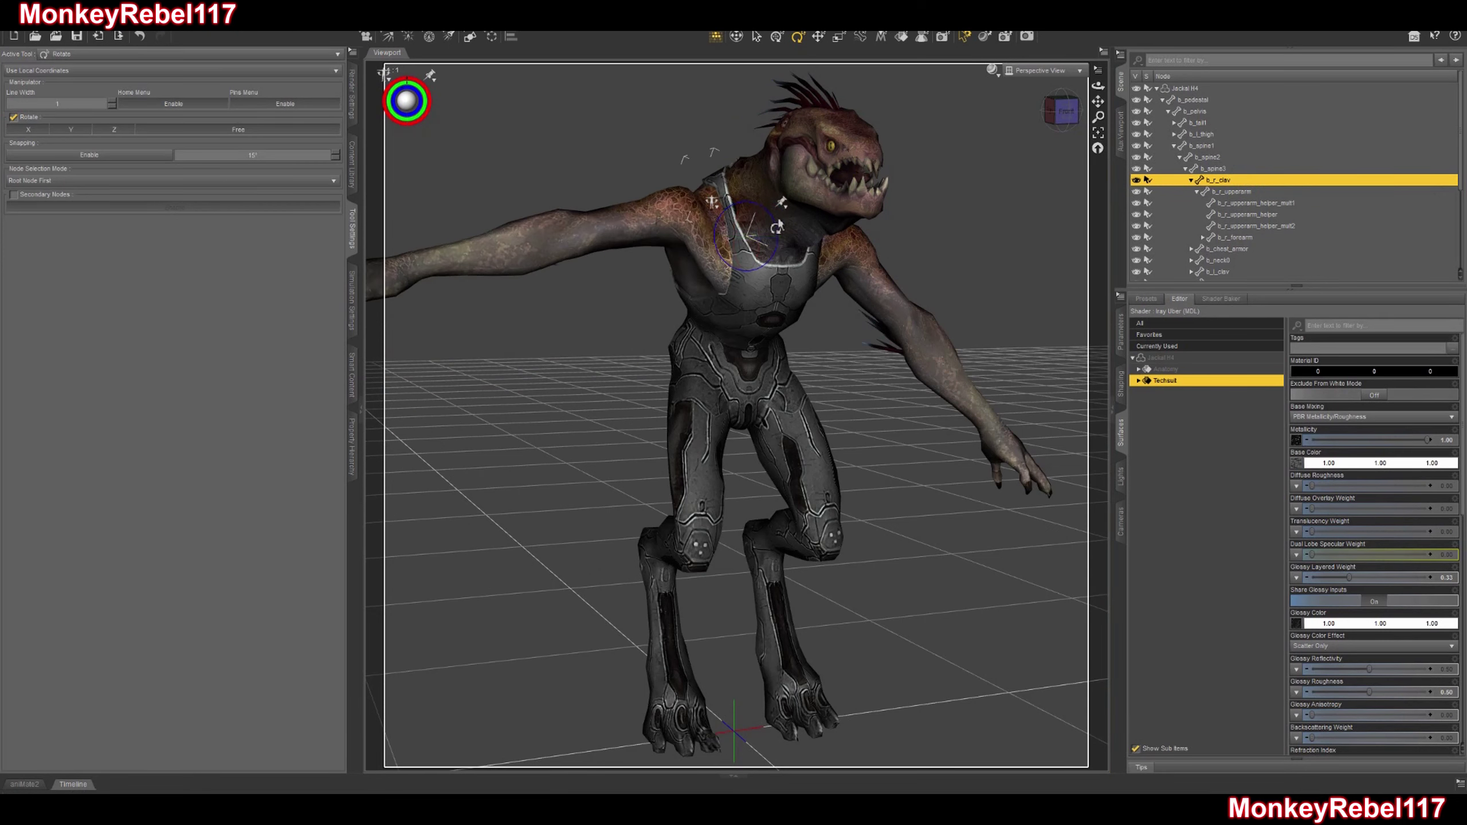
{"action": "left_click", "coordinate": [1229, 193]}
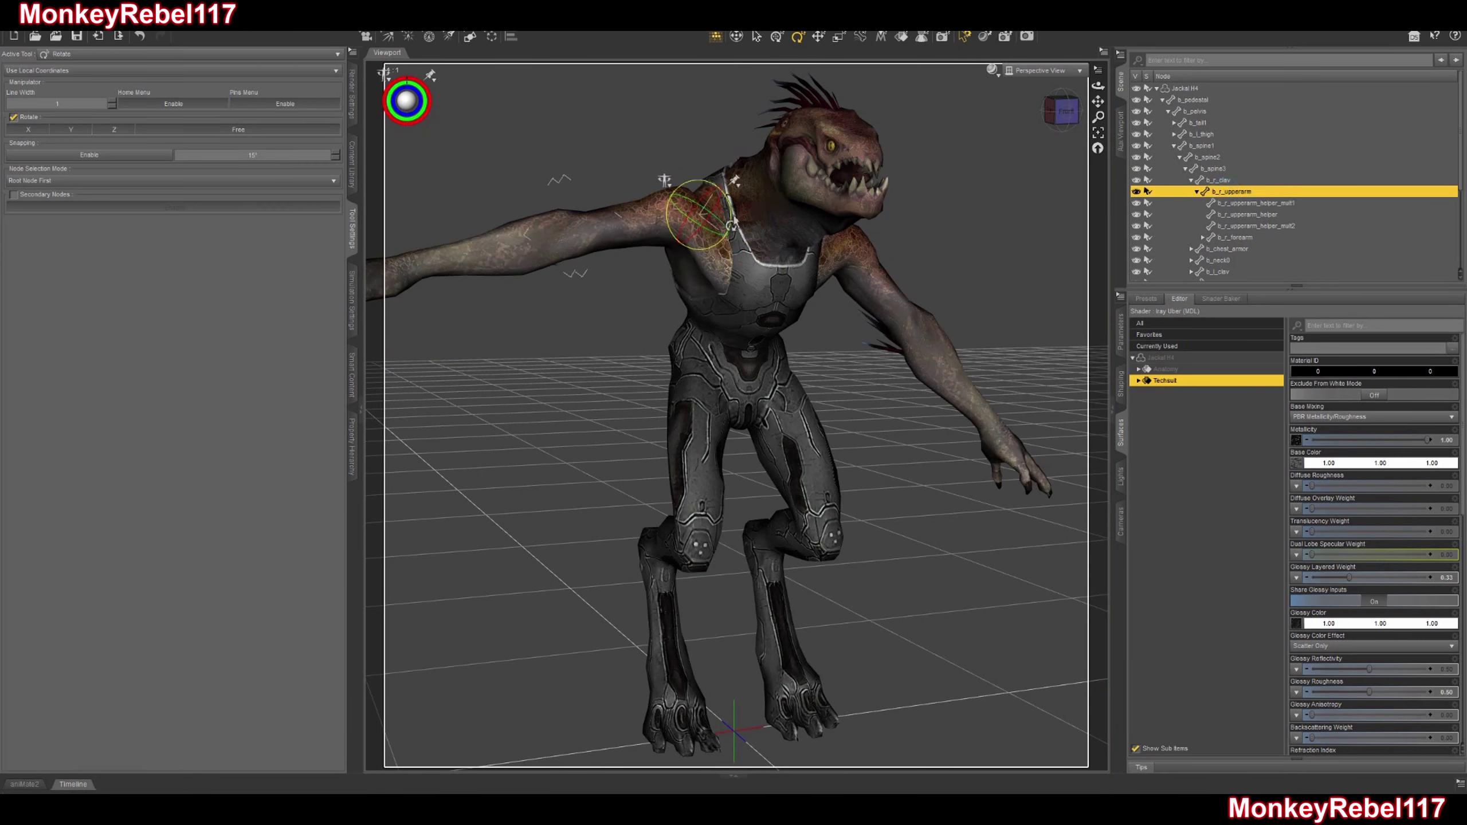
{"action": "left_click_drag", "start_coordinate": [722, 216], "coordinate": [721, 231]}
Bend the right elbow outward by rotating the b_r_forearm bone.
{"action": "left_click", "coordinate": [652, 365]}
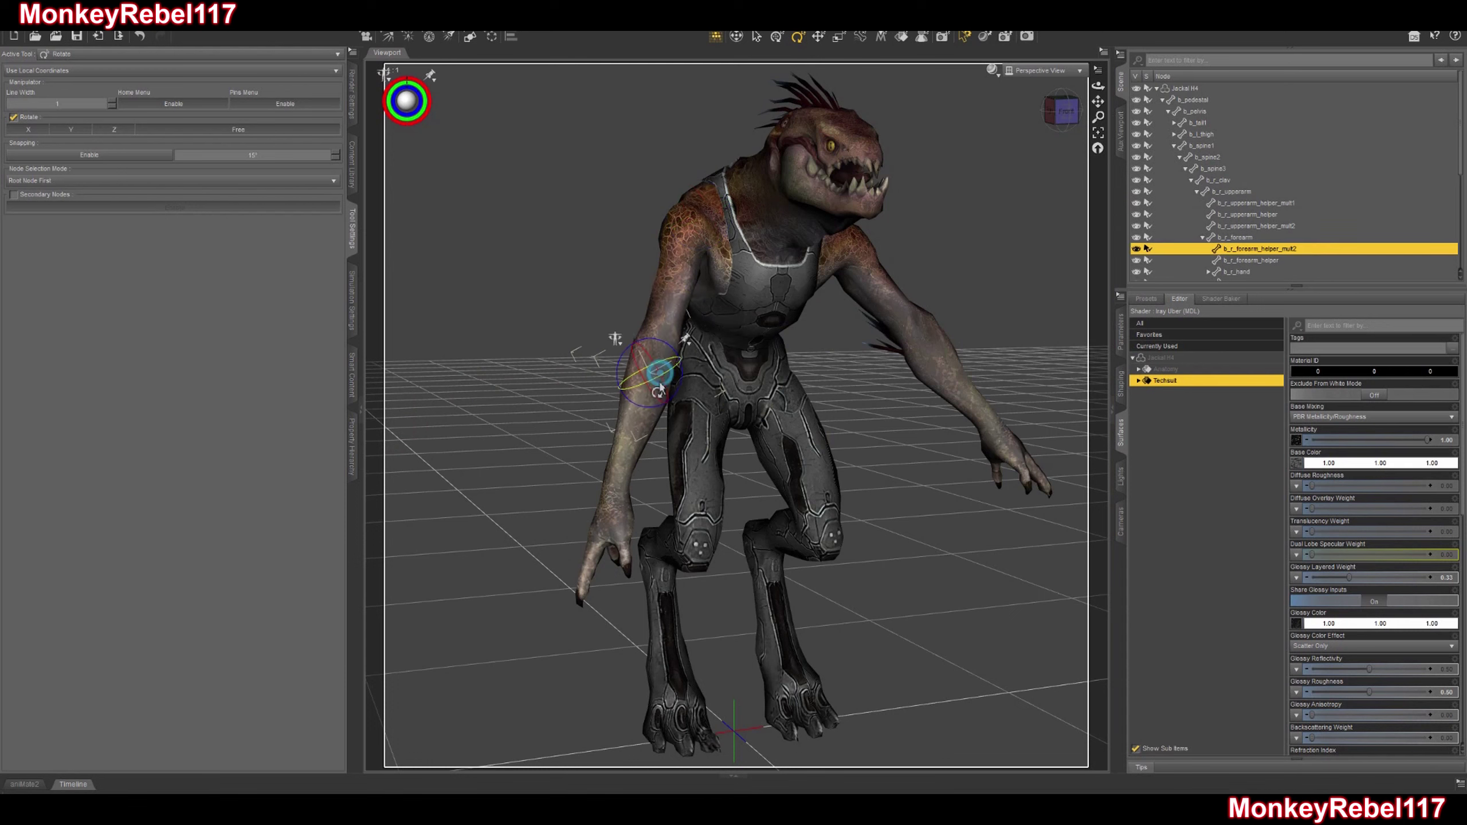
{"action": "left_click", "coordinate": [1257, 237]}
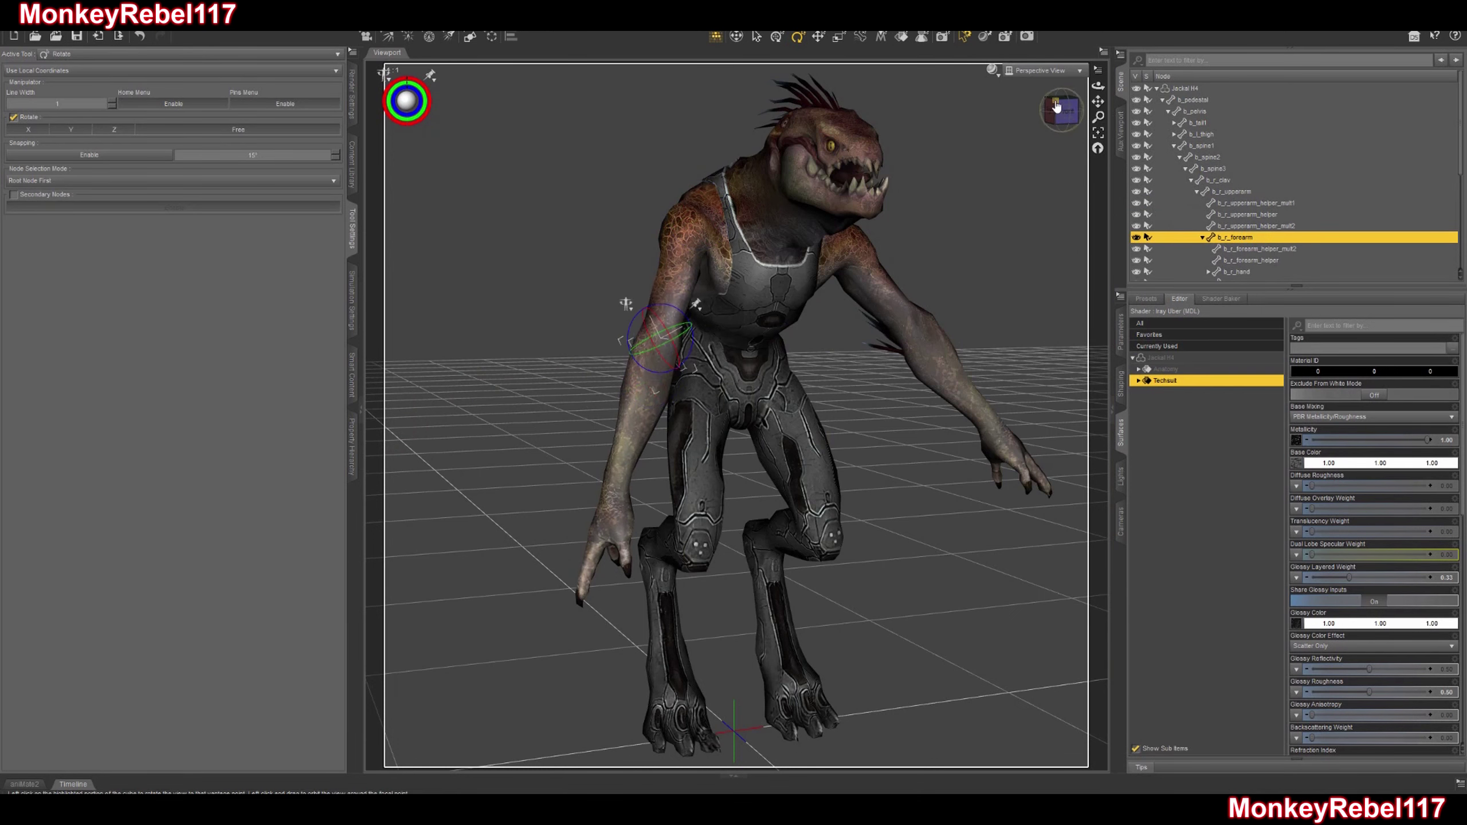
{"action": "left_click_drag", "start_coordinate": [1058, 106], "coordinate": [1067, 108]}
{"action": "left_click_drag", "start_coordinate": [727, 385], "coordinate": [757, 369]}
Test the leg rig by rotating the left thigh outward in front view and swinging the right thigh backward in side view.
{"action": "left_click", "coordinate": [1057, 125]}
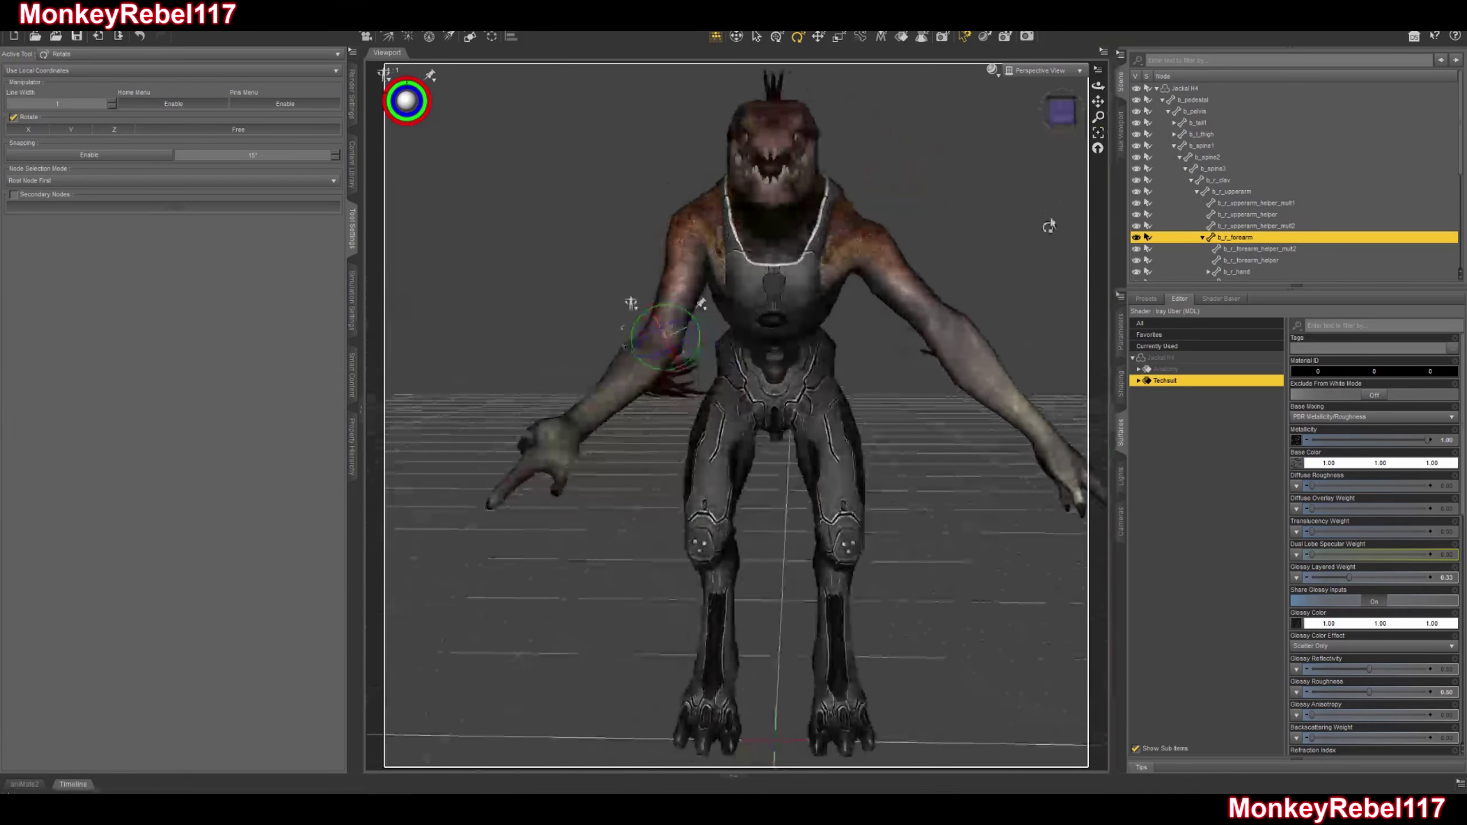
{"action": "left_click", "coordinate": [846, 471]}
{"action": "mouse_move", "coordinate": [850, 375]}
{"action": "left_mouse_down"}
{"action": "mouse_move", "coordinate": [835, 367]}
{"action": "mouse_move", "coordinate": [852, 385]}
{"action": "left_mouse_up"}
{"action": "left_click", "coordinate": [720, 480]}
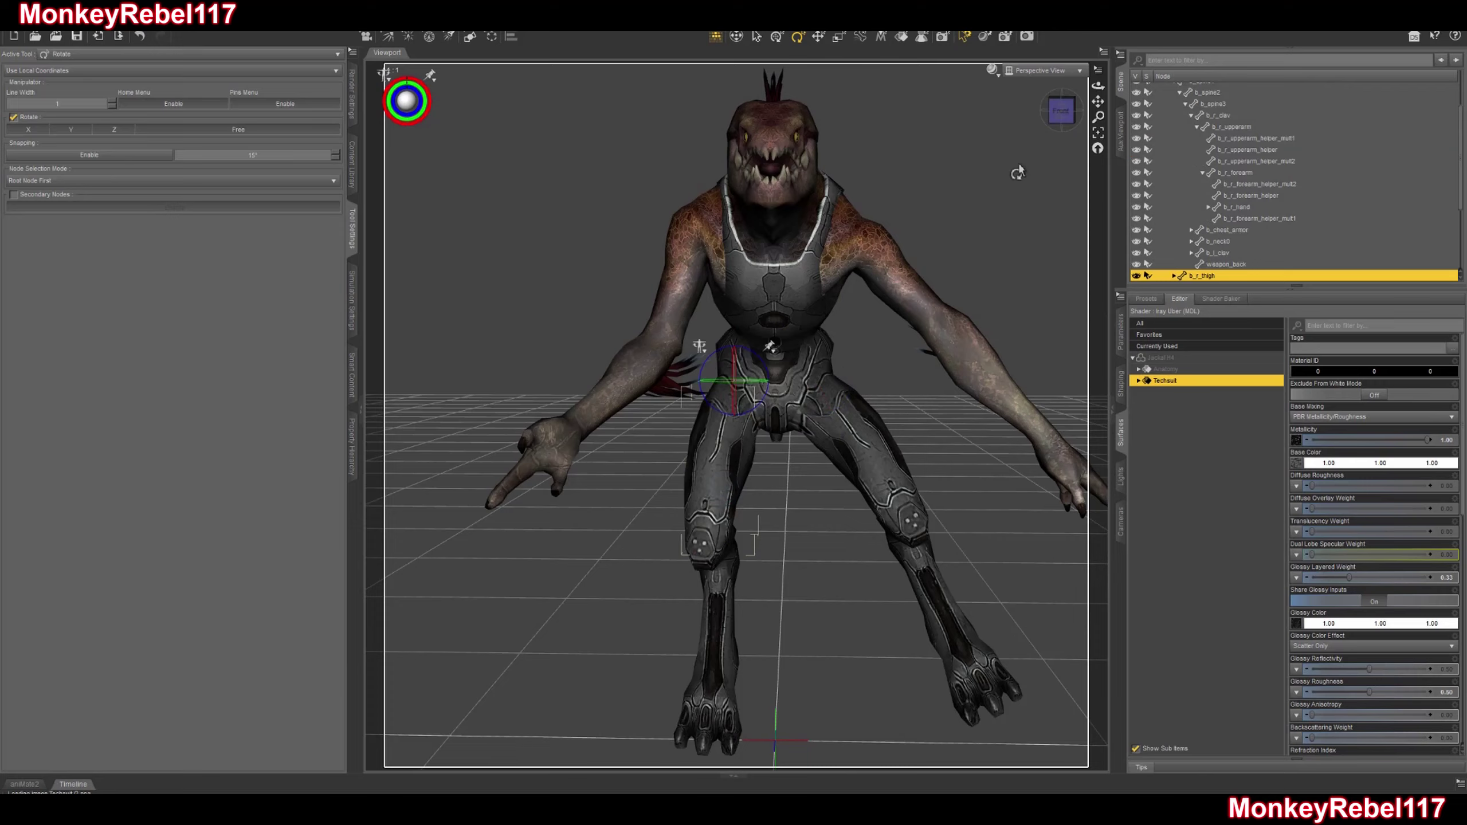
{"action": "left_click", "coordinate": [1060, 111]}
{"action": "left_click_drag", "start_coordinate": [649, 411], "coordinate": [681, 395]}
Tilt the jackal's head by rotating the b_head bone.
{"action": "left_click", "coordinate": [901, 213]}
{"action": "left_click", "coordinate": [1233, 252]}
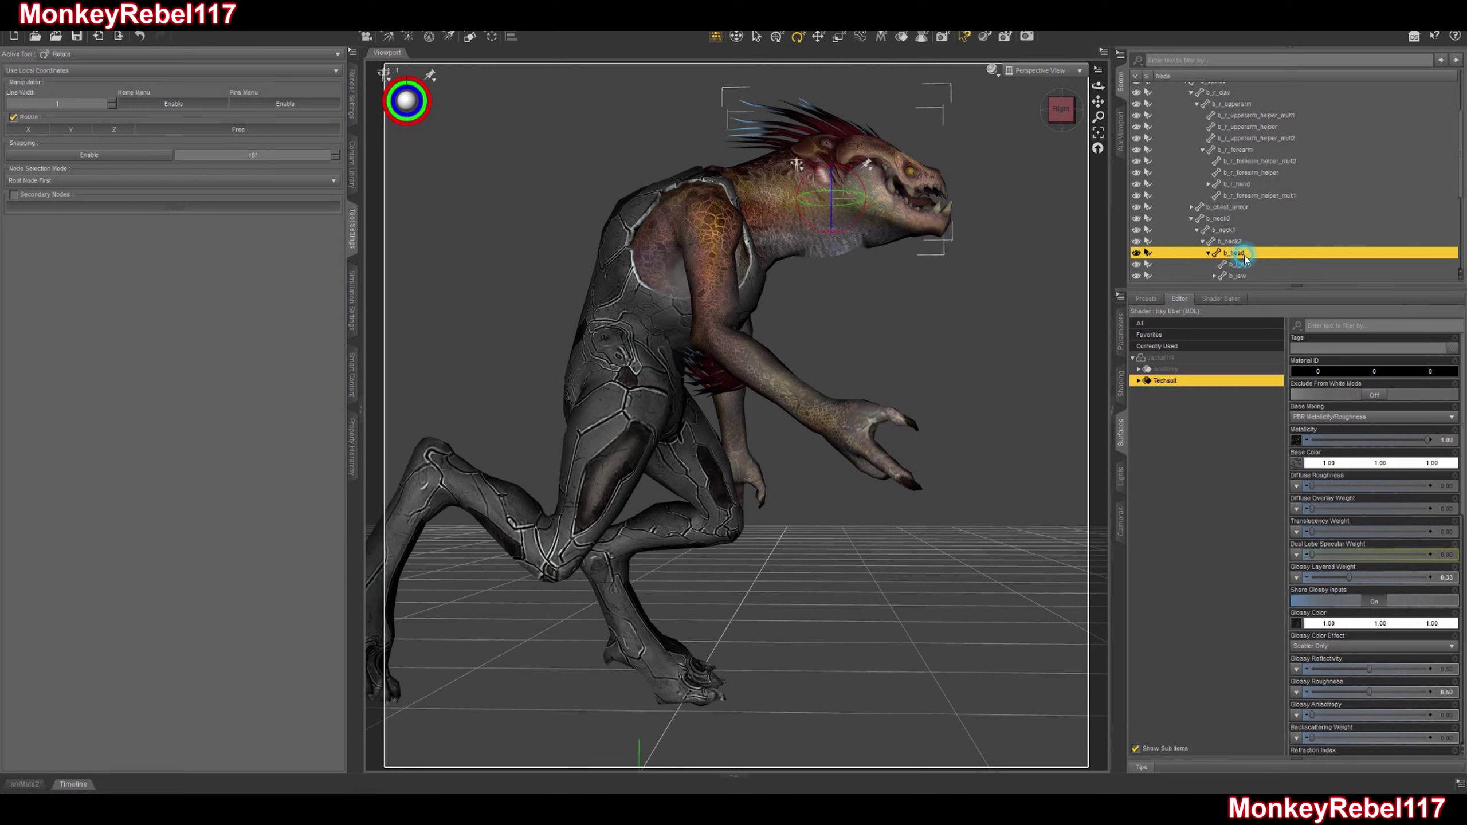
{"action": "left_click_drag", "start_coordinate": [857, 174], "coordinate": [866, 186]}
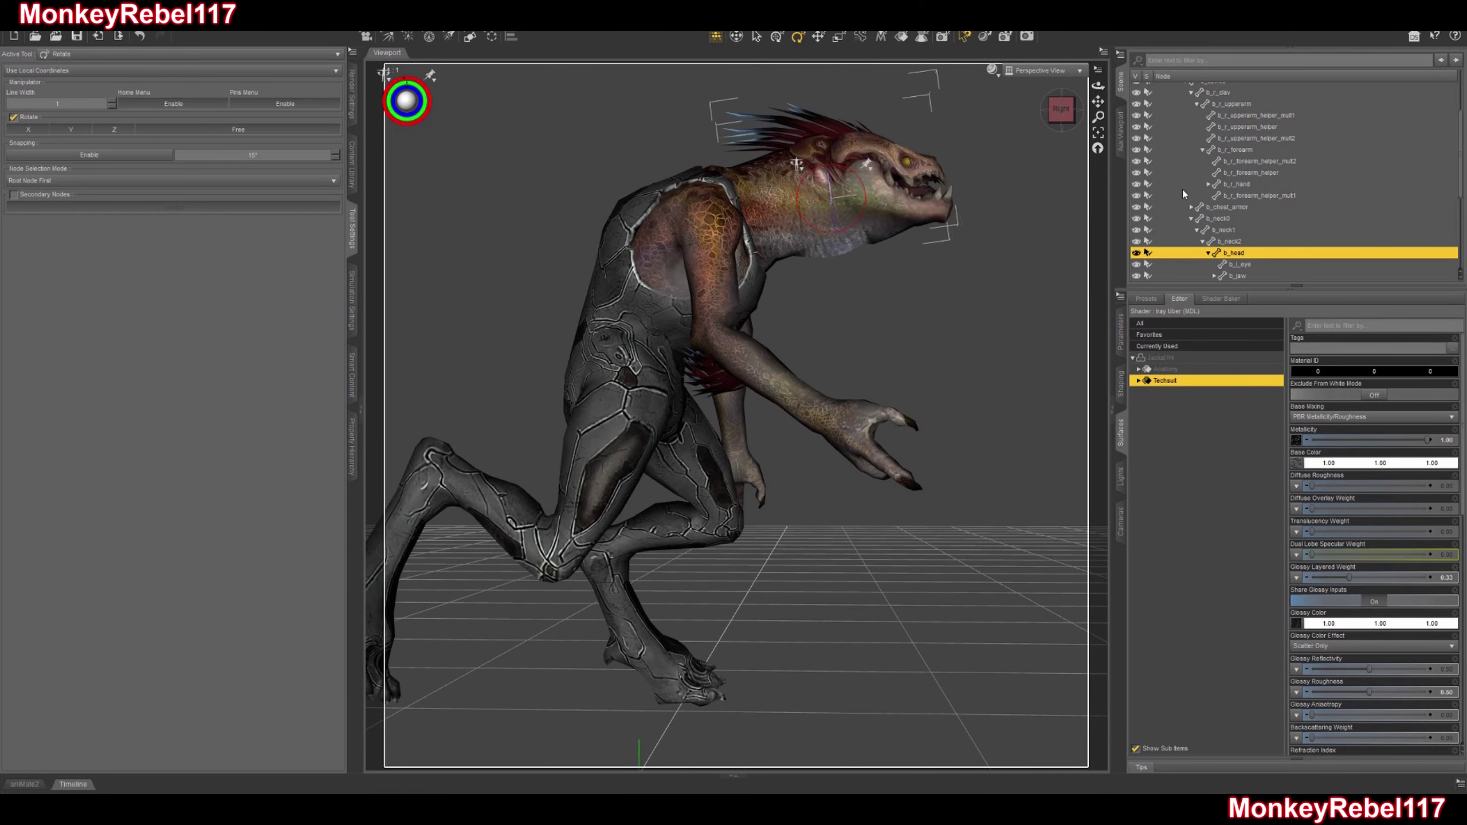
Select the Jackal H4 figure with all its child bones and reset the pose with Zero Figure Pose.
{"action": "scroll", "coordinate": [1204, 141], "scroll_direction": "up", "scroll_amount": 3}
{"action": "left_click", "coordinate": [1189, 88]}
{"action": "right_click", "coordinate": [1191, 88]}
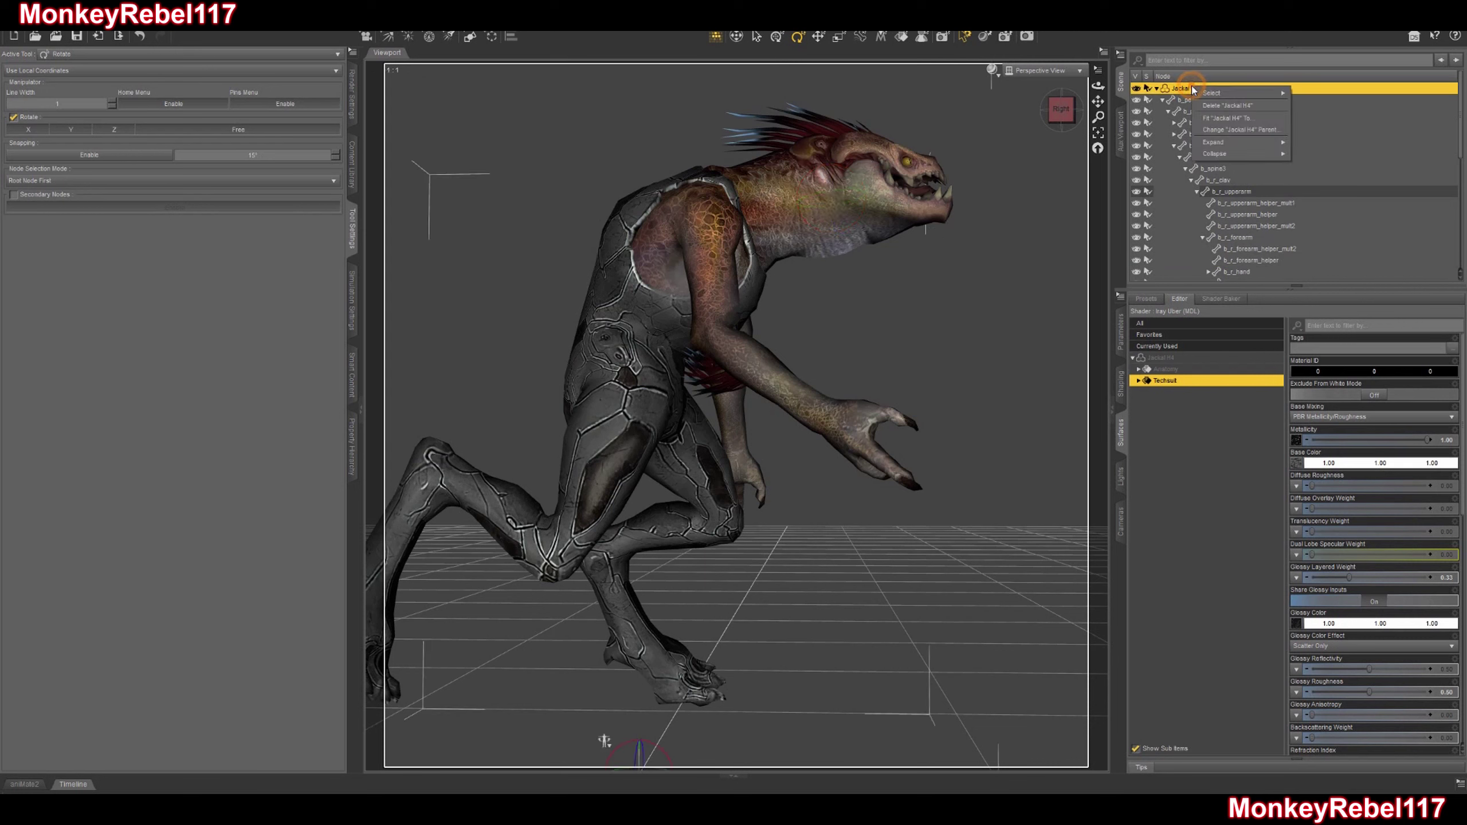
{"action": "mouse_move", "coordinate": [1241, 93]}
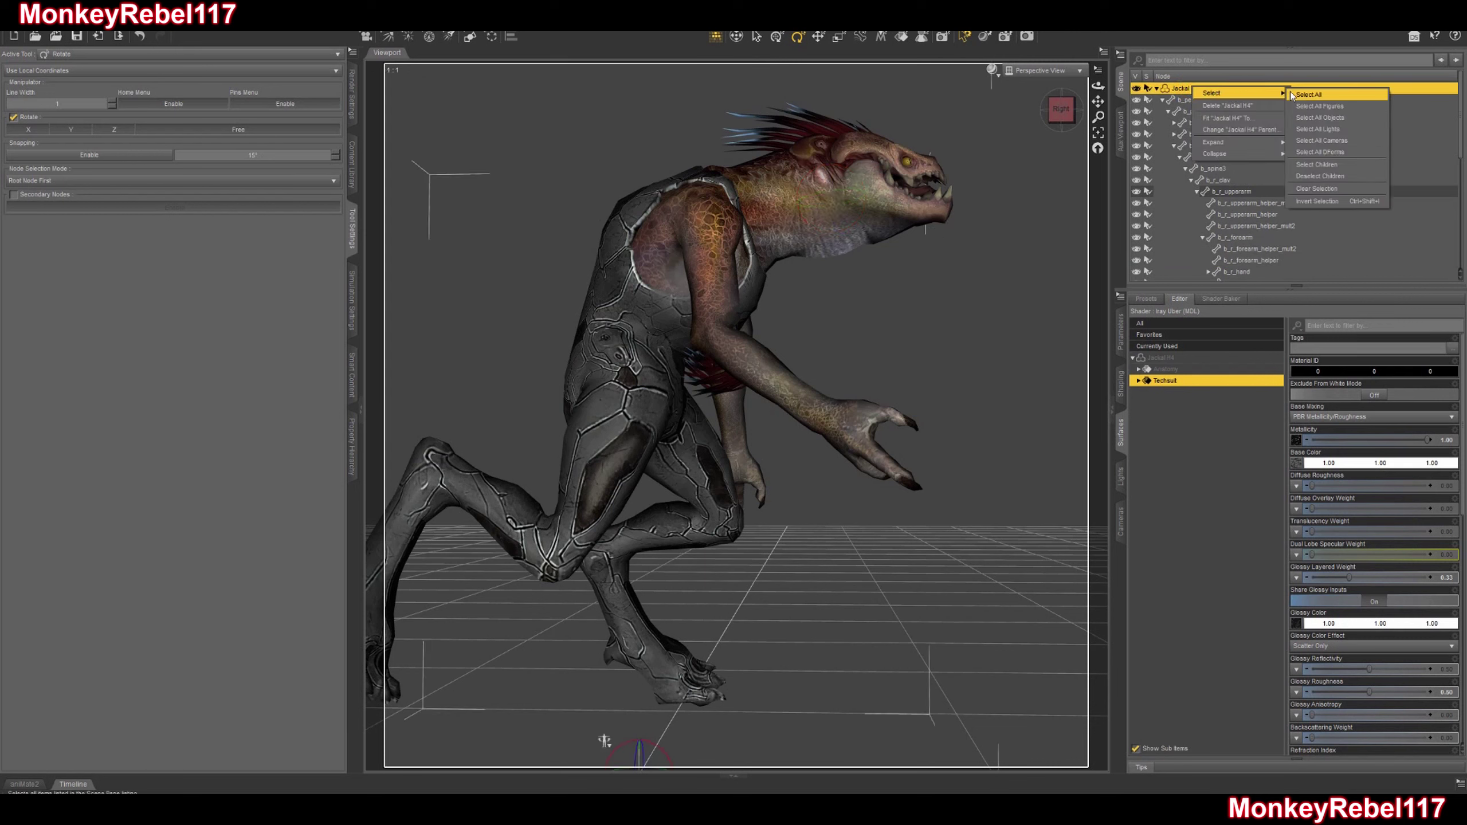
{"action": "left_click", "coordinate": [1345, 165]}
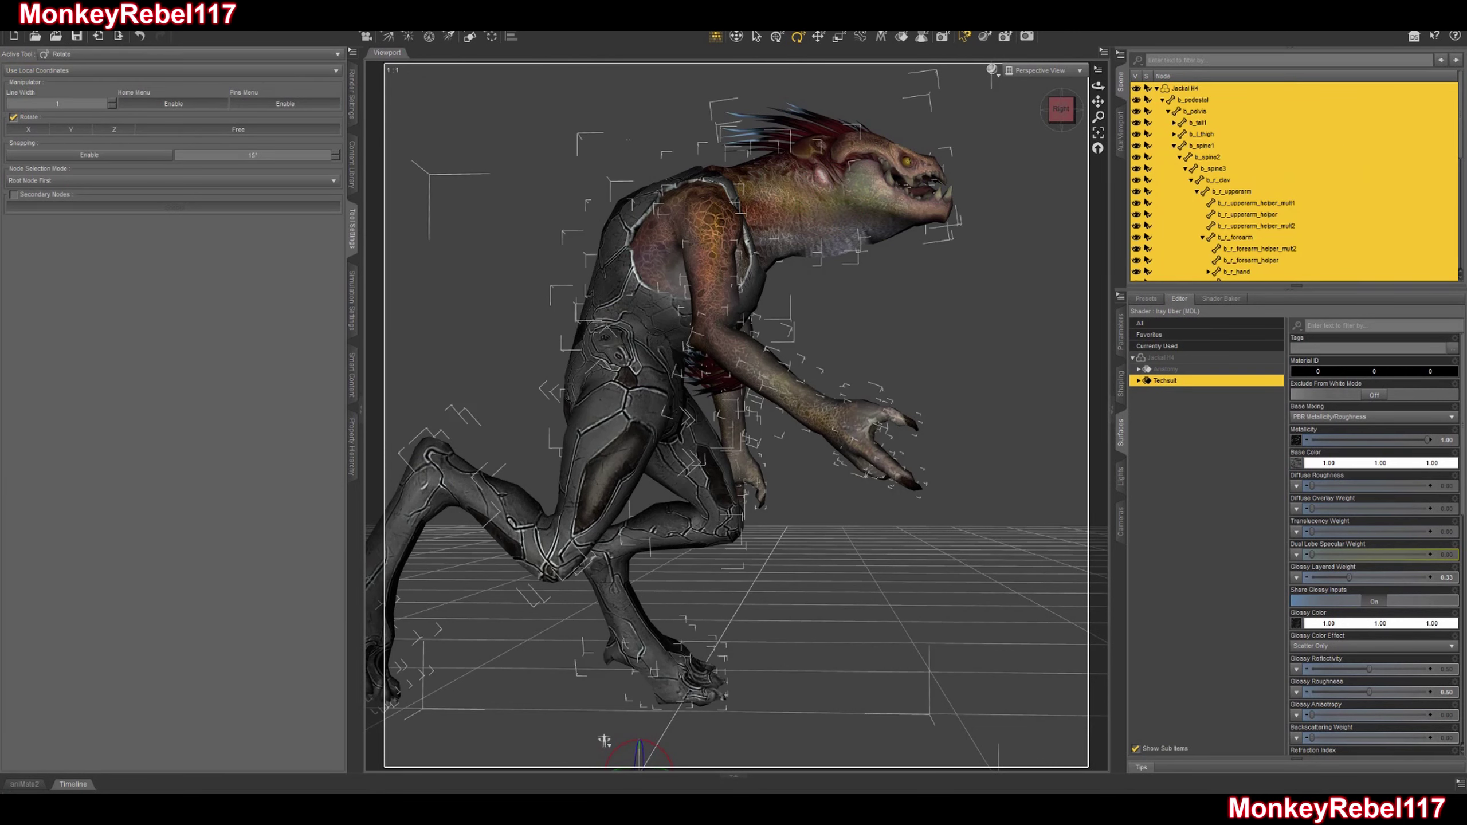
{"action": "left_click", "coordinate": [25, 23]}
{"action": "mouse_move", "coordinate": [62, 121]}
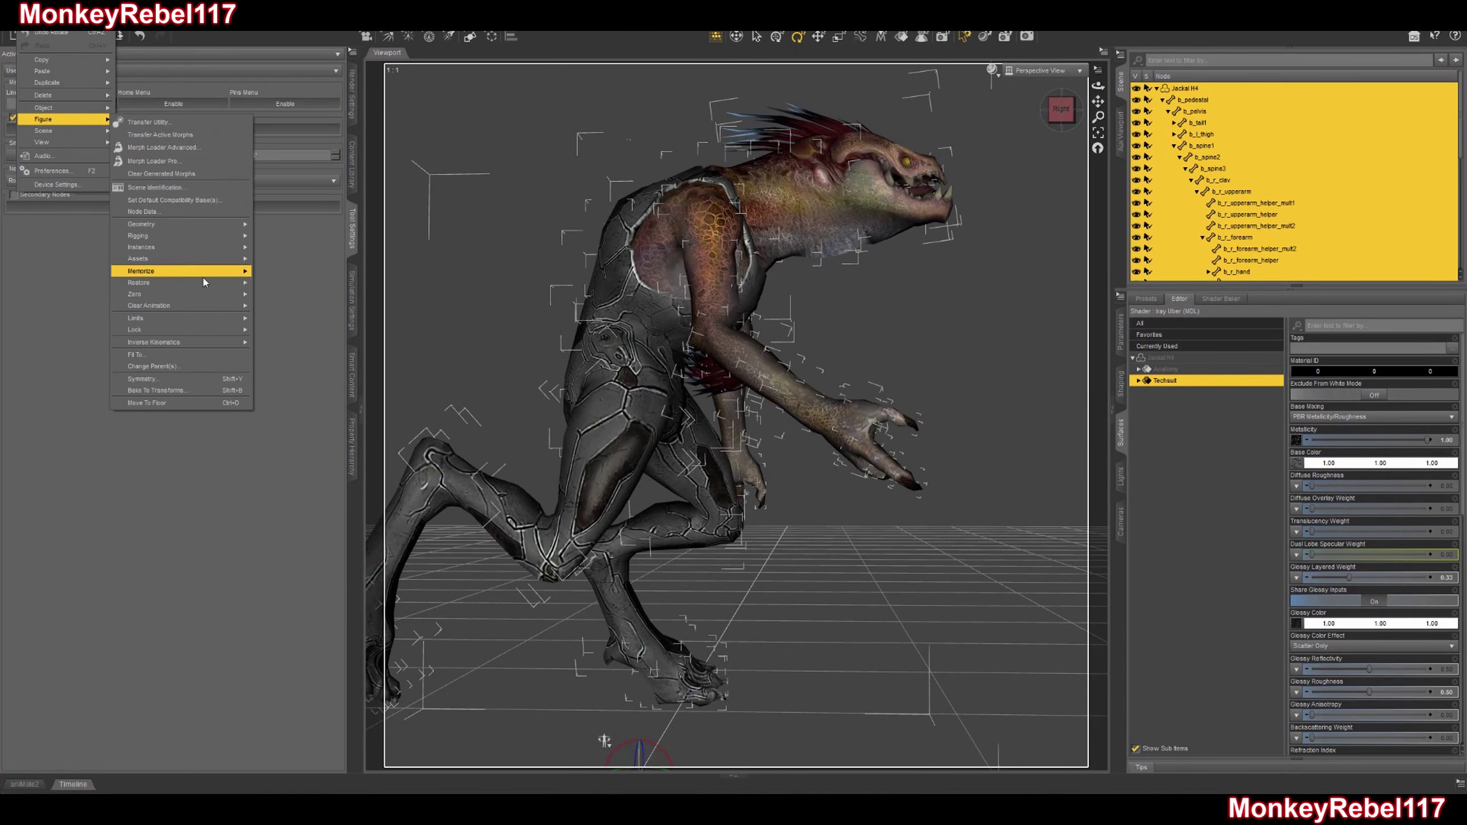
{"action": "mouse_move", "coordinate": [193, 307]}
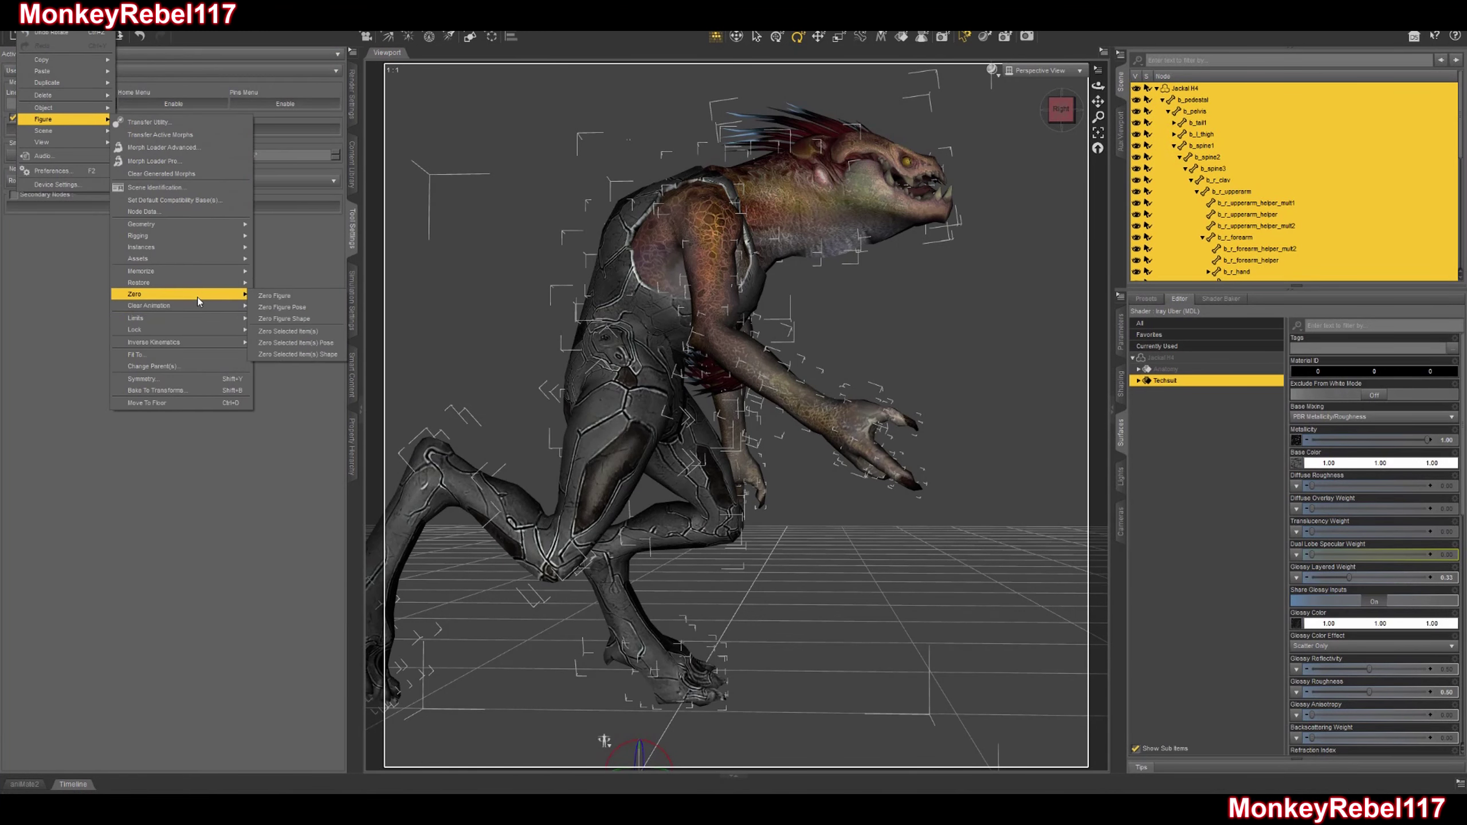
{"action": "left_click", "coordinate": [294, 308]}
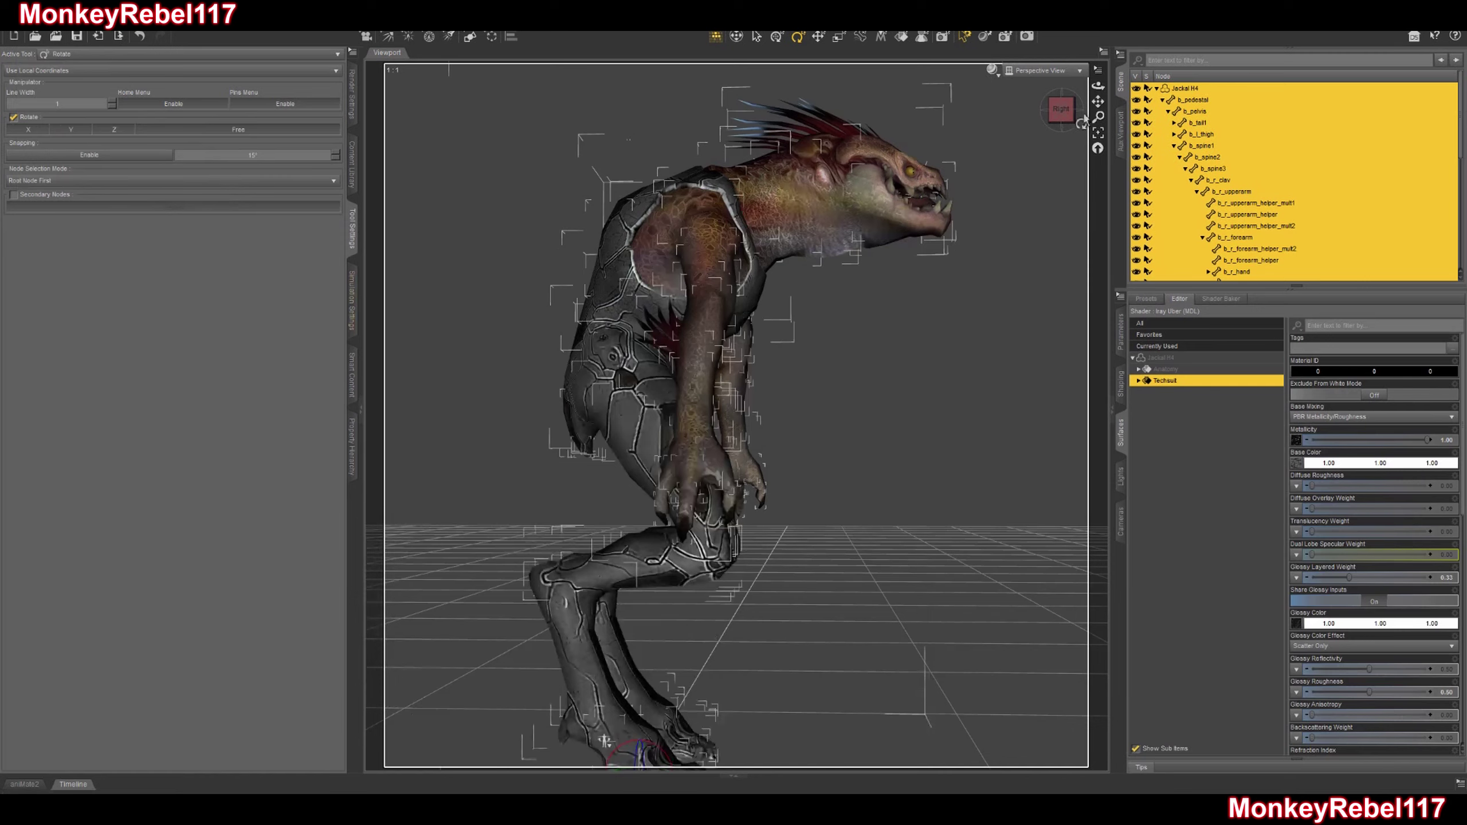
Clear the bone selection, select only the Jackal H4 root figure, and start saving it as a Figure/Prop support asset.
{"action": "left_click", "coordinate": [1062, 111]}
{"action": "left_click_drag", "start_coordinate": [1061, 111], "coordinate": [1028, 239]}
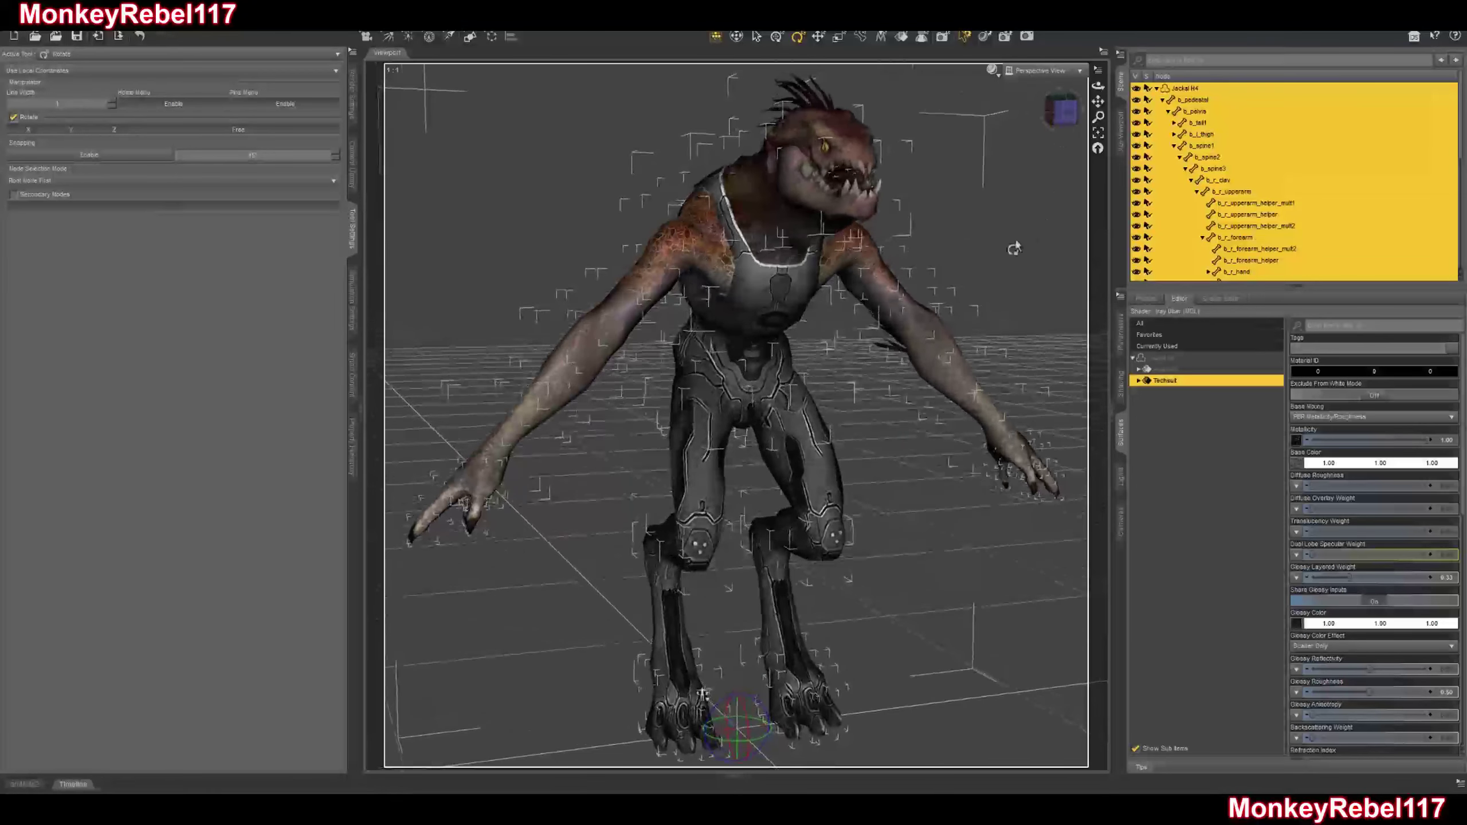
{"action": "left_click", "coordinate": [1061, 111]}
{"action": "left_click", "coordinate": [984, 191]}
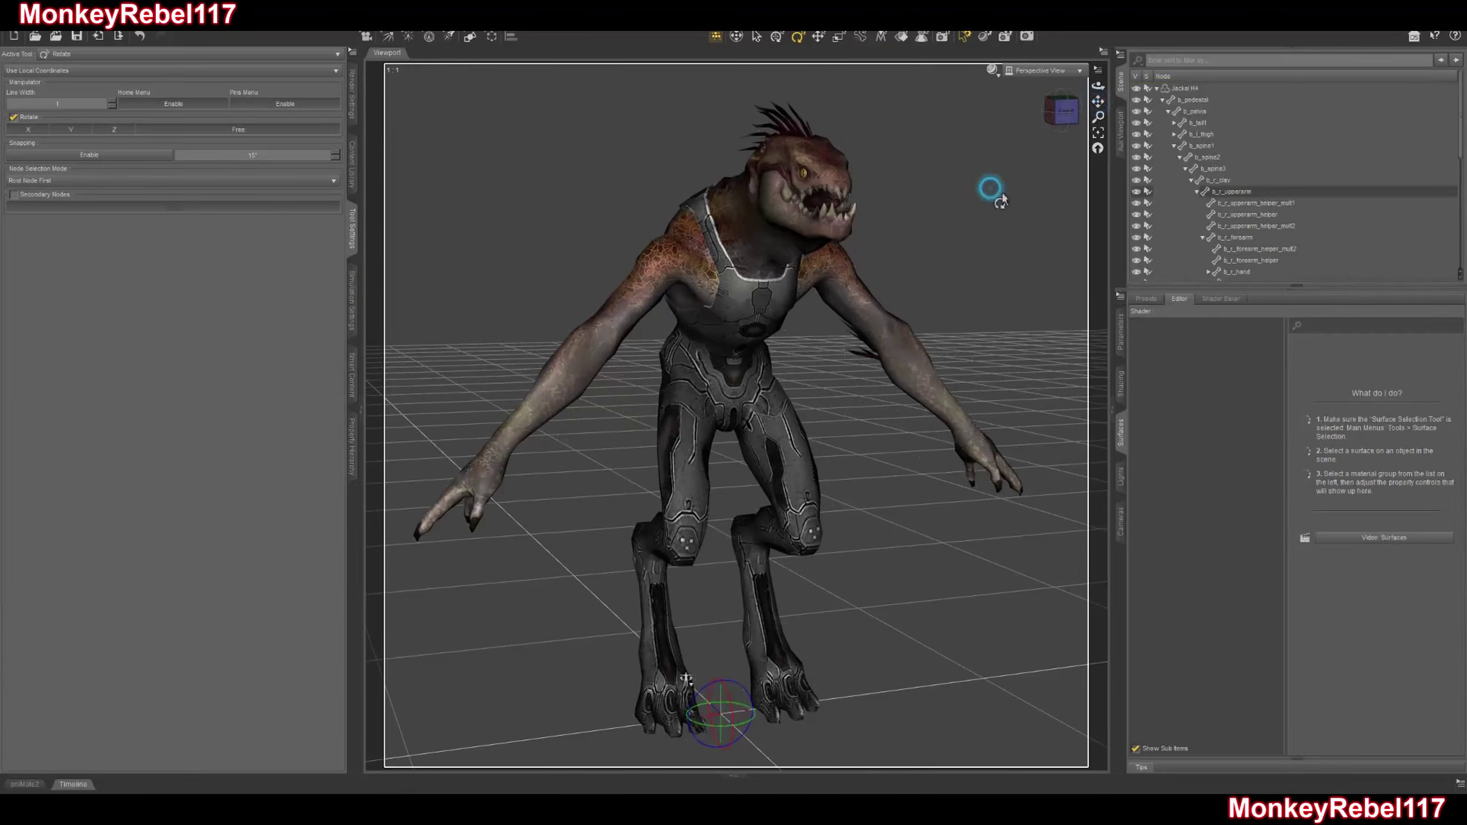
{"action": "left_click", "coordinate": [1184, 101]}
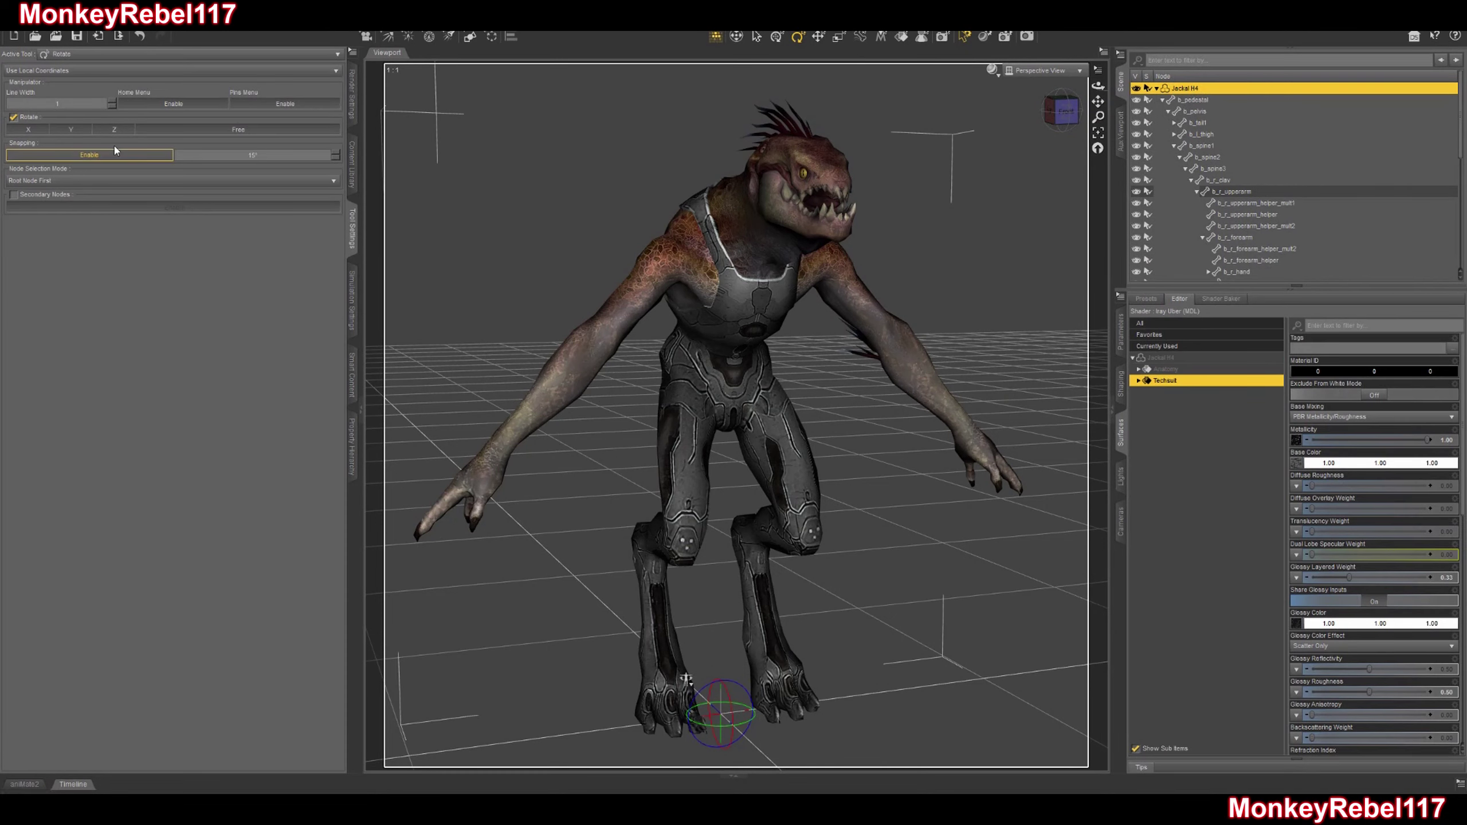
{"action": "left_click", "coordinate": [8, 21]}
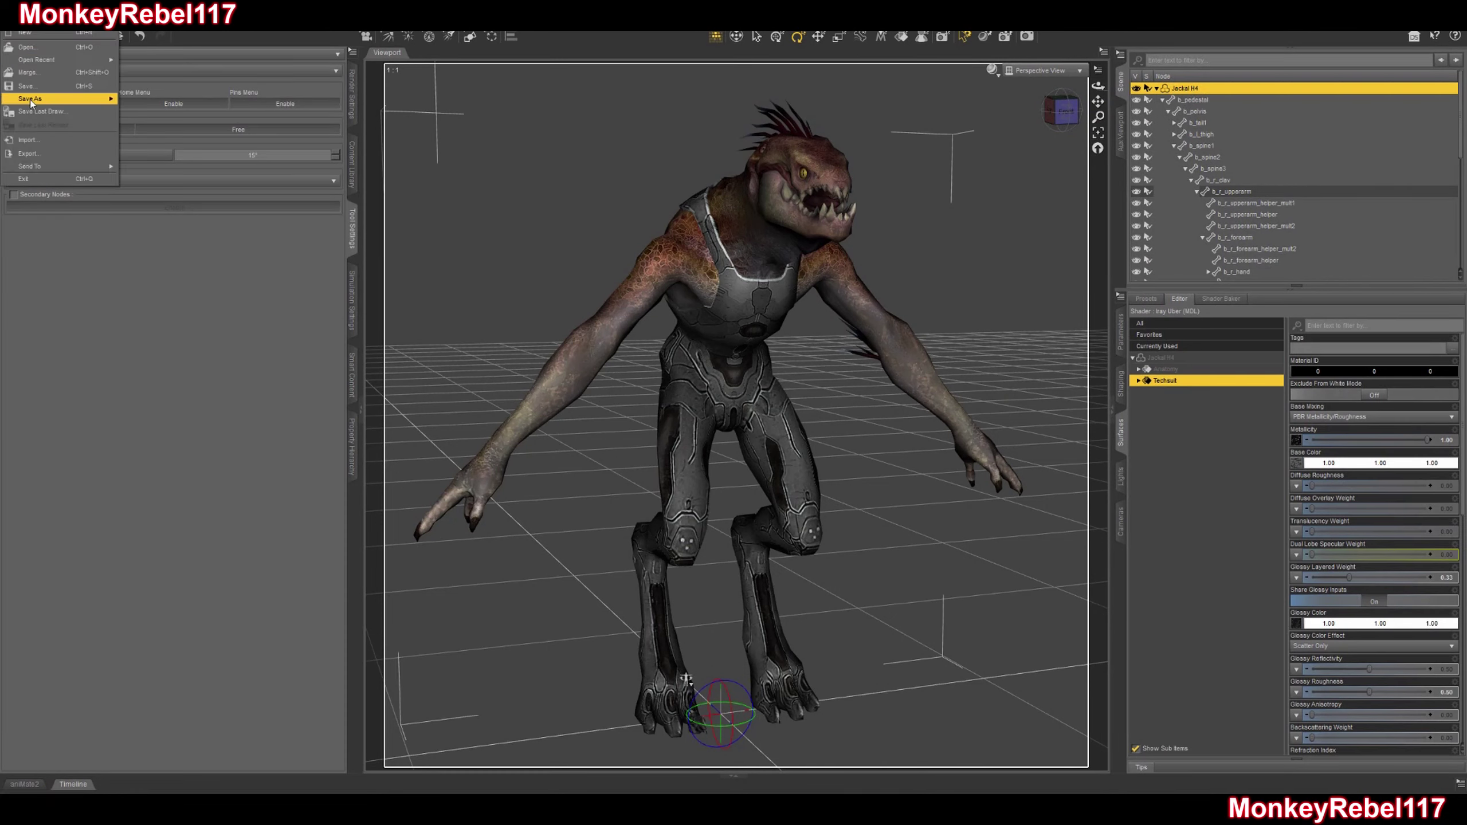
{"action": "mouse_move", "coordinate": [35, 99]}
{"action": "mouse_move", "coordinate": [206, 349]}
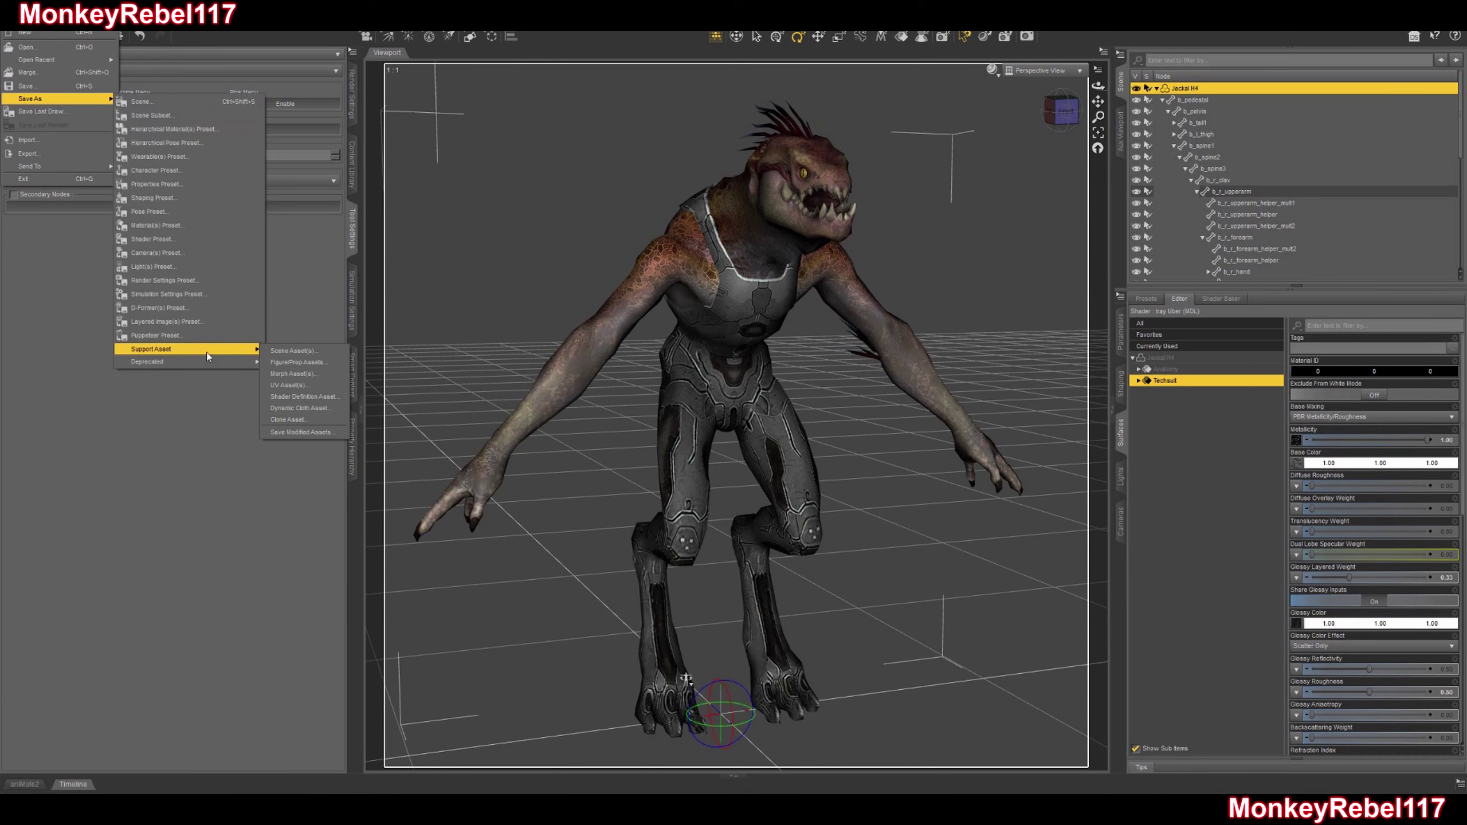
{"action": "left_click", "coordinate": [319, 364]}
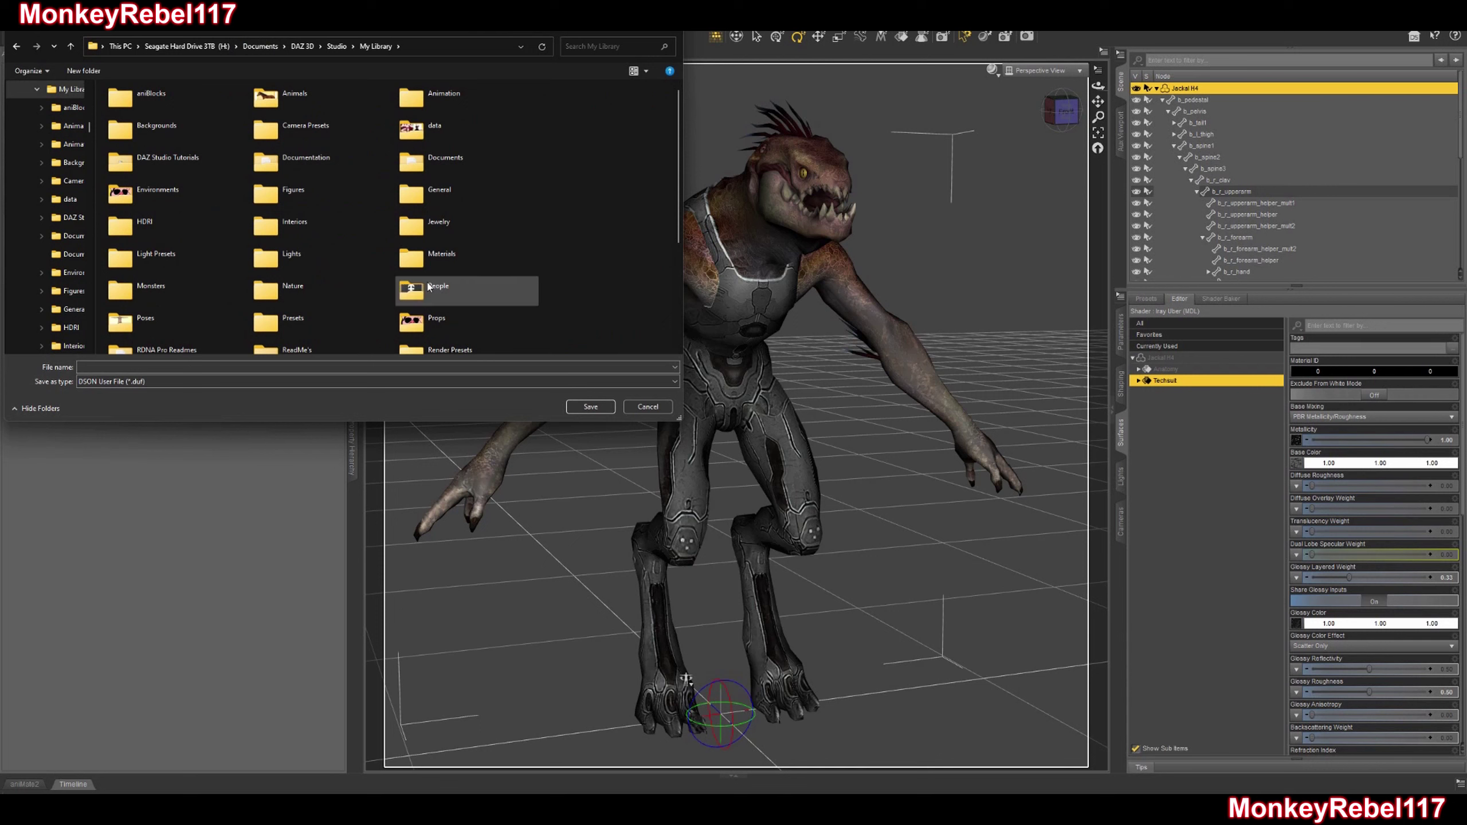
Save the Figure/Prop asset as Jackal Base in the library folder Monsters/HALO/JACKALS/H4.
{"action": "double_click", "coordinate": [147, 289]}
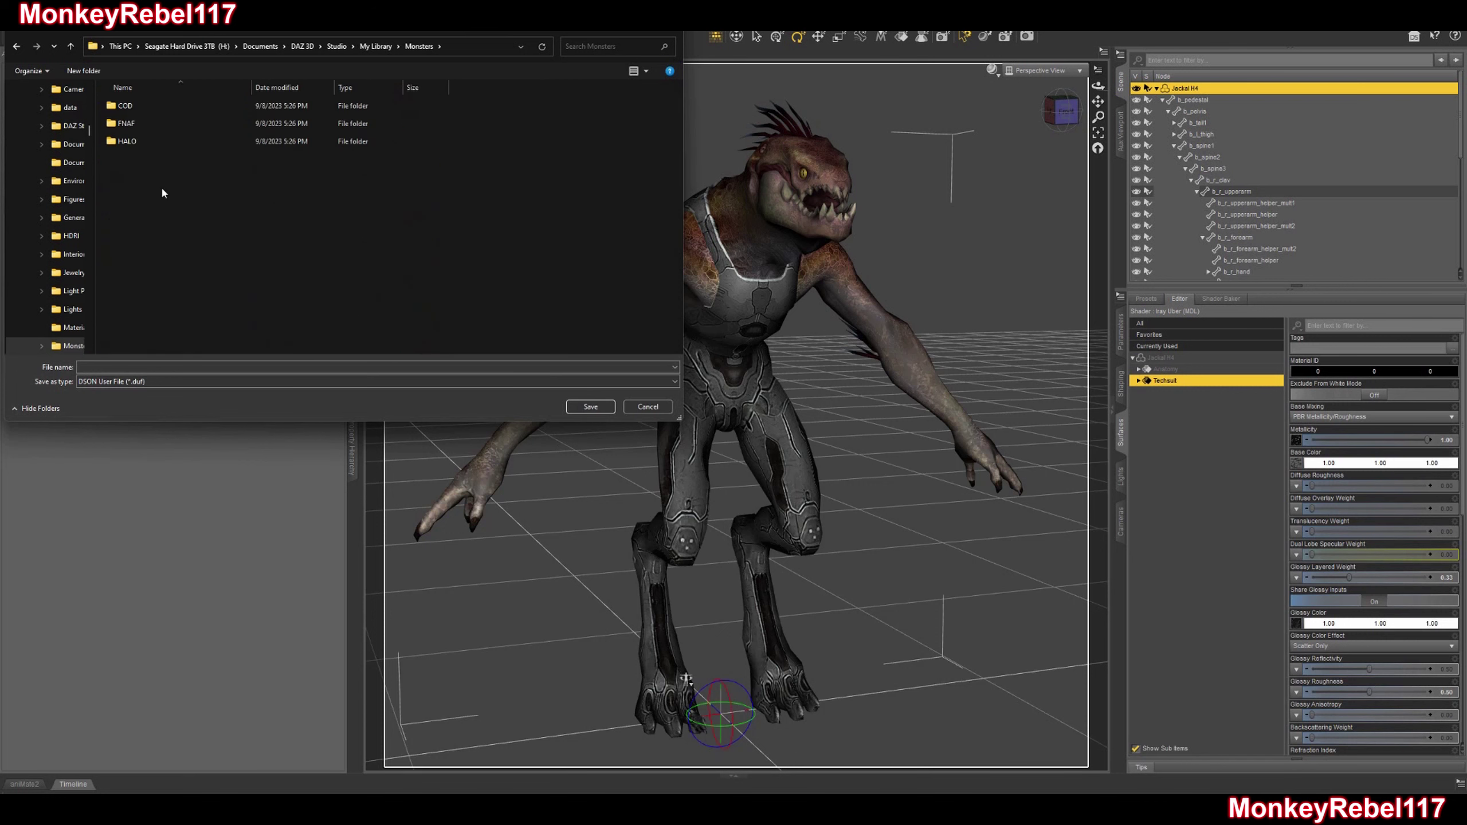
{"action": "double_click", "coordinate": [144, 142]}
{"action": "double_click", "coordinate": [134, 107]}
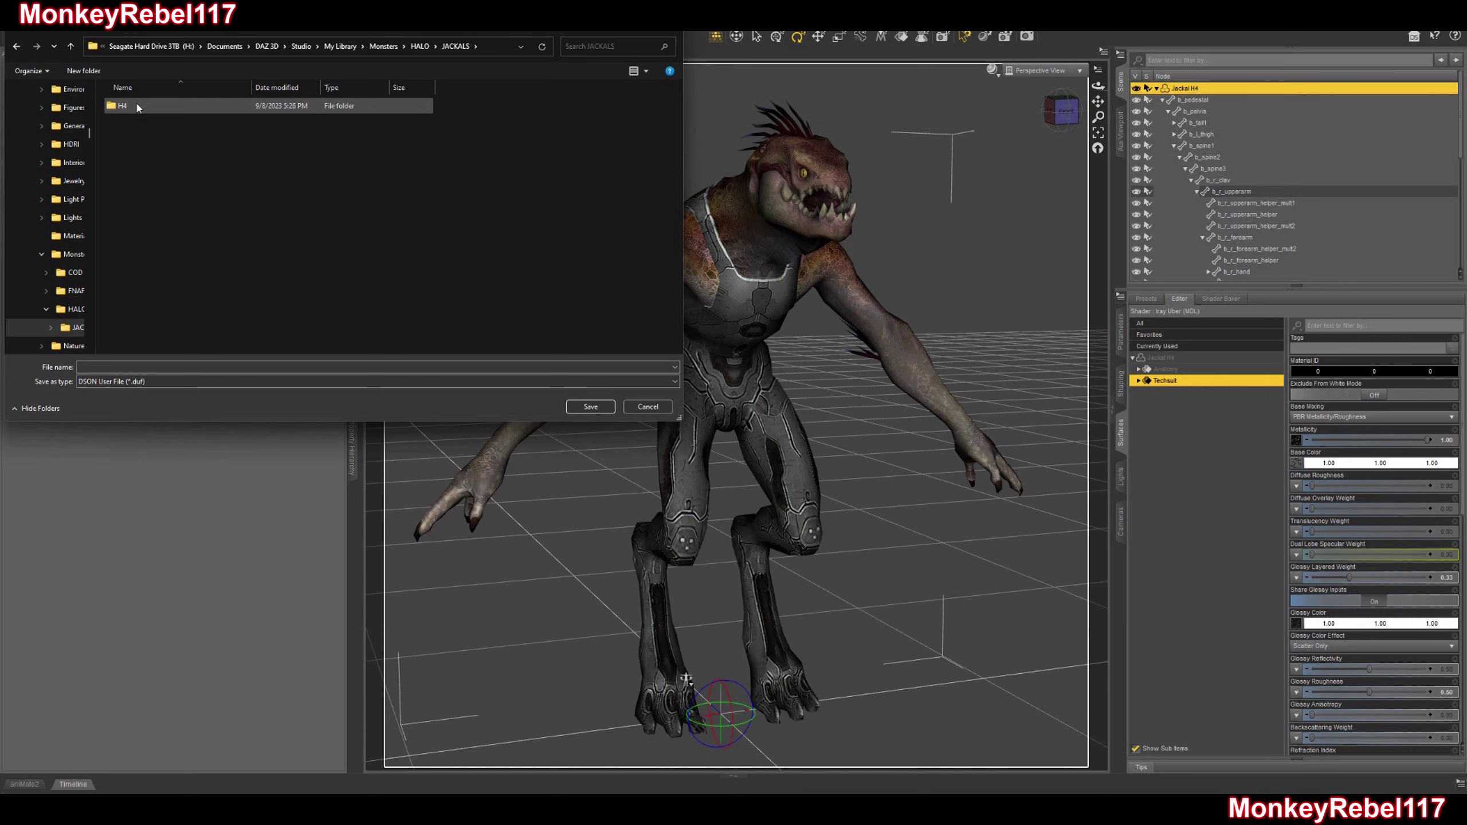
{"action": "double_click", "coordinate": [135, 112]}
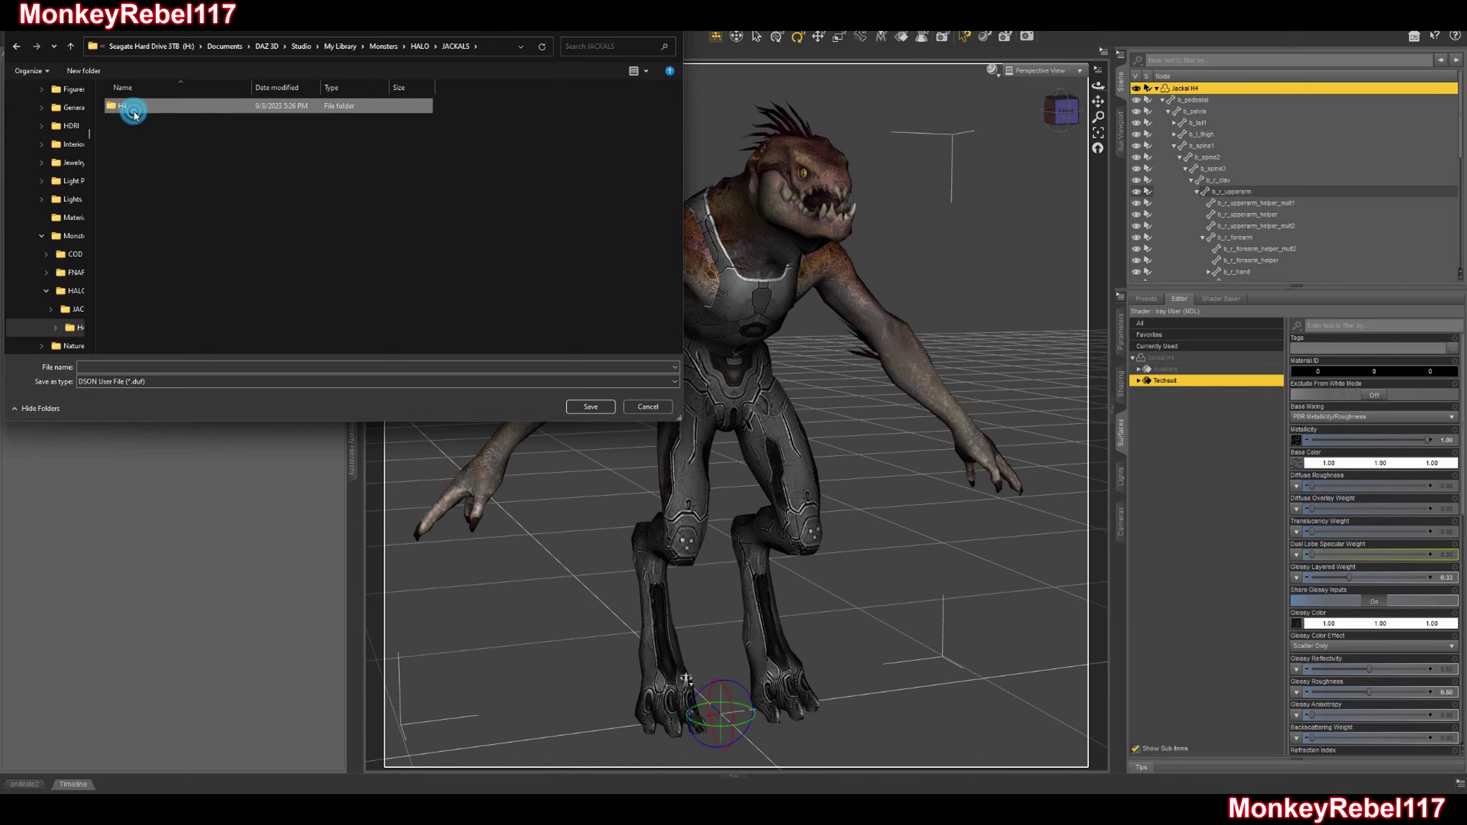
{"action": "left_click", "coordinate": [252, 367]}
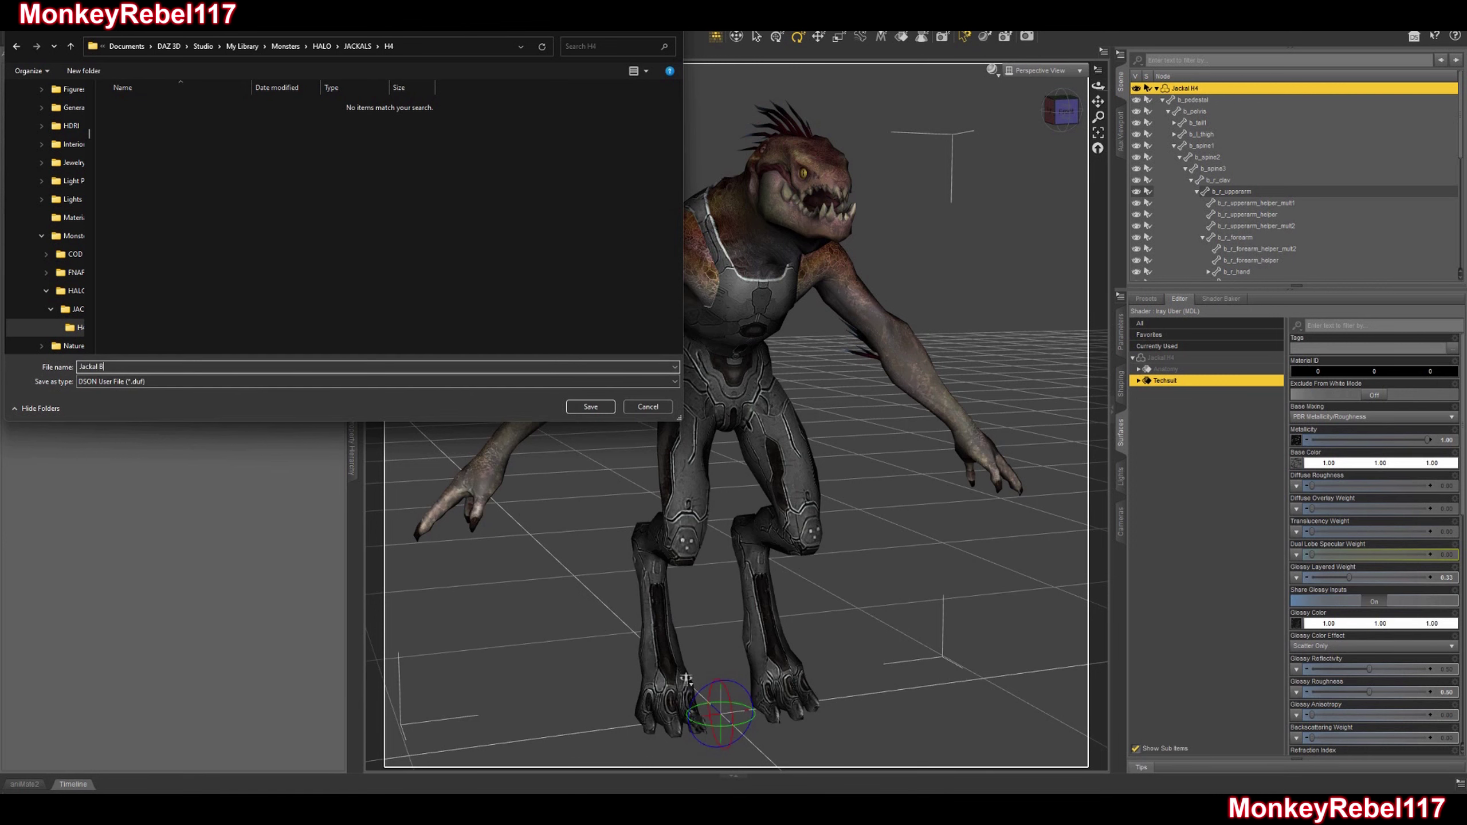
{"action": "left_click", "coordinate": [583, 408]}
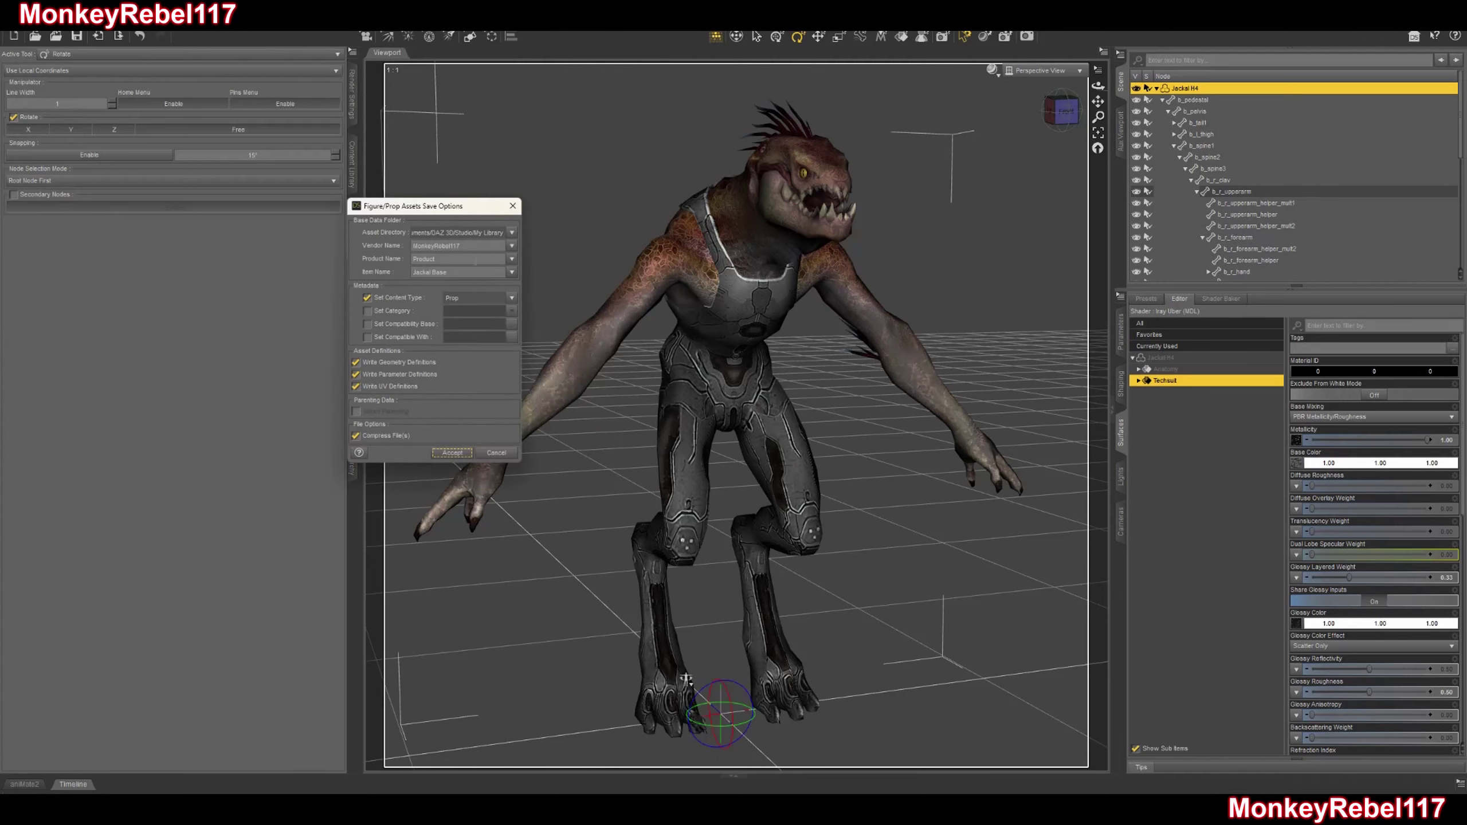
Set the asset's product name to Halo/Jackals/H4/BASE and accept the save options.
{"action": "double_click", "coordinate": [488, 255]}
{"action": "left_click", "coordinate": [475, 258]}
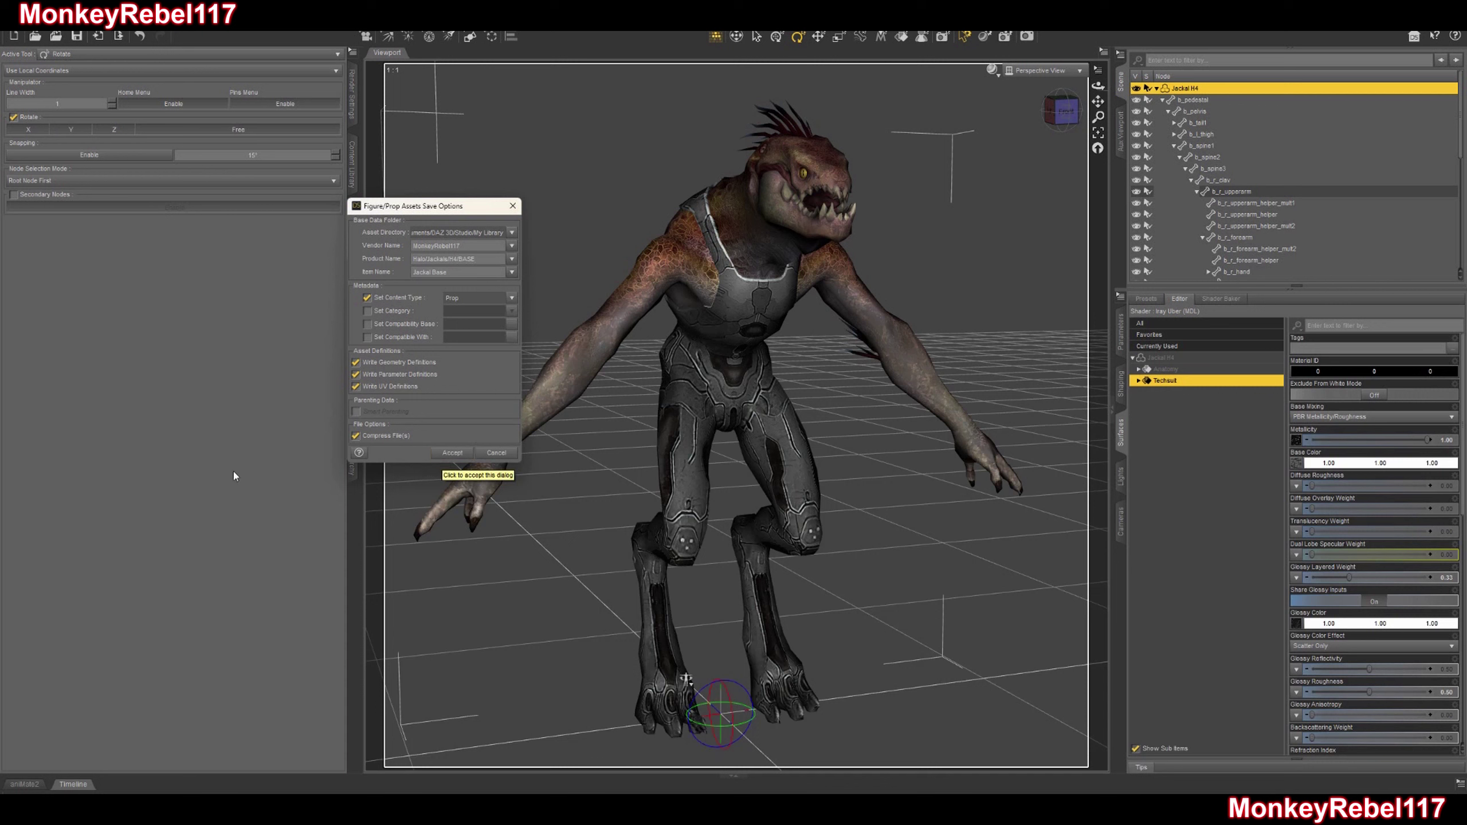
{"action": "key", "text": "ctrl+a"}
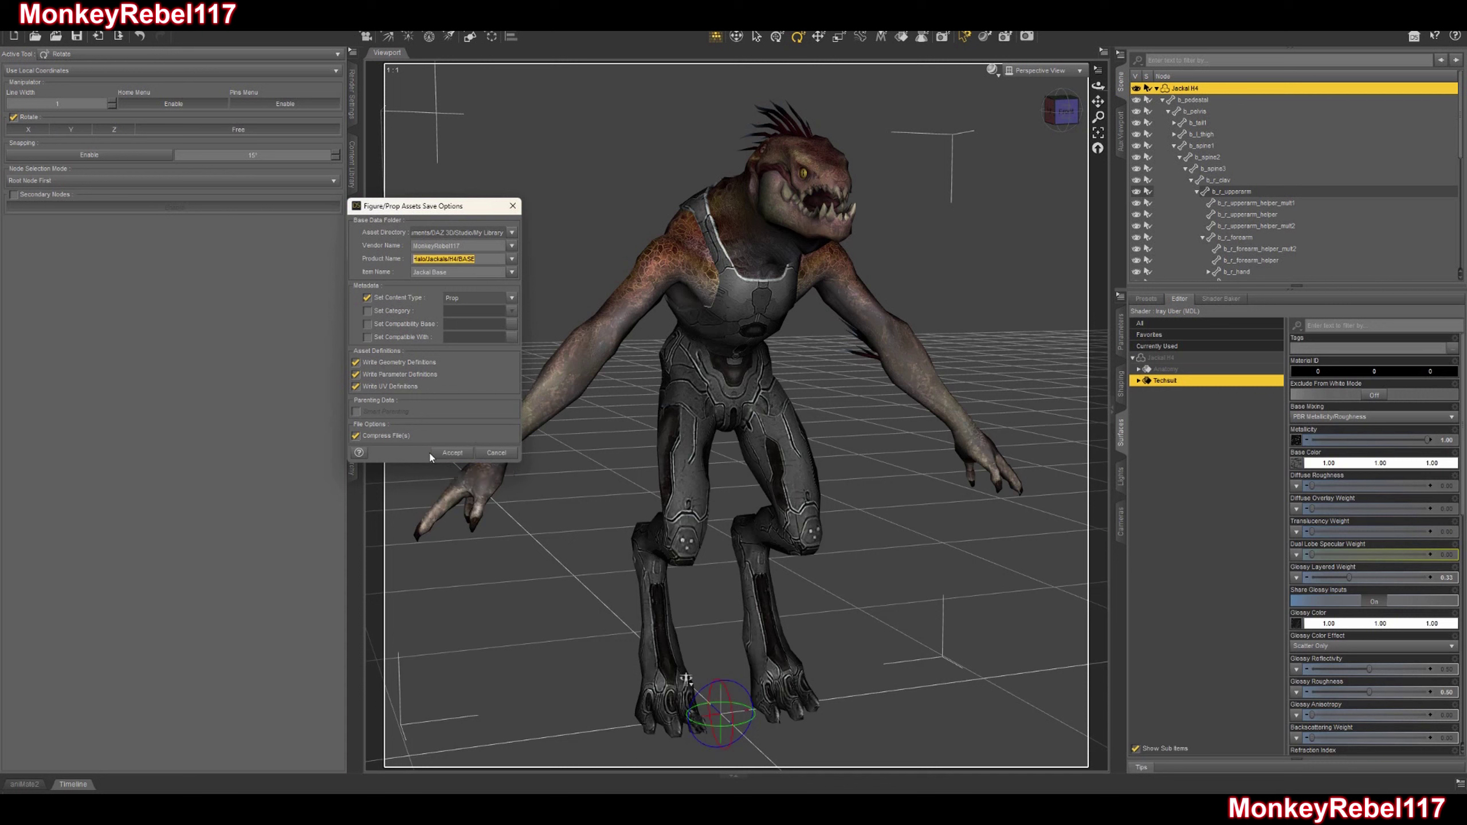
{"action": "left_click", "coordinate": [452, 453]}
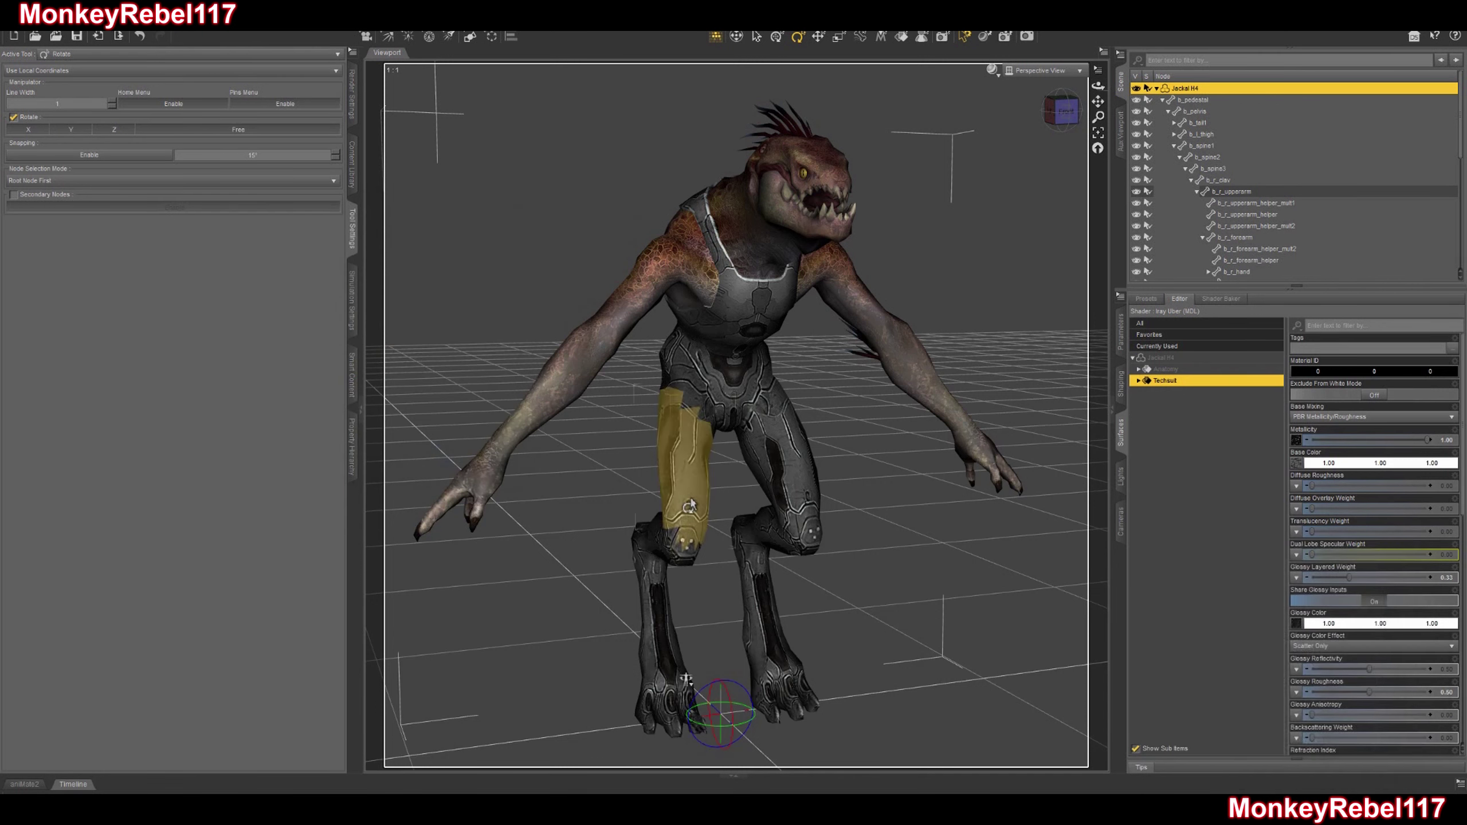
Load the saved Jackal Base asset into the scene from the H4 folder of the content library.
{"action": "left_click", "coordinate": [352, 165]}
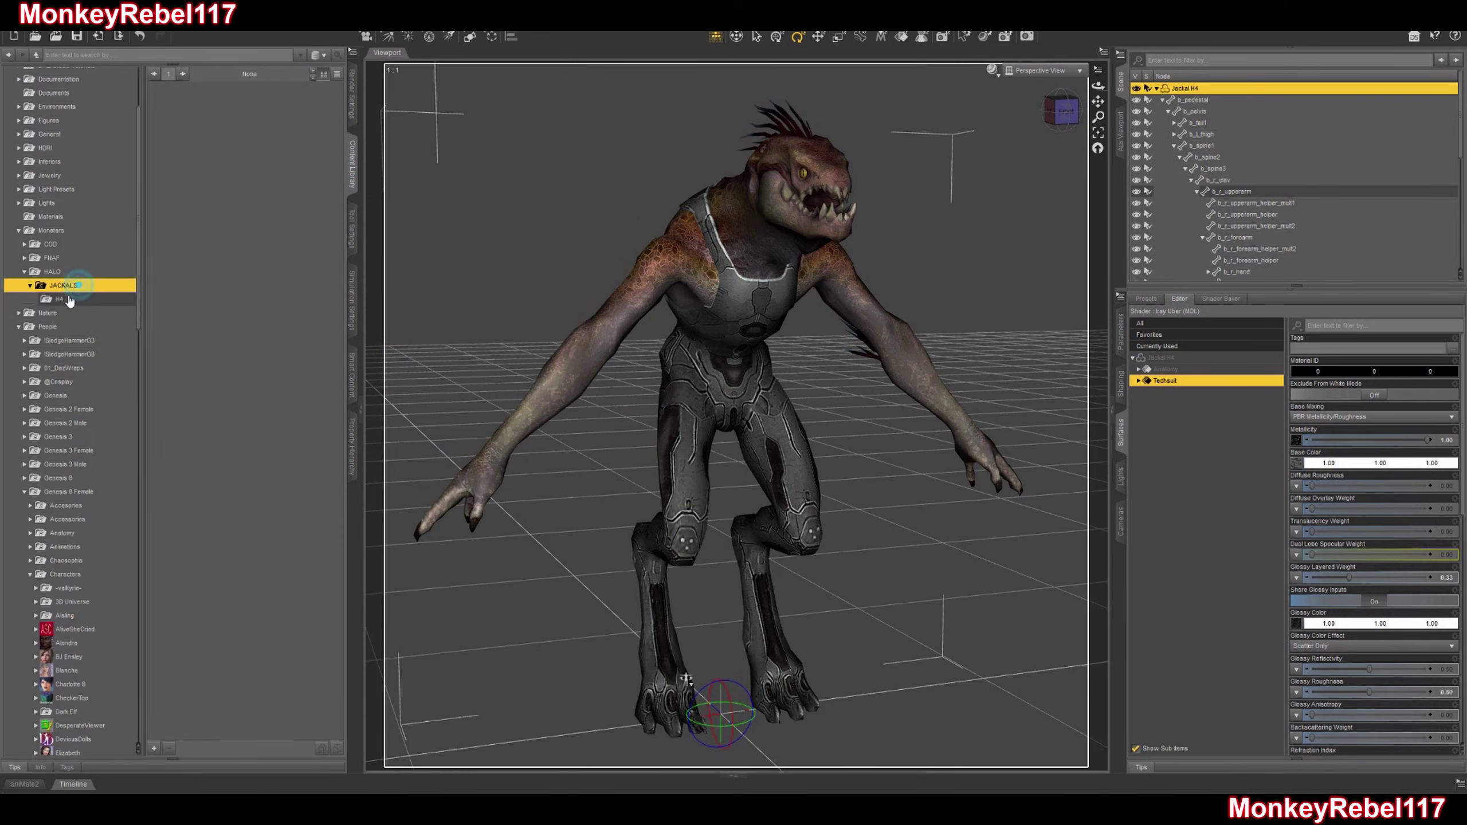
{"action": "left_click_drag", "start_coordinate": [895, 347], "coordinate": [937, 319], "text": "alt"}
{"action": "scroll", "coordinate": [938, 319], "scroll_direction": "down", "scroll_amount": 3}
{"action": "left_click_drag", "start_coordinate": [1066, 111], "coordinate": [1054, 129]}
{"action": "left_click", "coordinate": [985, 418]}
{"action": "double_click", "coordinate": [176, 113]}
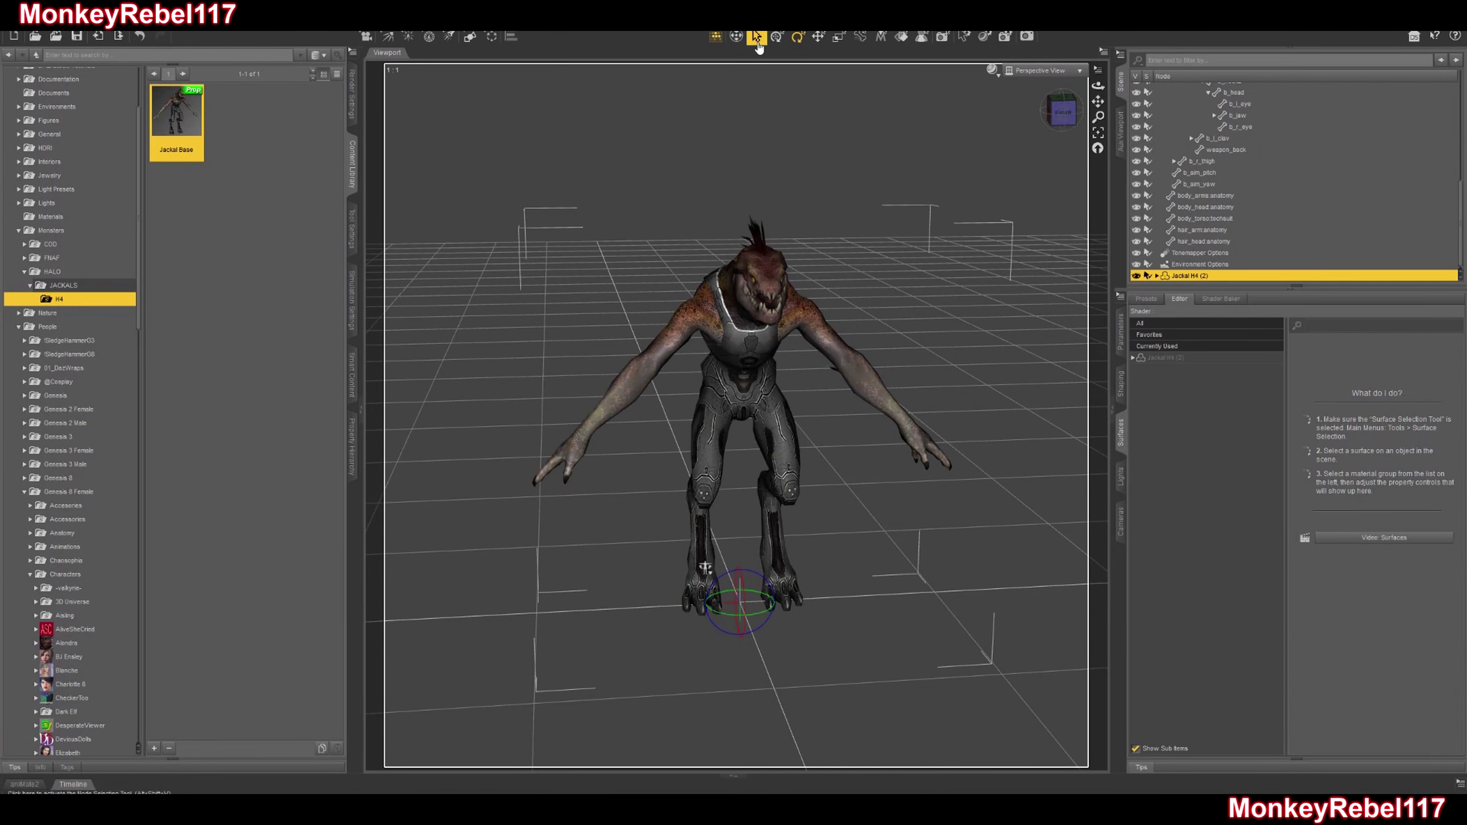
Move the newly loaded jackal sideways beside the original figure and view both together.
{"action": "left_click", "coordinate": [818, 36]}
{"action": "left_click_drag", "start_coordinate": [788, 602], "coordinate": [522, 599]}
{"action": "left_click_drag", "start_coordinate": [1063, 114], "coordinate": [1203, 90]}
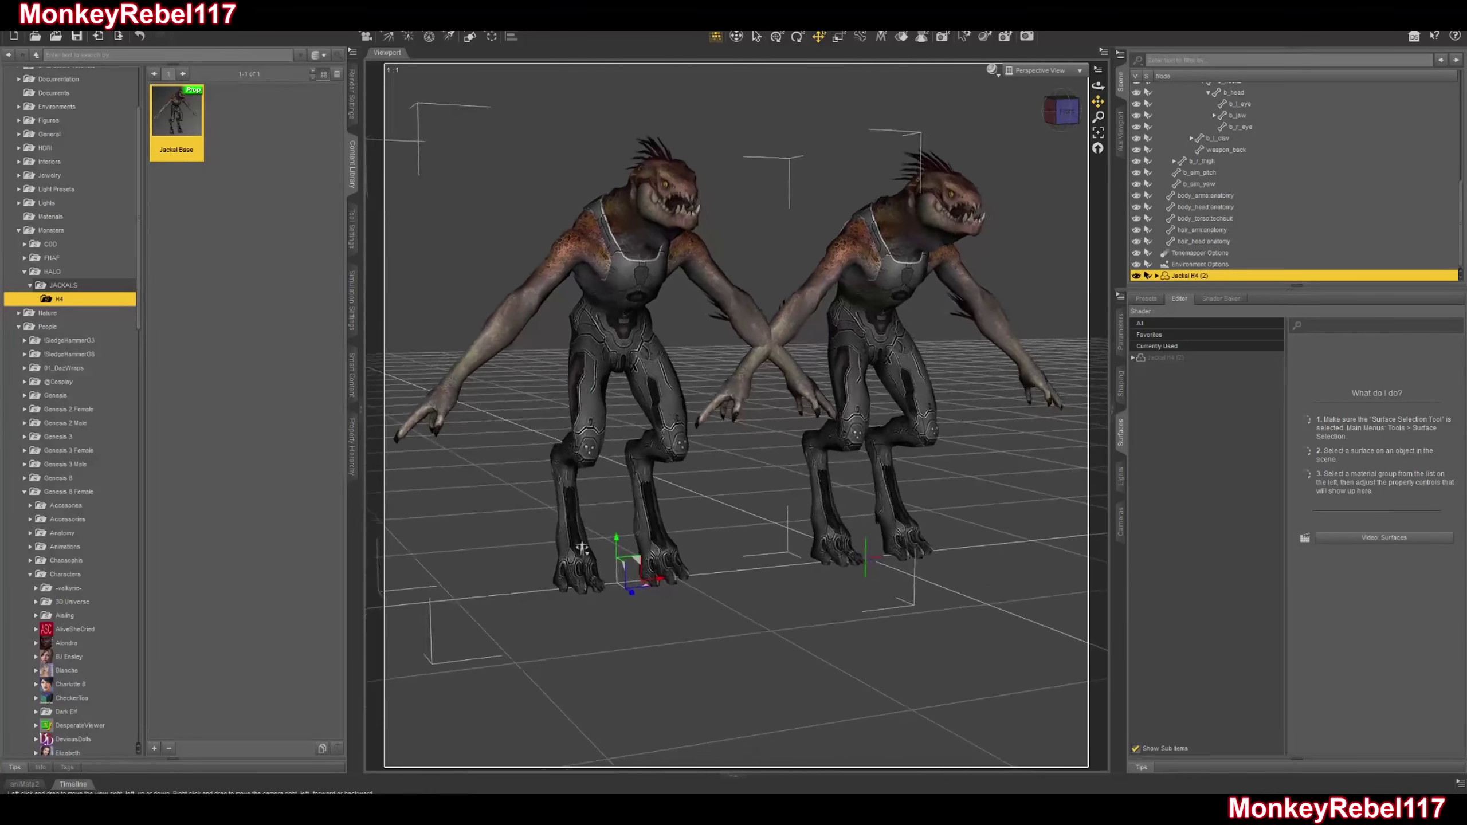
{"action": "scroll", "coordinate": [969, 200], "scroll_direction": "down", "scroll_amount": 3}
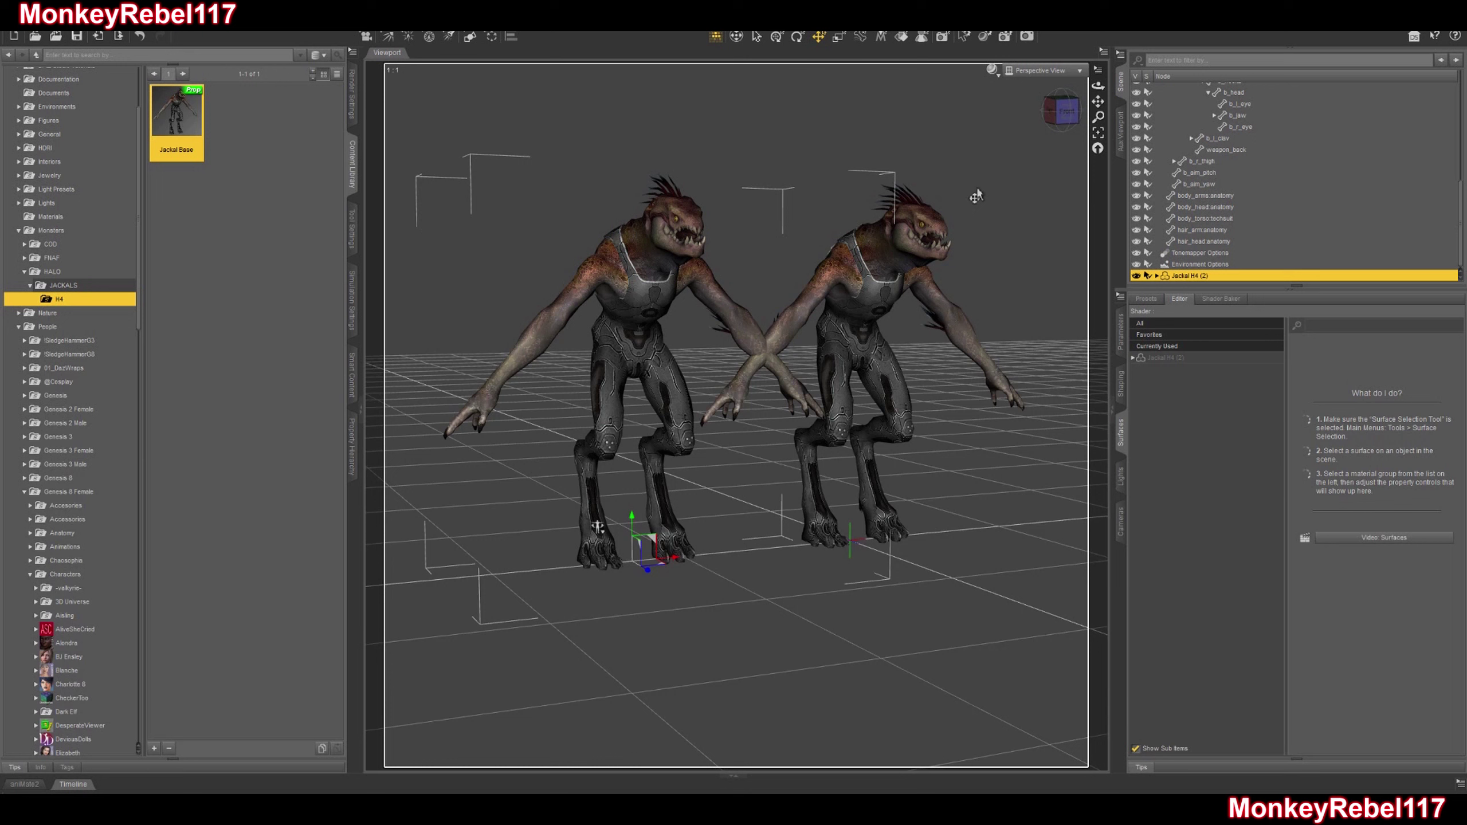
Delete the second jackal figure, Jackal H4 (2), from the scene.
{"action": "left_click", "coordinate": [1188, 265]}
{"action": "left_click", "coordinate": [1188, 276]}
{"action": "key", "text": "Delete"}
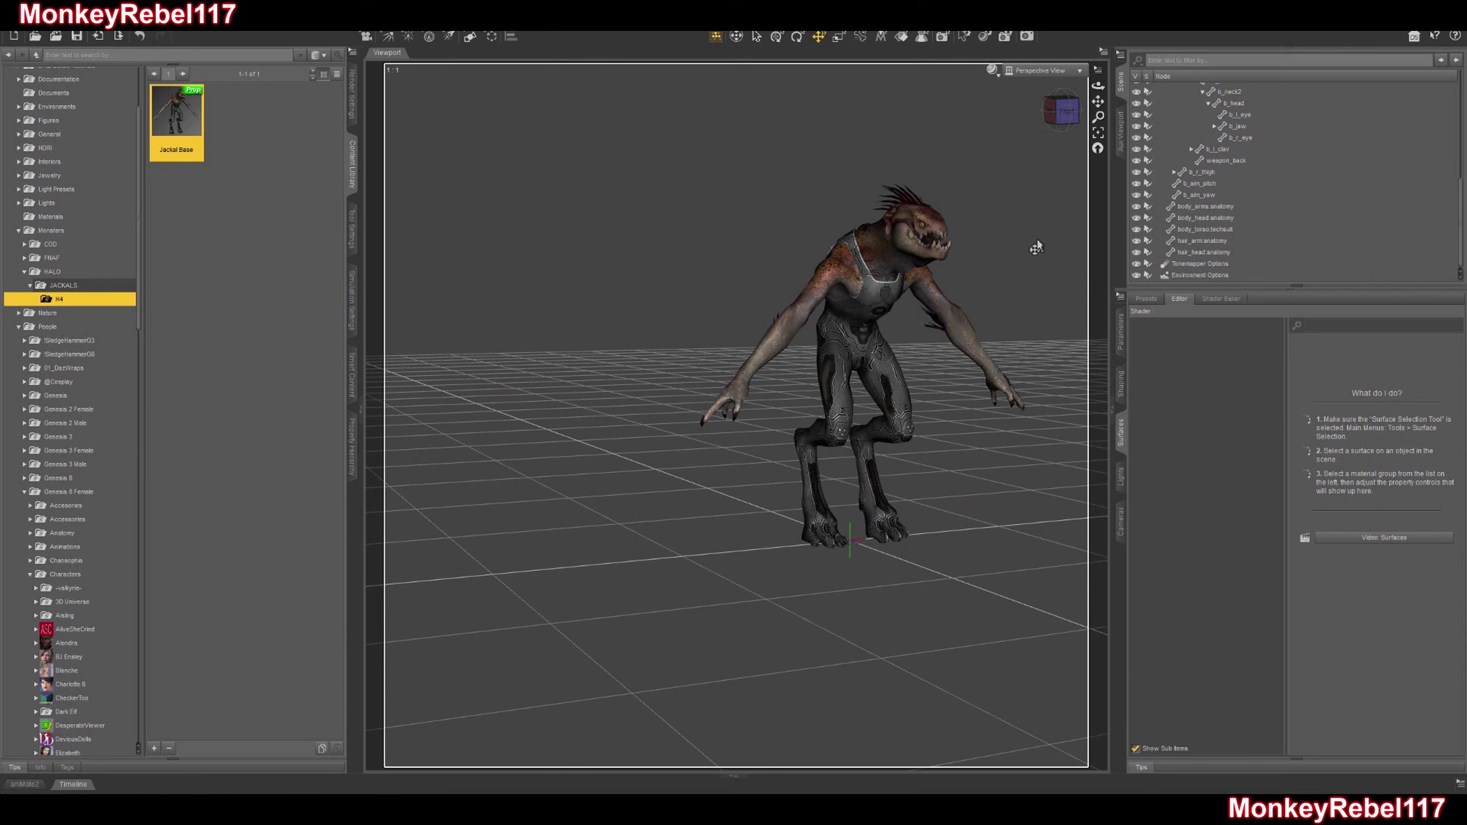
{"action": "left_click_drag", "start_coordinate": [1098, 102], "coordinate": [912, 141]}
{"action": "scroll", "coordinate": [851, 308], "scroll_direction": "up", "scroll_amount": 4}
{"action": "scroll", "coordinate": [1194, 143], "scroll_direction": "up", "scroll_amount": 1}
{"action": "scroll", "coordinate": [1028, 141], "scroll_direction": "up", "scroll_amount": 3}
{"action": "left_click_drag", "start_coordinate": [1098, 101], "coordinate": [1054, 115]}
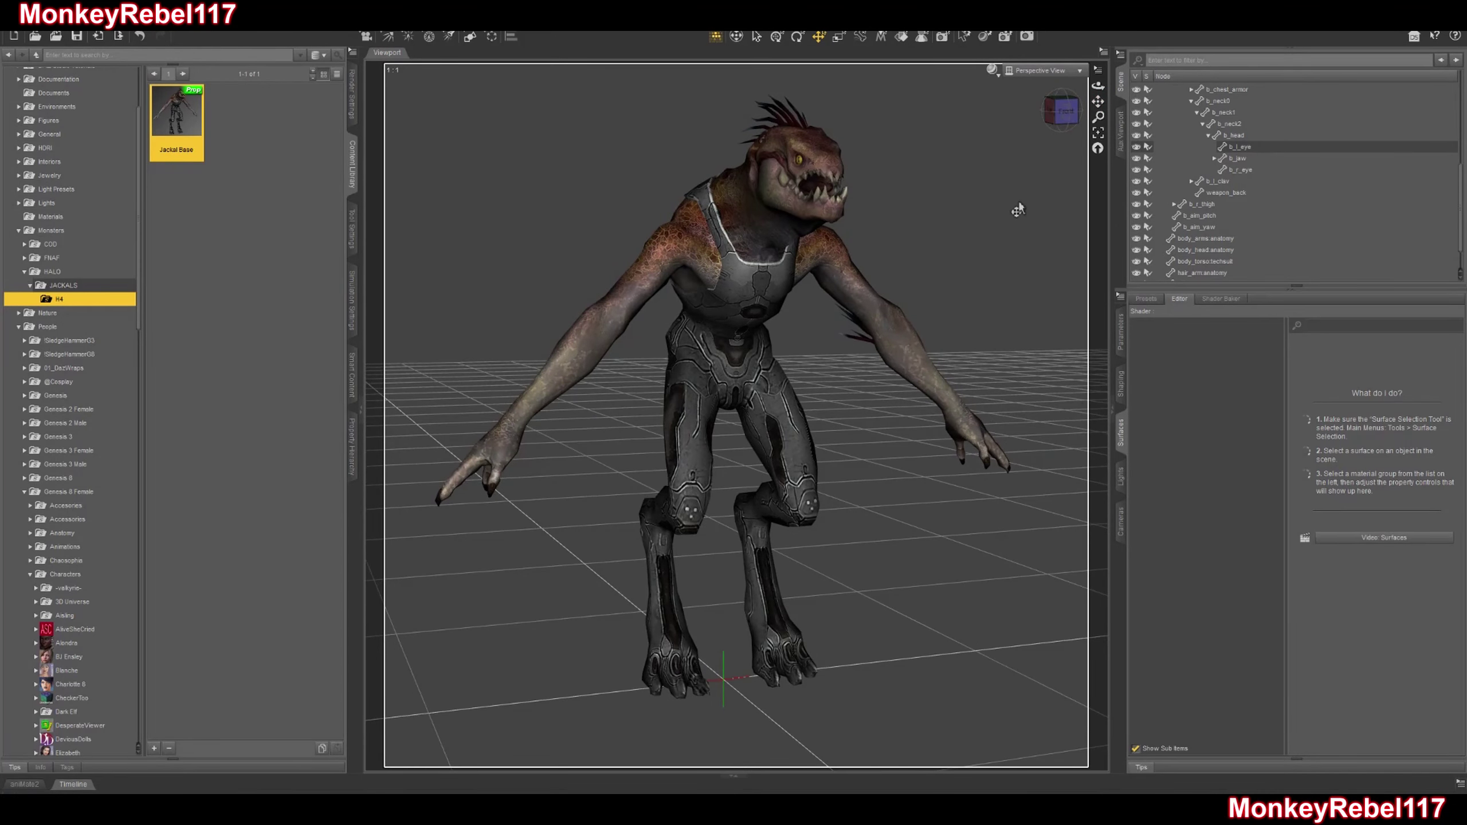
{"action": "left_click_drag", "start_coordinate": [1061, 113], "coordinate": [1043, 133]}
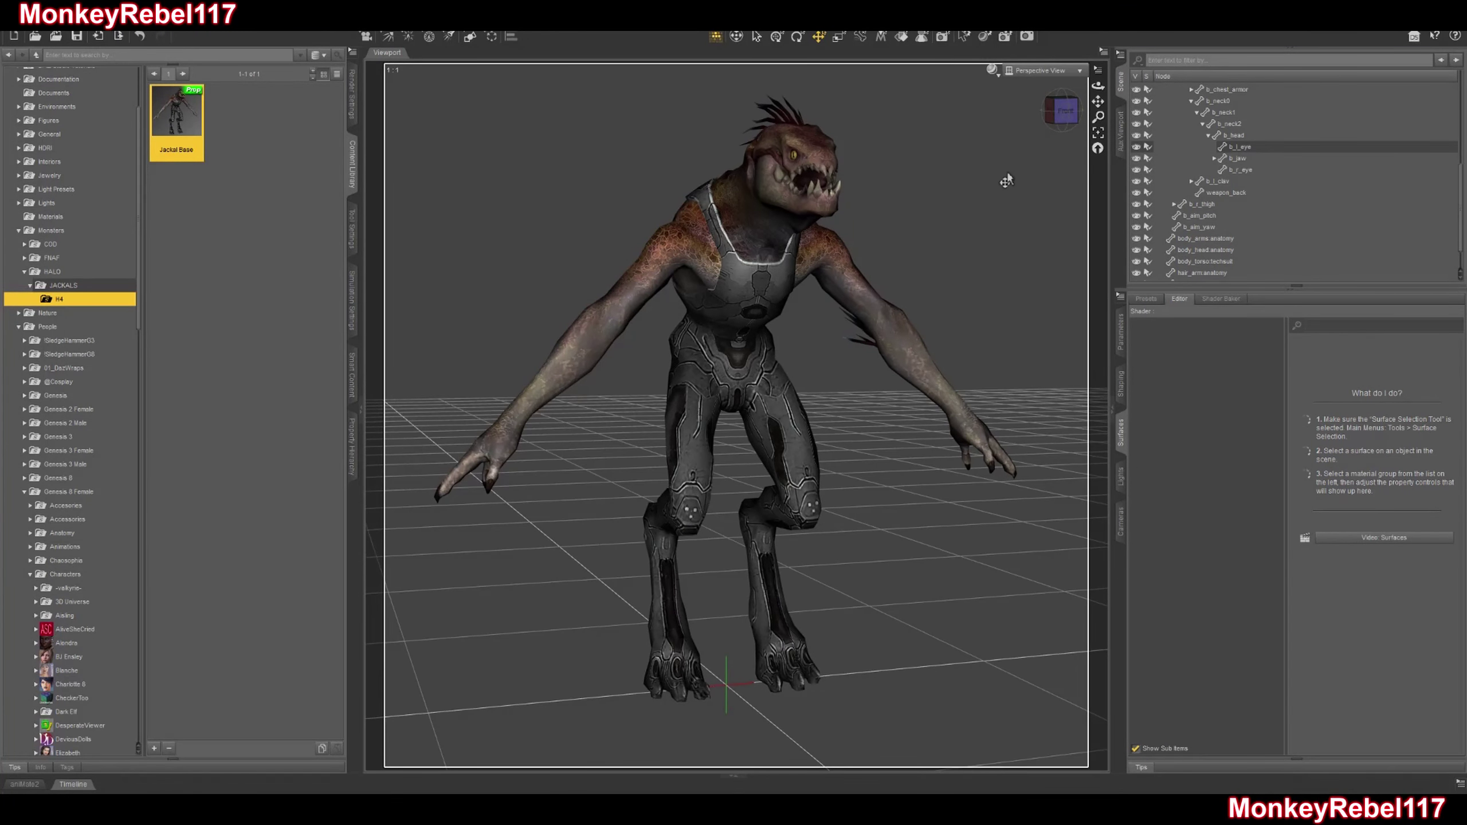